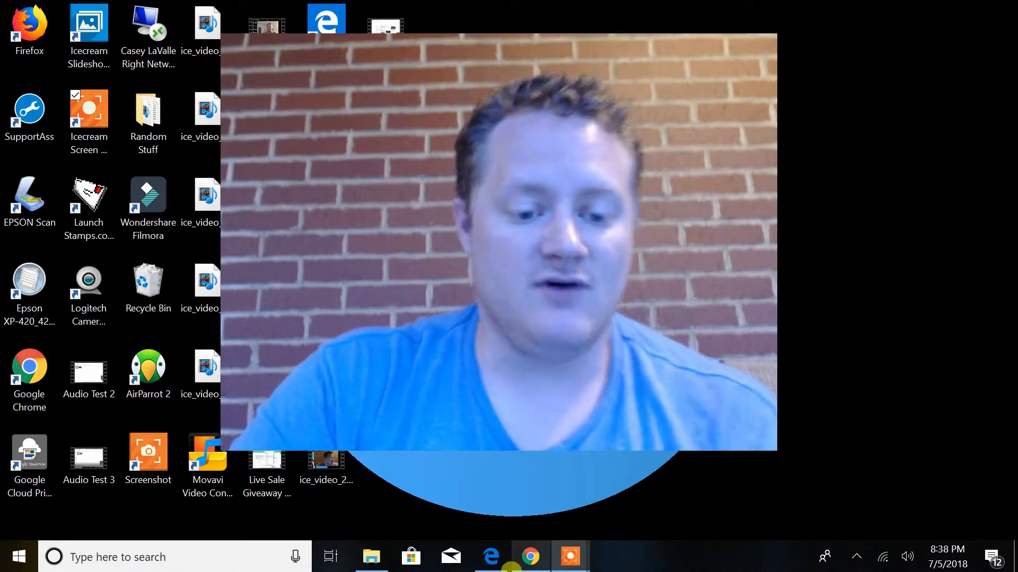
Switch to ManyChat in Chrome and connect the RoeBot Demo Page Facebook page as a new page
left_click(529, 558)
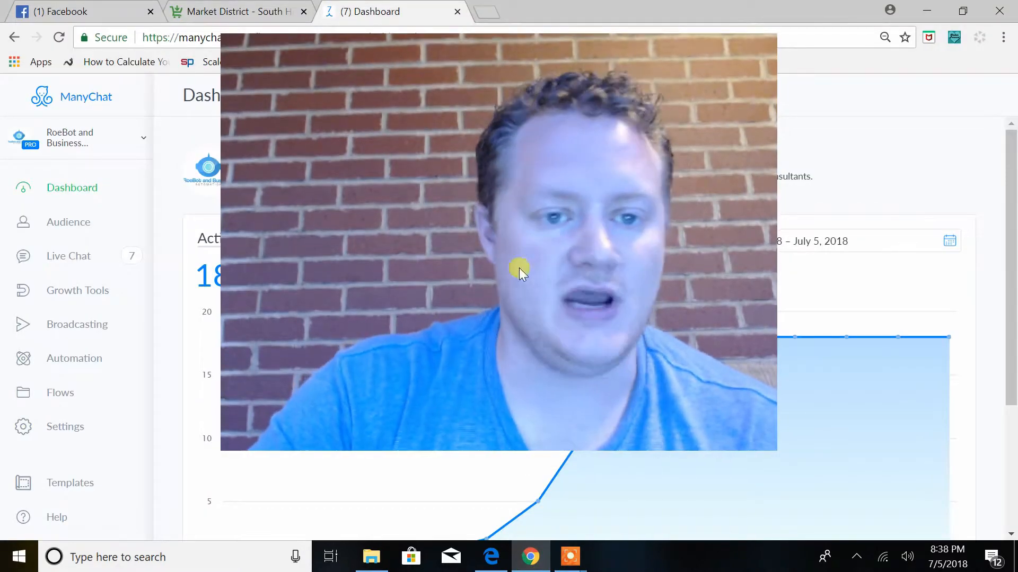
left_click(575, 555)
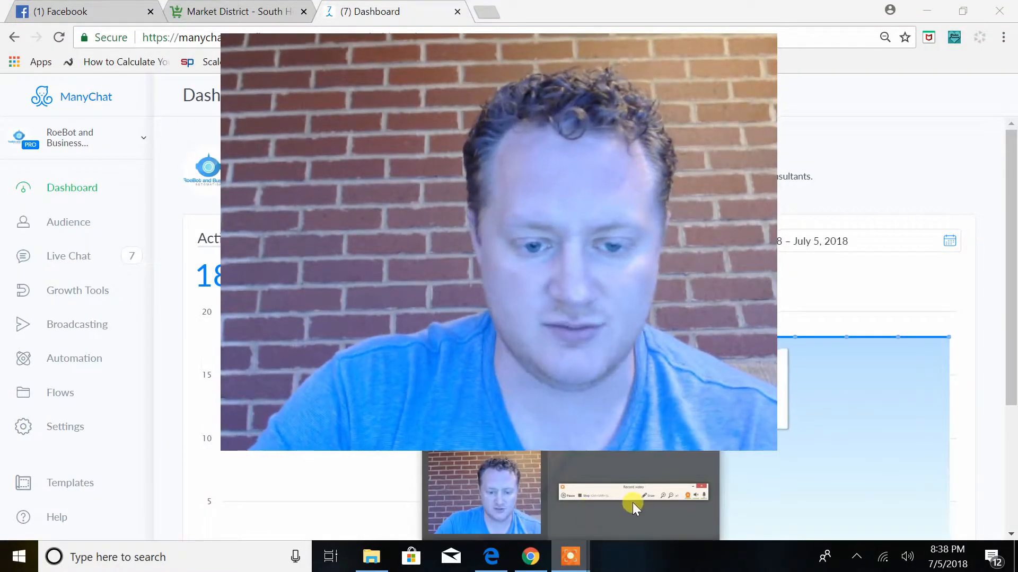
left_click(631, 492)
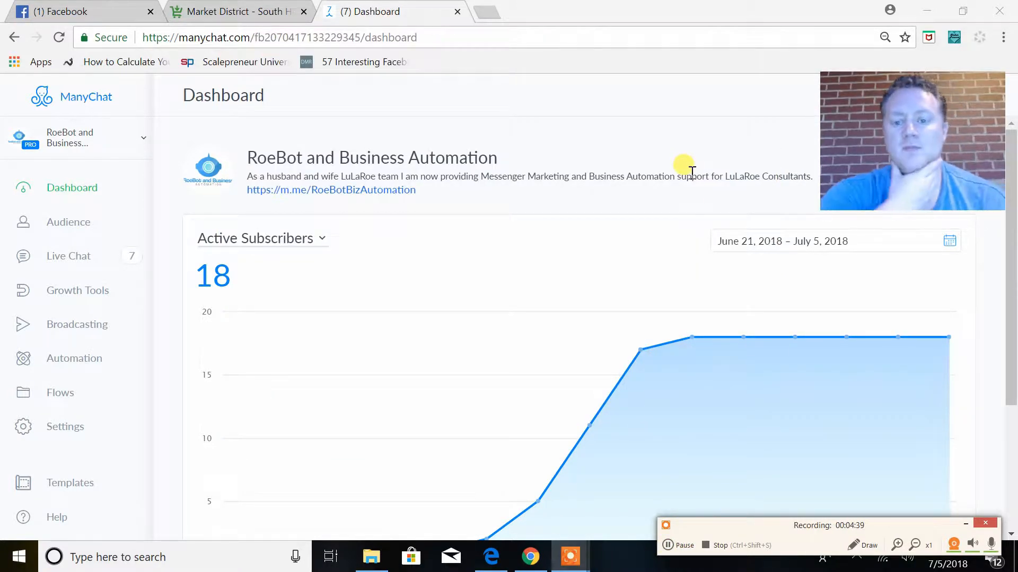
left_click(138, 144)
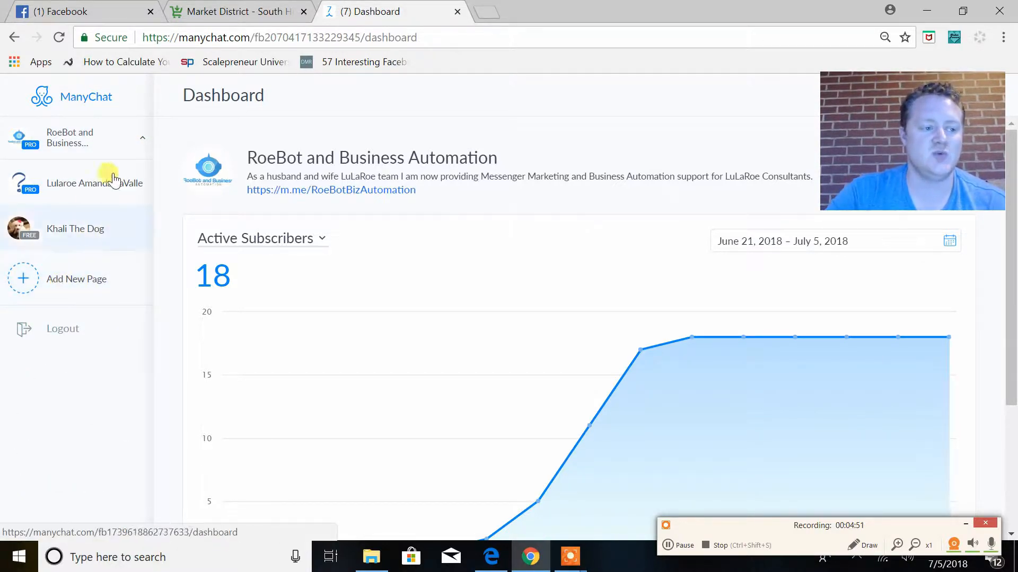
left_click(75, 286)
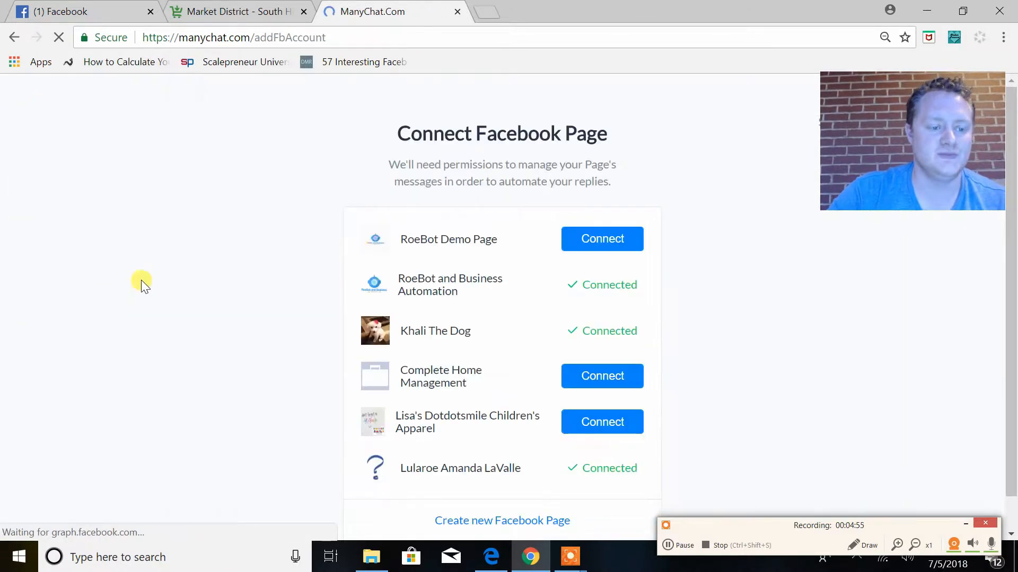
scroll(475, 180, "down", 2)
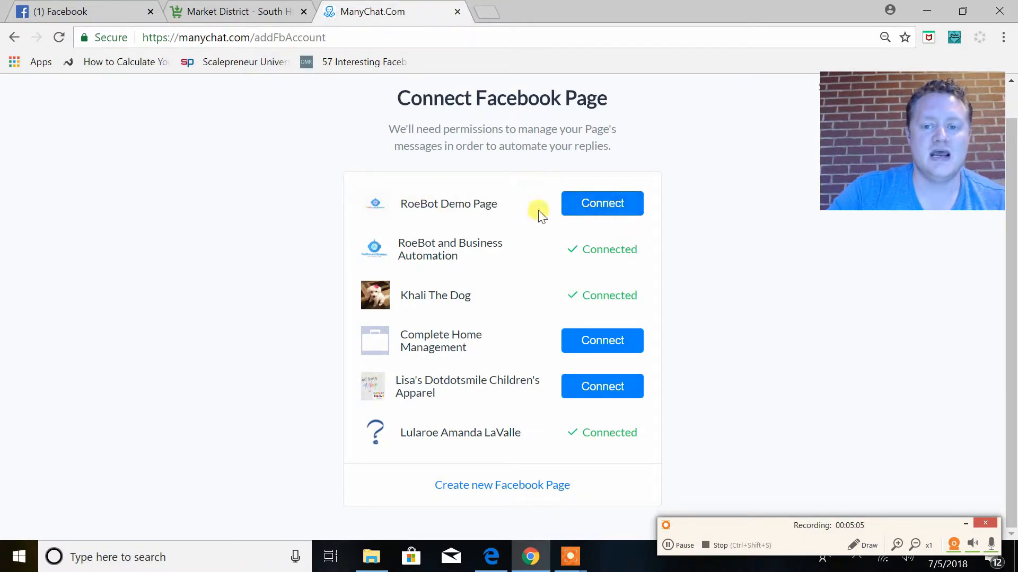
left_click(606, 212)
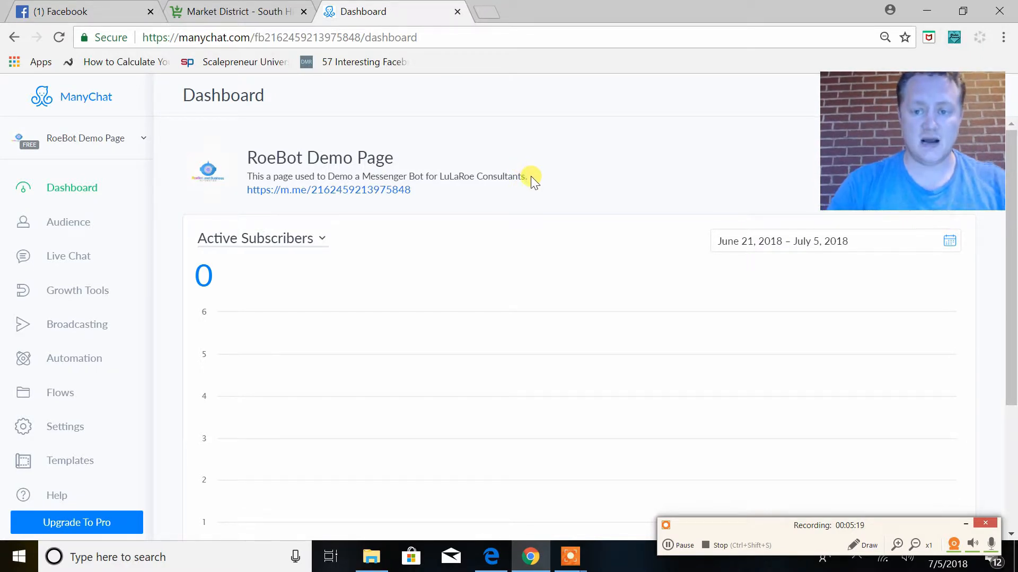
scroll(103, 345, "down", 1)
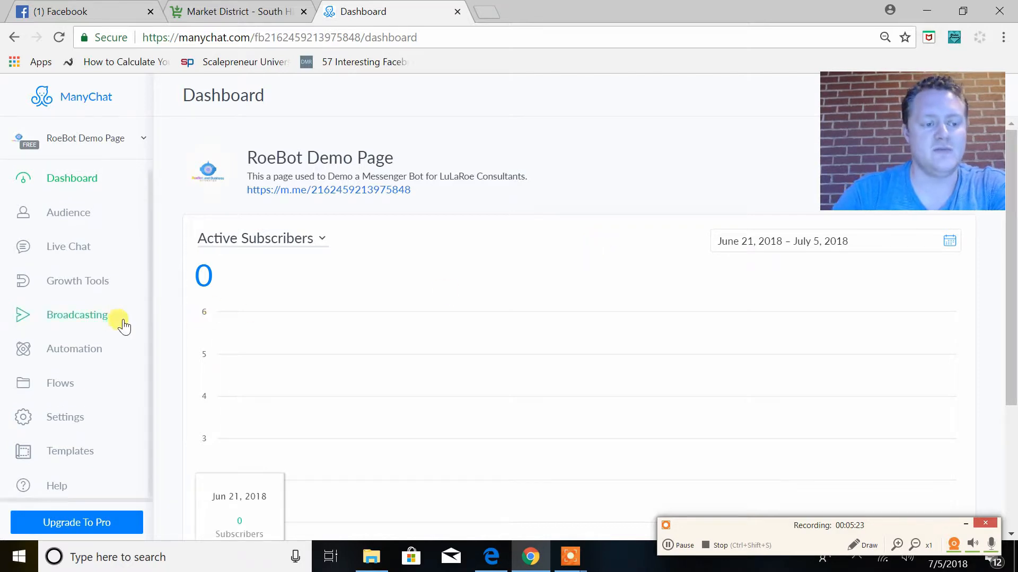
scroll(121, 325, "up", 1)
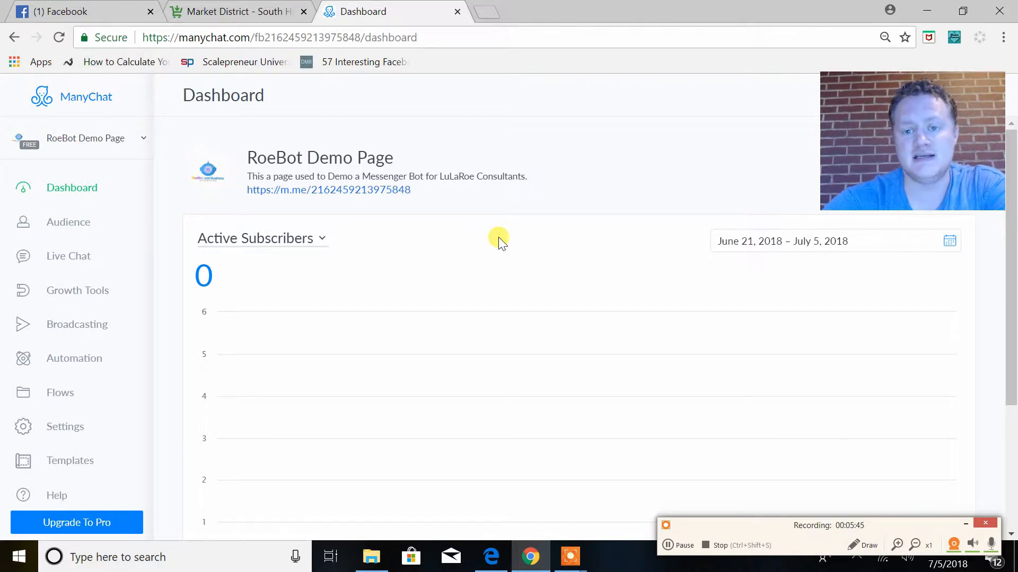
Open the RoeBot Demo Page on Facebook and dismiss the tip about inviting friends
left_click(105, 11)
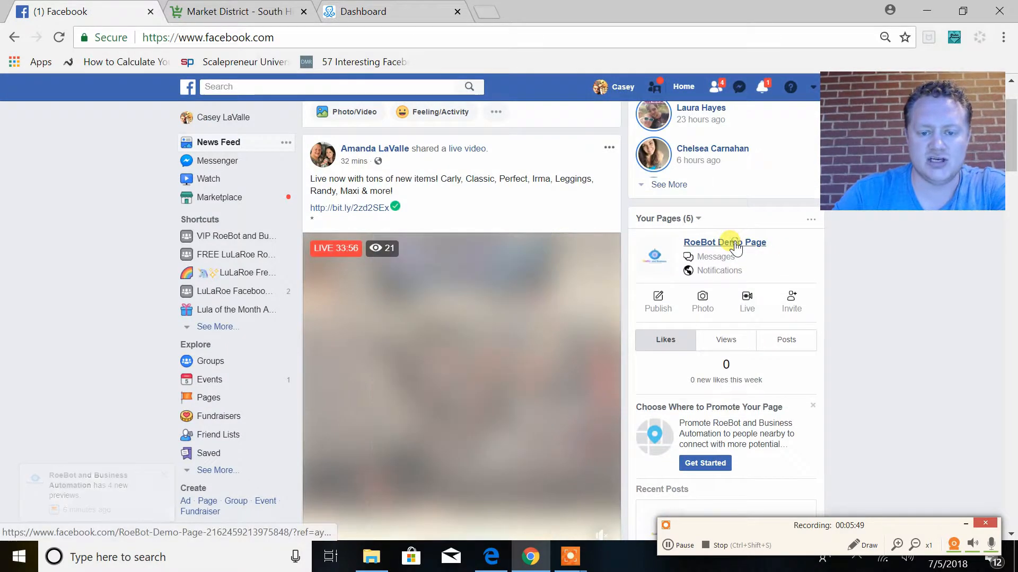
left_click(735, 243)
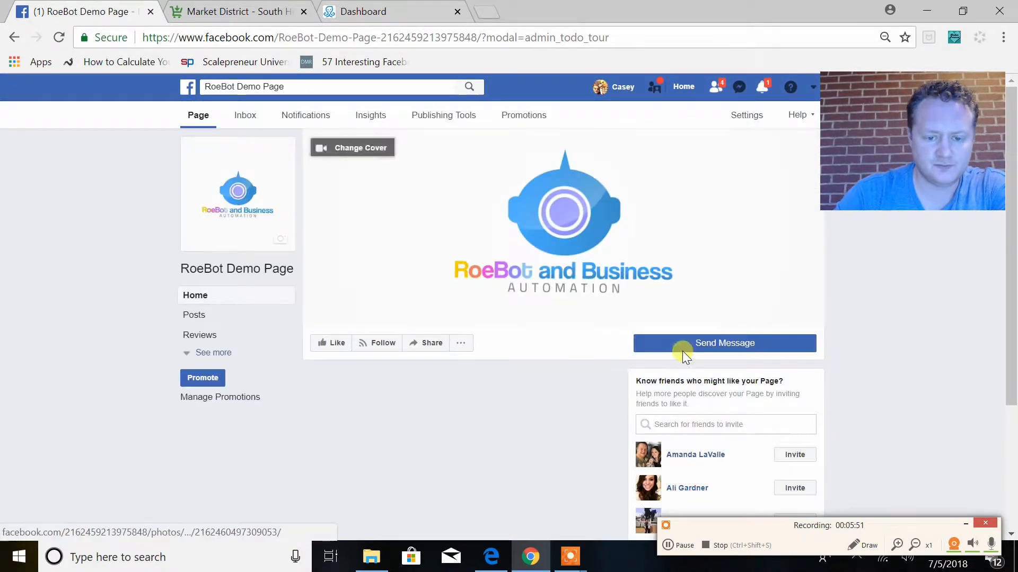
mouse_move(697, 351)
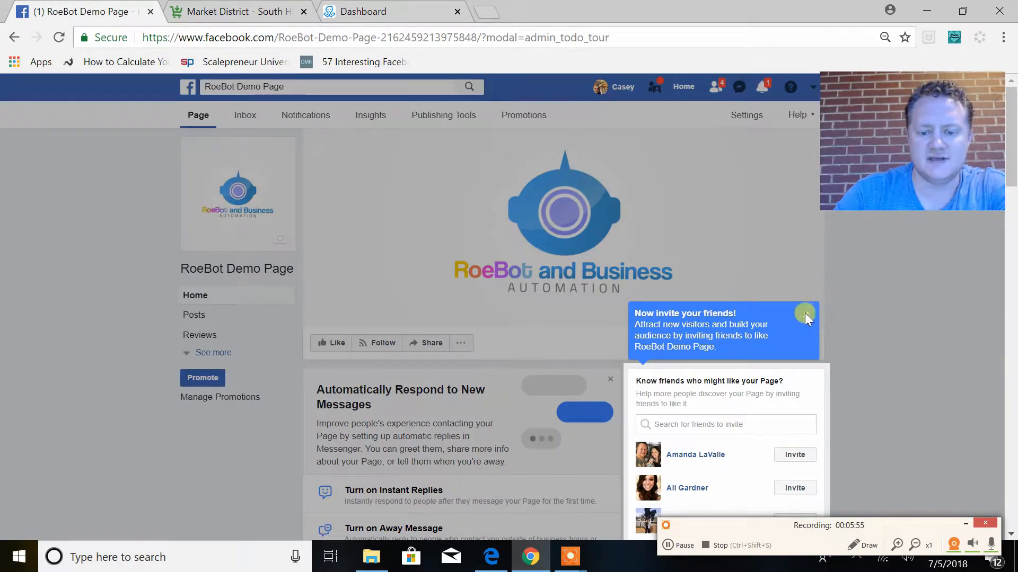
left_click(809, 318)
Test the Facebook page's Send Message button and look at the chat window's welcome view
scroll(736, 357, "down", 2)
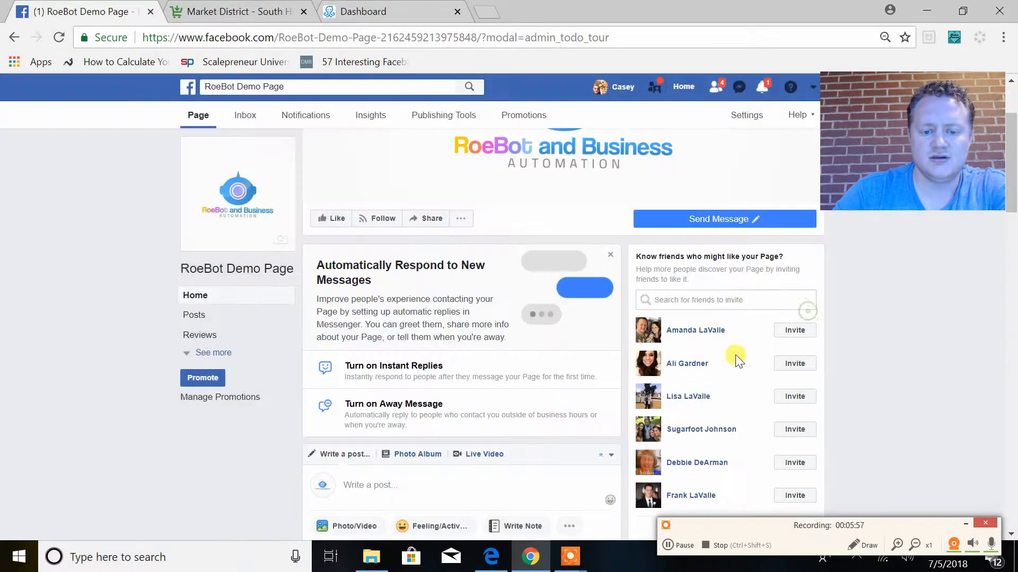
right_click(691, 221)
left_click(660, 241)
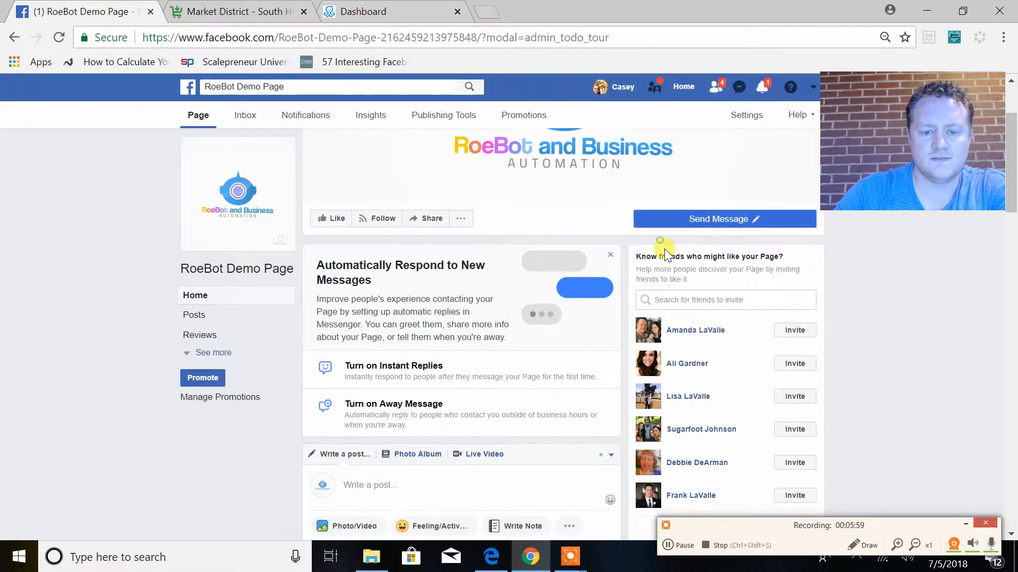
mouse_move(673, 224)
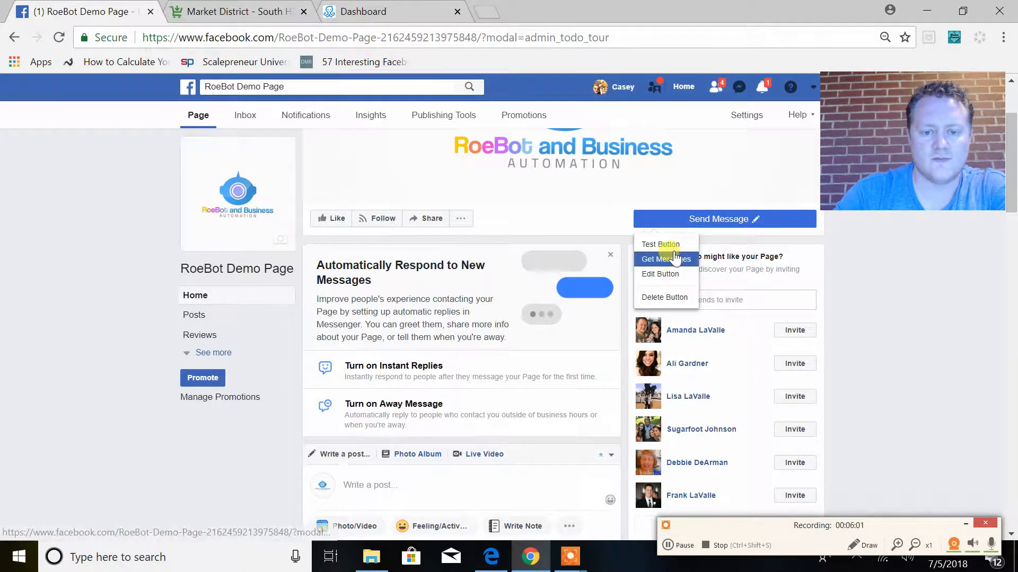
left_click(670, 245)
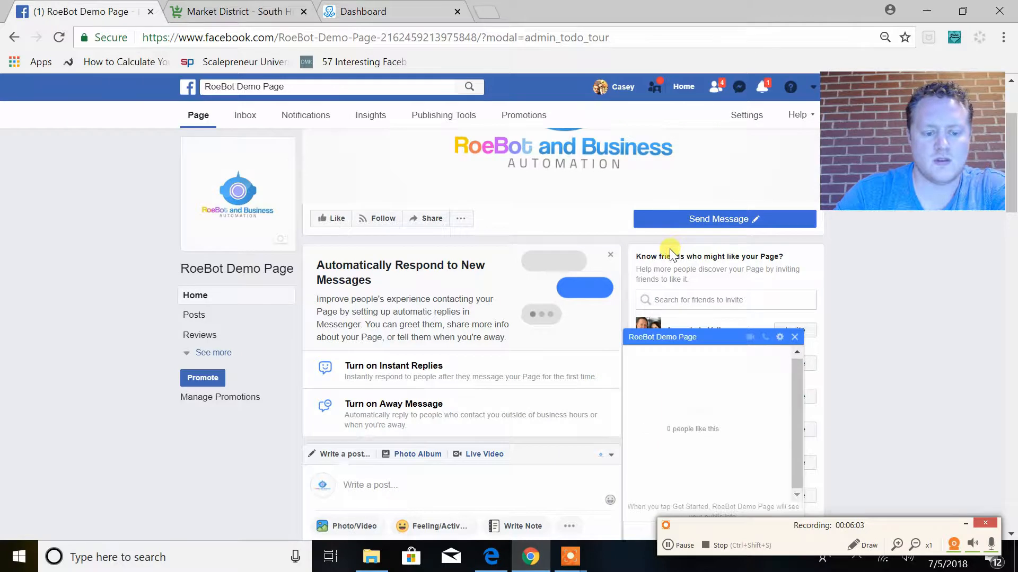
left_click_drag(899, 525, 853, 294)
scroll(709, 495, "down", 4)
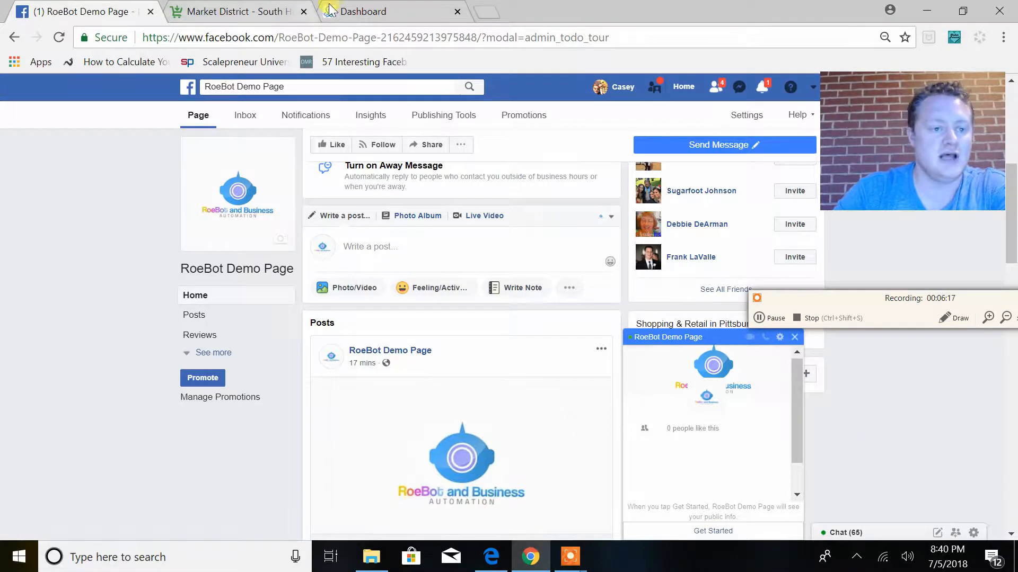
Open ManyChat's general bot settings at the greeting text, and close the test chat on the Facebook page
left_click(395, 13)
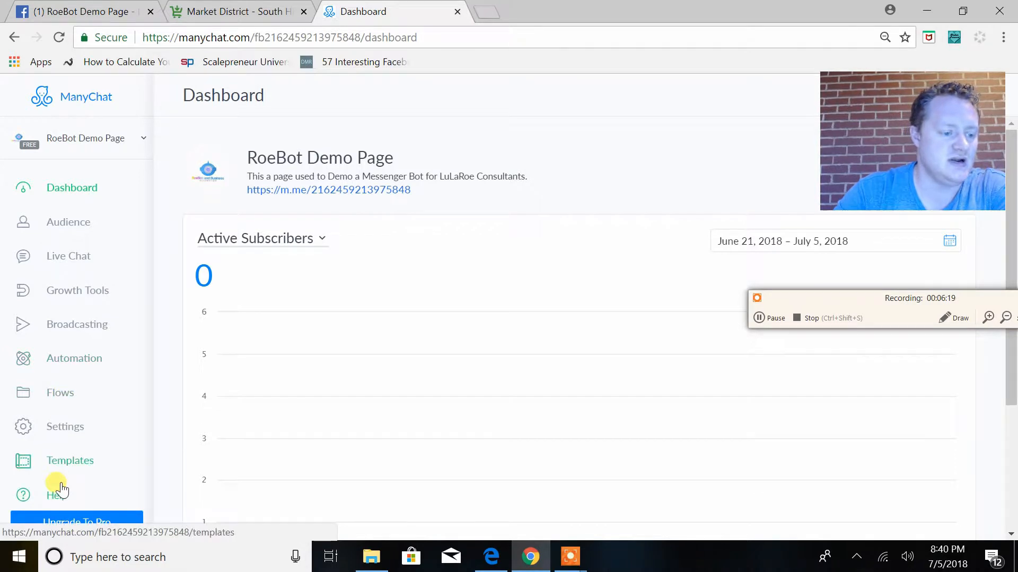
left_click(67, 435)
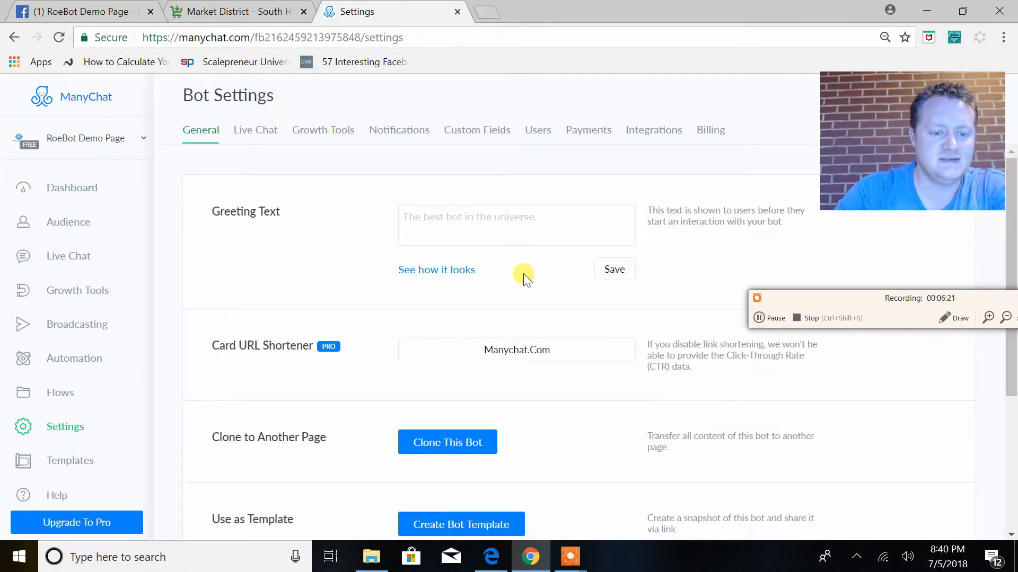
left_click(449, 219)
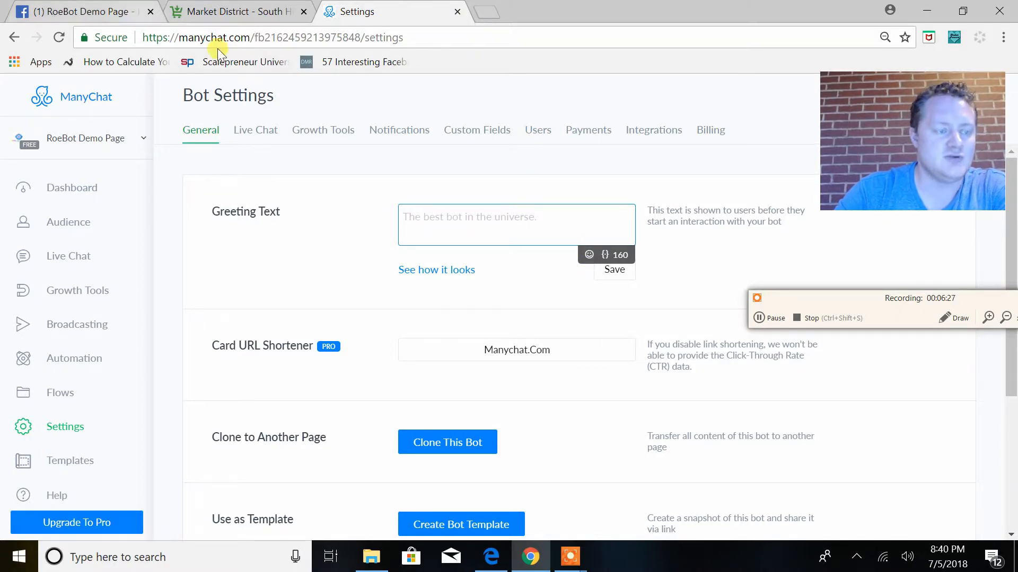
left_click(77, 11)
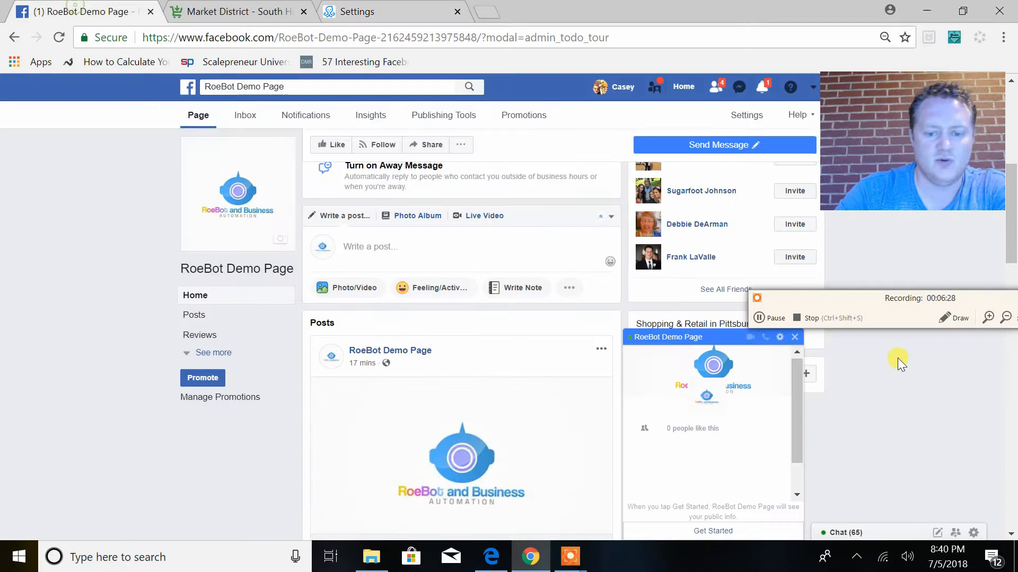
left_click(794, 337)
Set the greeting text to "Hey {First Name}! We are so happy to connect with you! Simply hit the "Get Started" button👇." and preview it
left_click(364, 13)
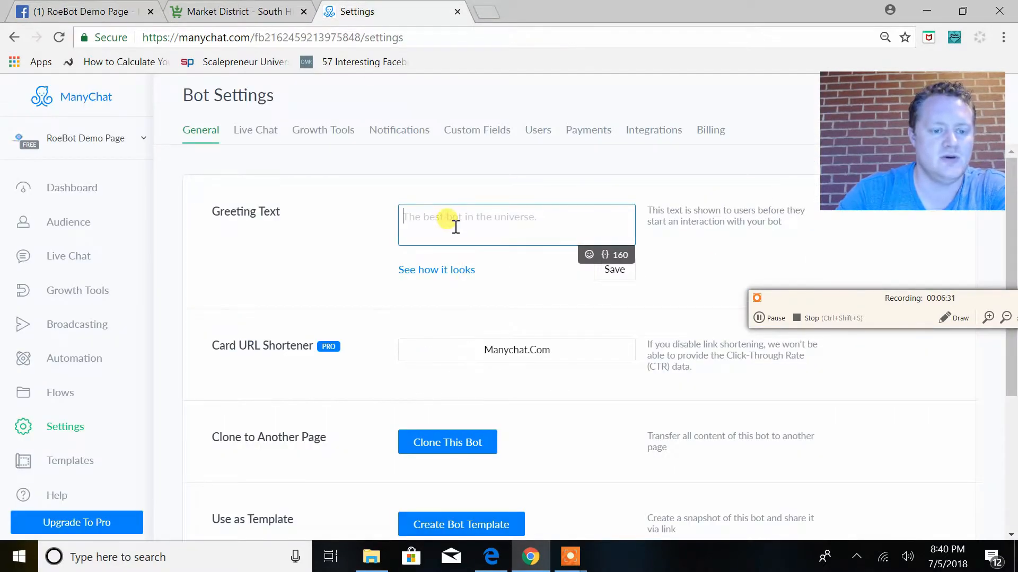
left_click(546, 222)
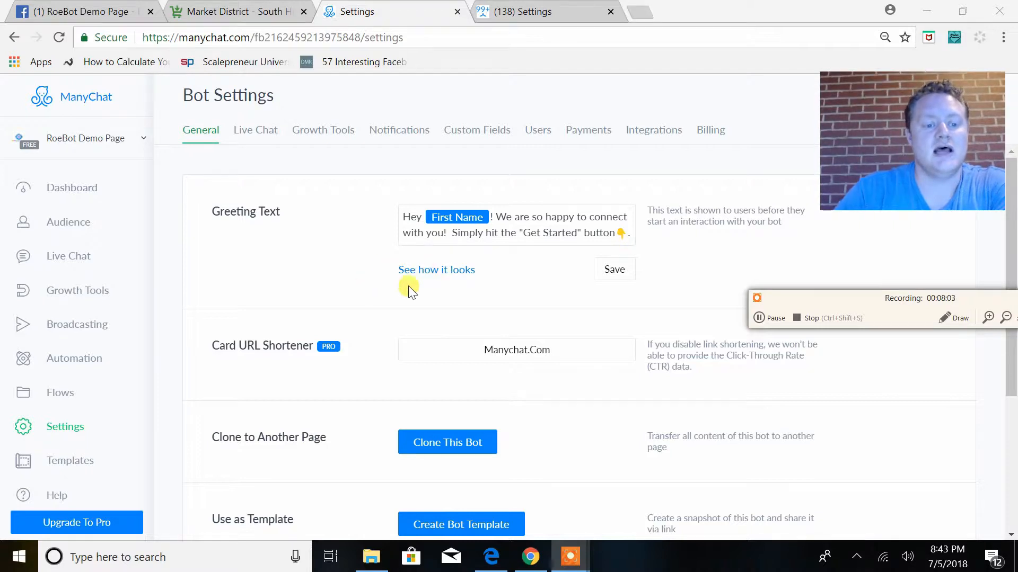
left_click(459, 271)
left_click(413, 285)
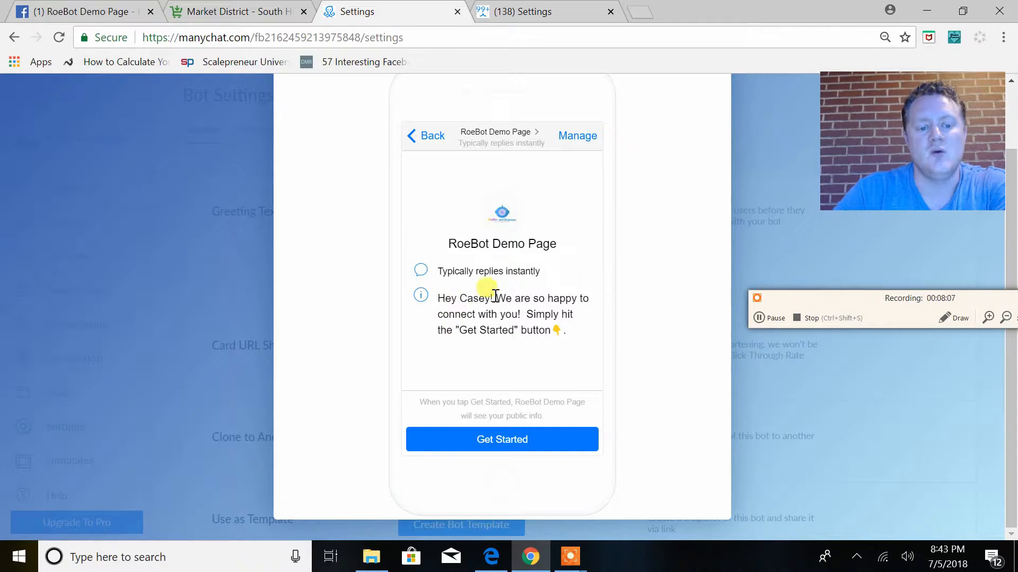
Test the Send Message button on the Facebook page again and check the chat window for the greeting
left_click(96, 11)
right_click(683, 145)
left_click(660, 173)
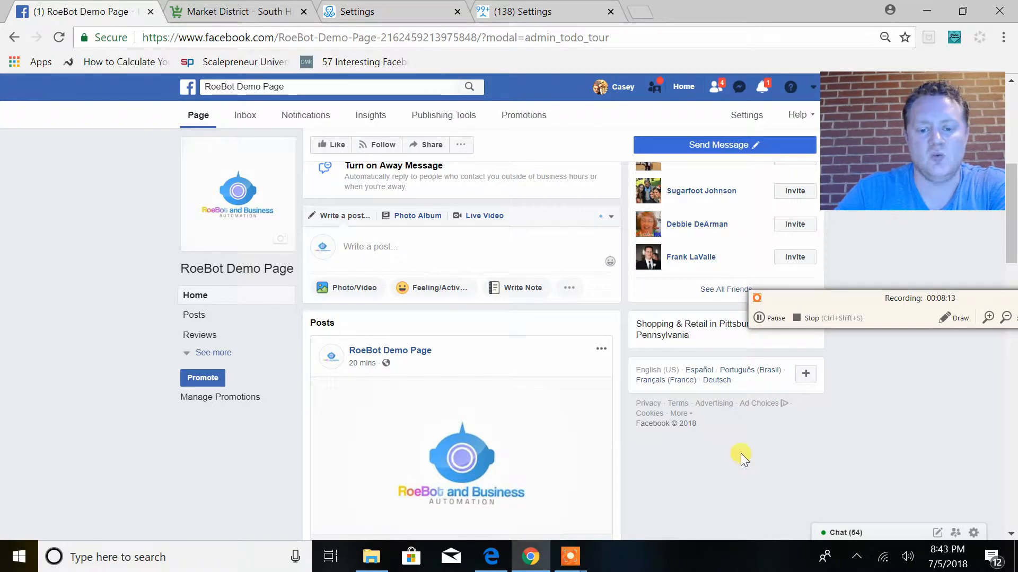
mouse_move(679, 150)
left_click(661, 169)
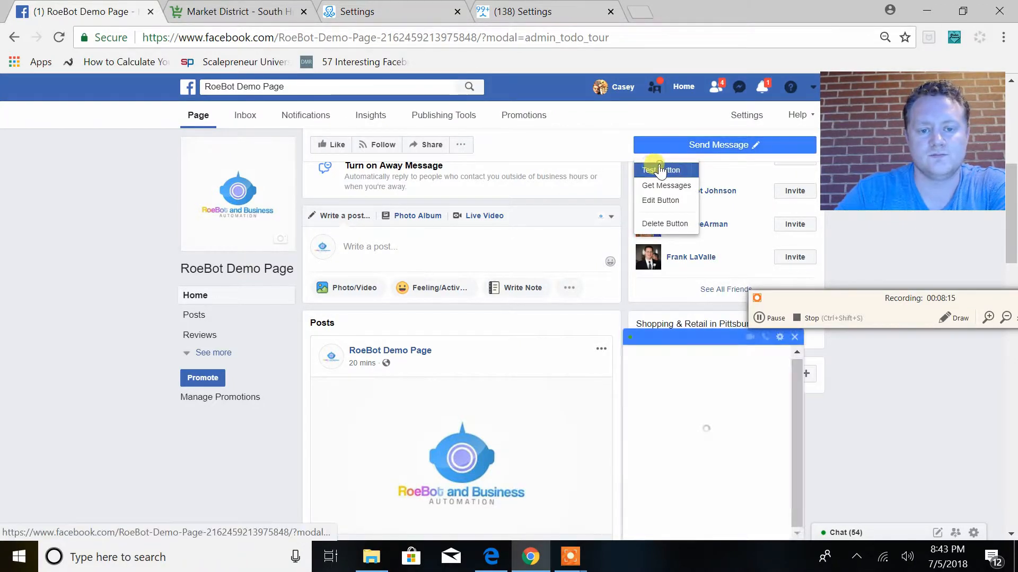
scroll(745, 475, "up", 1)
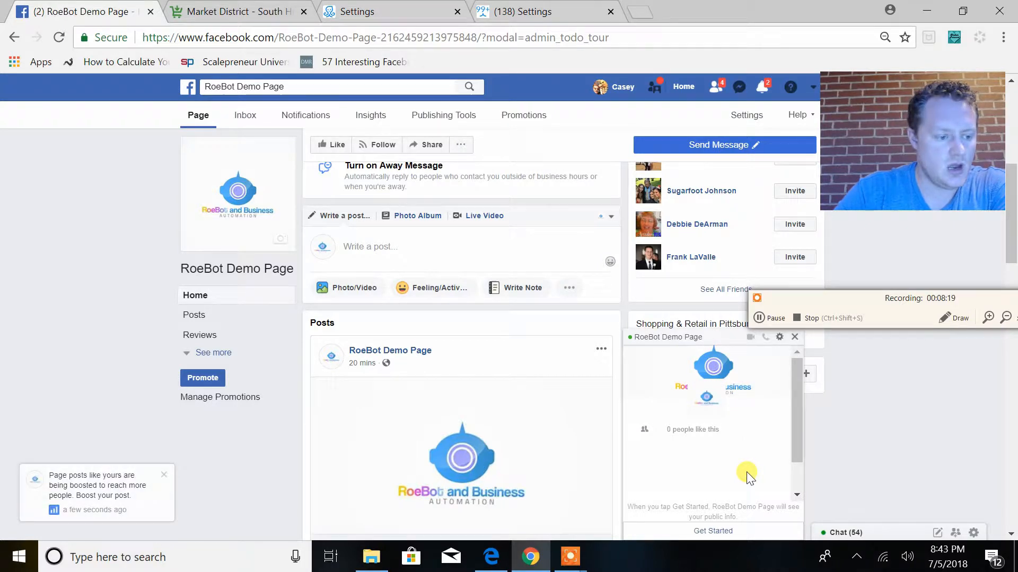
Return to ManyChat's bot settings and save the greeting text
left_click(276, 40)
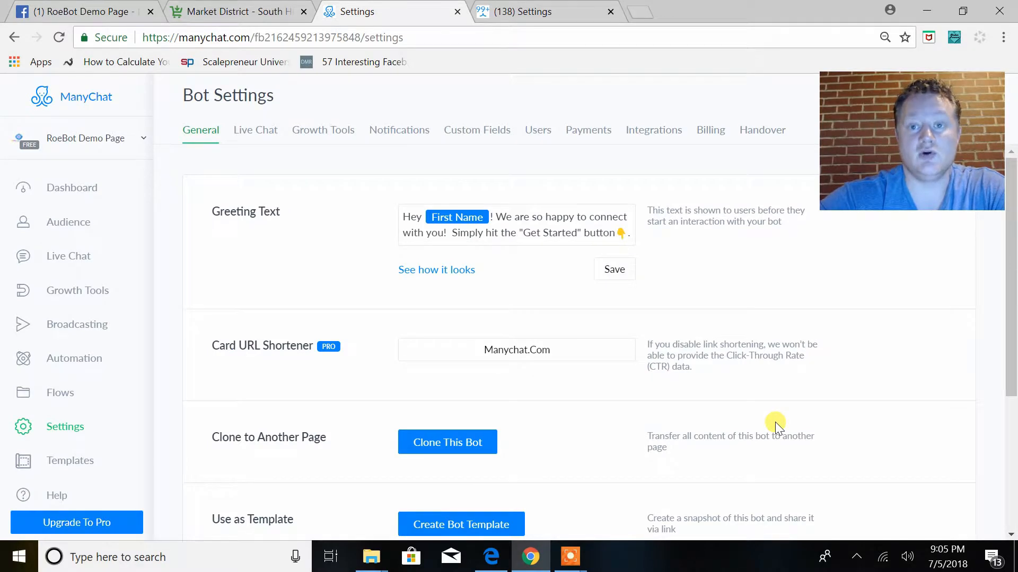
left_click(619, 270)
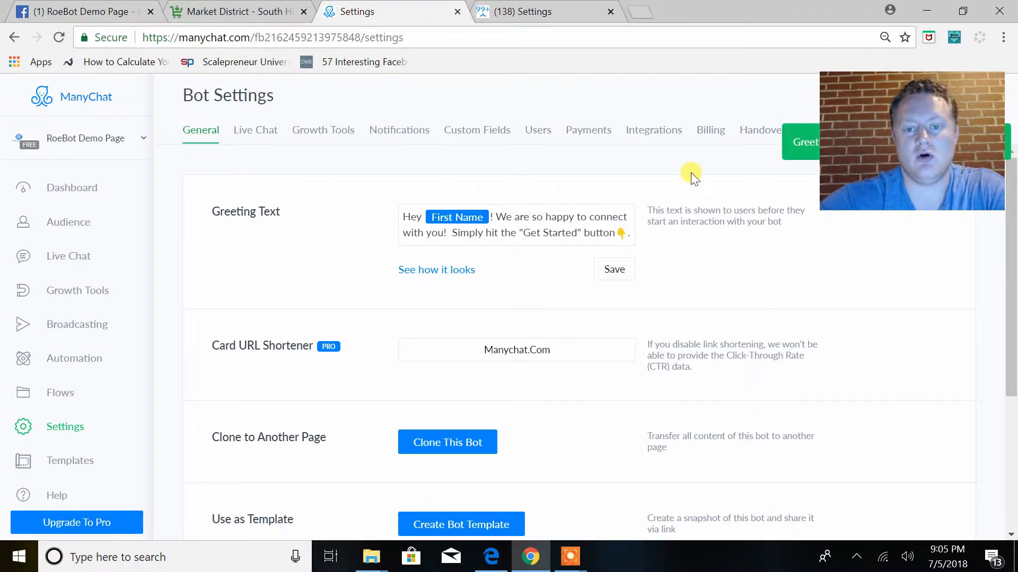
left_click_drag(878, 129, 874, 248)
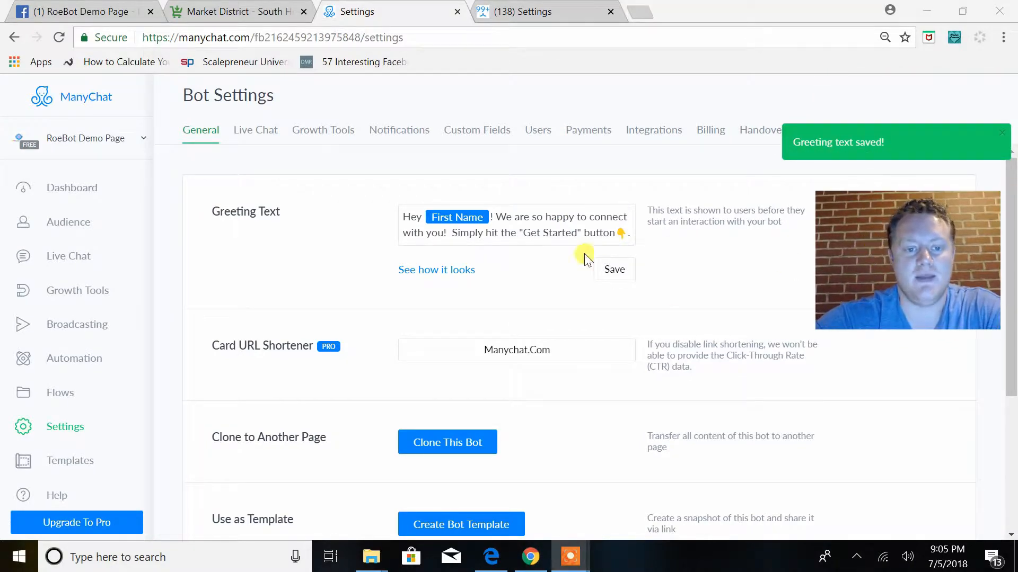
Run the Send Message button test on the Facebook page, check the saved greeting in the chat, and close it
left_click(91, 15)
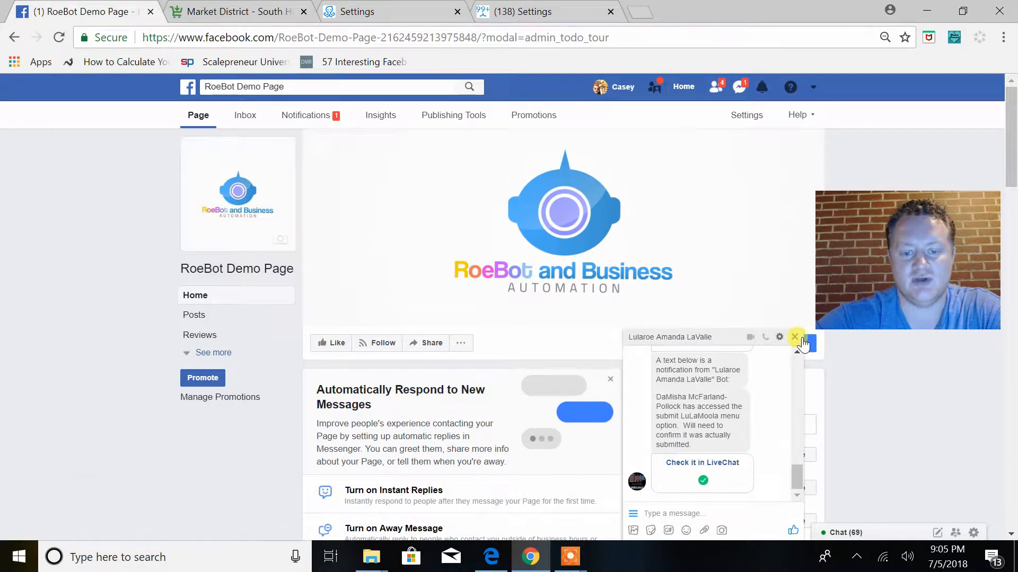
left_click(795, 338)
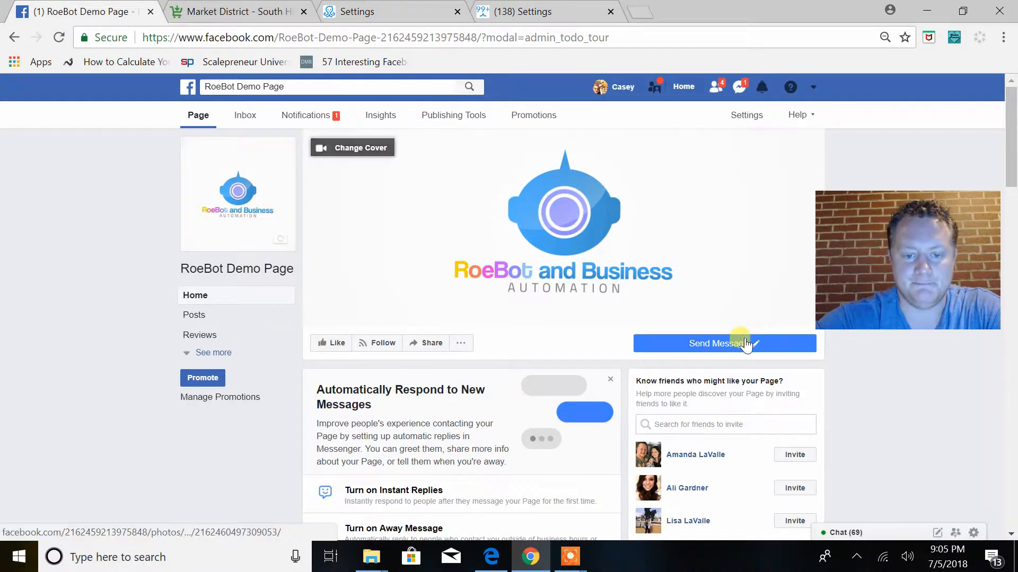
left_click(727, 344)
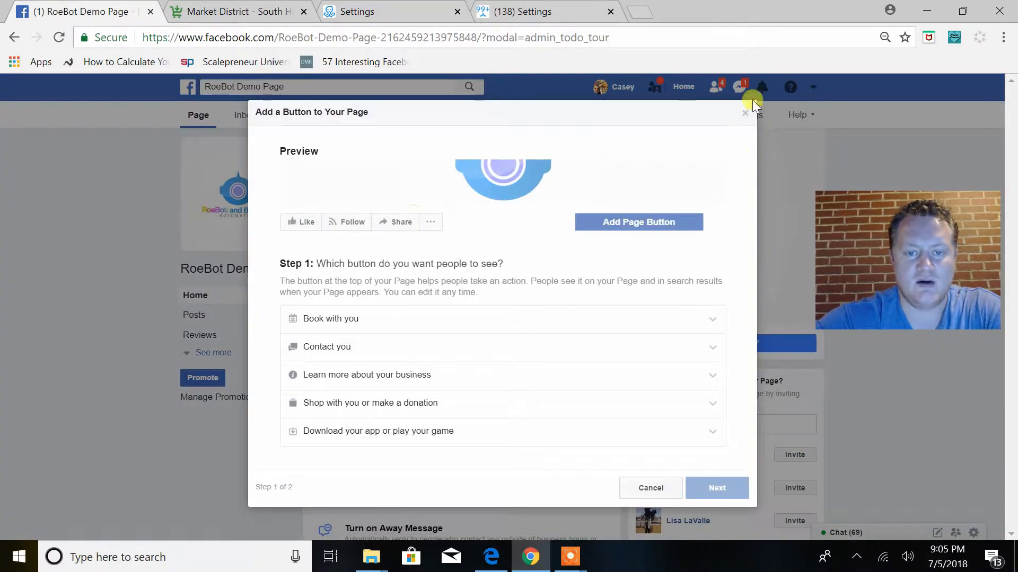
left_click(745, 113)
right_click(672, 341)
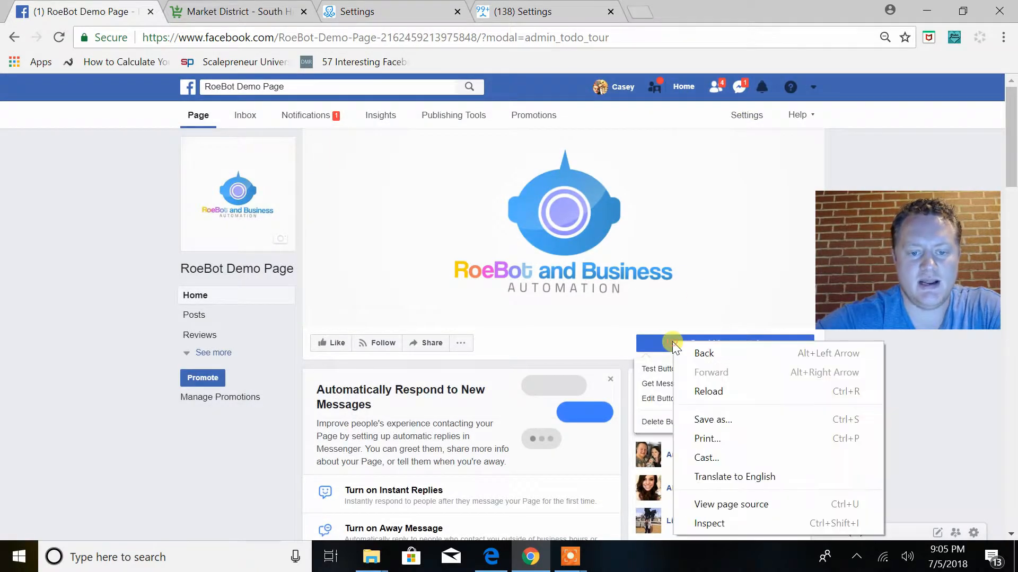
left_click(644, 377)
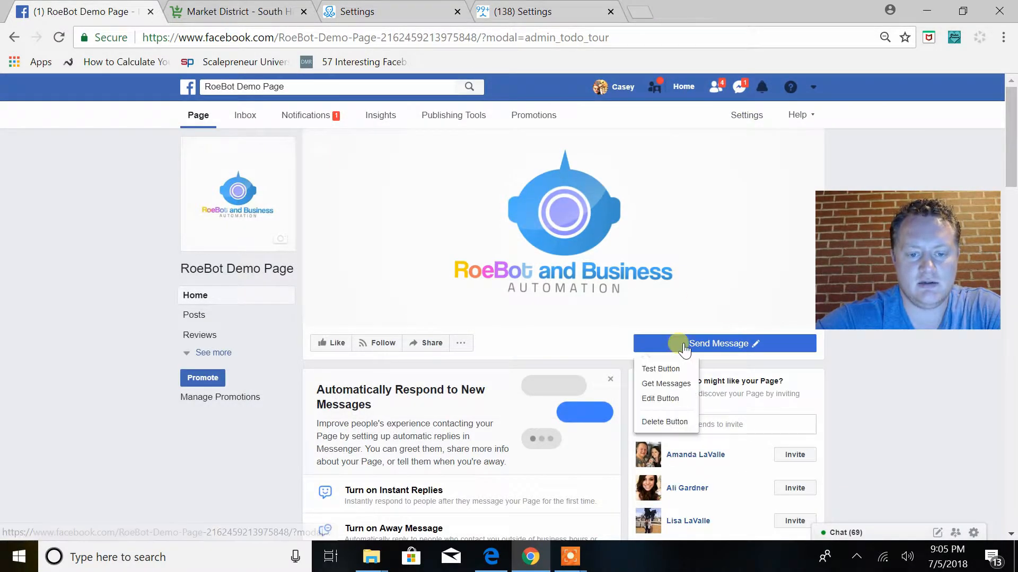
left_click(660, 368)
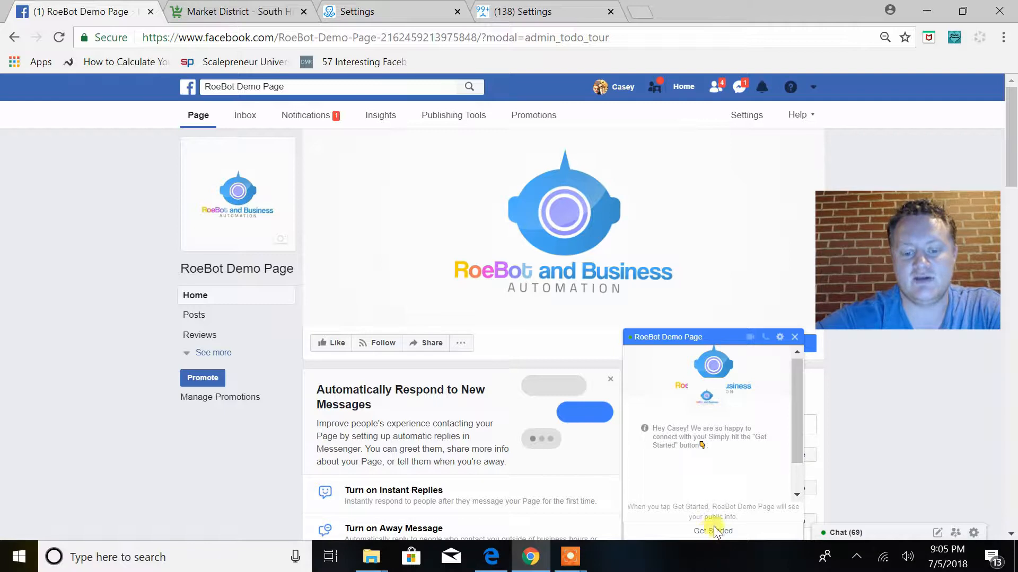
left_click(795, 338)
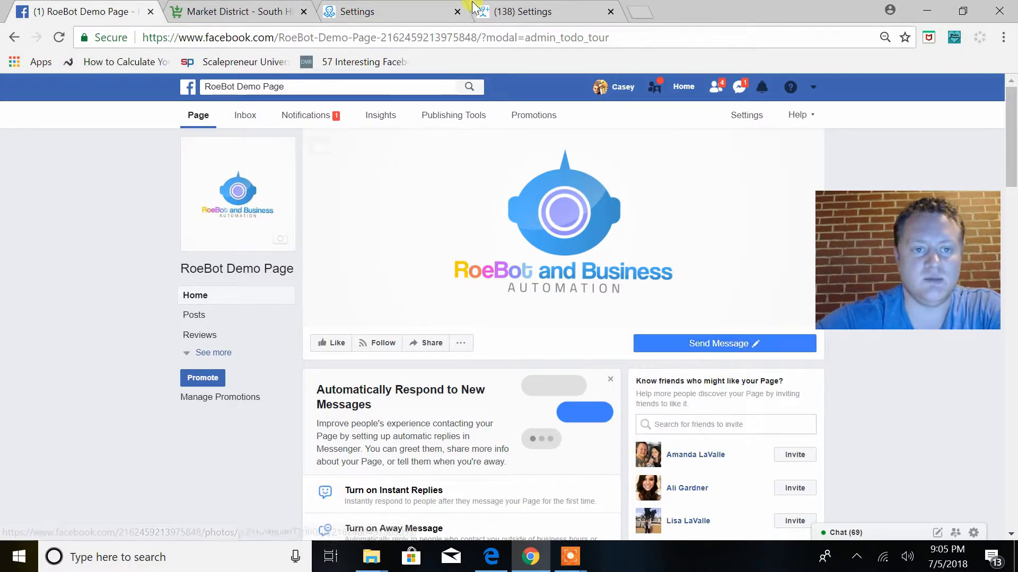
Return to ManyChat and open the bot's main menu for editing in the automation section
left_click(393, 15)
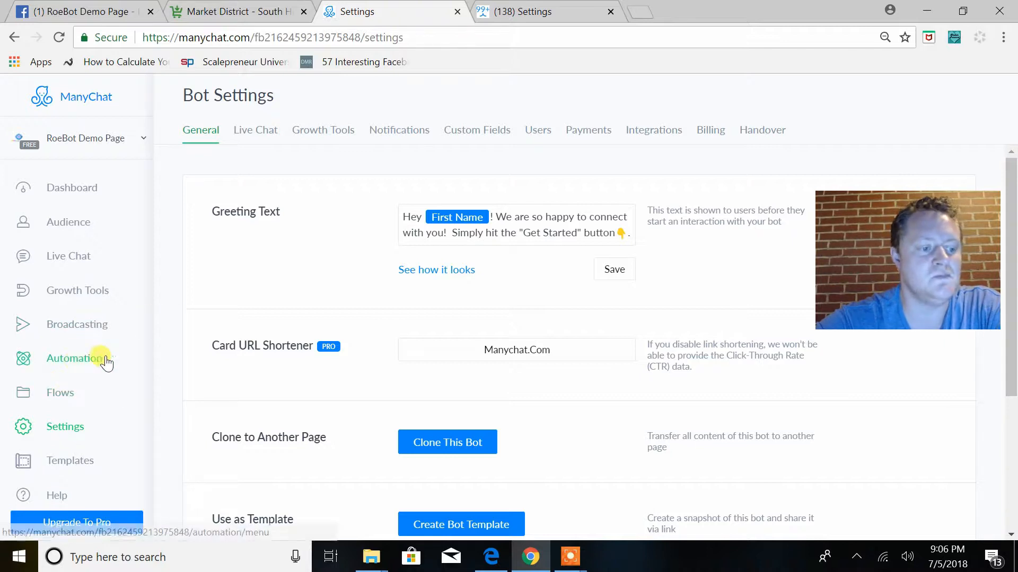
left_click(81, 354)
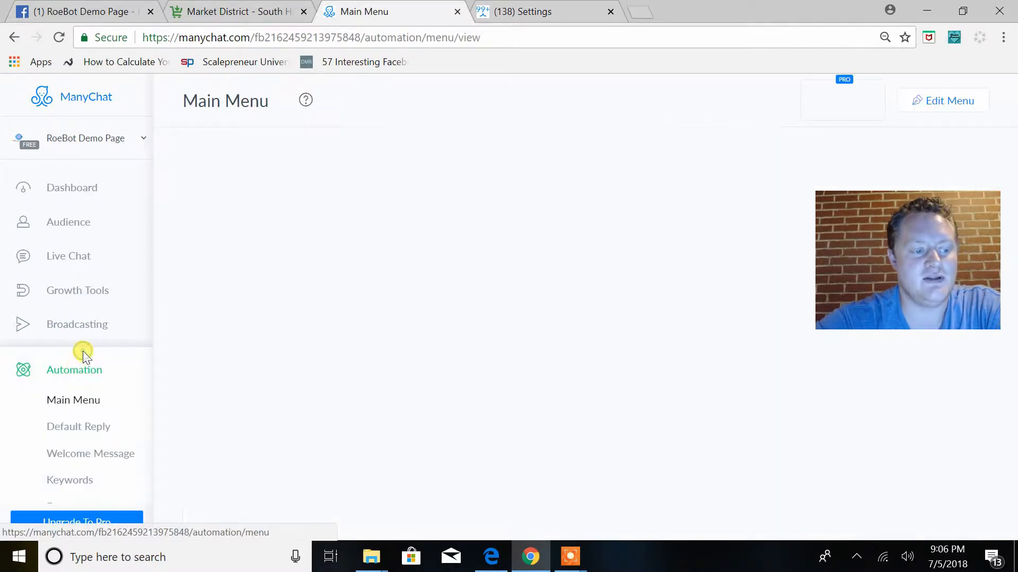
left_click(95, 459)
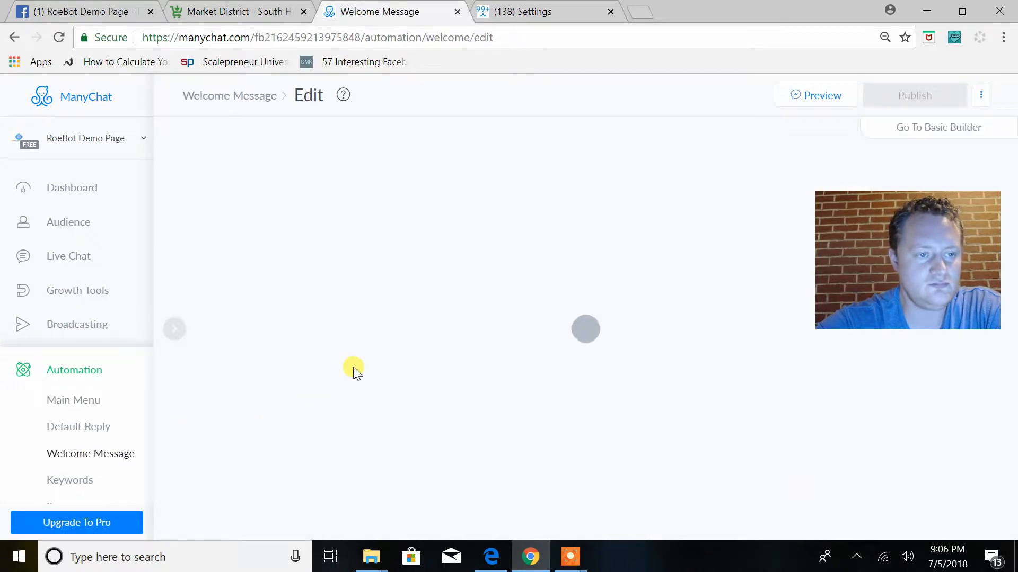
left_click(87, 401)
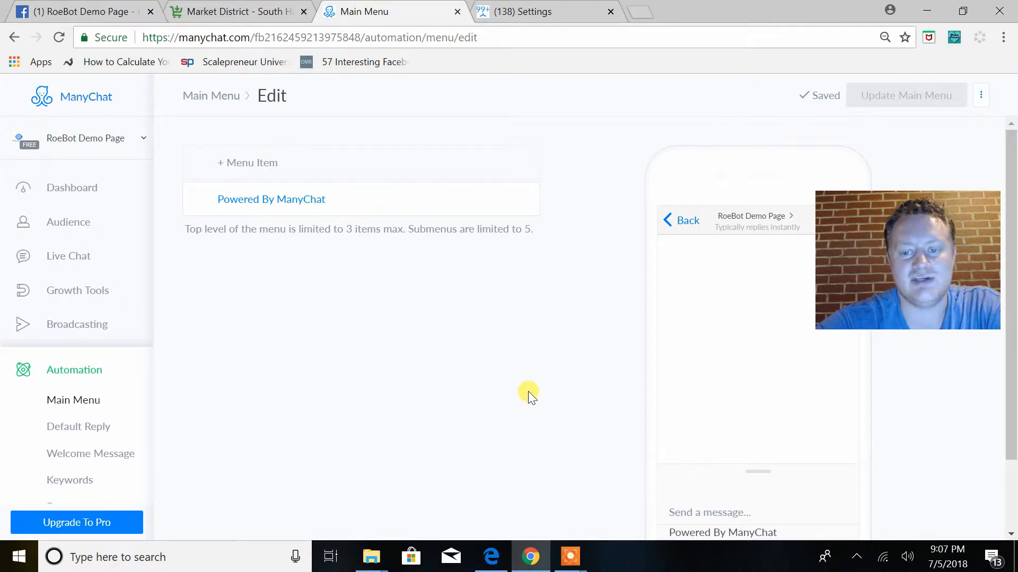
scroll(1010, 360, "down", 1)
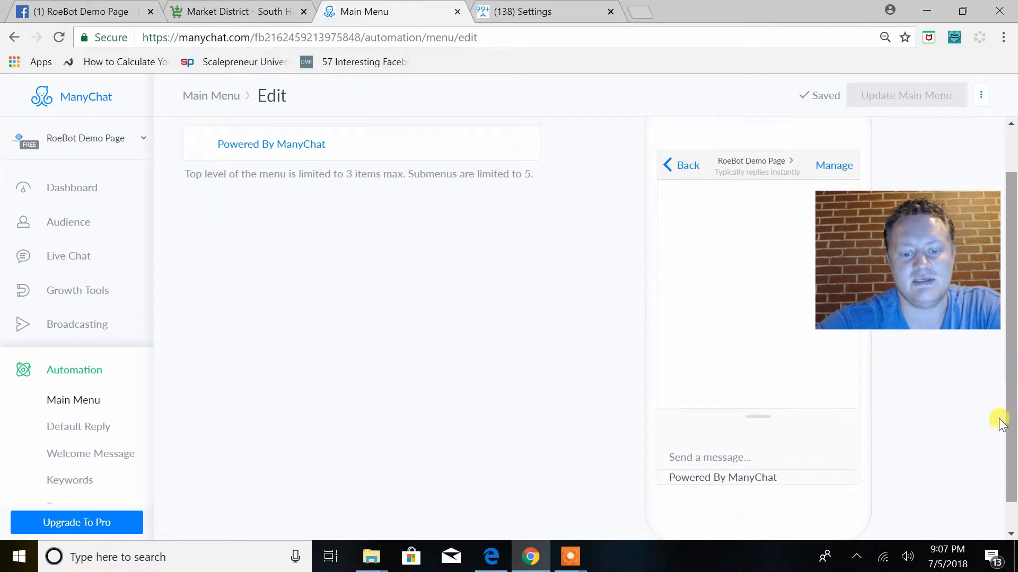
scroll(364, 334, "up", 2)
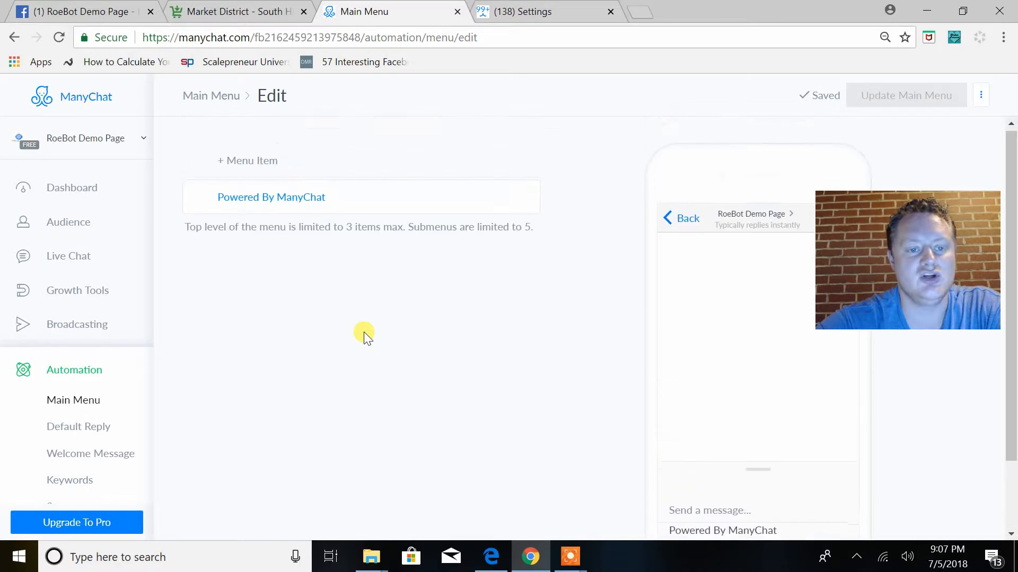
Add two new items above Powered By ManyChat in the main menu and view the first item's settings
left_click(284, 170)
left_click(263, 199)
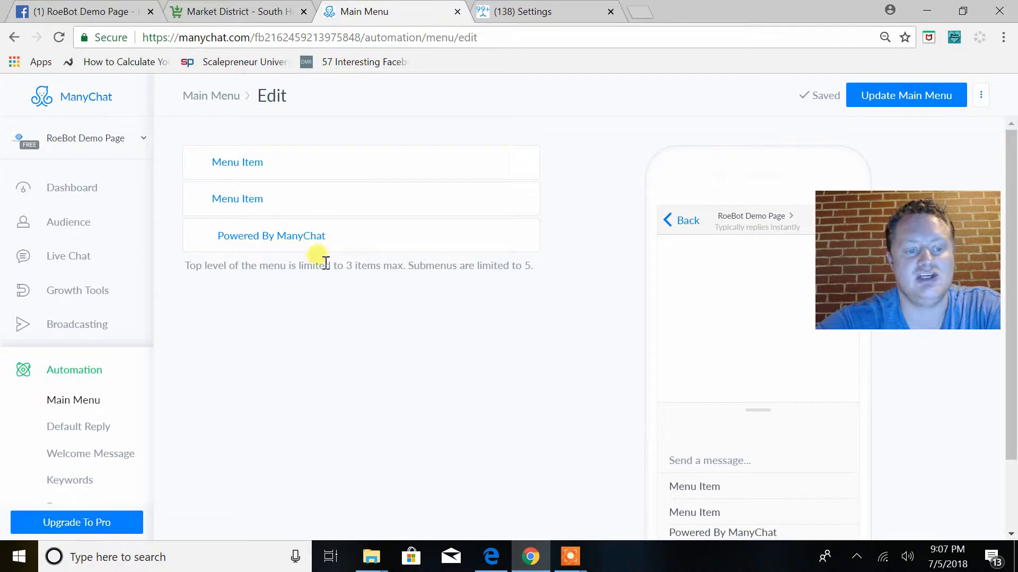
scroll(613, 408, "down", 1)
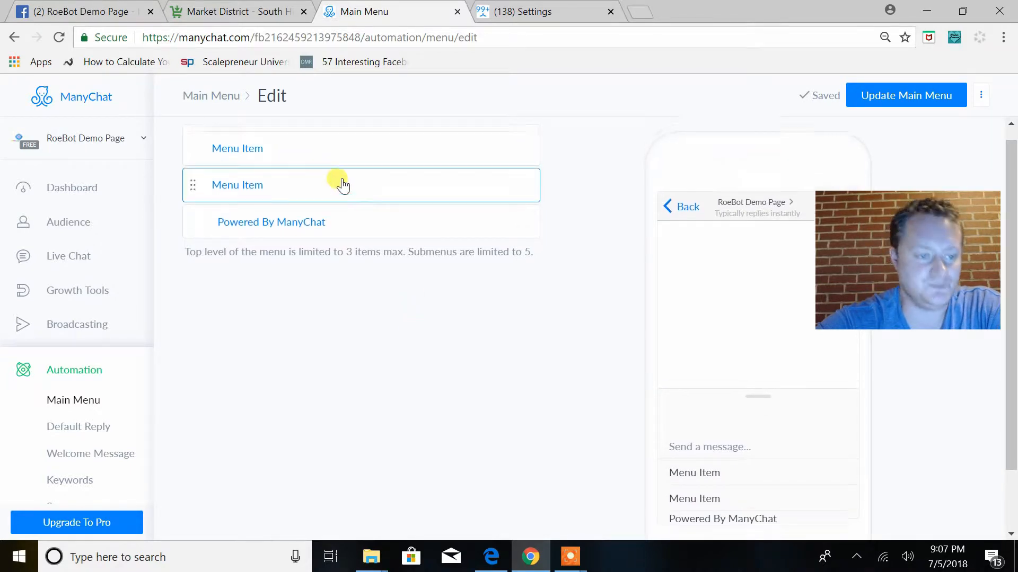
scroll(336, 182, "up", 1)
left_click(306, 159)
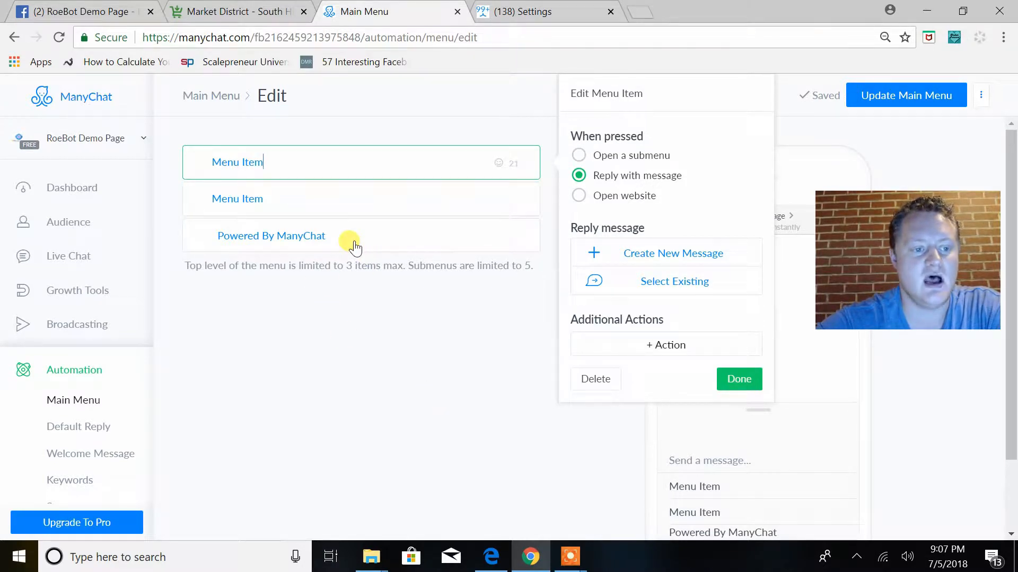
left_click(303, 360)
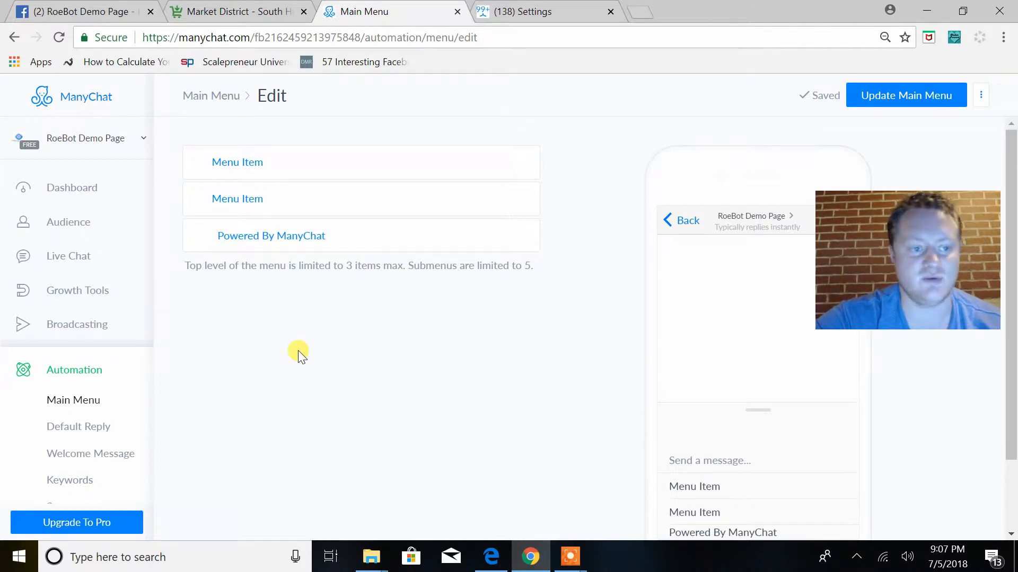
Rename the first main menu item to "Let's Shop!"
mouse_move(570, 557)
left_click(599, 520)
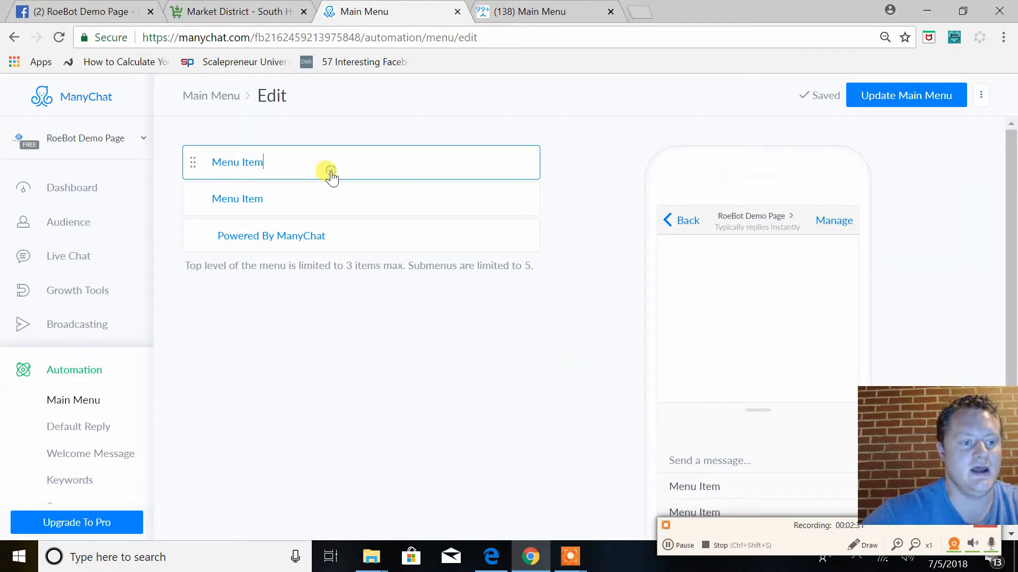
left_click_drag(291, 157, 235, 158)
left_click(300, 170)
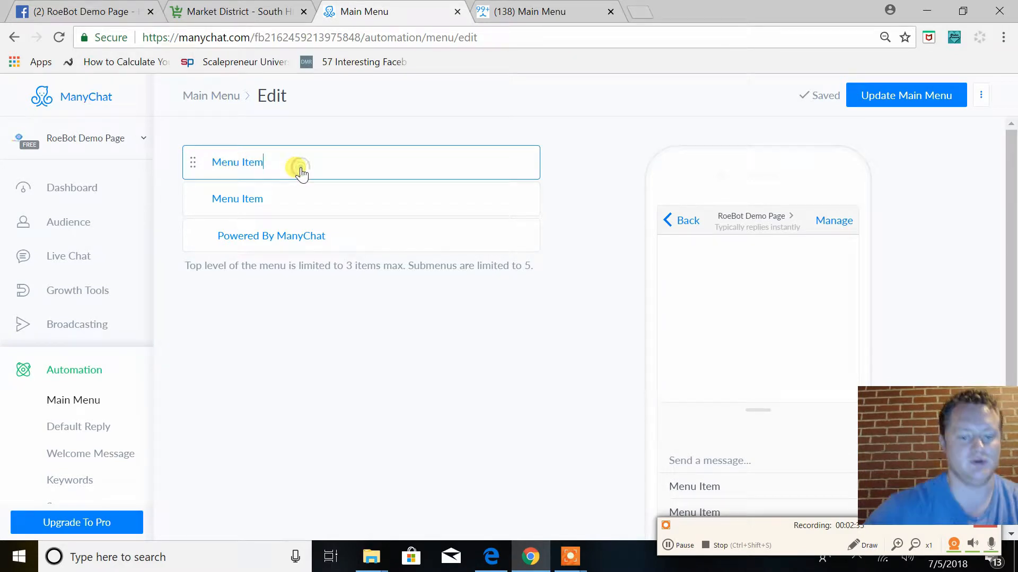
key("BackSpace")
key("BackSpace")
key("BackSpace")
key("BackSpace")
key("BackSpace")
key("BackSpace")
key("BackSpace")
key("BackSpace")
key("BackSpace")
type("L")
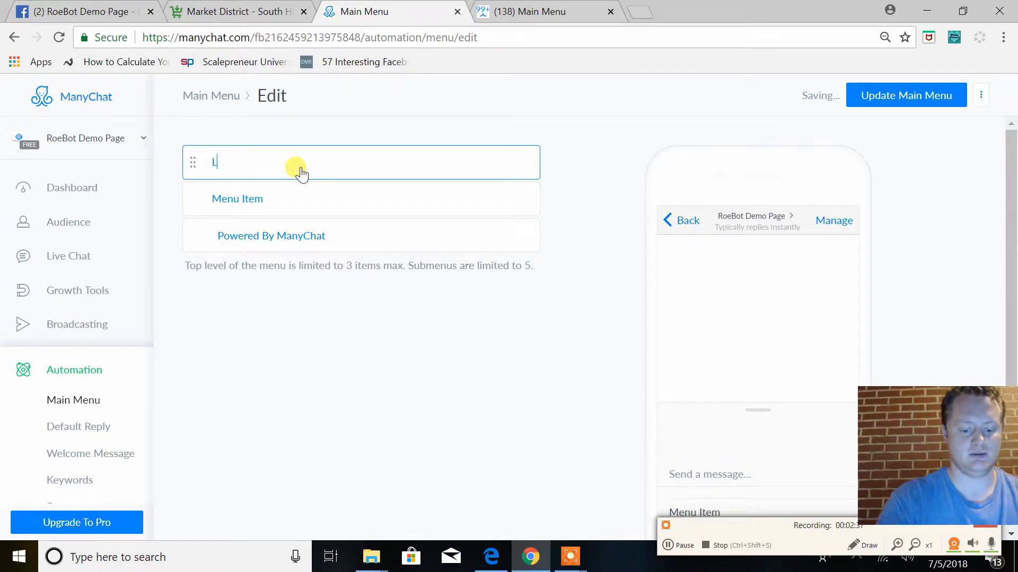
type("et's Shop!")
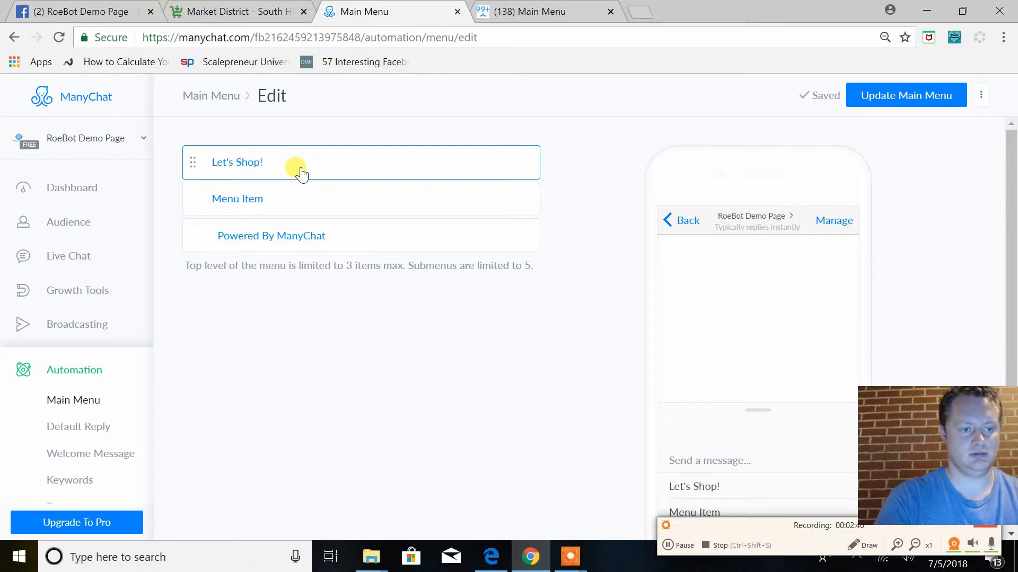
Rename the second main menu item to "Member Menu" and make it open a submenu
left_click(284, 203)
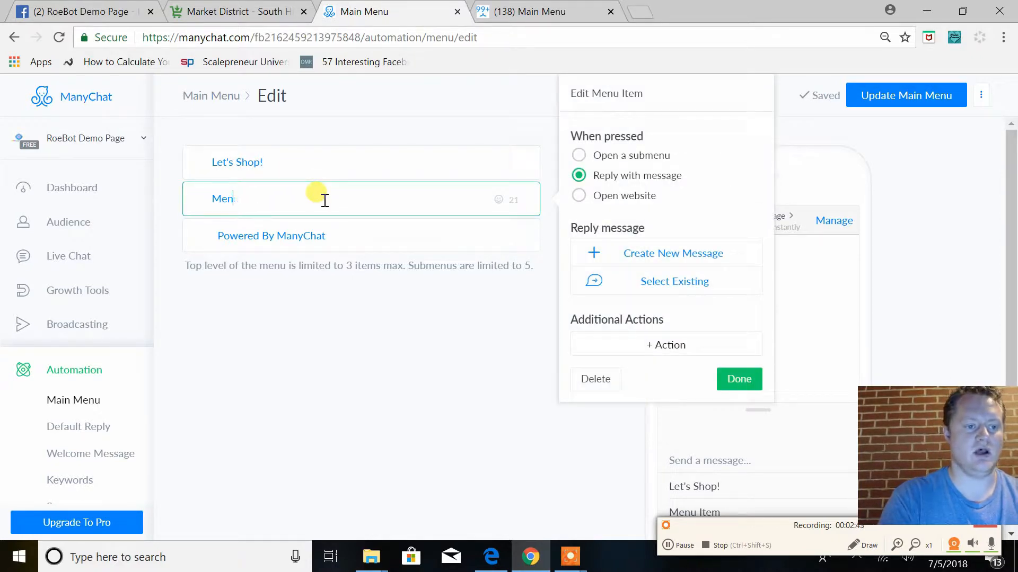
type("Mem")
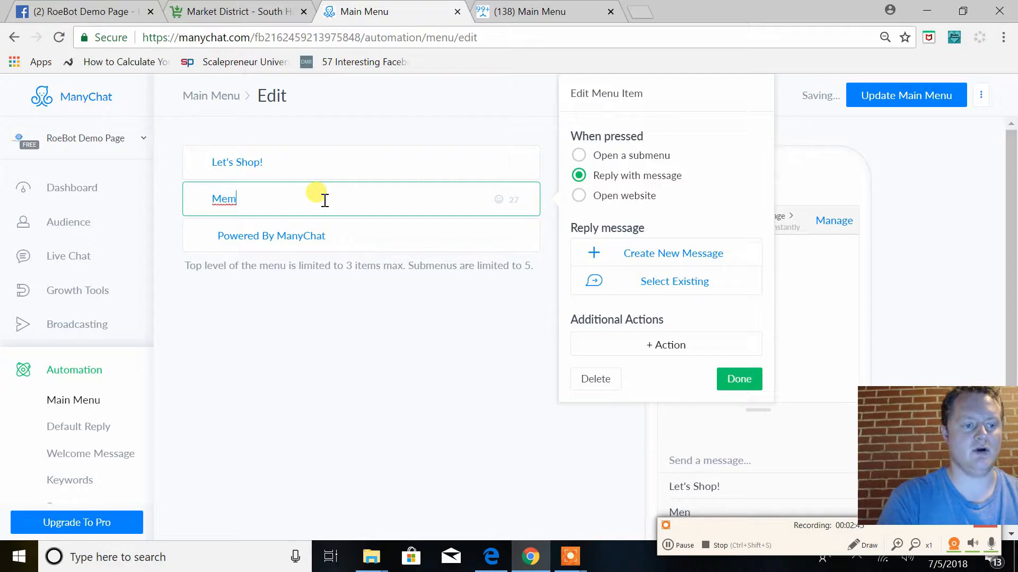
type("ber Mun")
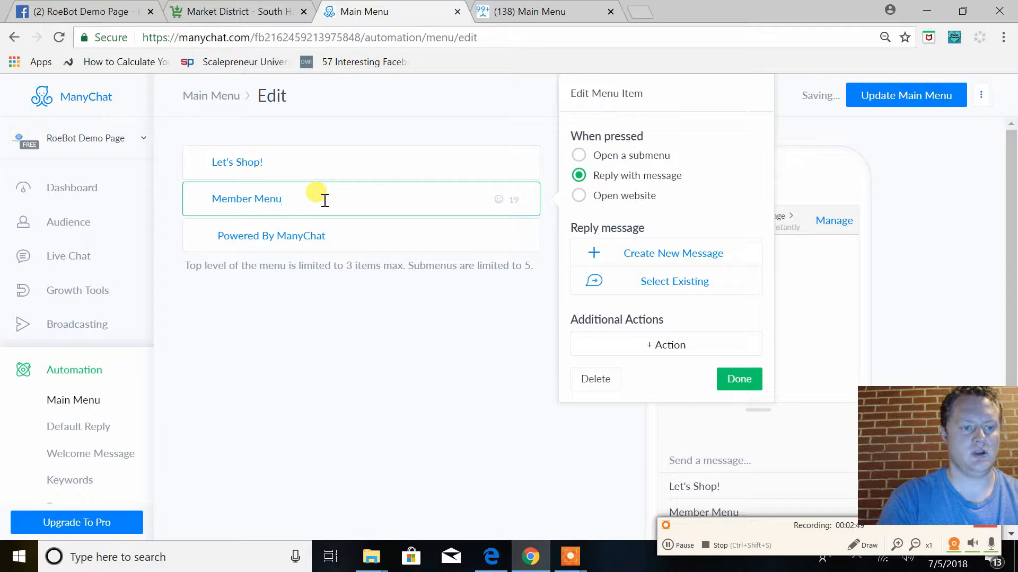
left_click(578, 157)
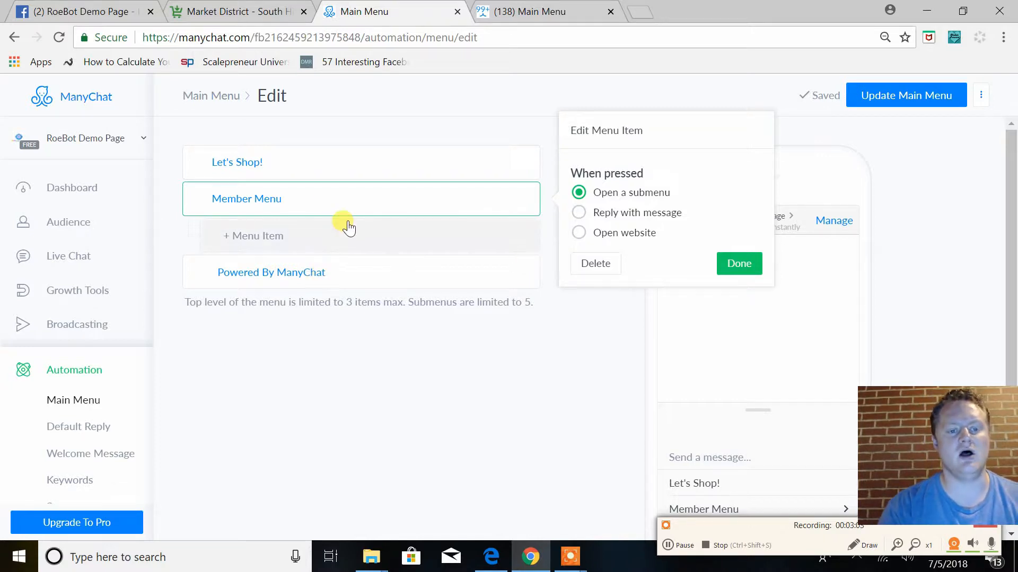
Try a nested submenu on a new item under Member Menu, and delete that item
left_click(430, 243)
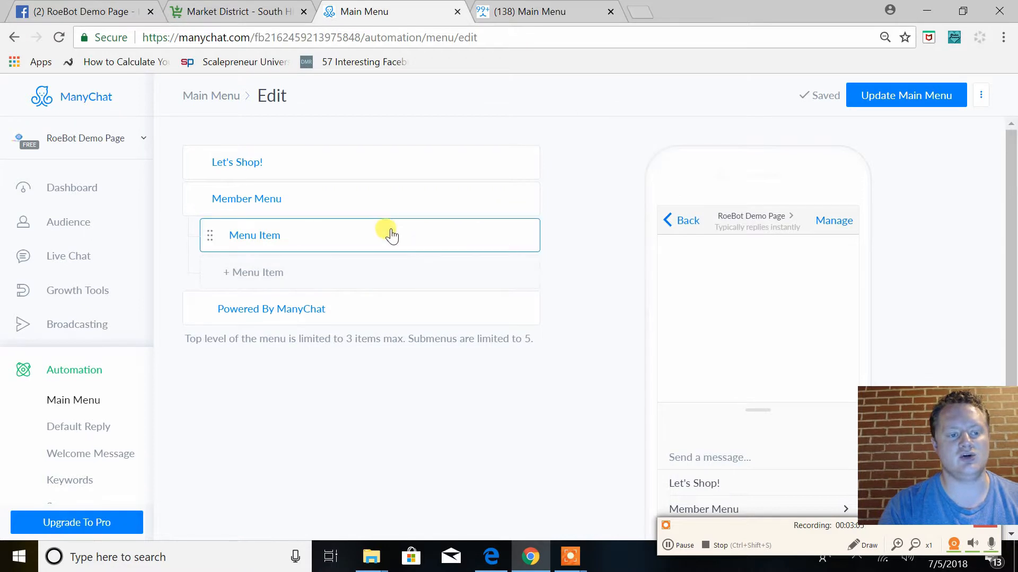
left_click(578, 155)
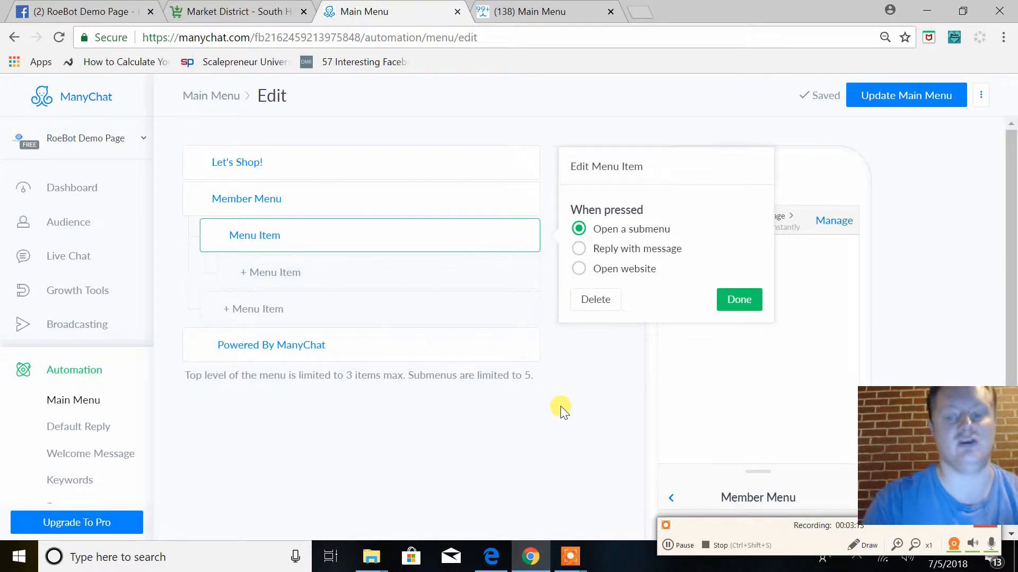
left_click(592, 306)
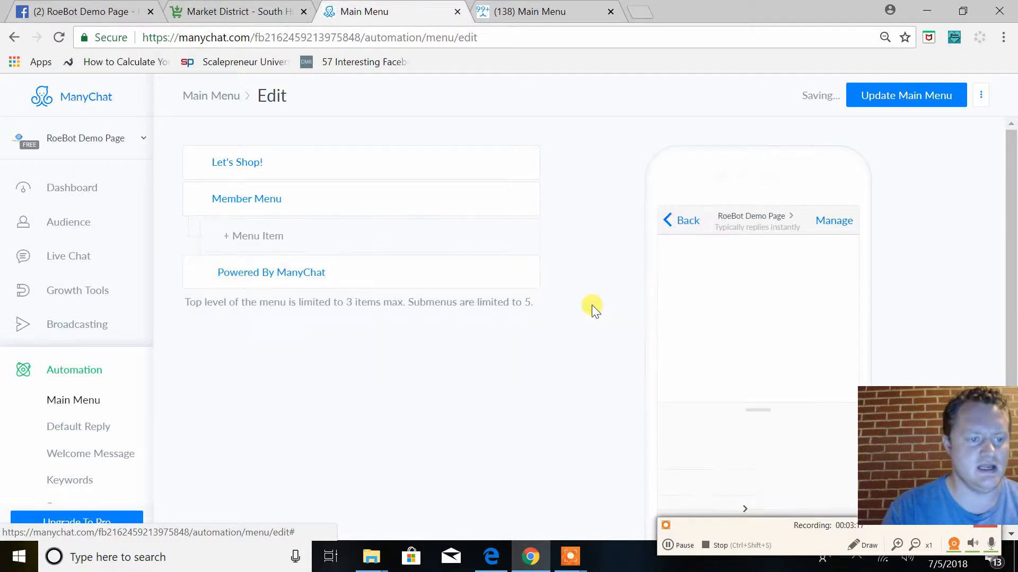
Make the "Let's Shop!" item open a submenu and add a first item under it
left_click(296, 159)
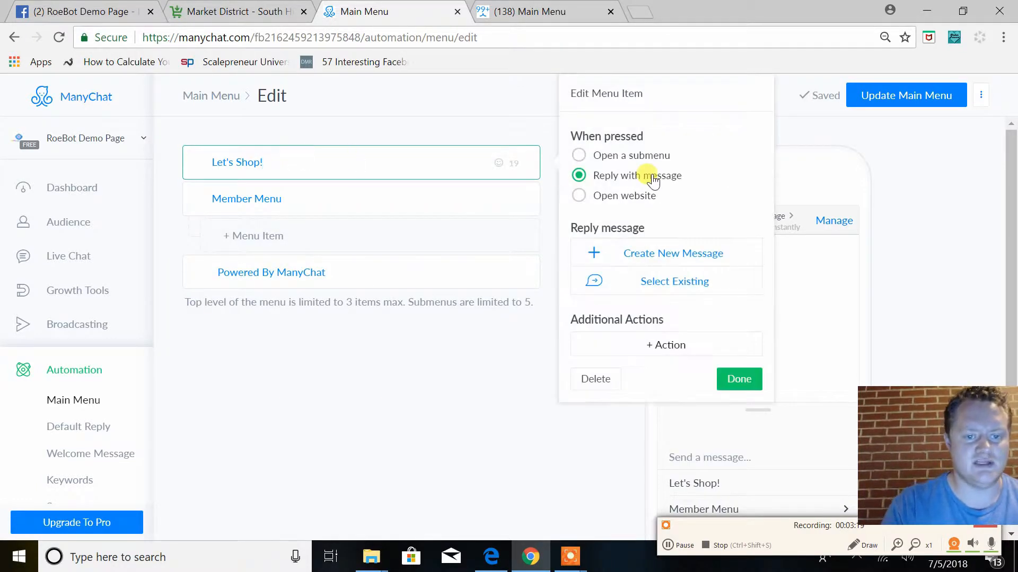
left_click(578, 156)
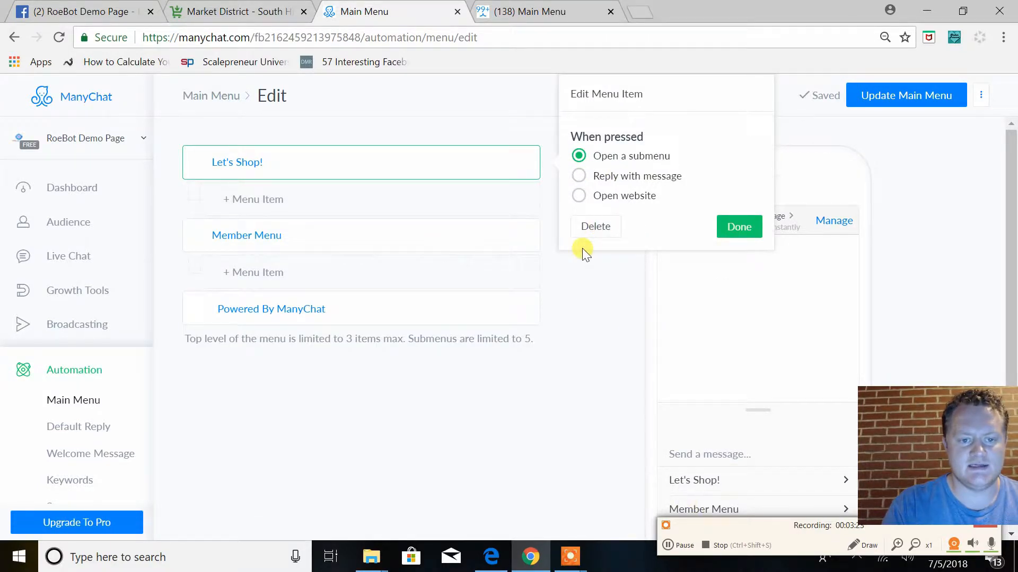
left_click(738, 228)
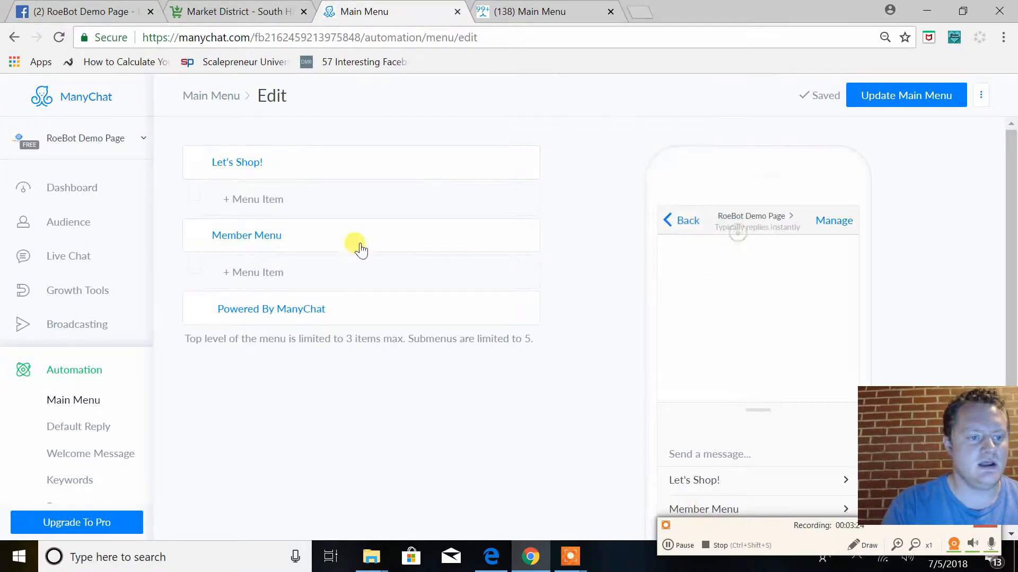
left_click(345, 208)
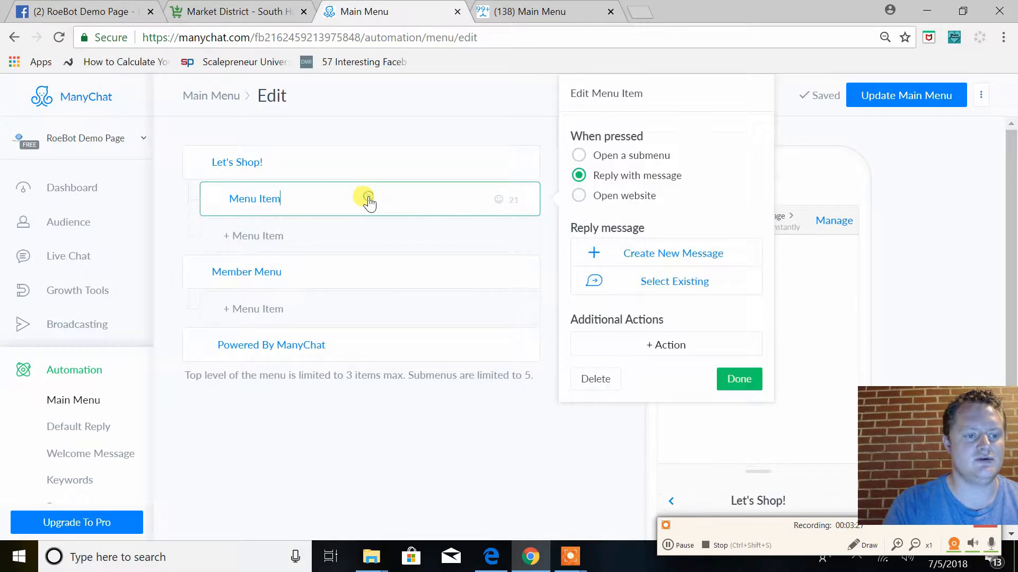
left_click(318, 161)
left_click_drag(309, 162, 142, 140)
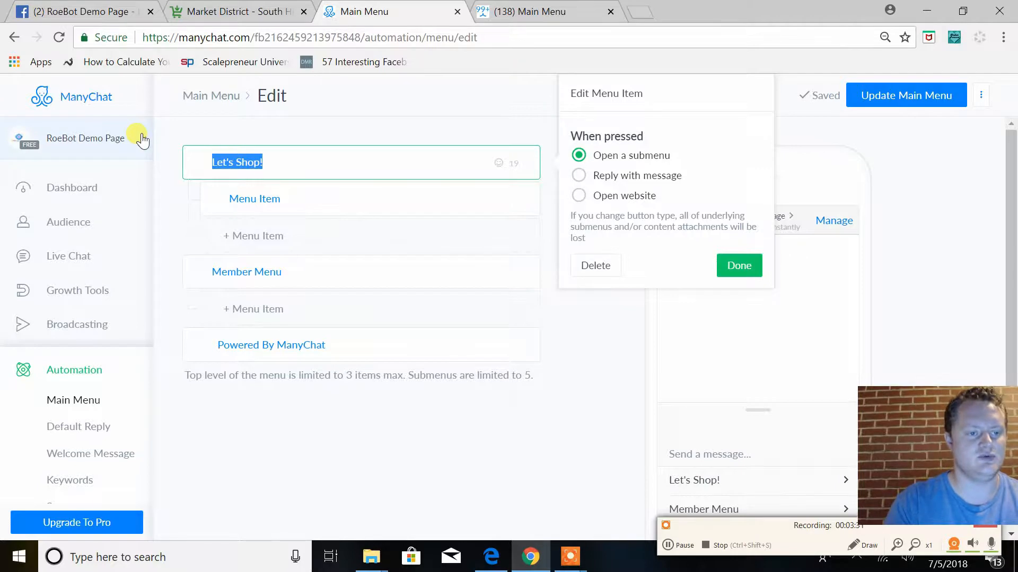
left_click(669, 546)
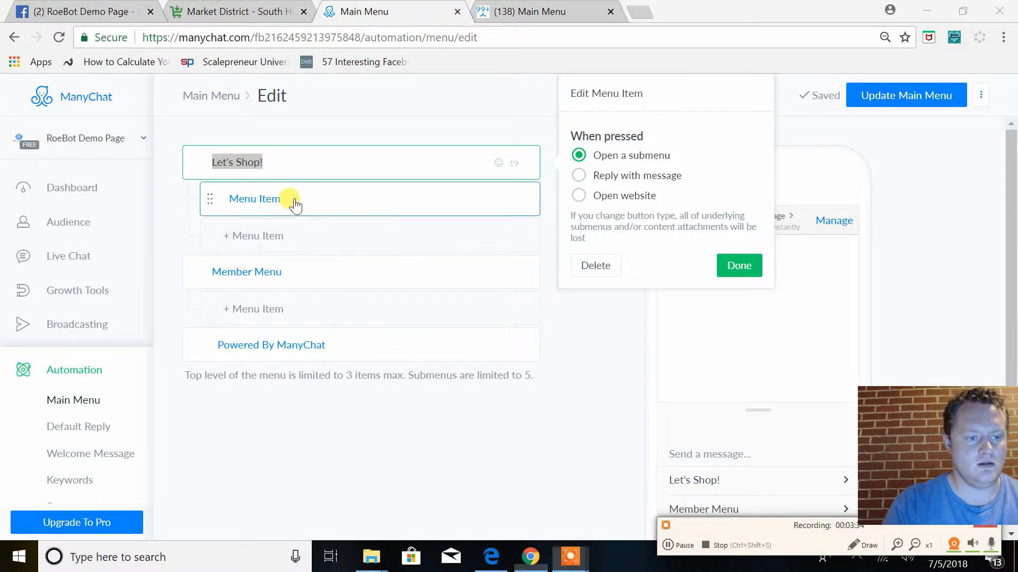
Rename the first item under "Let's Shop!" to "Easy Ways to Shop!" and end it with a clothing emoji
left_click(333, 204)
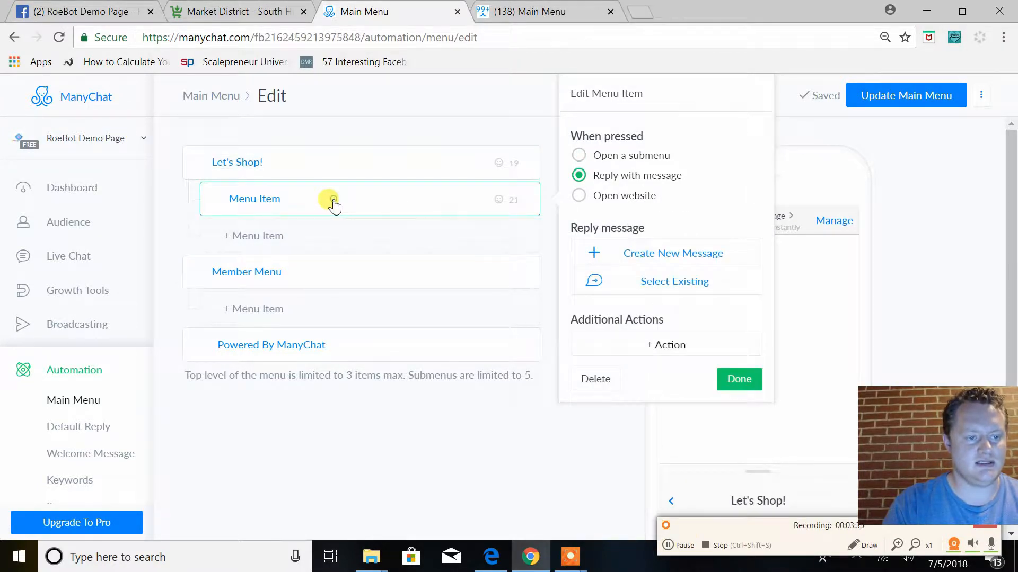
key("BackSpace")
key("BackSpace")
key("BackSpace")
key("BackSpace")
key("BackSpace")
key("BackSpace")
type("Easy Ways to Shop!")
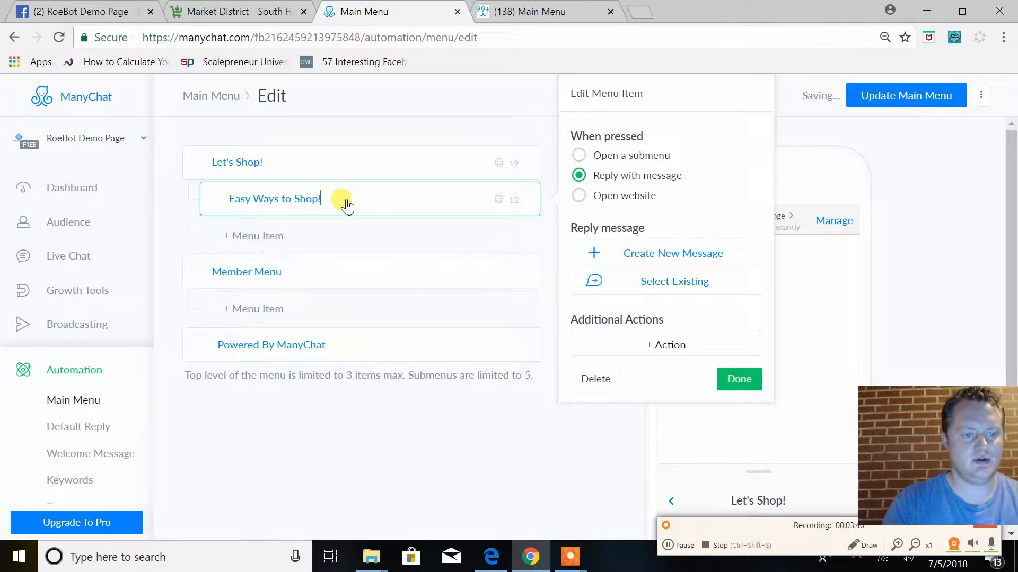
left_click(497, 200)
left_click(394, 281)
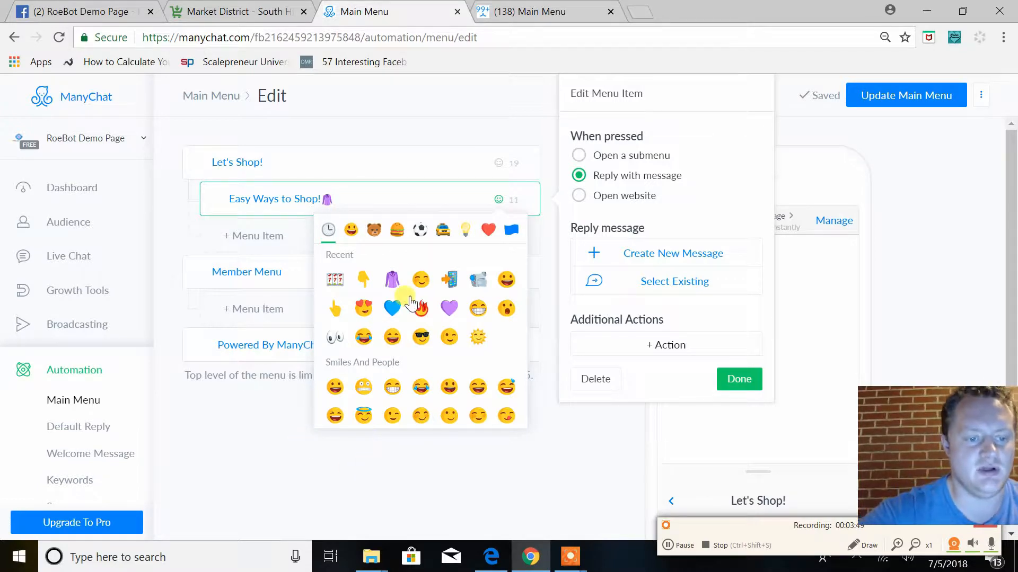
scroll(453, 360, "down", 3)
scroll(455, 365, "down", 5)
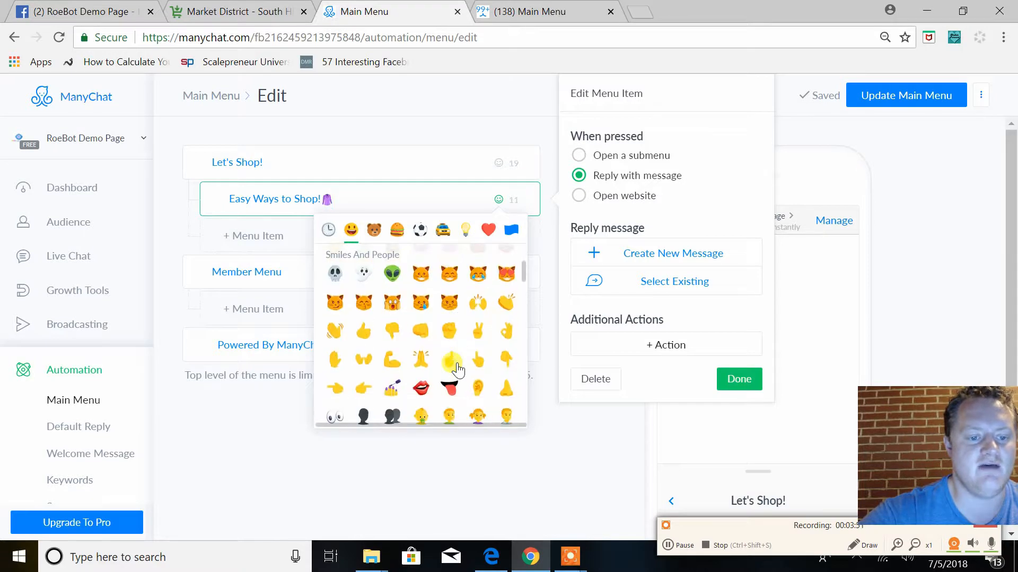
left_click(406, 475)
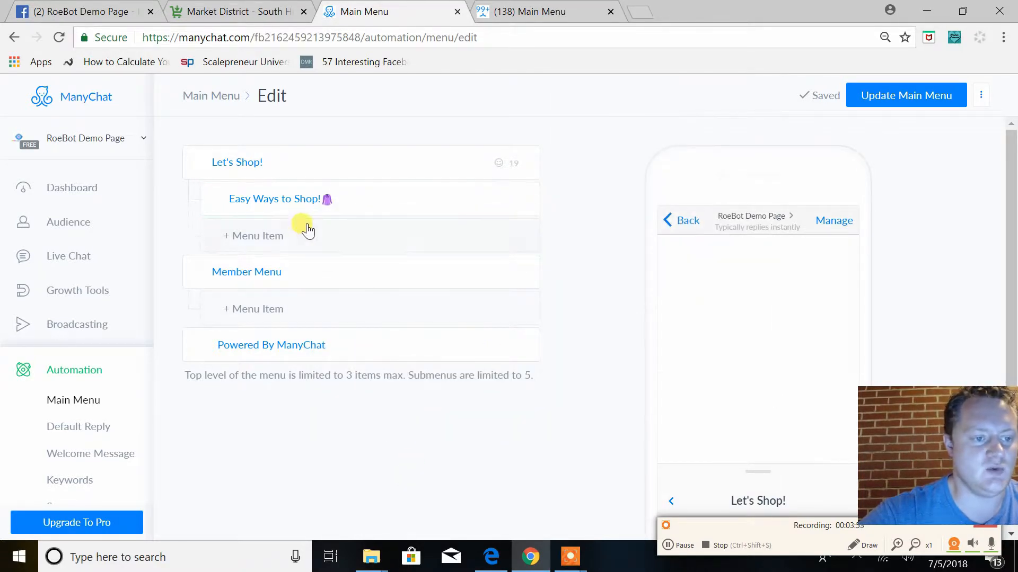
Add a second item named "Personal Shopping Experience" to the "Let's Shop!" submenu
left_click(294, 235)
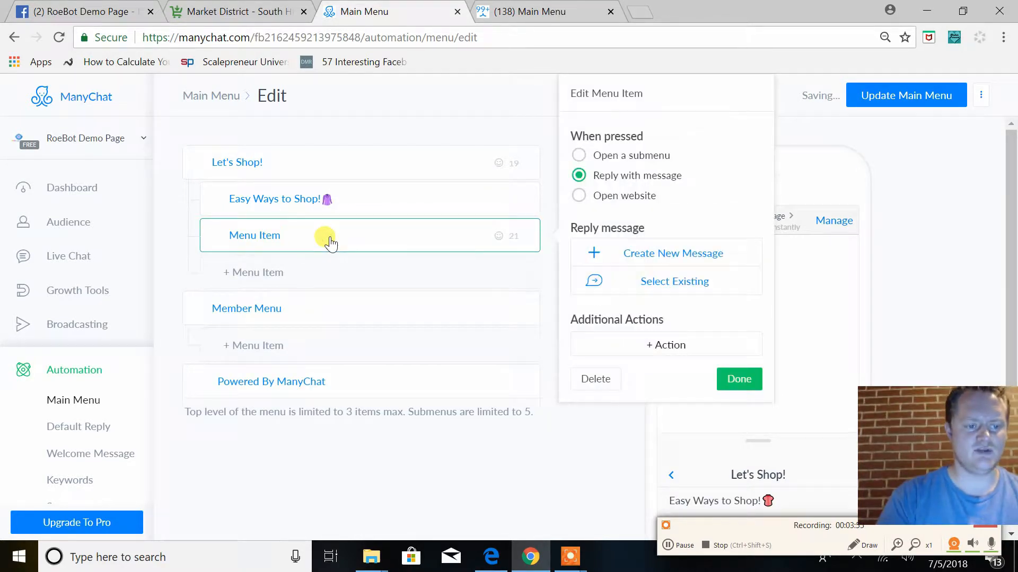
key("BackSpace")
key("BackSpace")
type("Personal Sh")
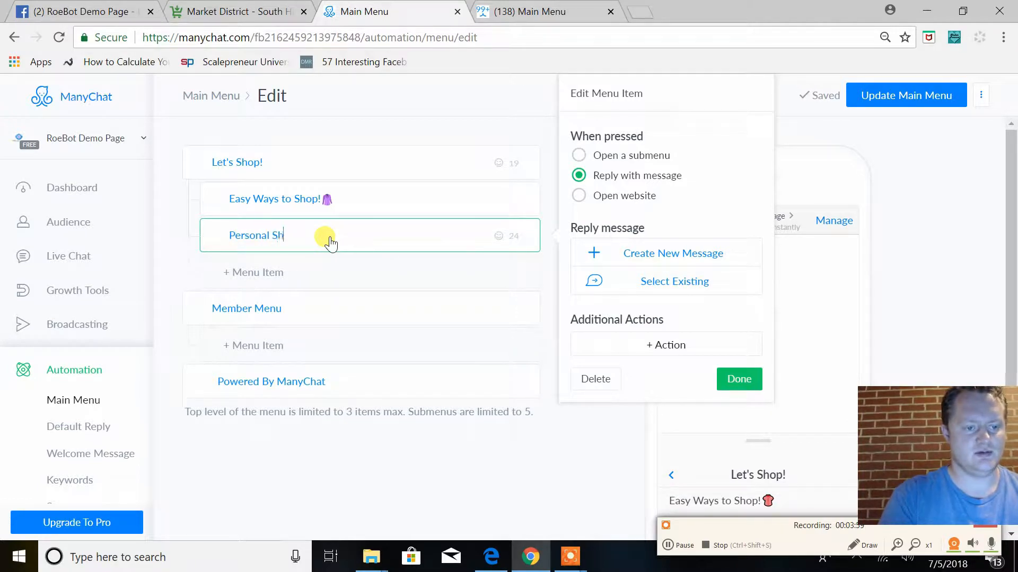
type("opping Es")
type("per")
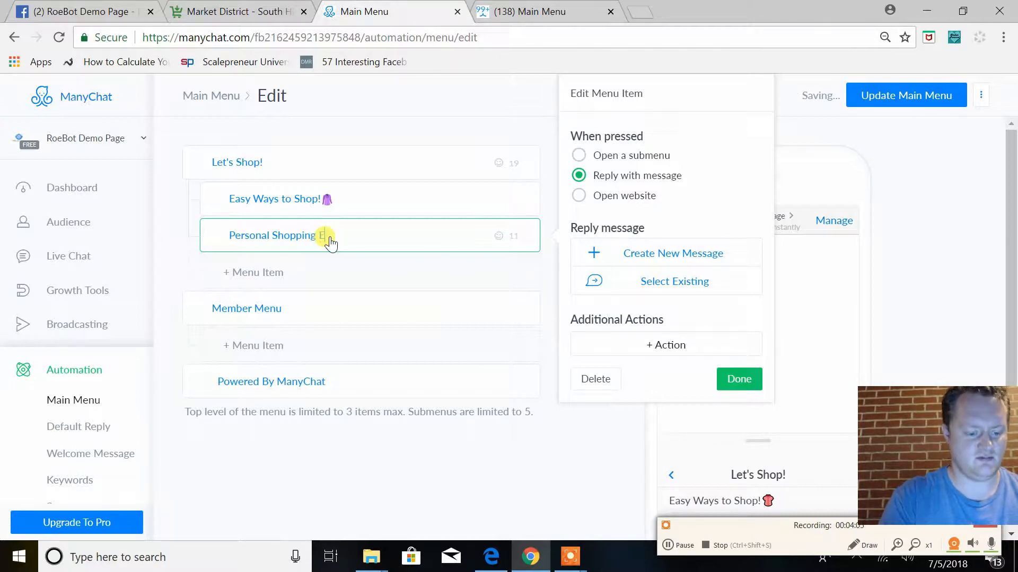
type("ience")
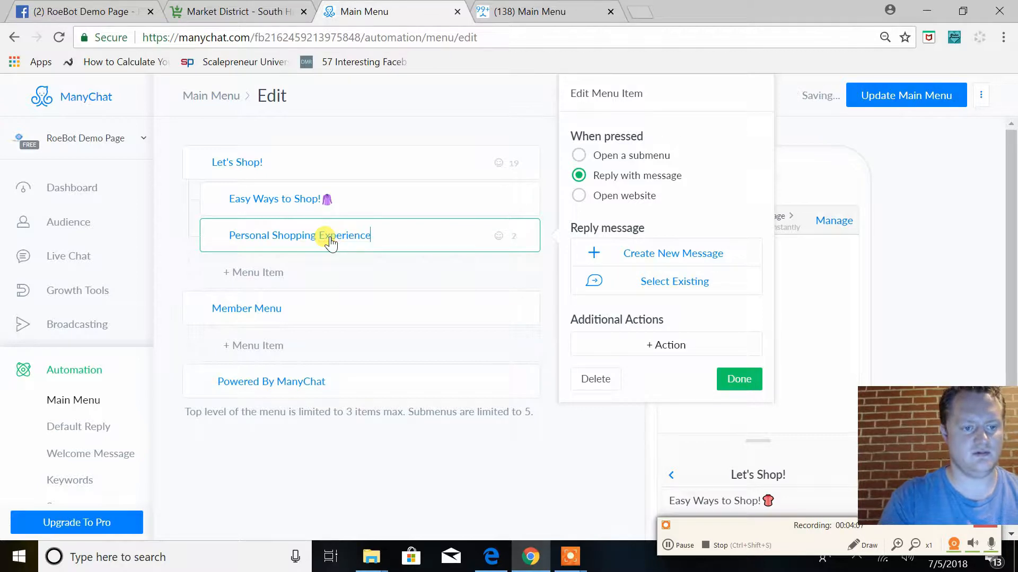
left_click(731, 387)
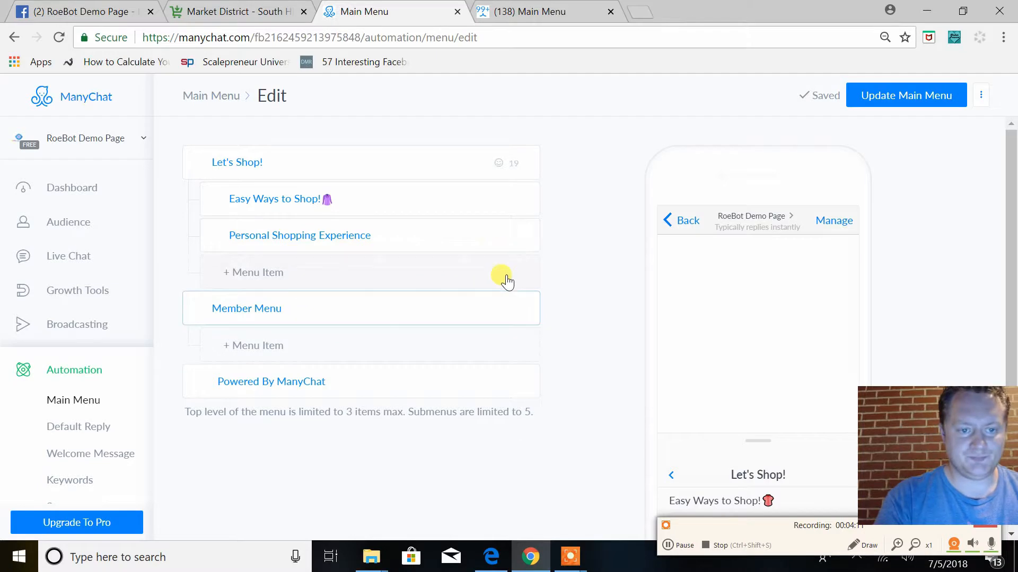
Create a new reply message for the "Easy Ways to Shop!" menu item
left_click(402, 214)
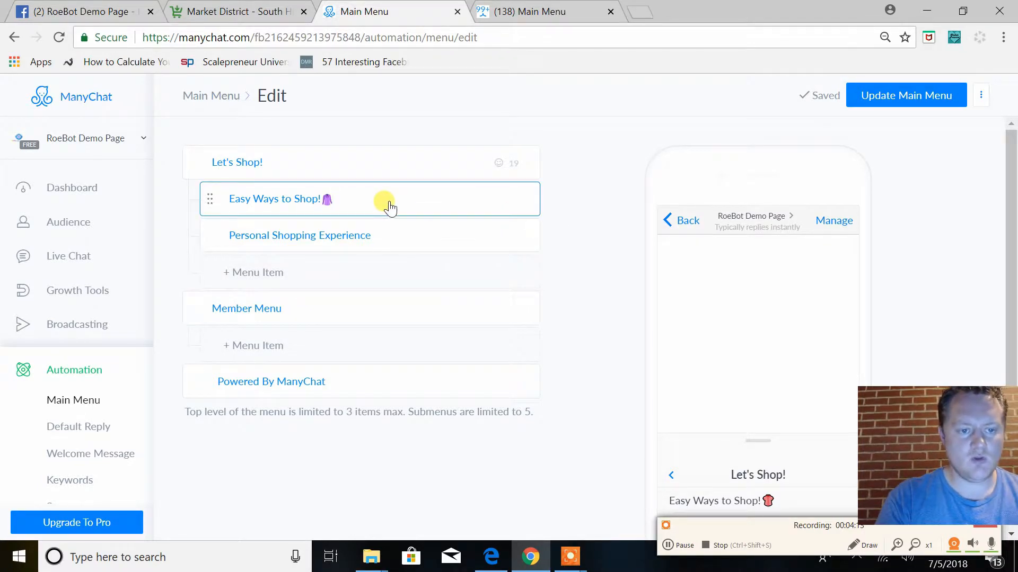
left_click(369, 235)
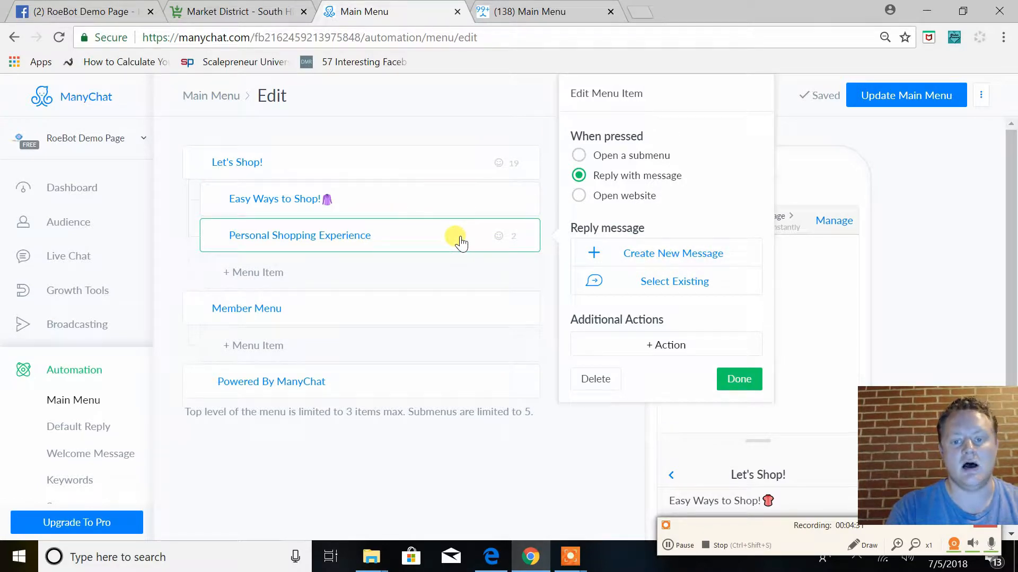
left_click(397, 196)
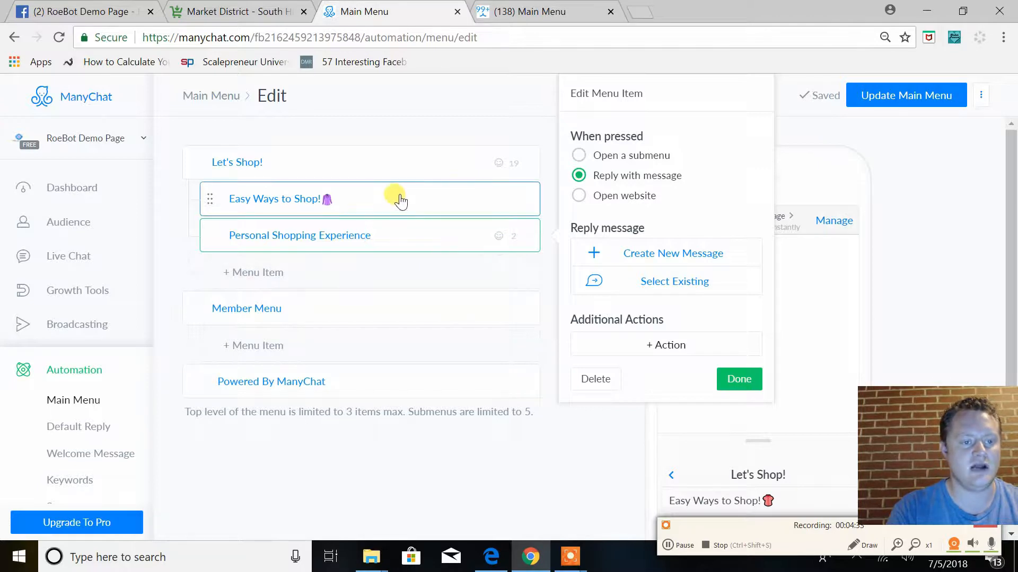
left_click(684, 254)
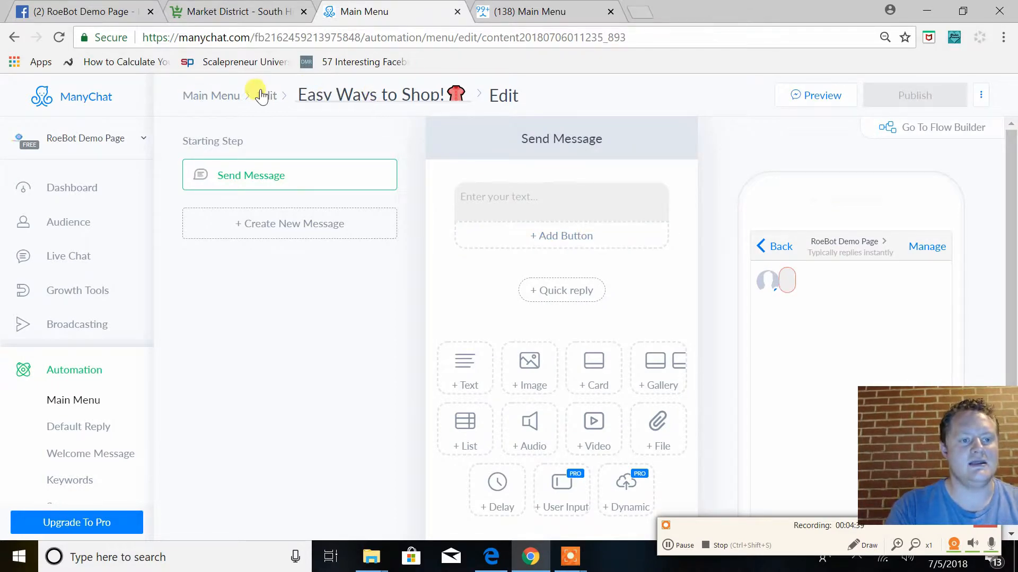
Switch the "Easy Ways to Shop!" message to Flow Builder and reposition the starting step to leave room beside it
left_click(544, 195)
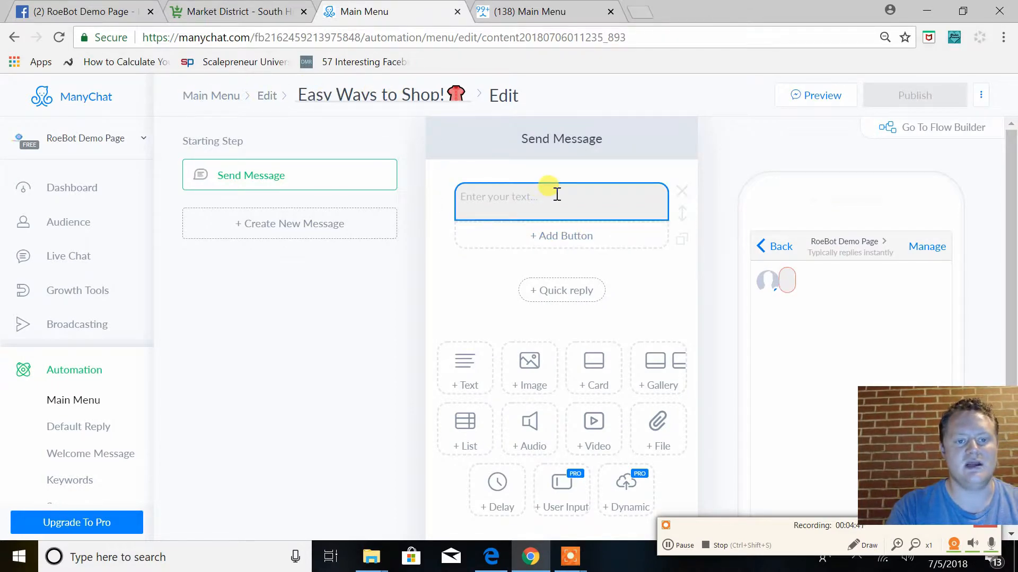
left_click(556, 195)
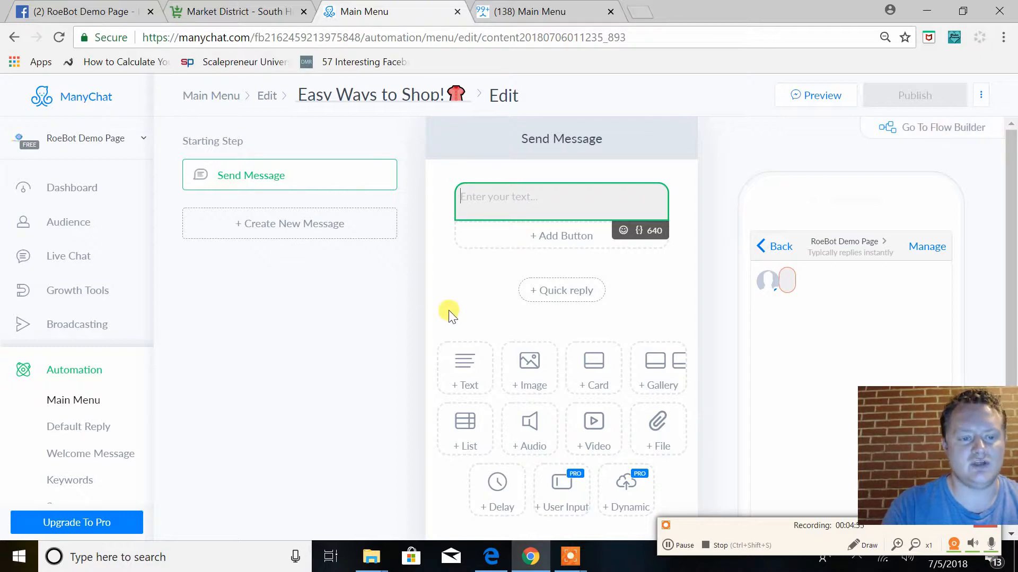
left_click(923, 131)
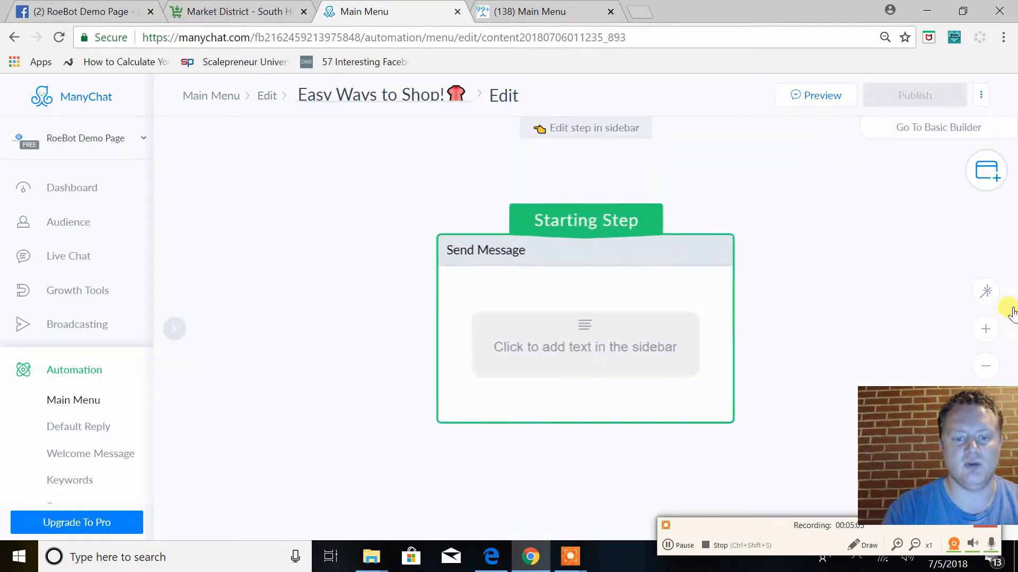
left_click(987, 364)
left_click_drag(602, 352, 445, 323)
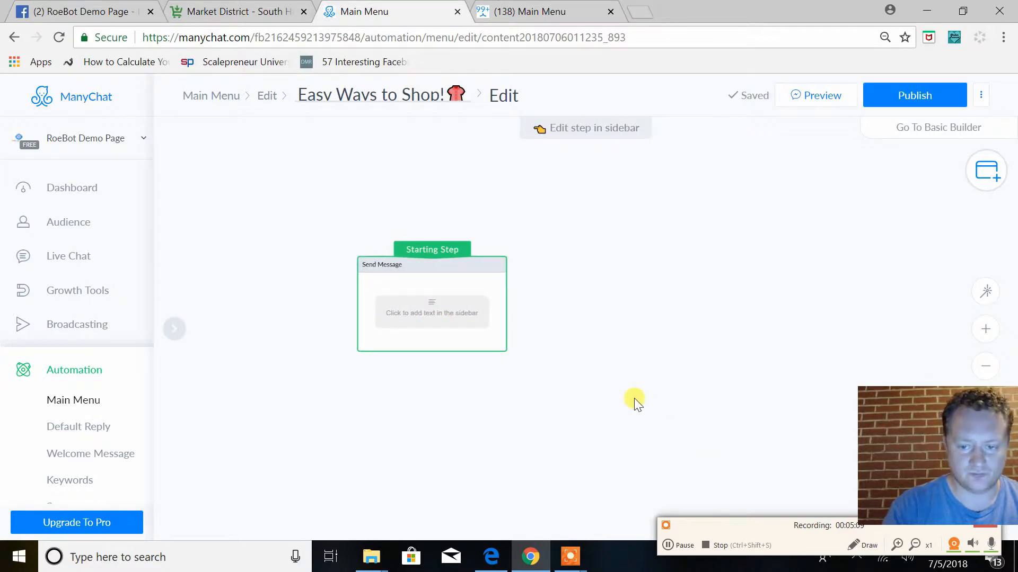
left_click(669, 546)
left_click(668, 544)
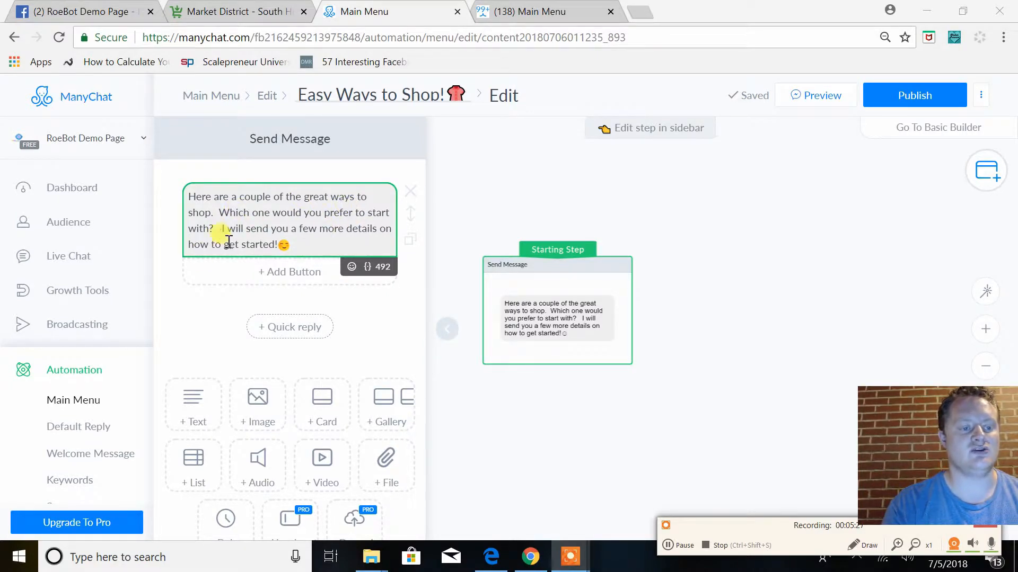
Add a button titled "Shop Live Shows!" below the message text
left_click(290, 275)
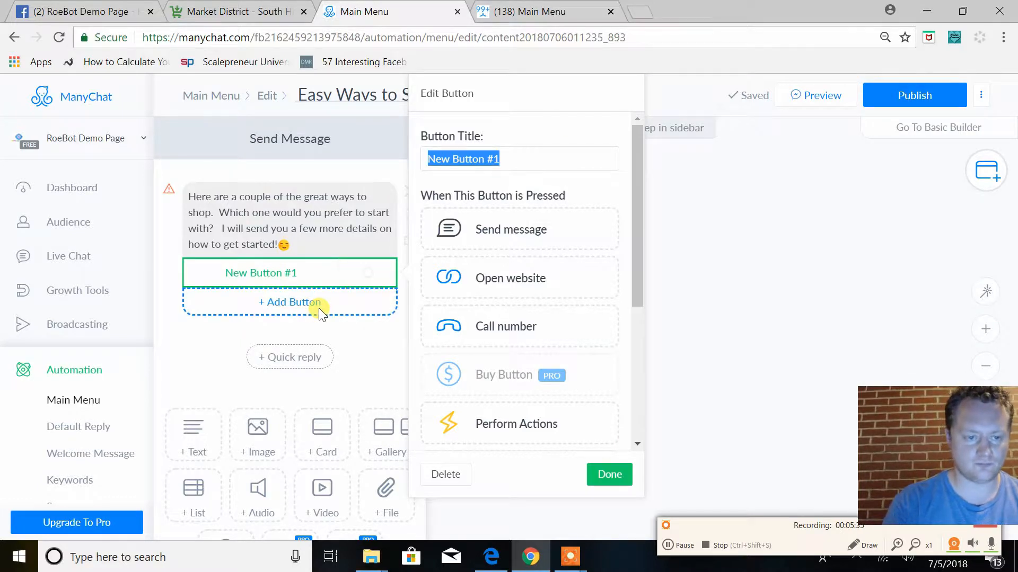
type("Shop Live Shows")
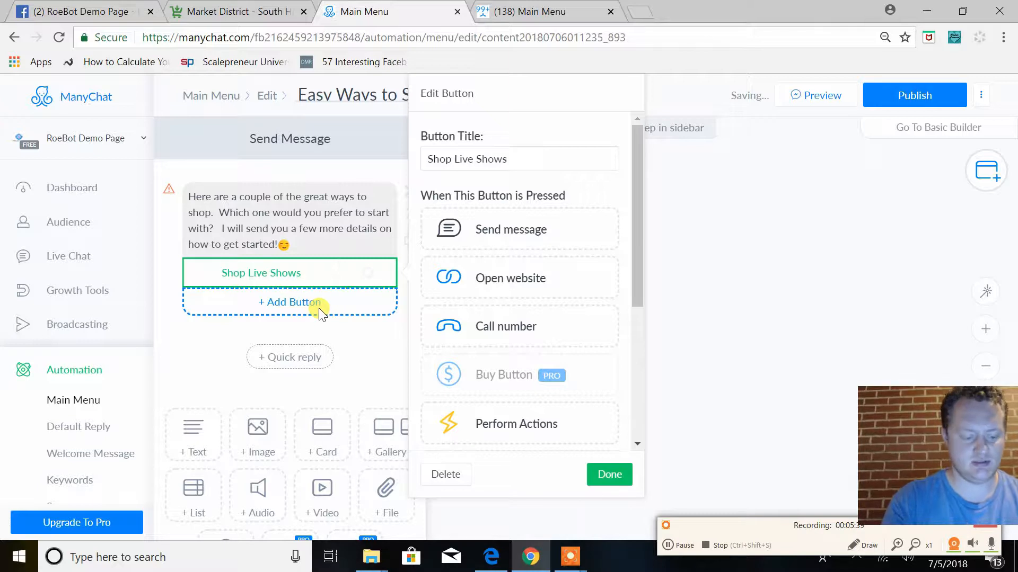
type("!")
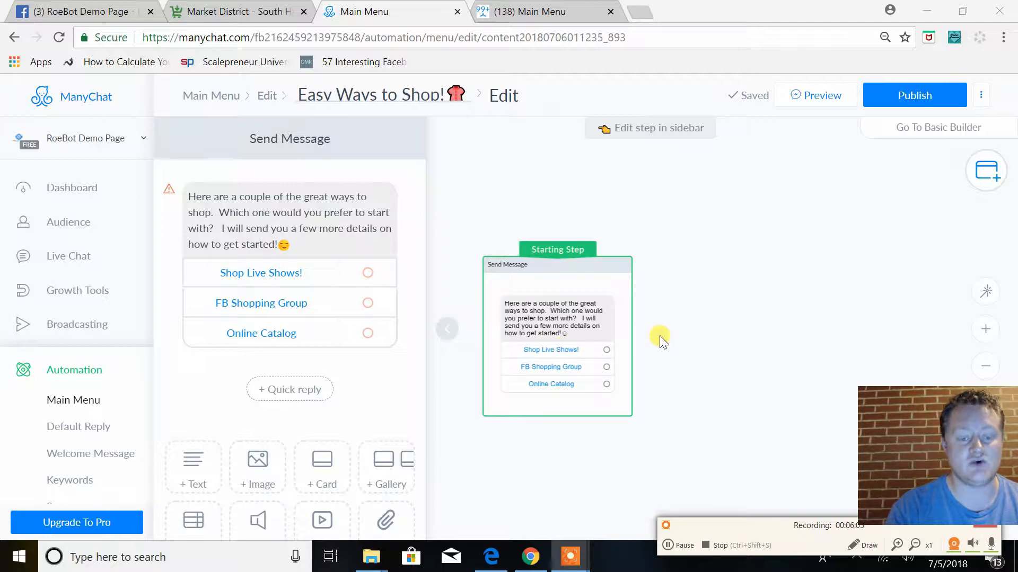
Review the actions that can be assigned to the "Shop Live Shows!" button
left_click(281, 276)
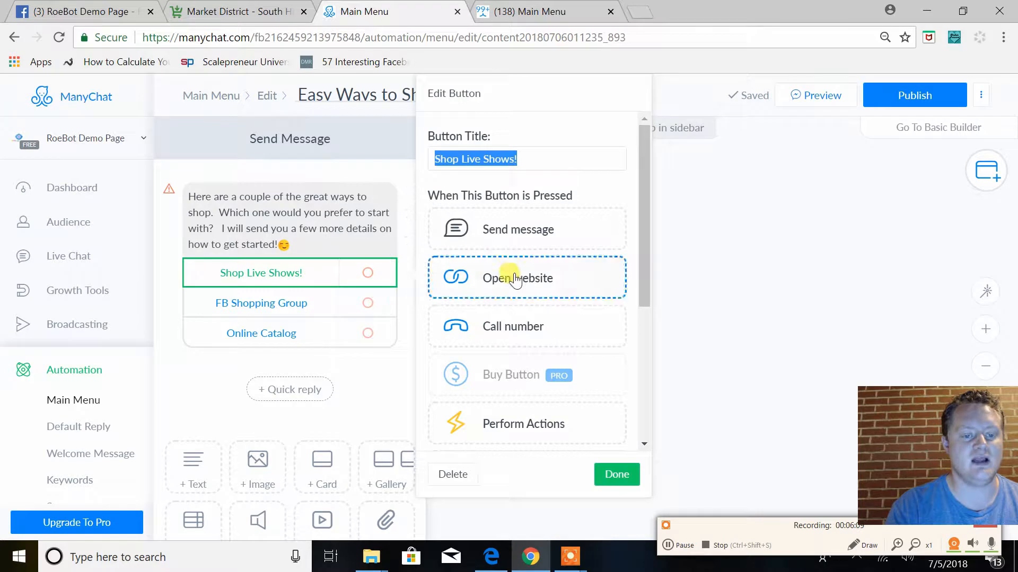
scroll(501, 297, "down", 2)
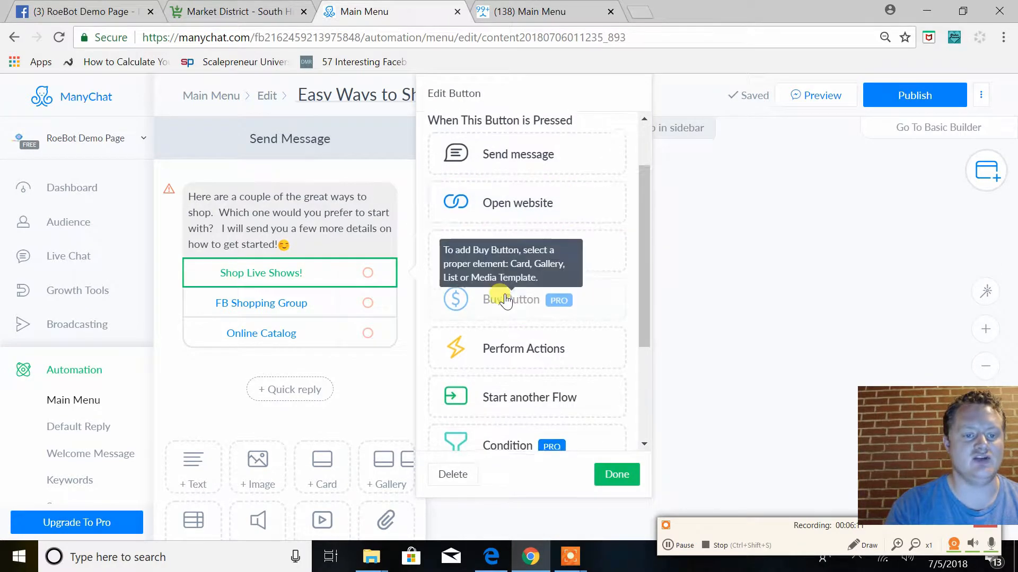
scroll(506, 301, "up", 2)
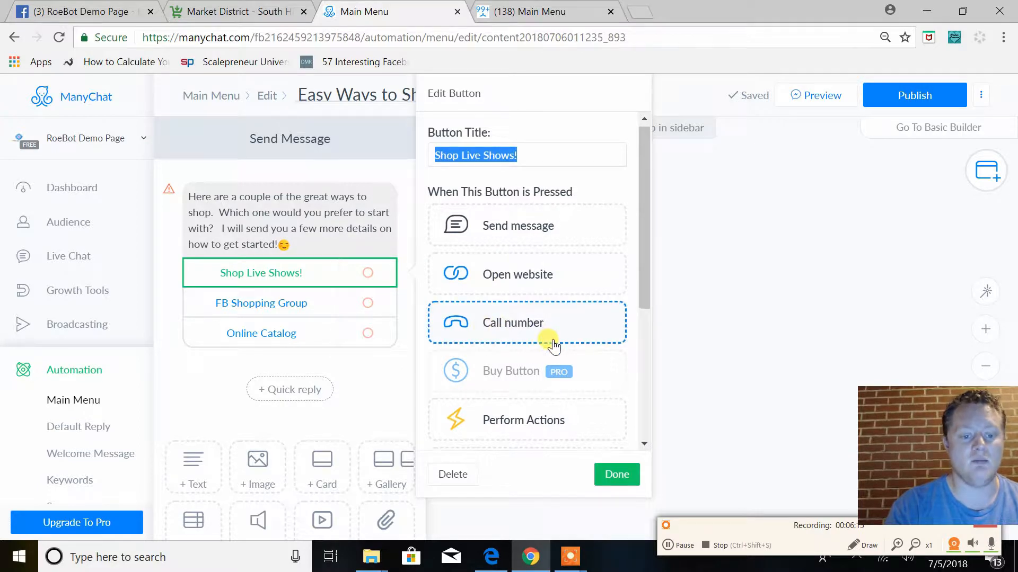
scroll(530, 339, "down", 2)
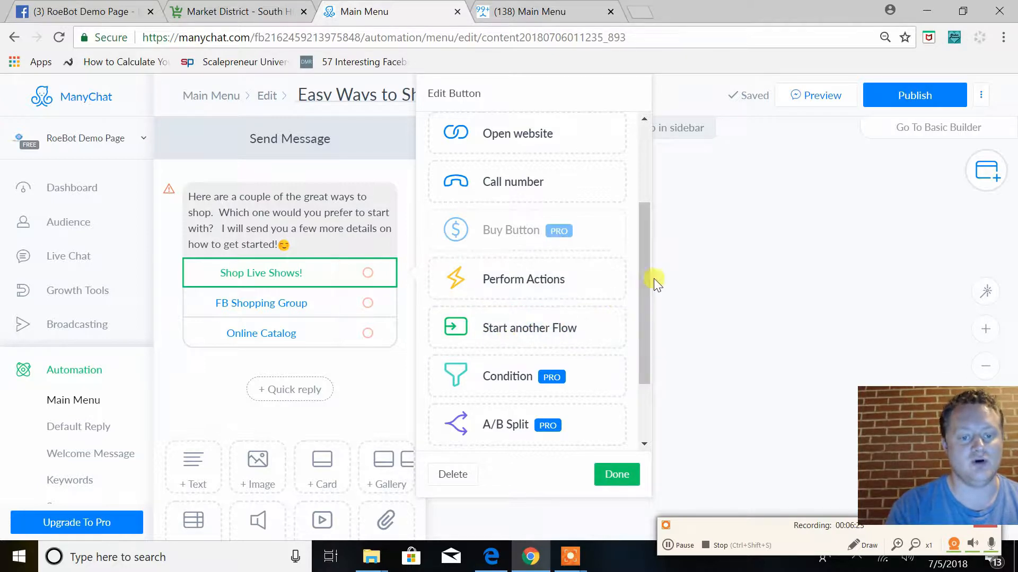
left_click_drag(647, 308, 646, 369)
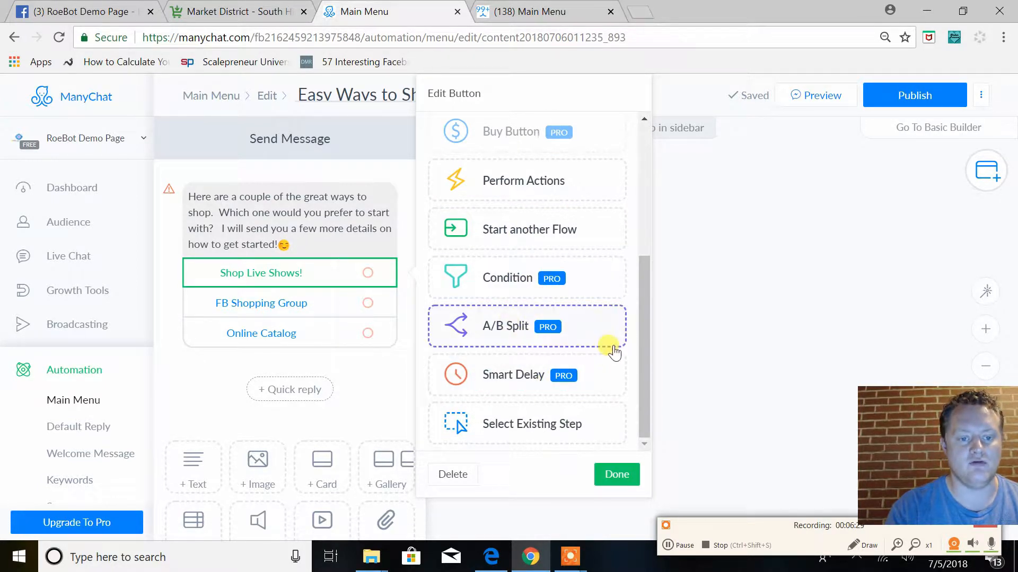
left_click_drag(647, 339, 647, 200)
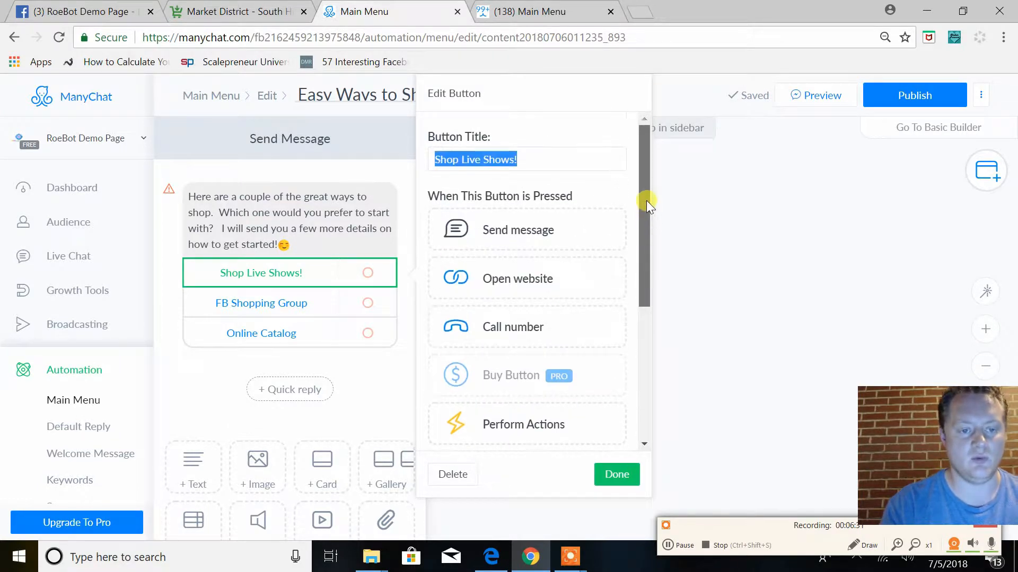
left_click(618, 471)
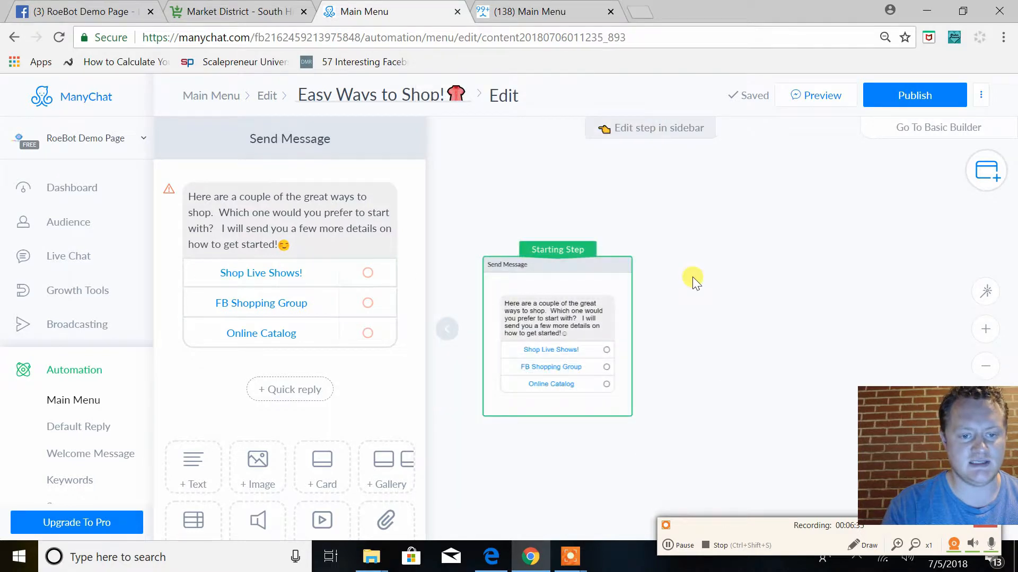
Try linking the "Shop Live Shows!" button to a new Send Message step, and delete that step
left_click_drag(606, 351, 738, 233)
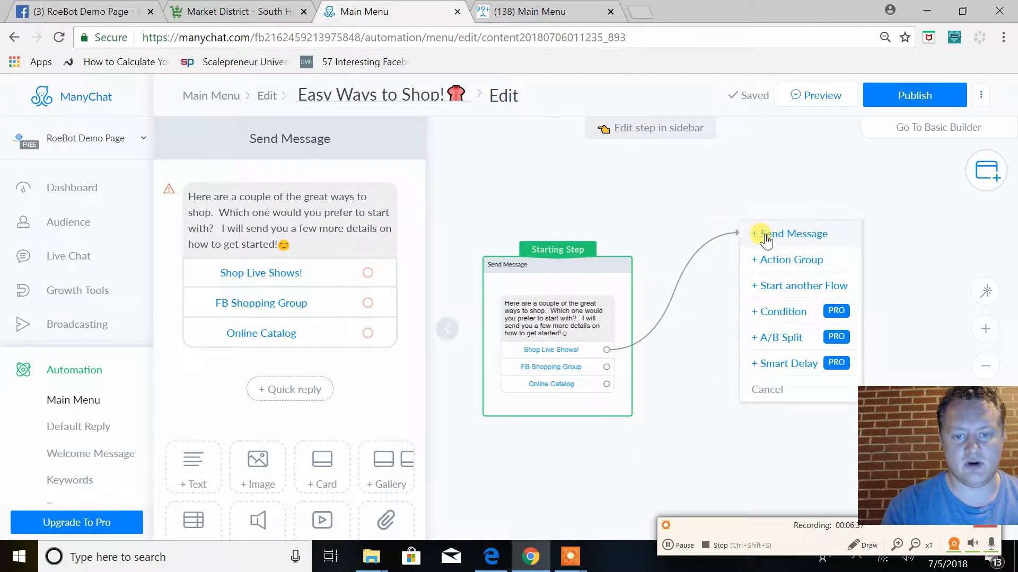
left_click(767, 236)
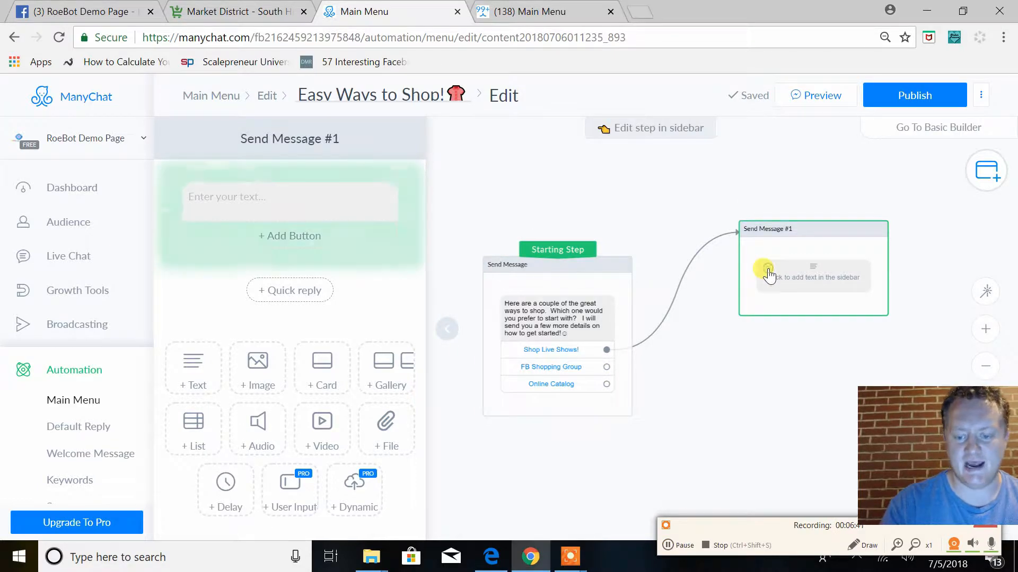
key("Delete")
Link the "Shop Live Shows!" button to a new action group that adds the new tag "Member Shops Live Shows"
left_click_drag(606, 349, 721, 268)
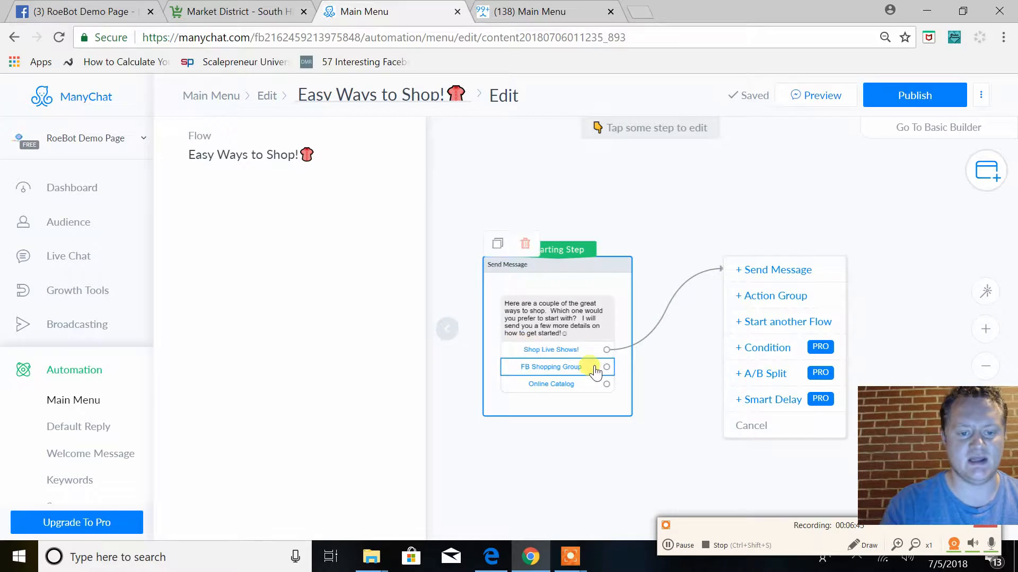
left_click(776, 303)
left_click(295, 216)
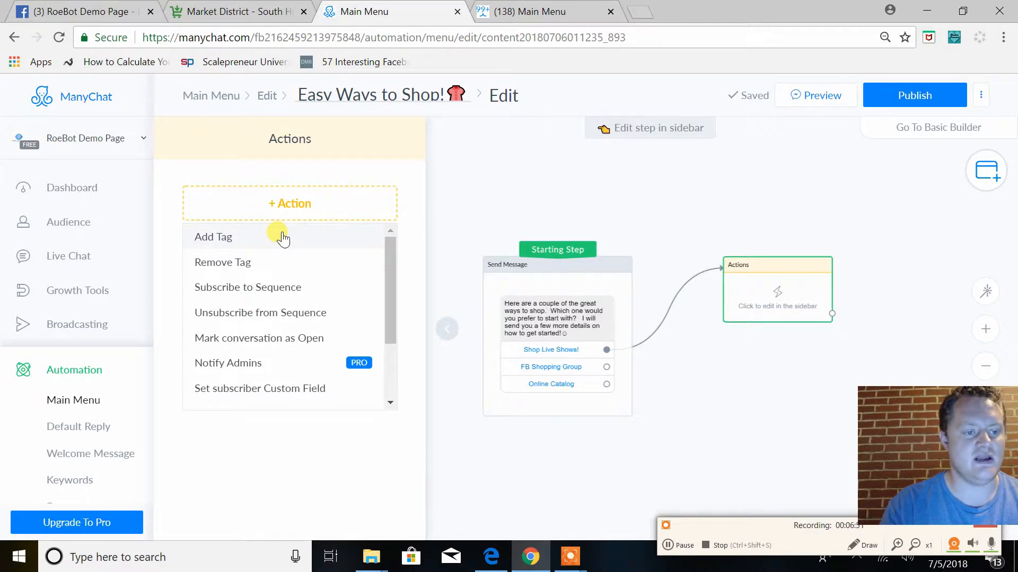
left_click(283, 238)
type("MEmber")
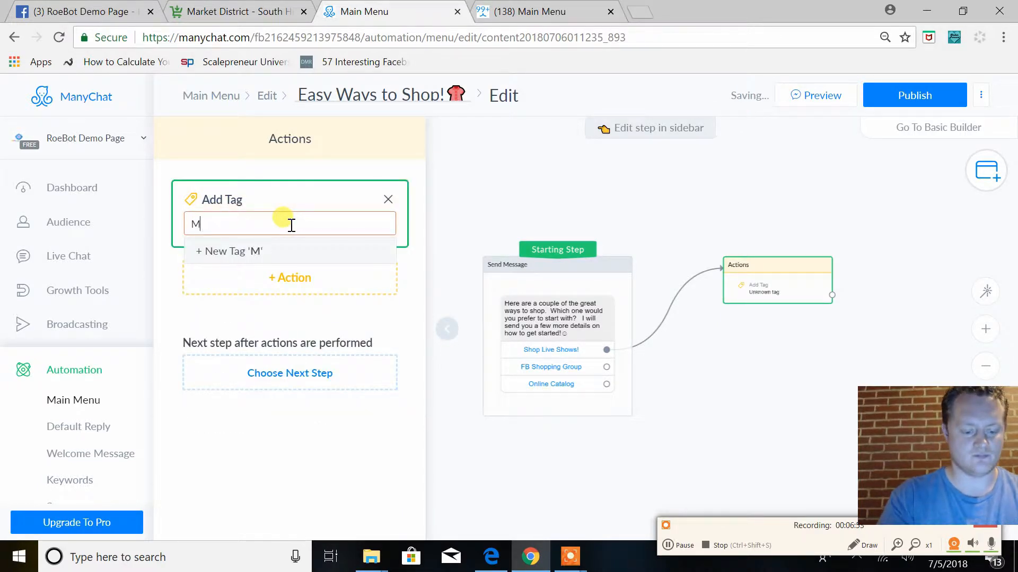
key("BackSpace")
key("BackSpace")
key("BackSpace")
type("ber Shops Live Shows")
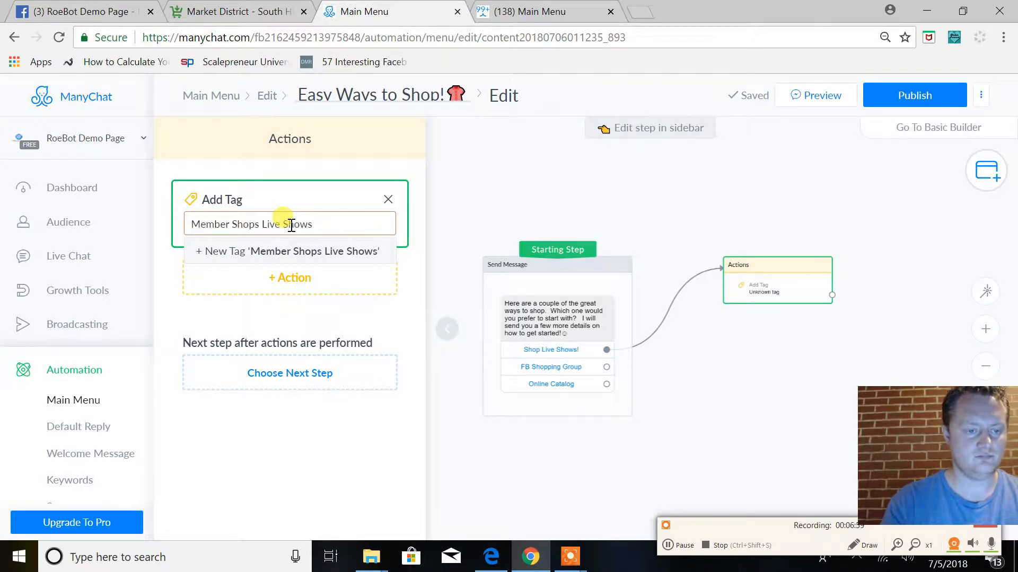
left_click(275, 256)
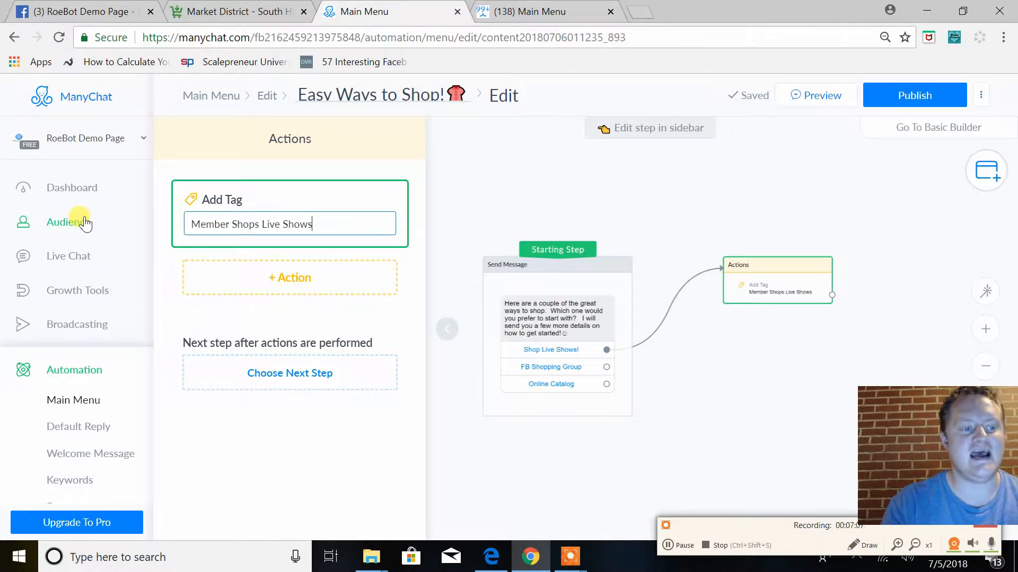
Connect the tagging action group to a new Send Message step
left_click(833, 298)
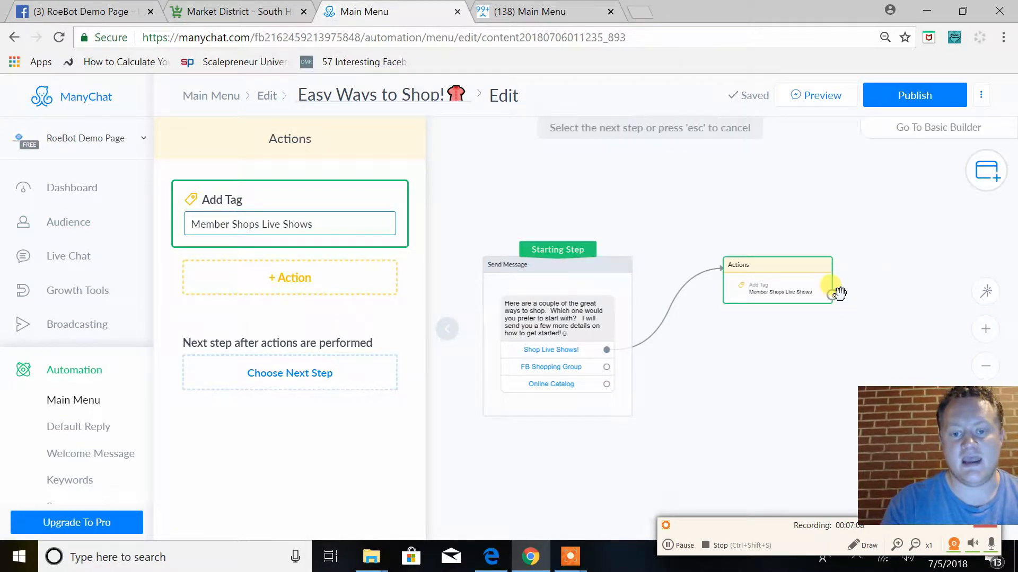
left_click(877, 274)
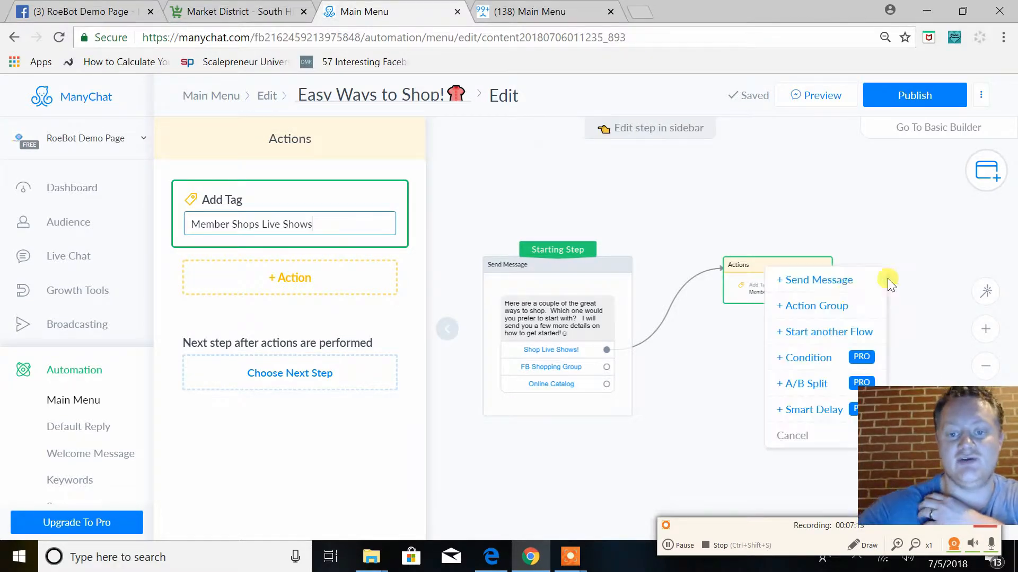
left_click(819, 281)
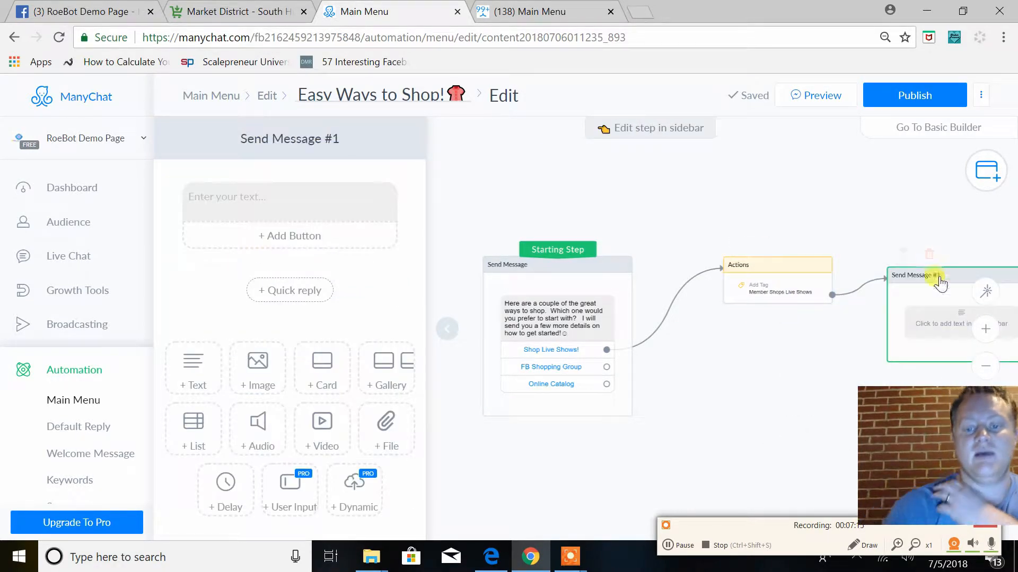
left_click_drag(868, 359, 565, 296)
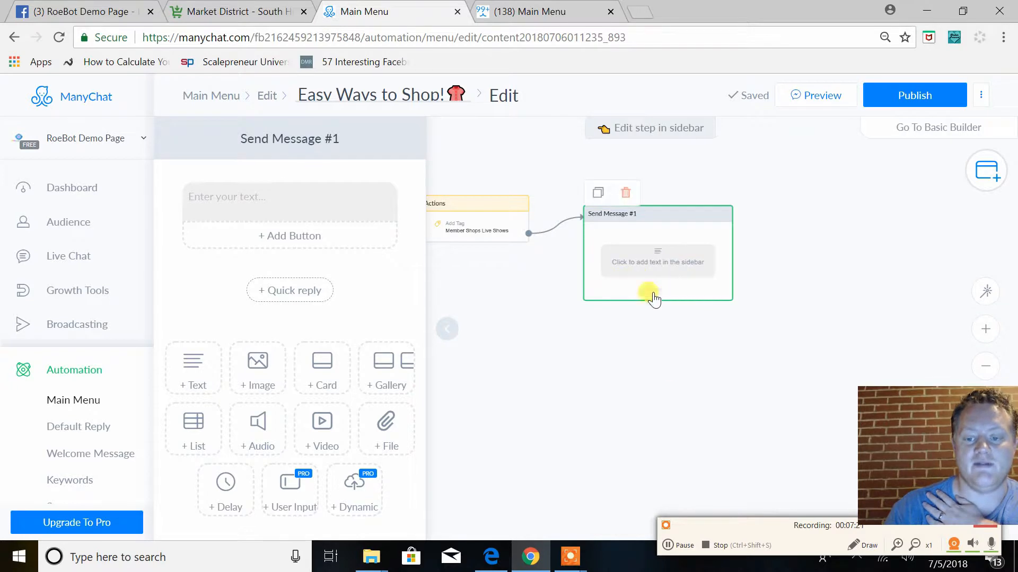
left_click(676, 548)
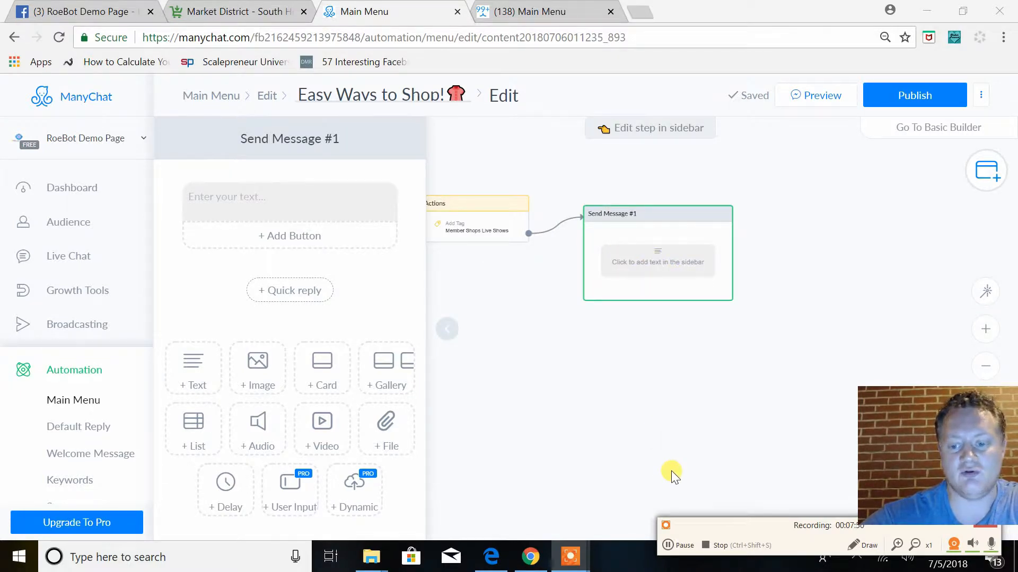
left_click(681, 548)
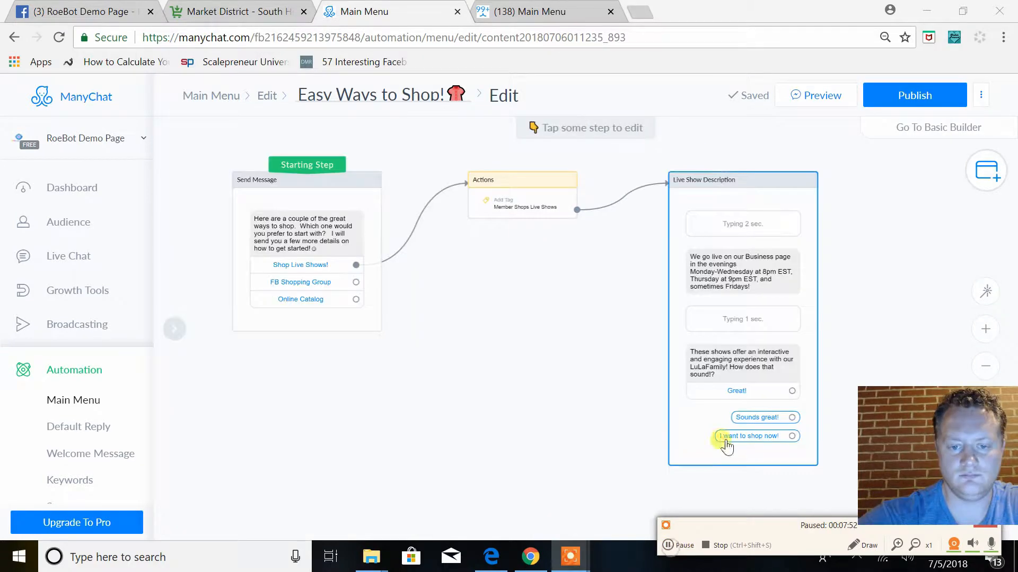
Review the Live Show Description message and where its "Great!", "Sounds great!" and "I want to shop now!" replies lead
left_click(749, 367)
scroll(329, 289, "down", 3)
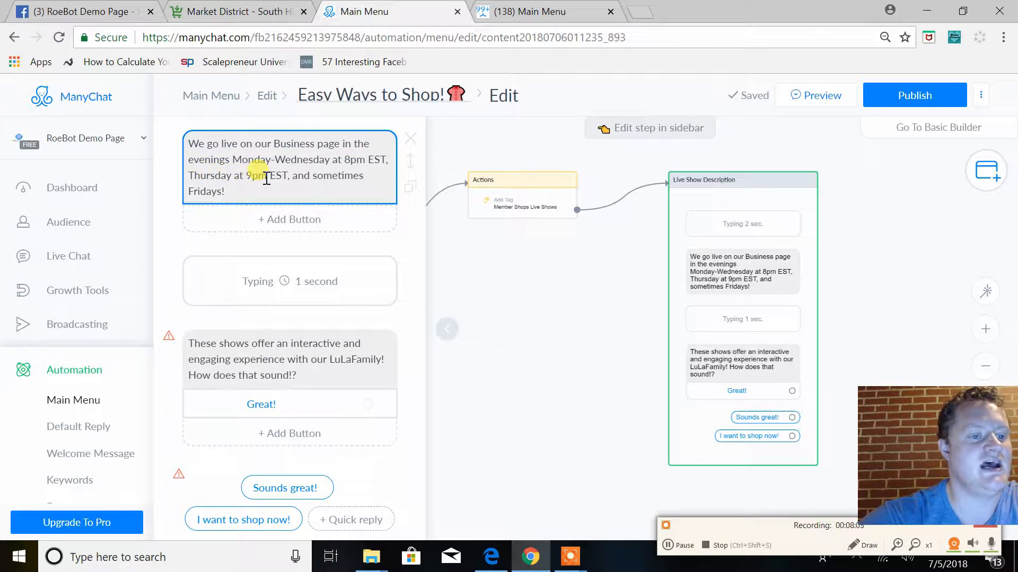
left_click(195, 344)
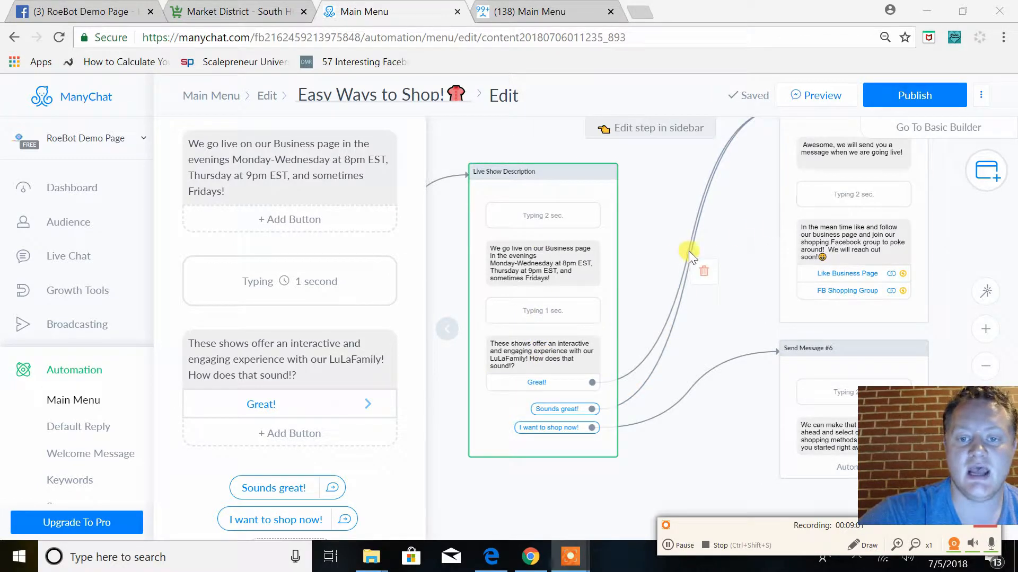
scroll(673, 230, "up", 3)
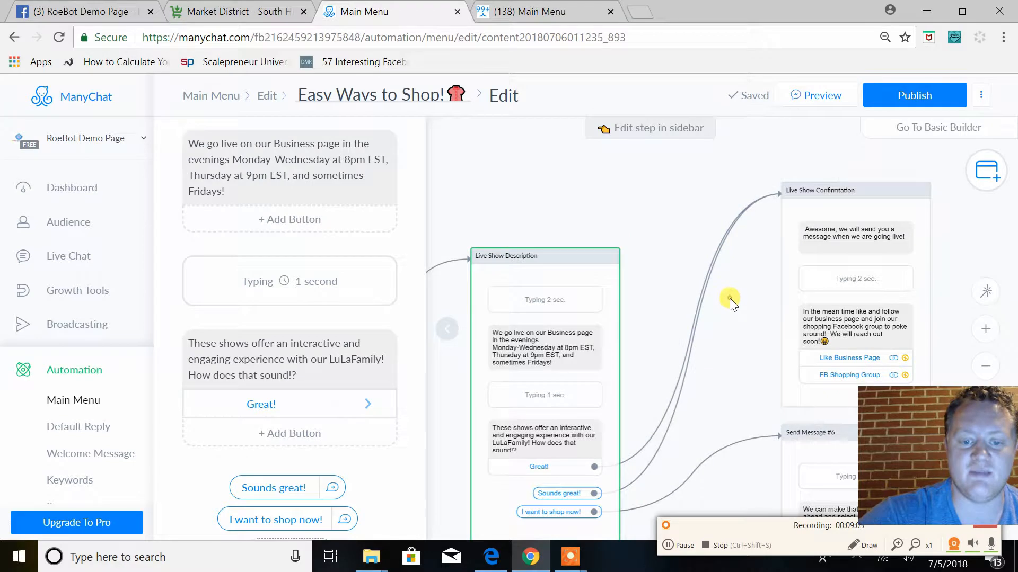
left_click_drag(594, 459, 792, 199)
left_click_drag(740, 356, 701, 306)
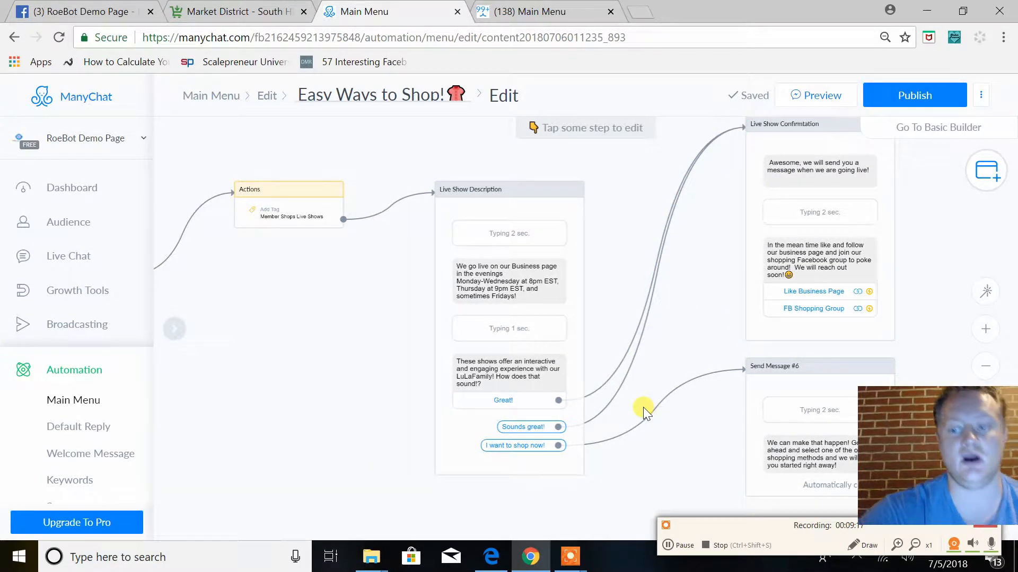
left_click_drag(682, 326, 663, 353)
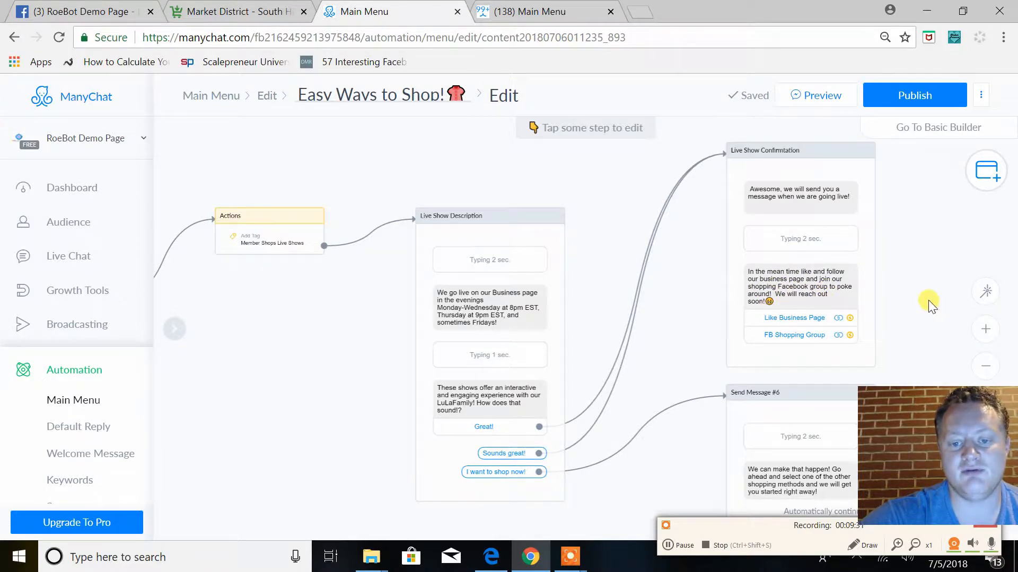
left_click_drag(927, 300, 908, 284)
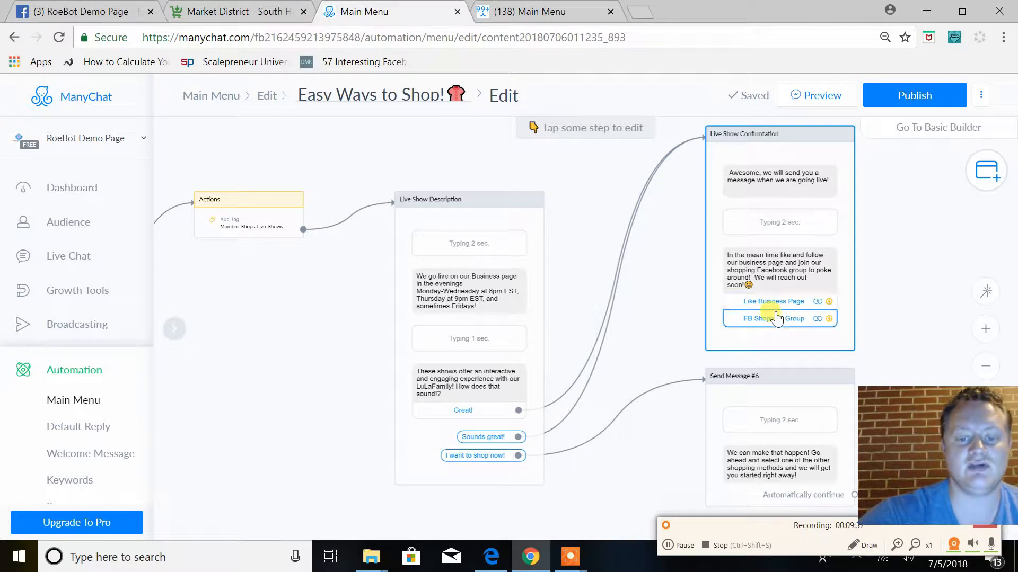
Inspect the website links behind the "Like Business Page" and "FB Shopping Group" buttons of the live show confirmation message
left_click(772, 343)
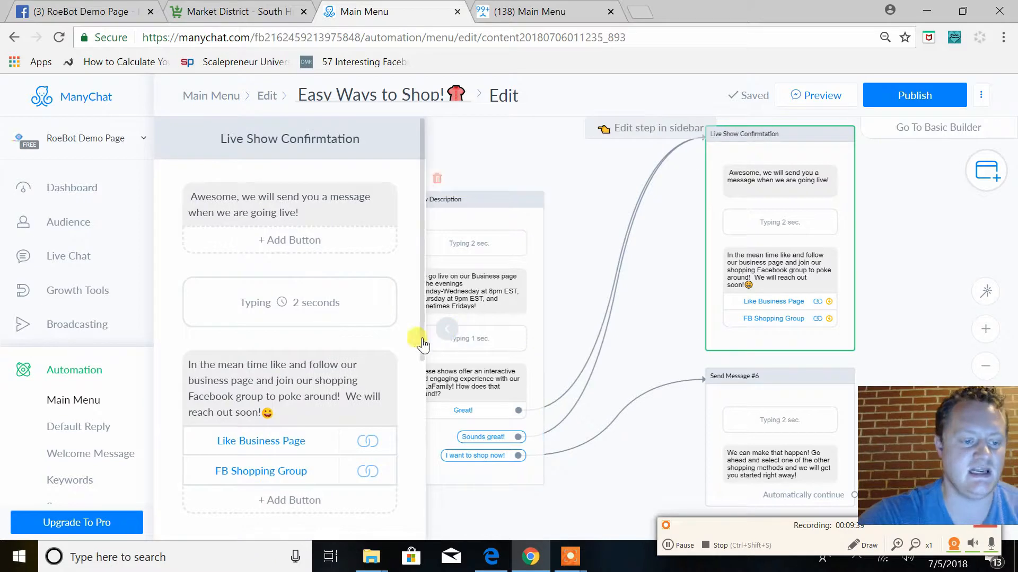
scroll(296, 393, "down", 1)
left_click(268, 420)
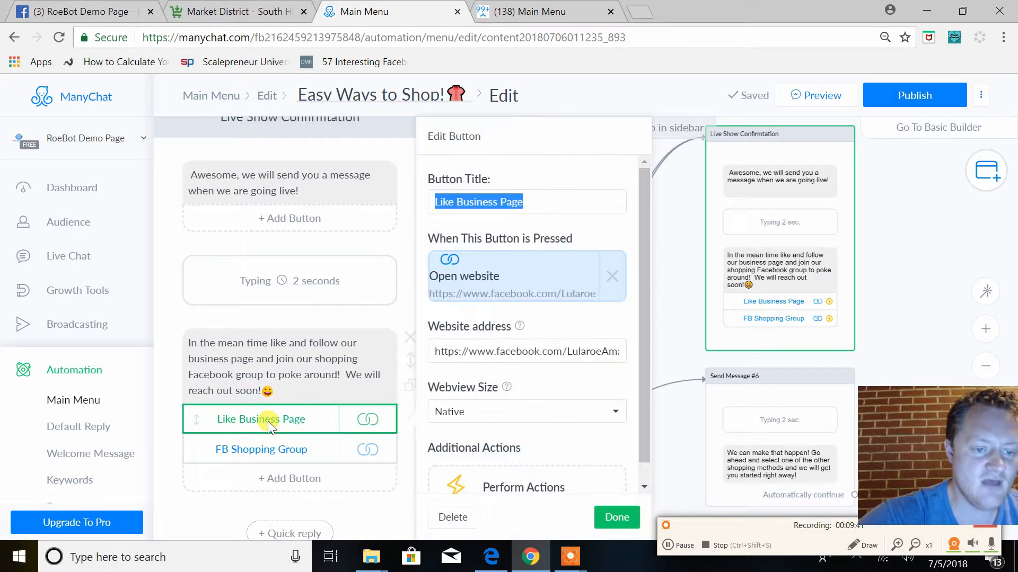
left_click(514, 354)
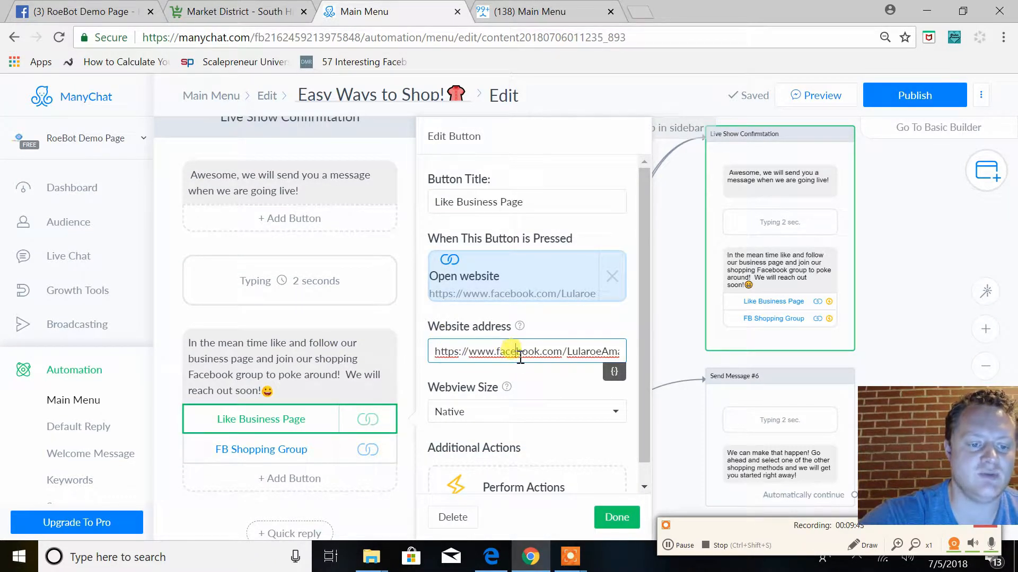
left_click(263, 452)
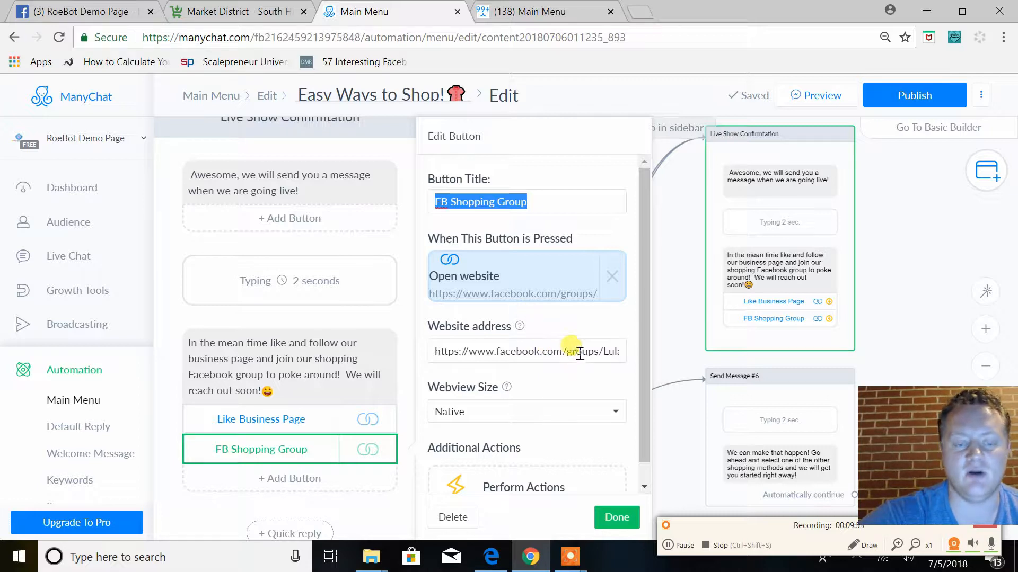
left_click(675, 550)
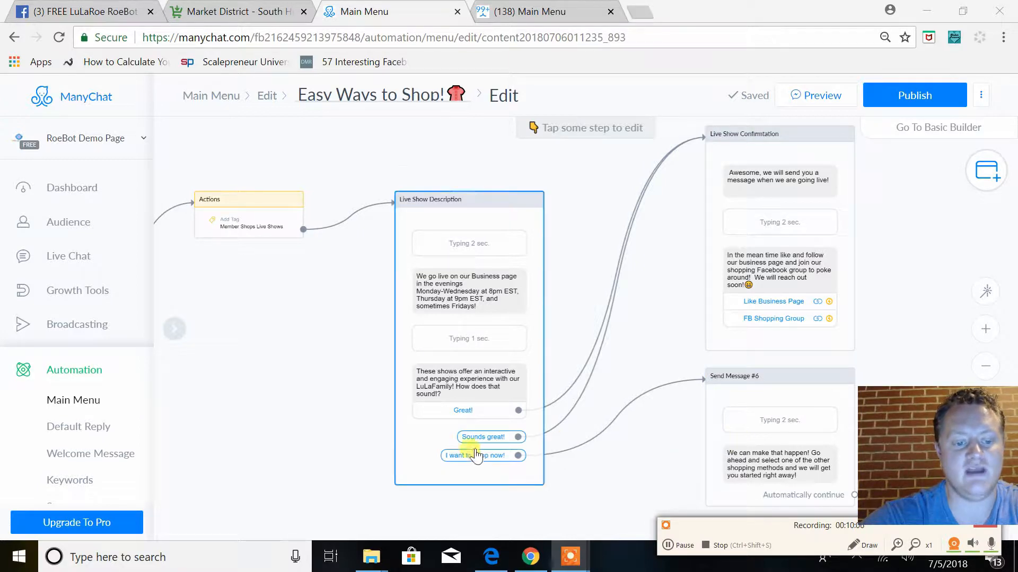
Set the message reached from "I want to shop now!" to continue automatically to the starting Send Message step
left_click_drag(664, 496, 606, 452)
scroll(606, 452, "down", 3)
left_click(689, 379)
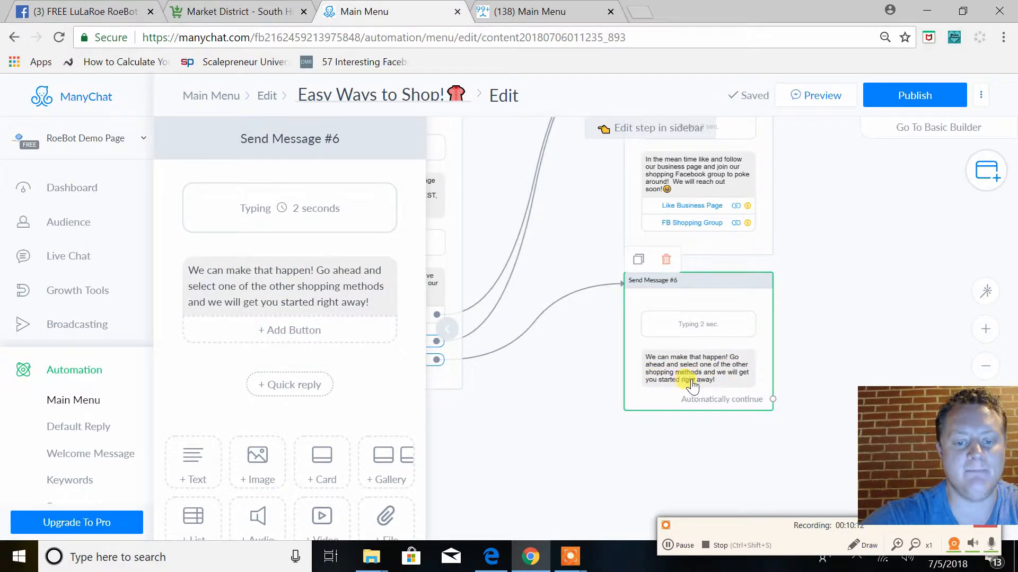
left_click(772, 399)
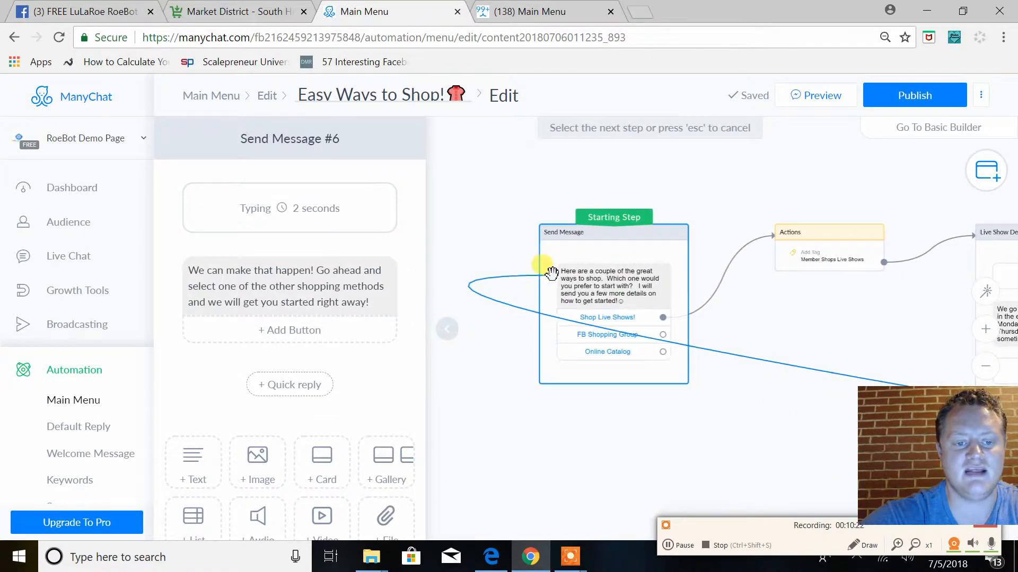
left_click(549, 271)
Trace the "Shop Live Shows!" branch from the starting step through the live show description to the message that loops back
left_click_drag(711, 441, 454, 367)
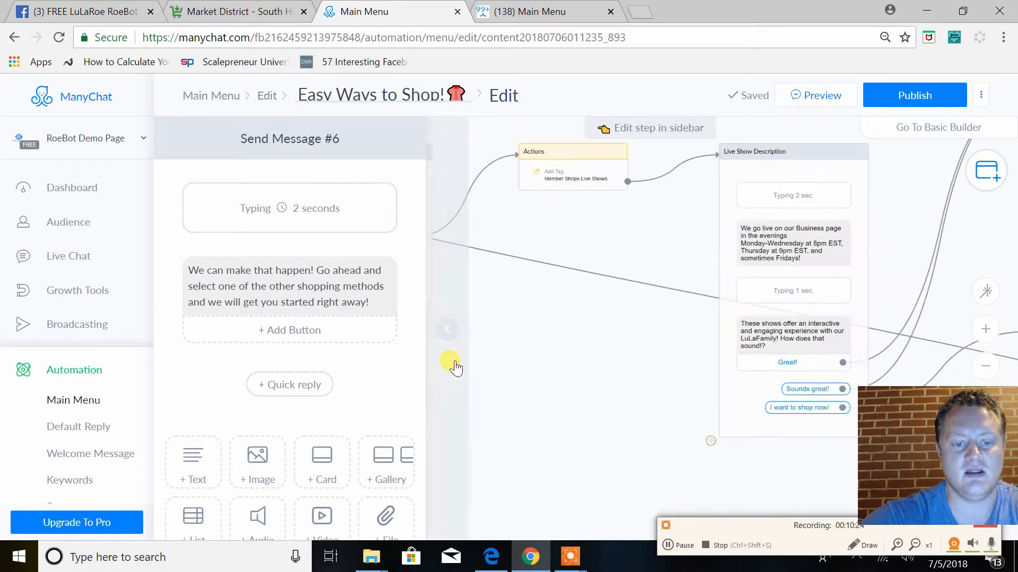
left_click_drag(653, 401, 359, 275)
left_click_drag(636, 370, 550, 374)
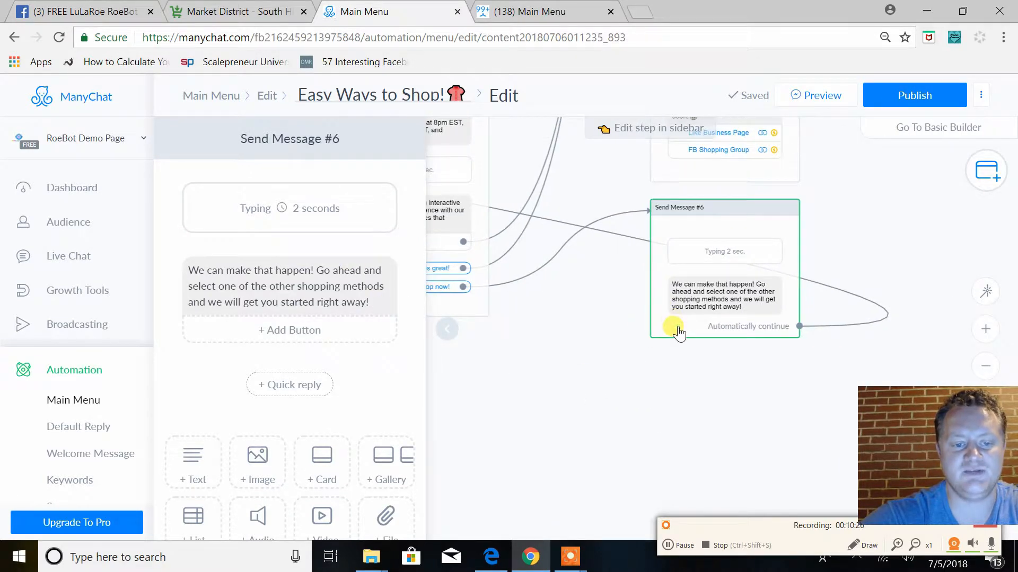
left_click_drag(597, 327, 1015, 497)
left_click_drag(657, 396, 870, 401)
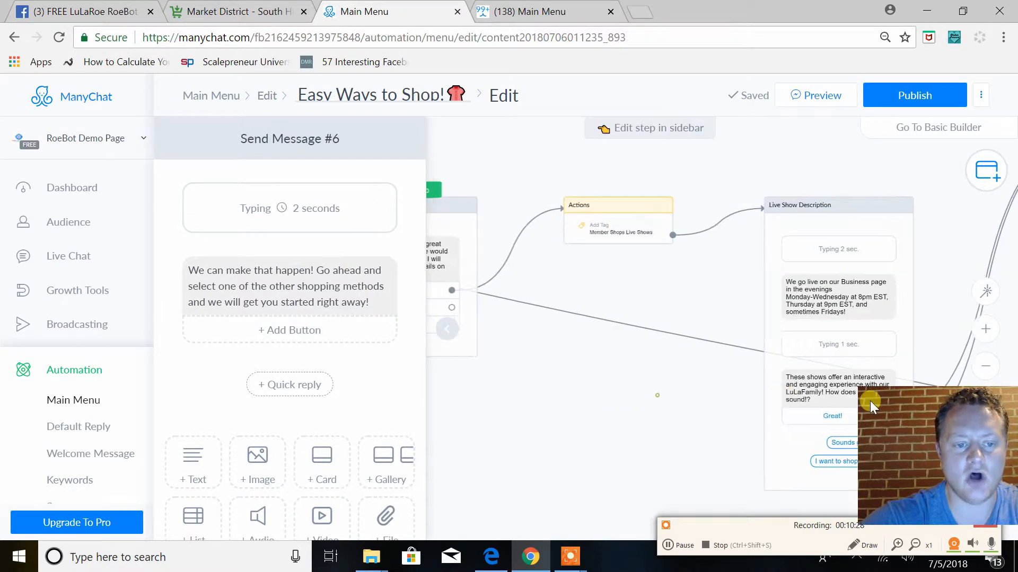
left_click_drag(451, 260, 669, 268)
left_click(669, 269)
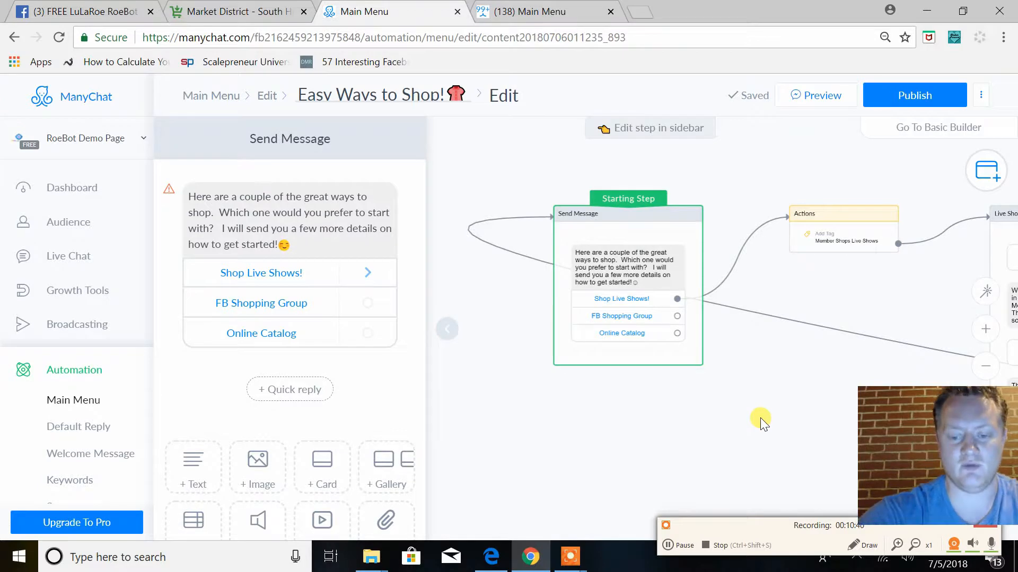
left_click_drag(780, 384, 382, 303)
left_click(621, 381)
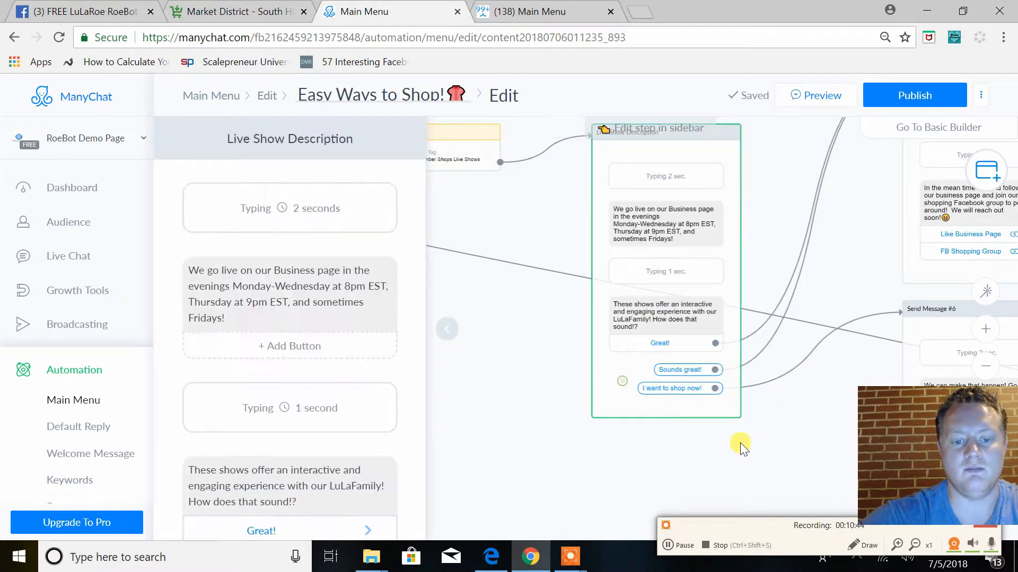
left_click_drag(740, 443, 416, 356)
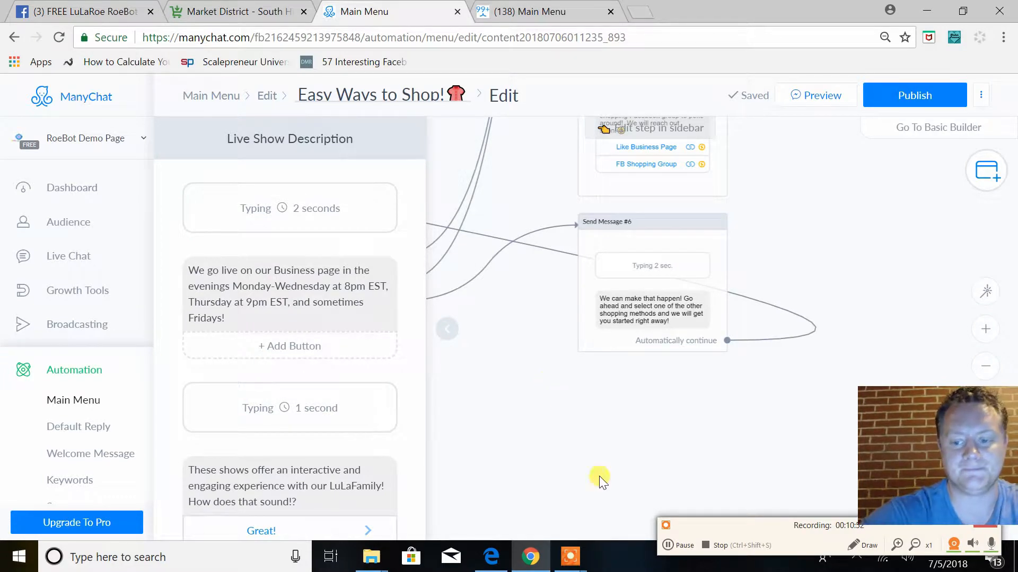
left_click(667, 545)
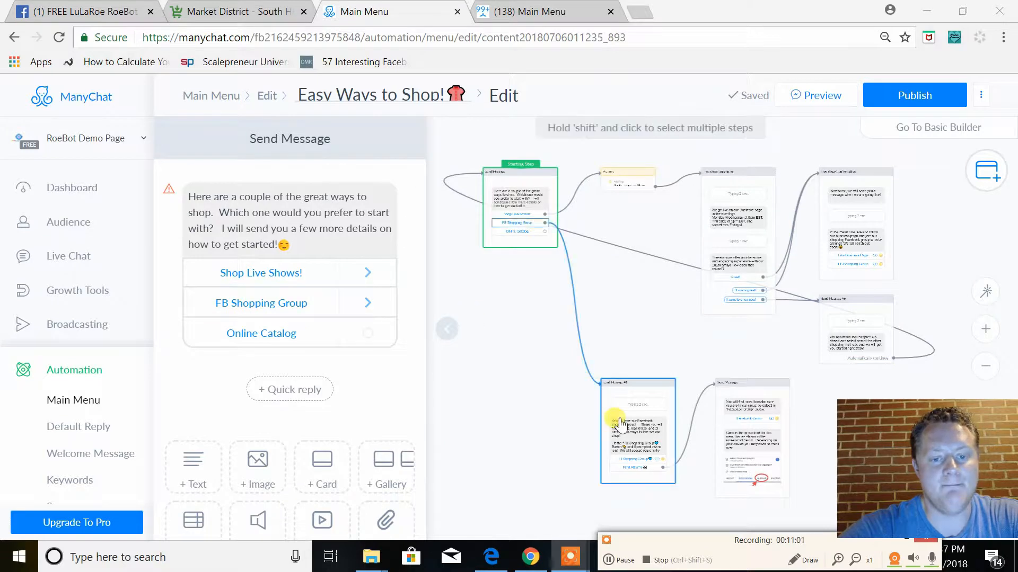
Review the Facebook shopping group message linked from "FB Shopping Group", including its text and its group and "Find Albums" buttons
left_click(646, 437)
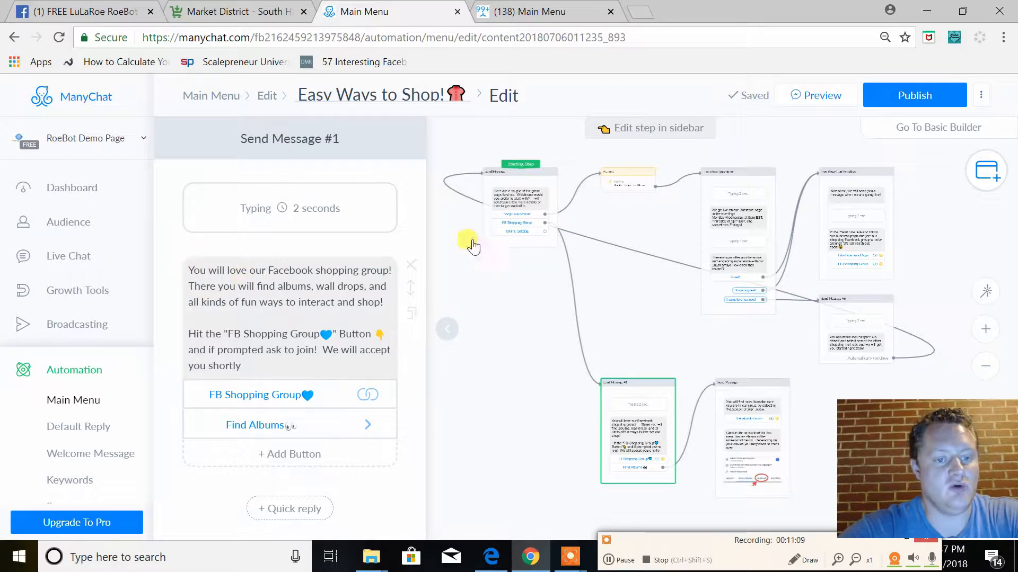
left_click(535, 206)
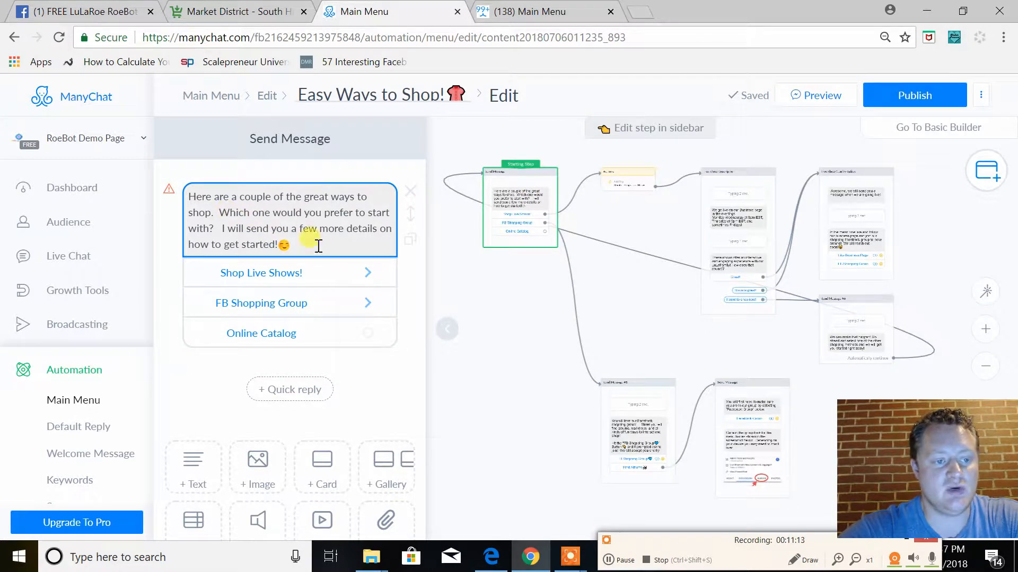
left_click(643, 435)
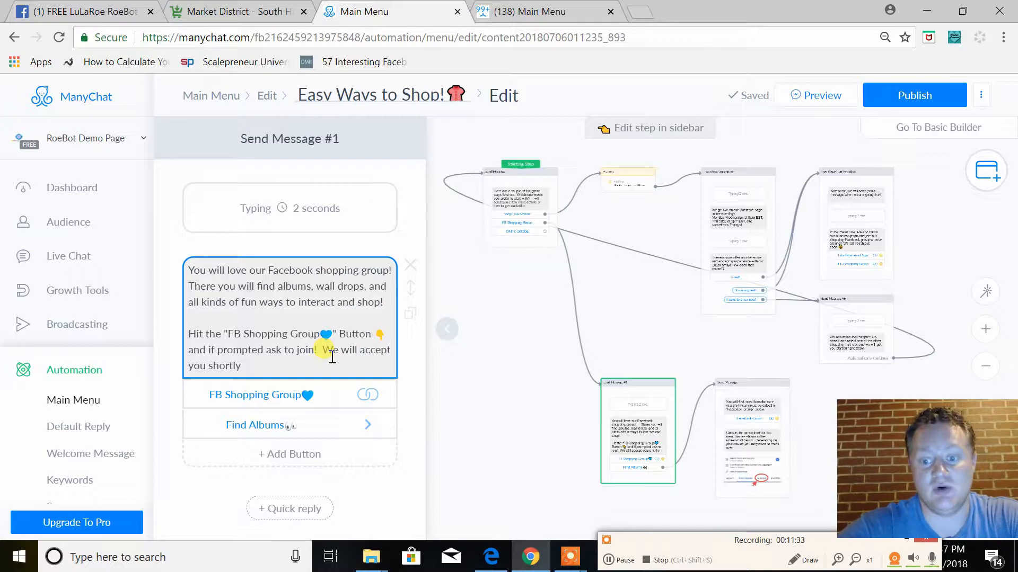
left_click(276, 408)
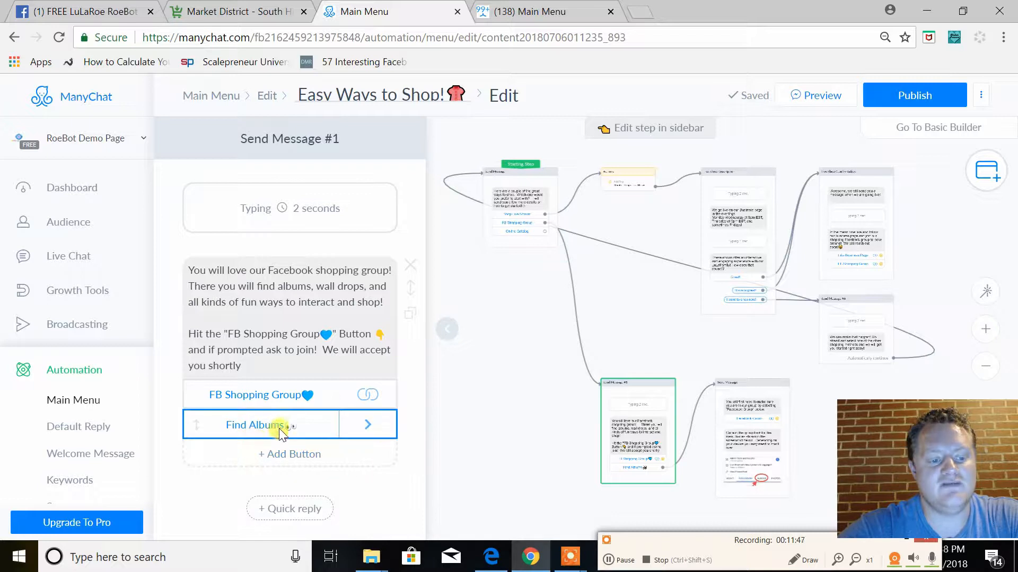
Review the message linked from "Find Albums", including its "Facebook Group" button, menu bar instructions and albums screenshot
left_click(354, 431)
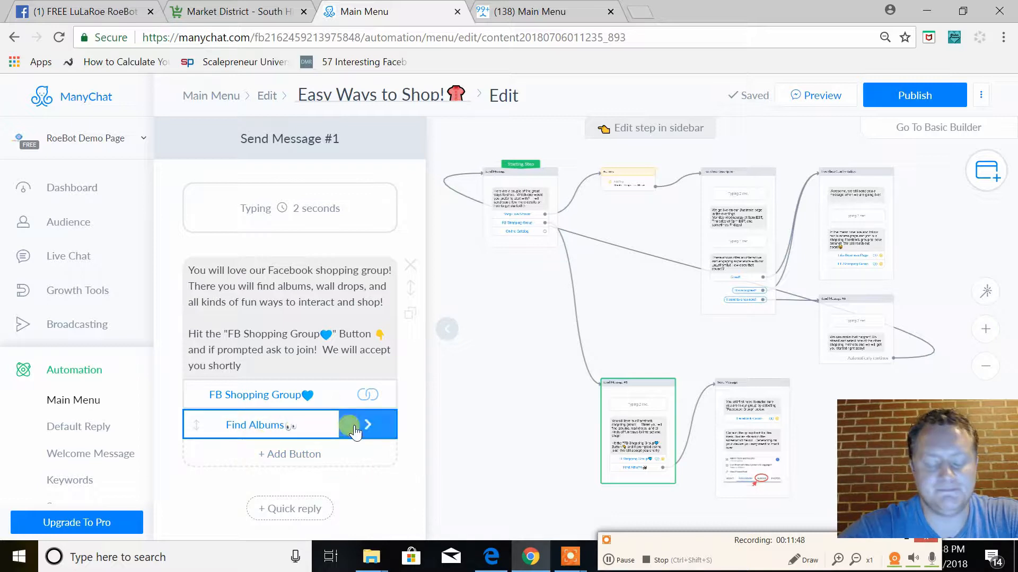
left_click(754, 448)
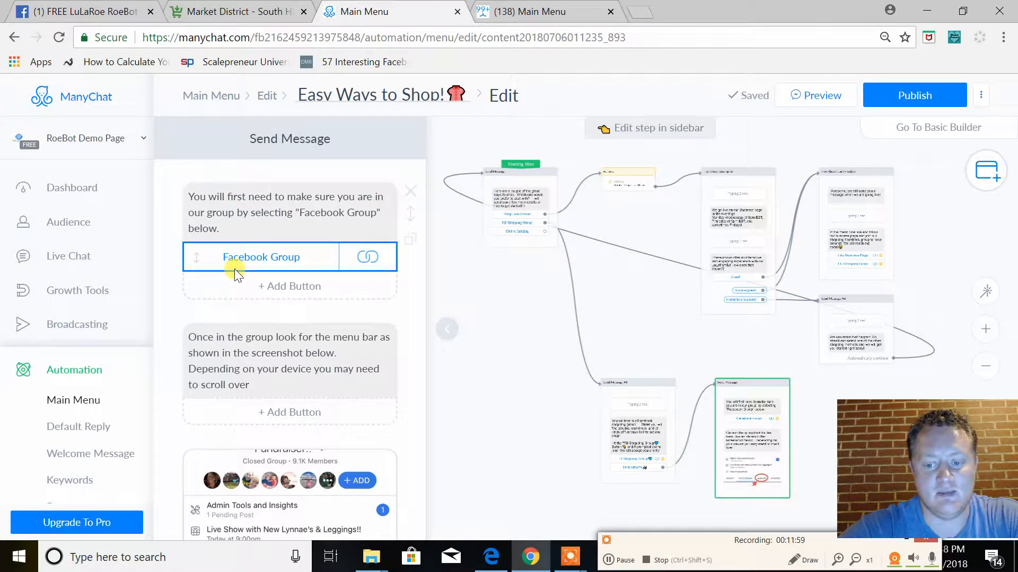
scroll(237, 351, "down", 1)
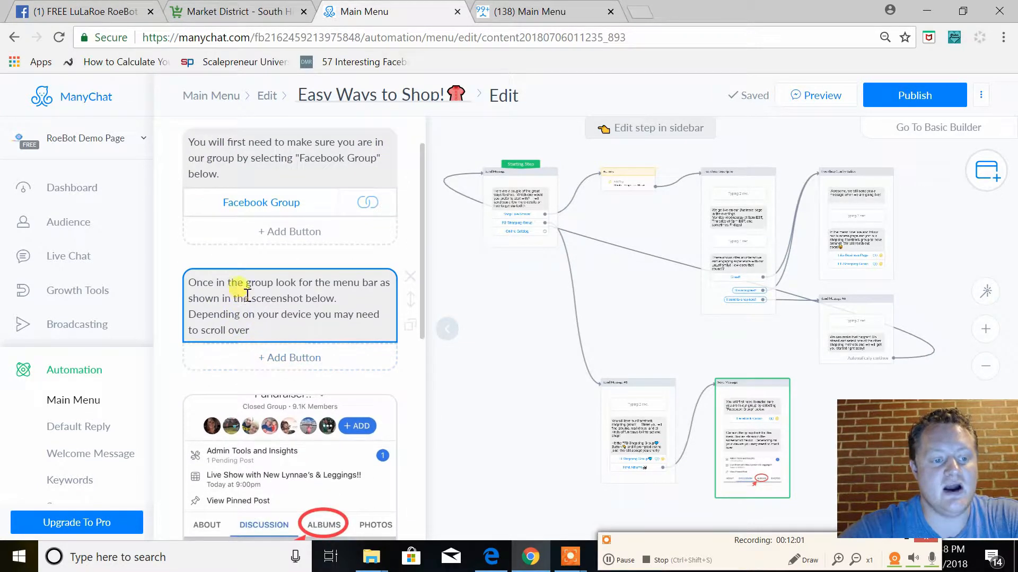
scroll(247, 295, "down", 1)
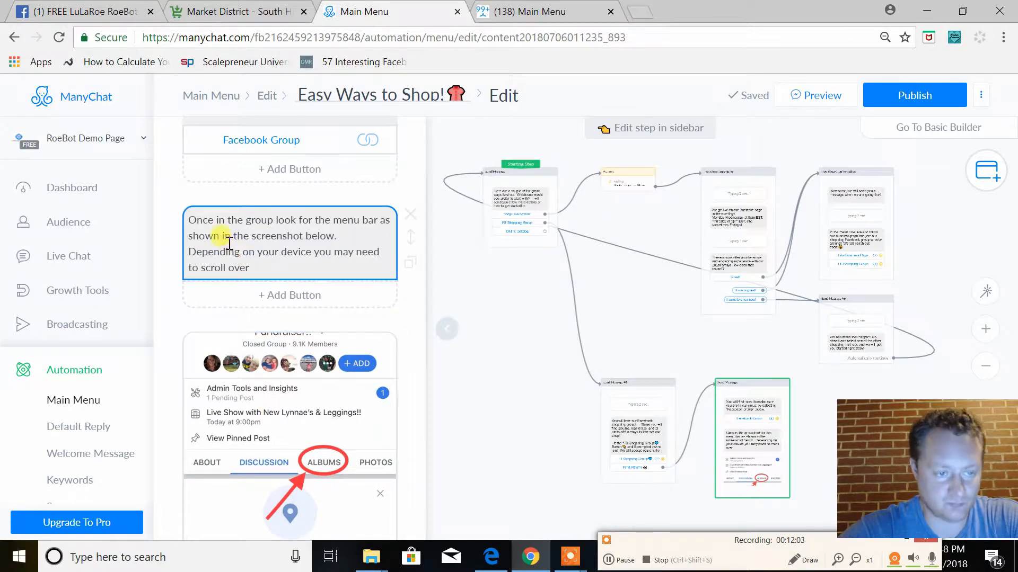
scroll(268, 344, "down", 2)
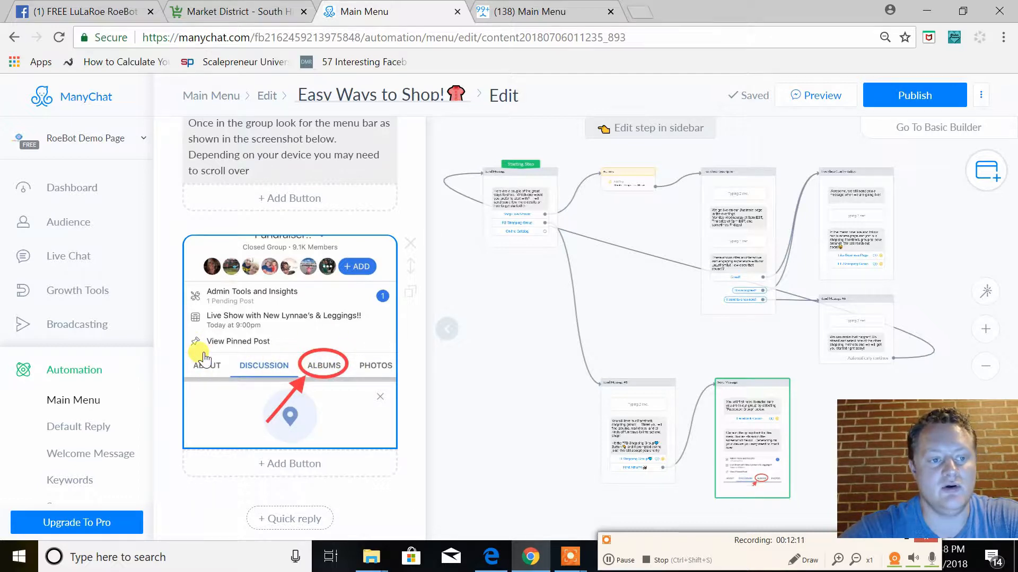
scroll(286, 333, "up", 1)
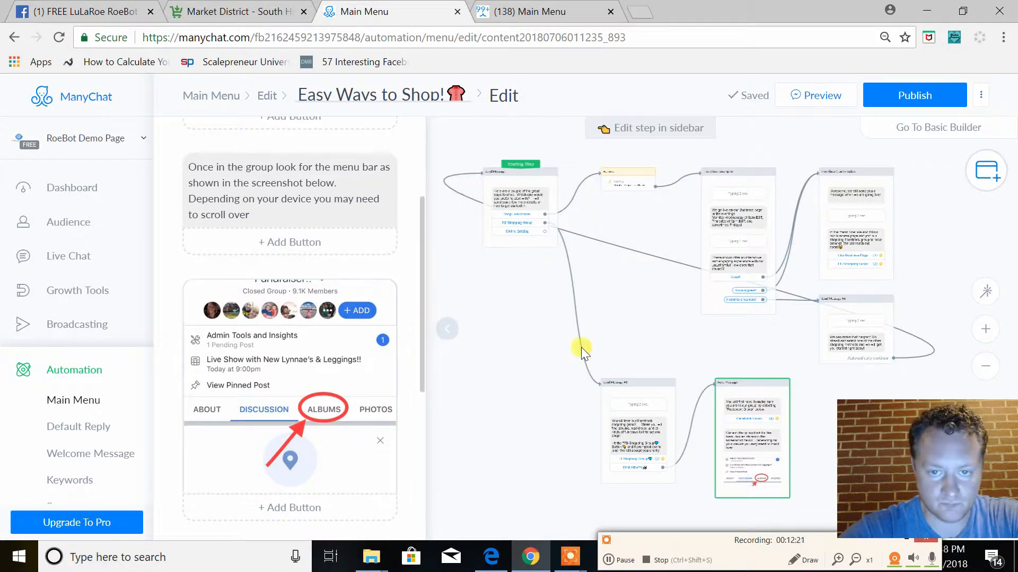
scroll(358, 241, "up", 3)
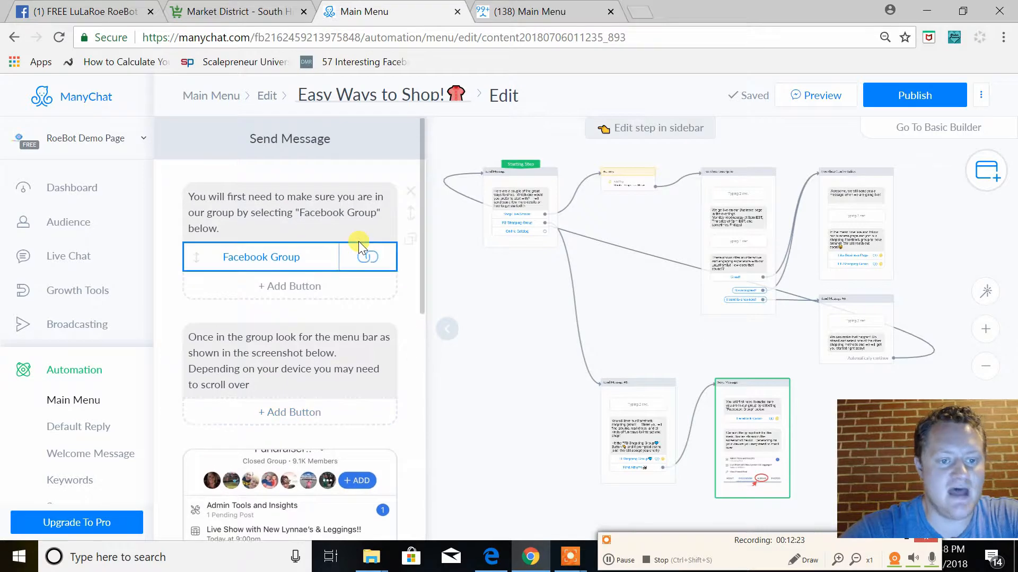
Trace the "FB Shopping Group" branch from the starting step through the shopping group message to the albums message, returning to the starting step
left_click(533, 246)
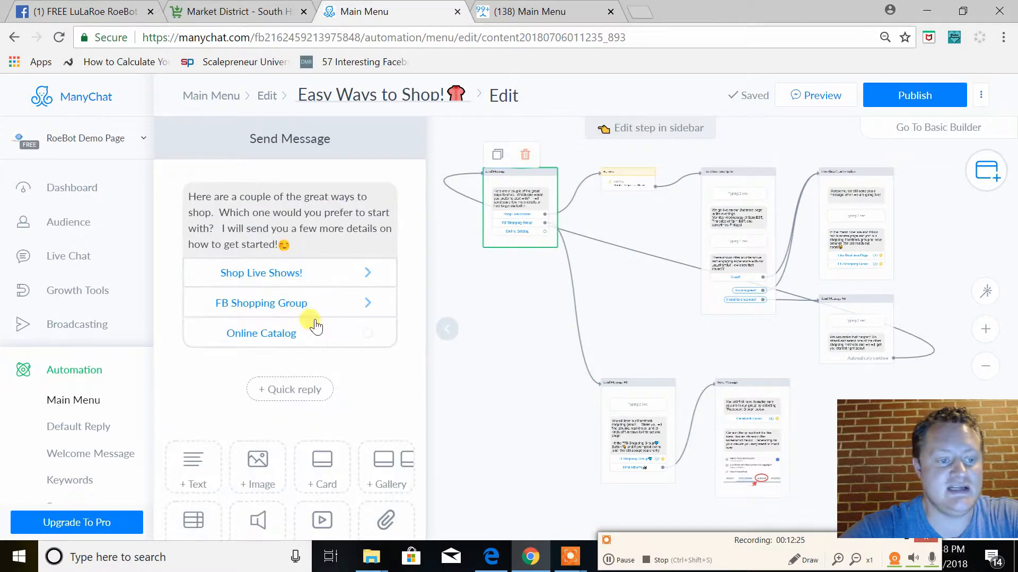
left_click(607, 415)
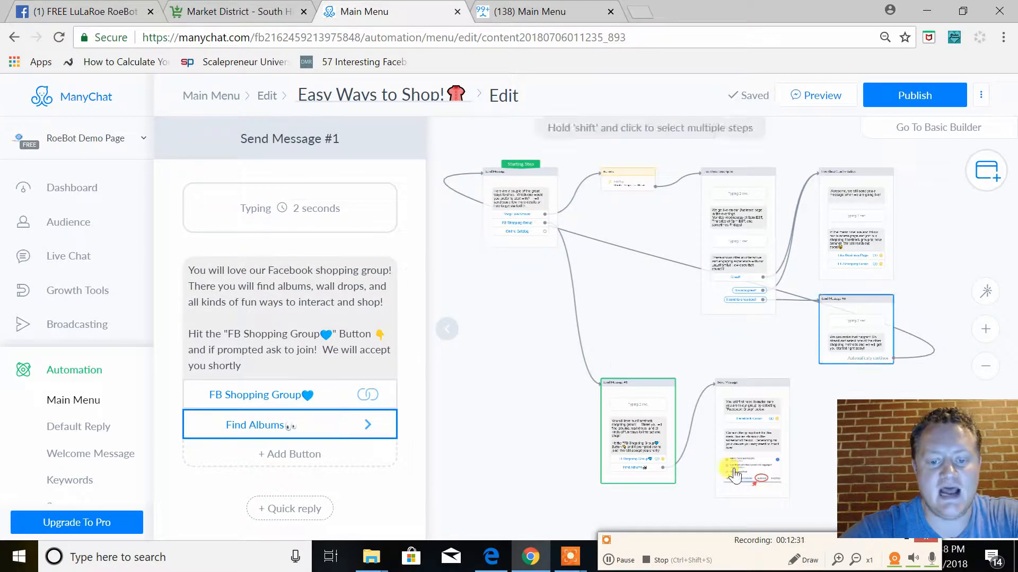
left_click(776, 457)
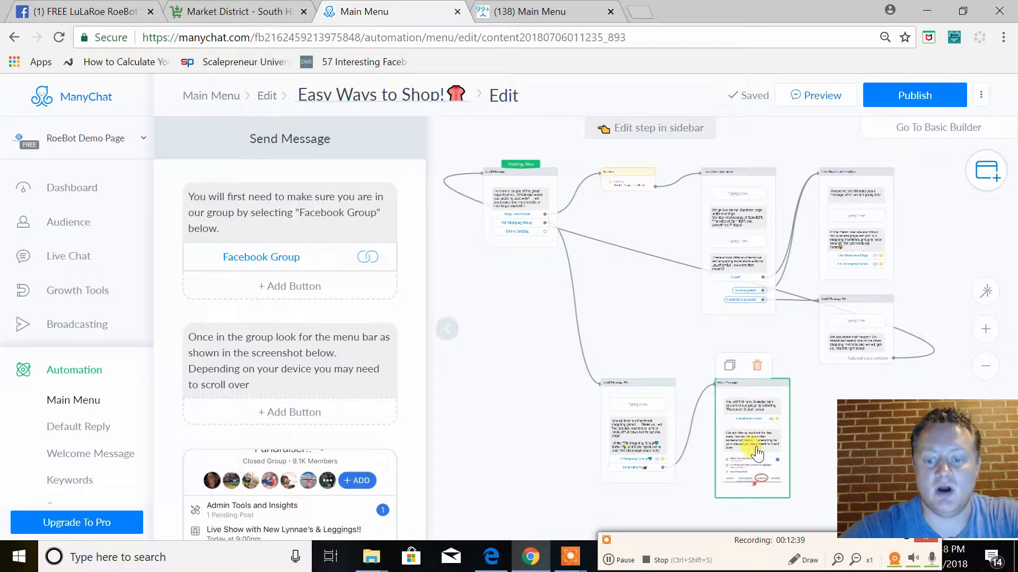
left_click(505, 237)
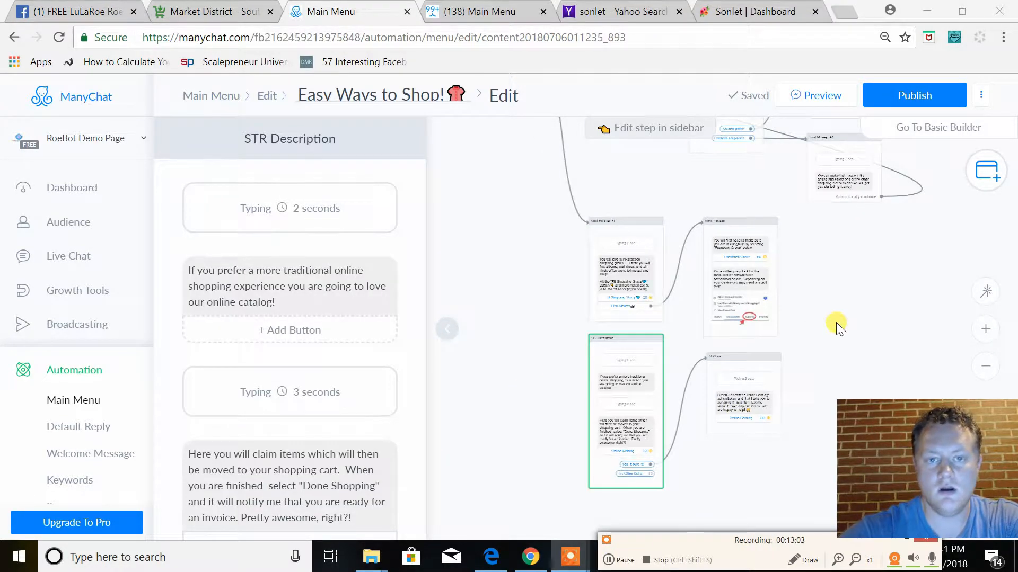
Connect the "Online Catalog" button of the starting Send Message step to the STR Description step
scroll(548, 410, "up", 2)
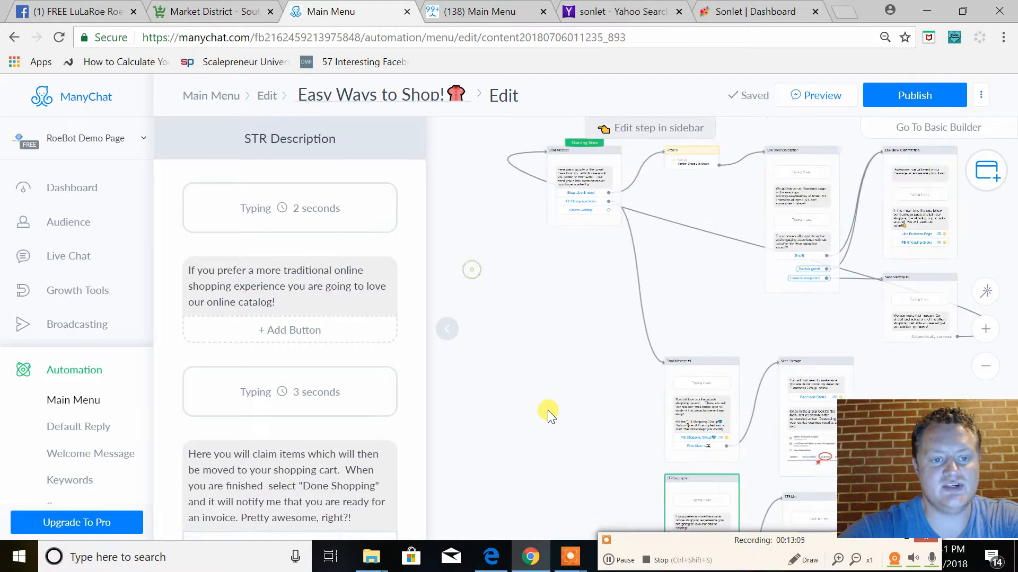
scroll(483, 261, "up", 2)
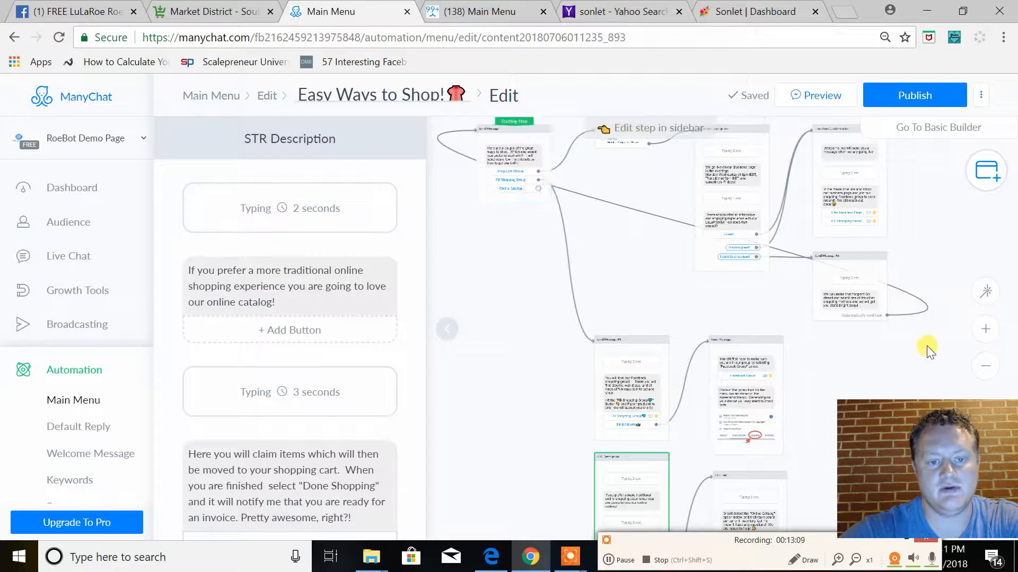
left_click(985, 329)
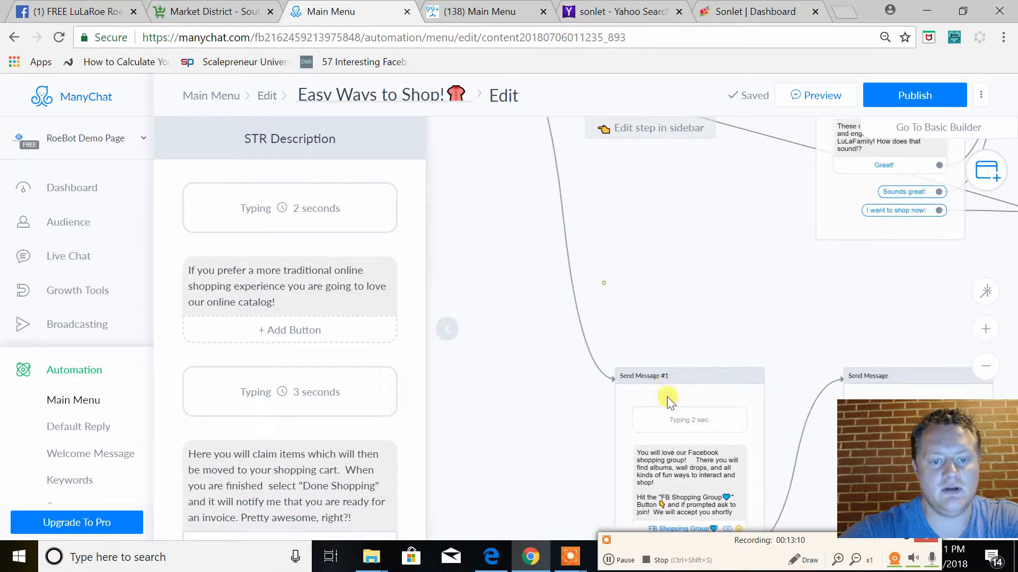
scroll(659, 228, "up", 2)
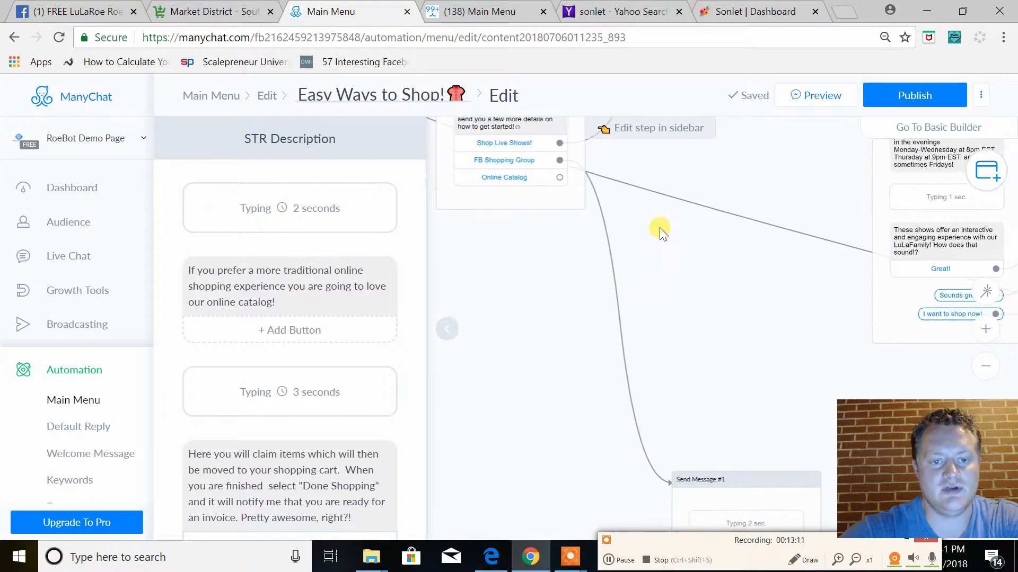
left_click(560, 178)
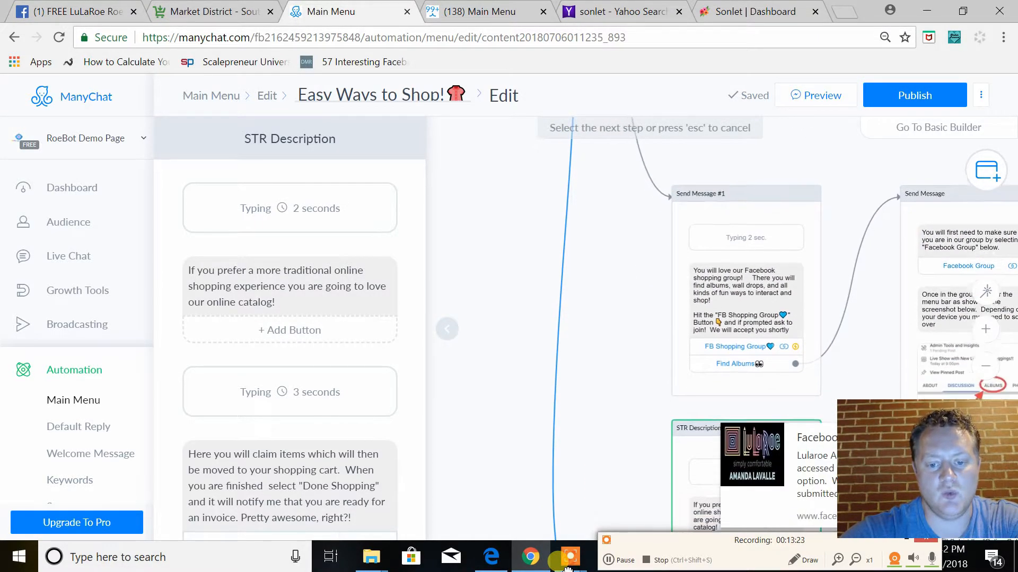
left_click(673, 455)
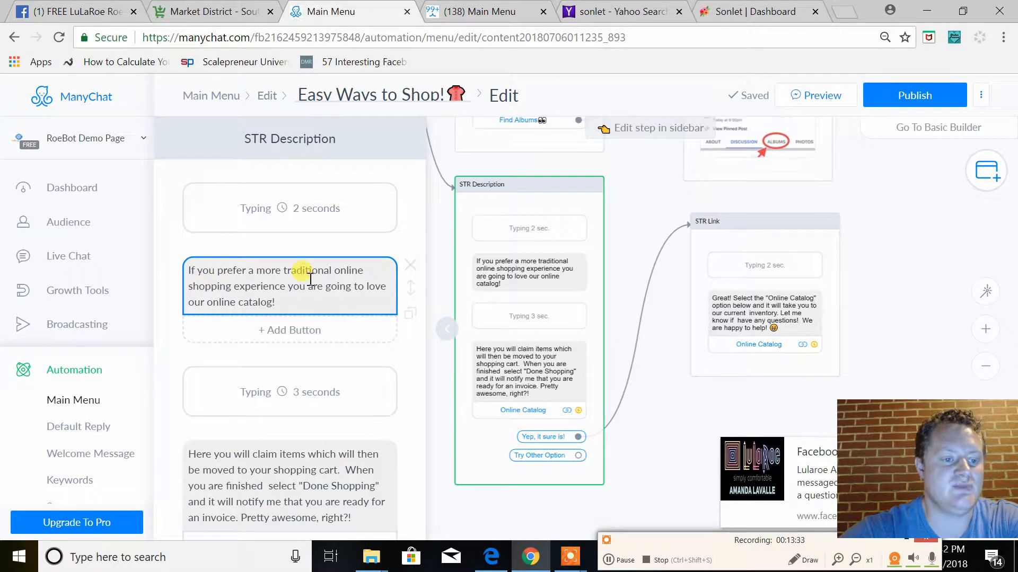
Add a button titled "Yes, that's awesome!" under the shopping cart text of the STR Description message
scroll(295, 381, "down", 2)
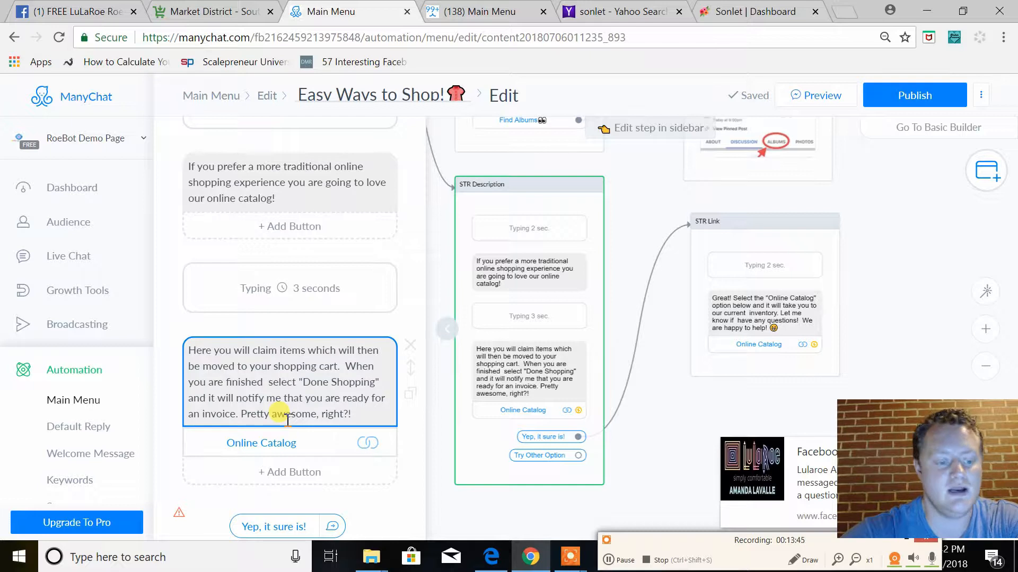
scroll(286, 416, "down", 2)
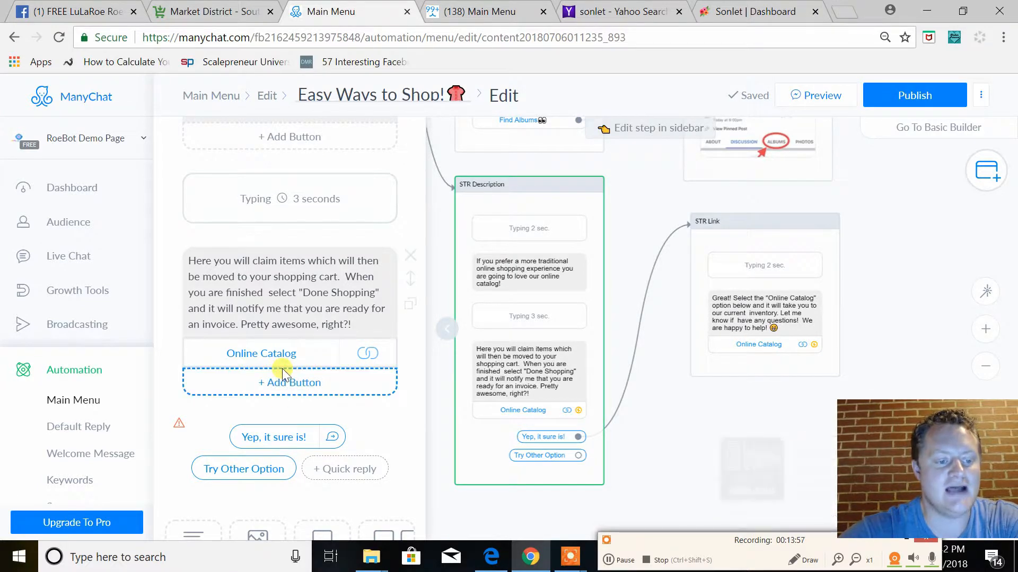
left_click(282, 383)
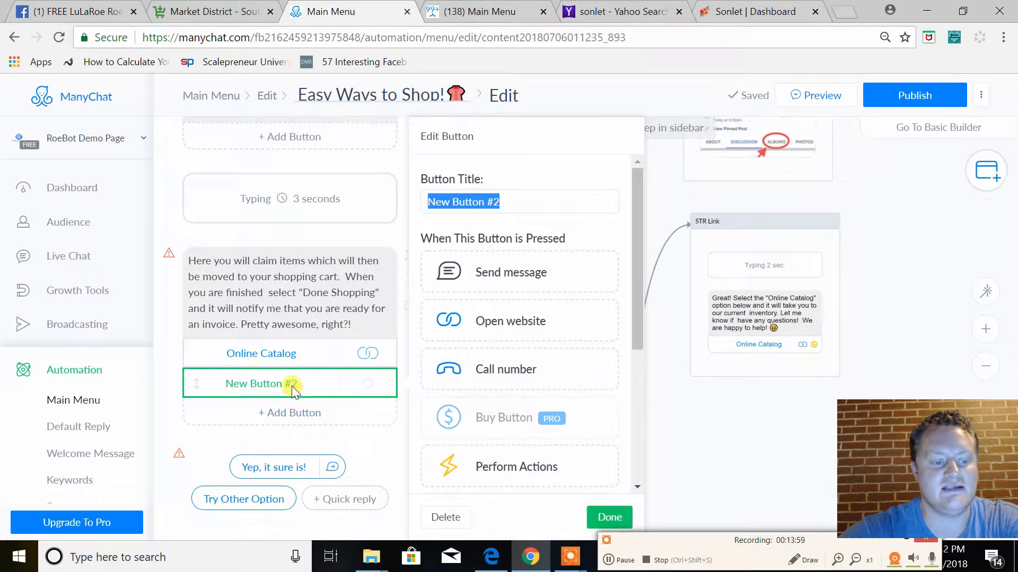
type("Yes")
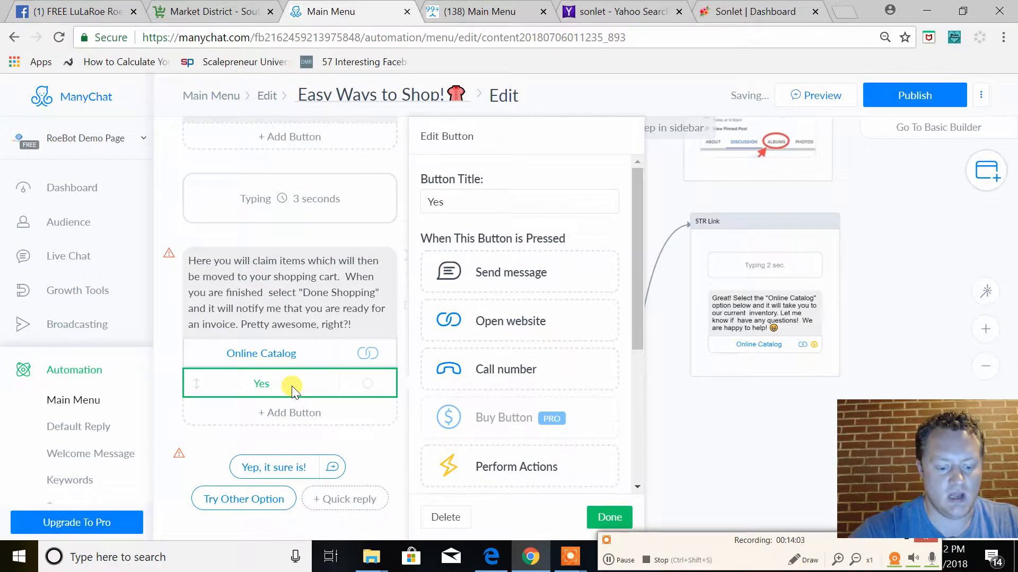
key("BackSpace")
key("BackSpace")
key("BackSpace")
key("BackSpace")
key("BackSpace")
key("BackSpace")
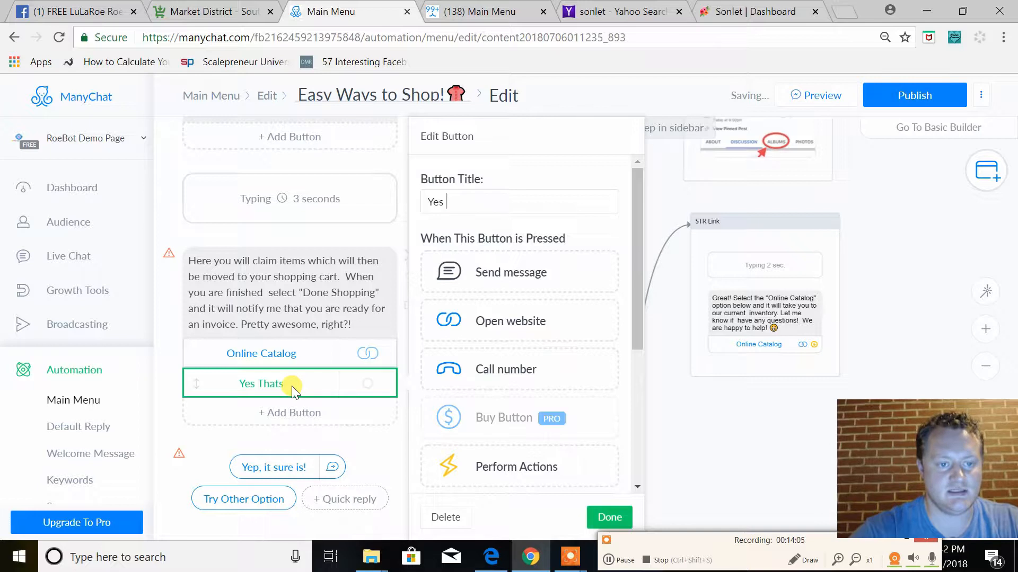
key("BackSpace")
key("BackSpace")
key("BackSpace")
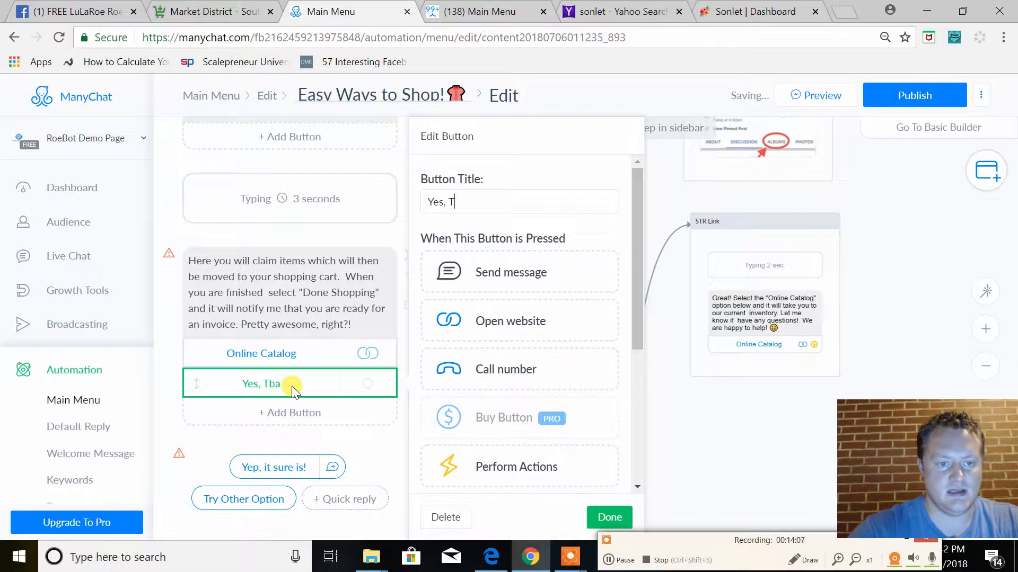
type("that's awesome!")
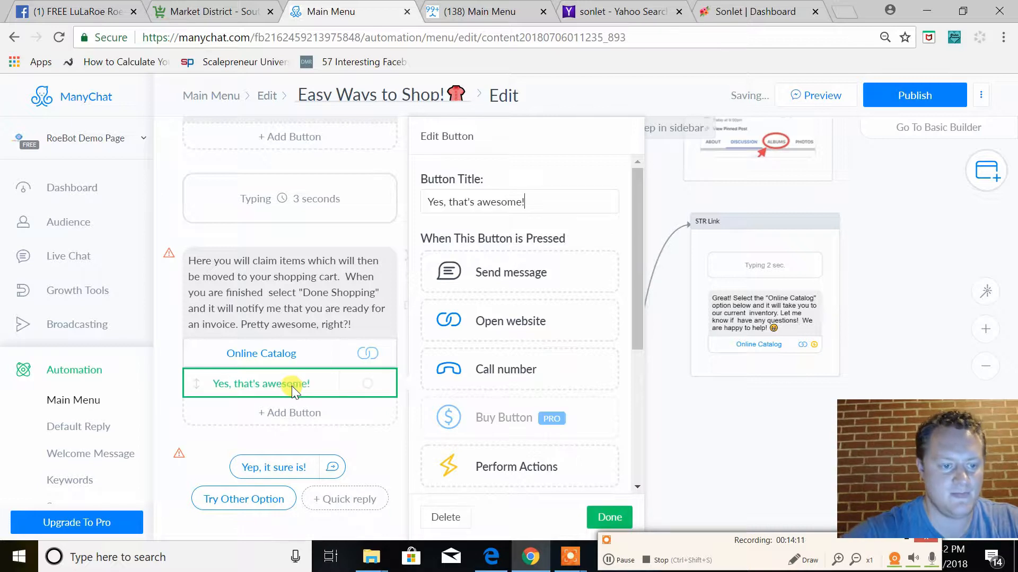
Place the "Online Catalog" button below "Yes, that's awesome!" and retitle it "Open Online Catalog"
left_click_drag(197, 352, 214, 382)
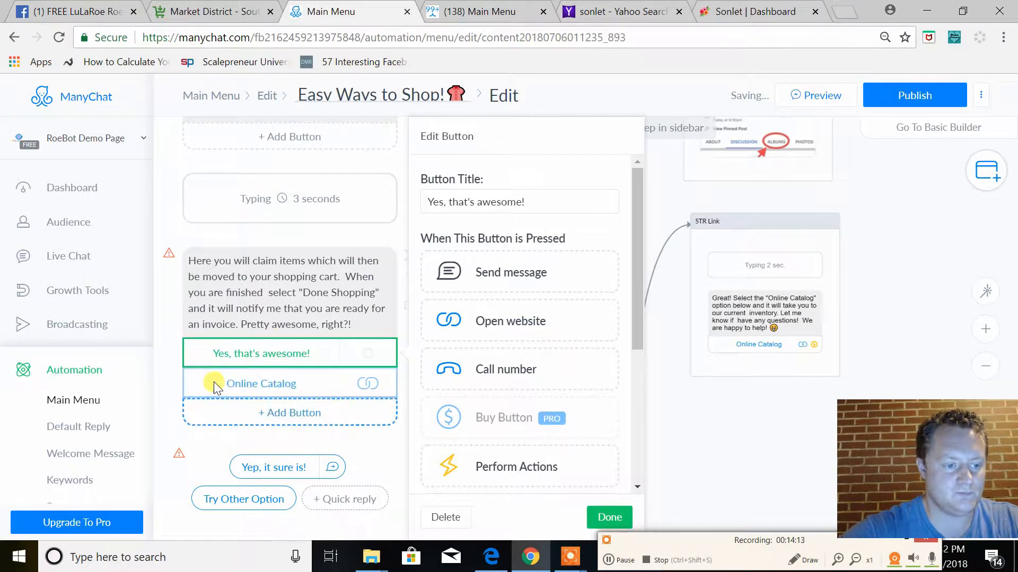
left_click(235, 386)
left_click(436, 204)
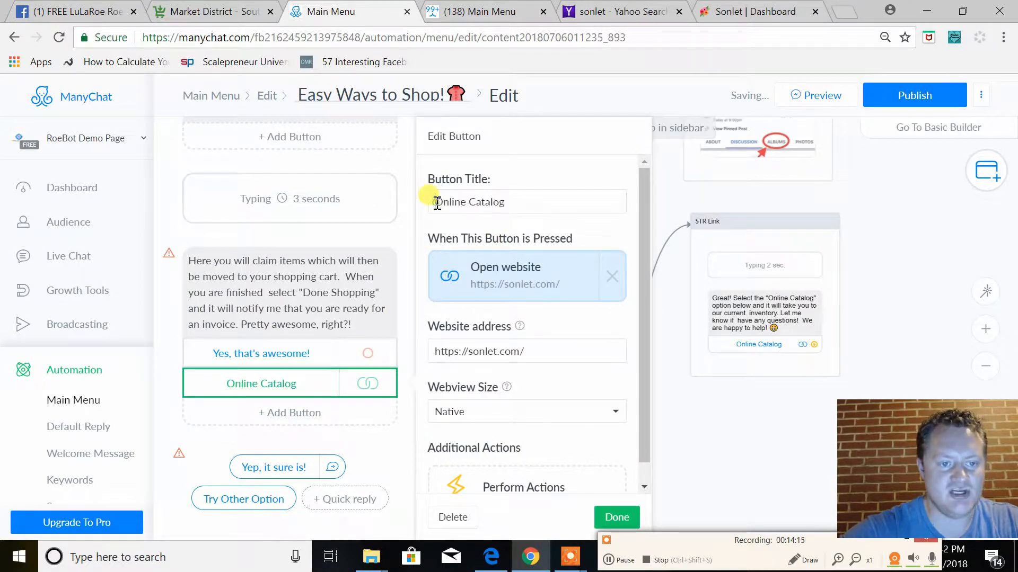
type("Ope n")
key("BackSpace")
key("BackSpace")
type("n")
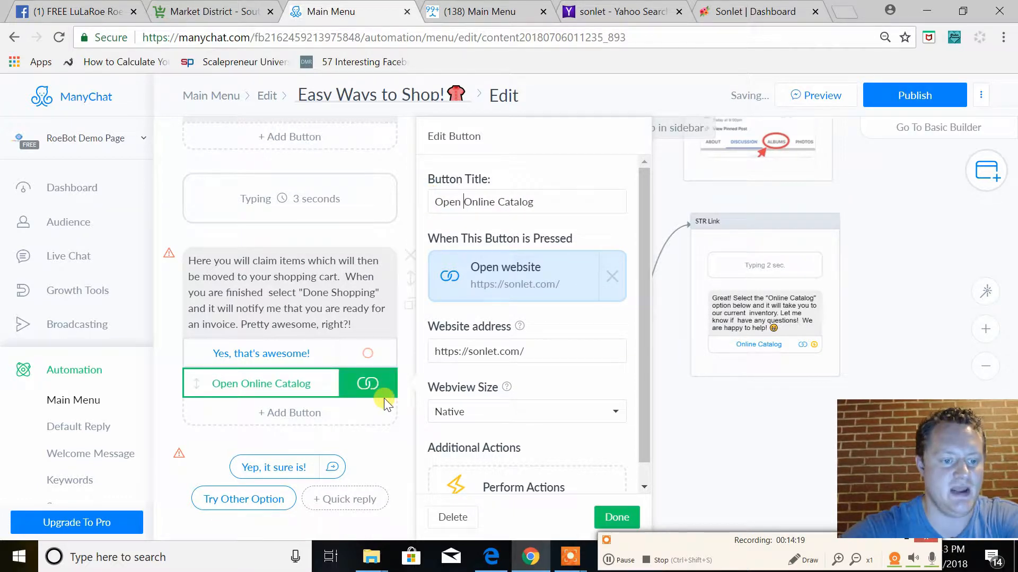
Connect the "Yes, that's awesome!" button of STR Description to the STR Link step
left_click(319, 355)
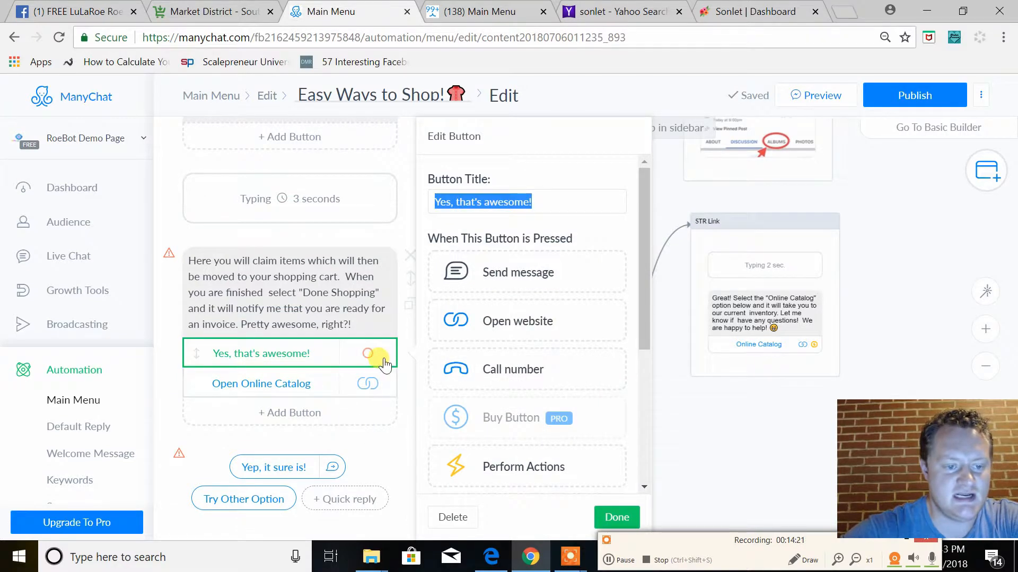
left_click(740, 451)
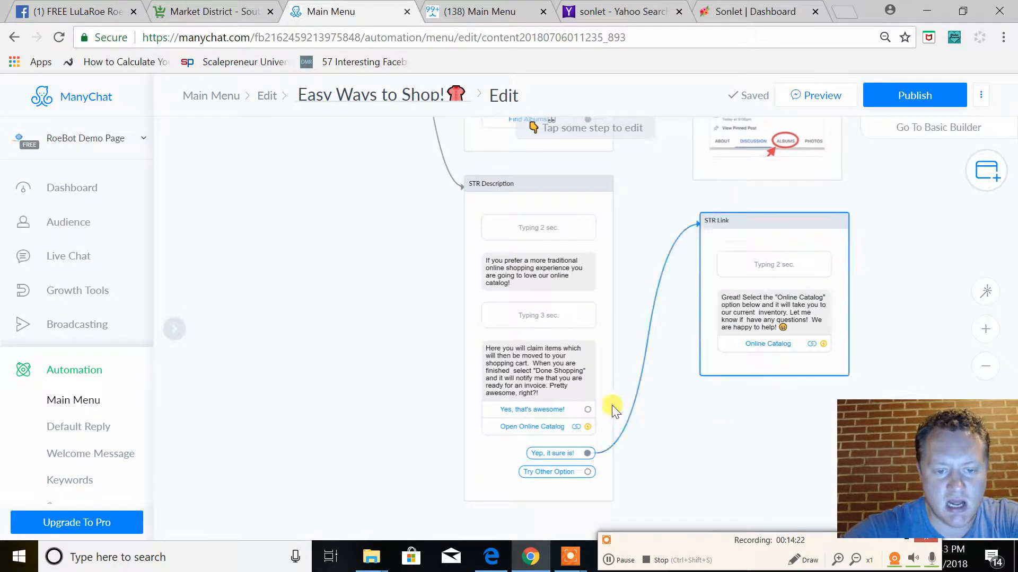
left_click(587, 409)
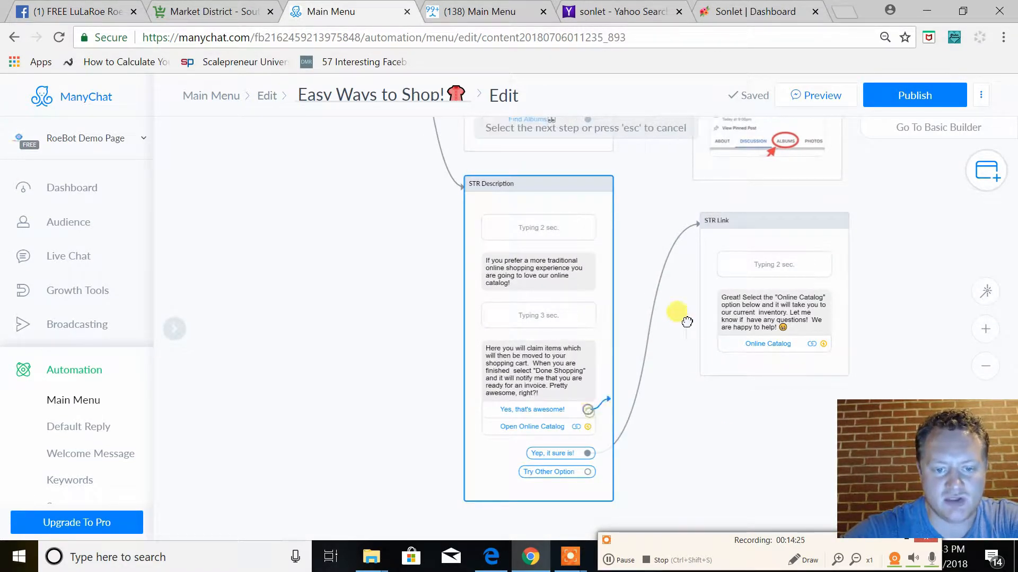
left_click(708, 289)
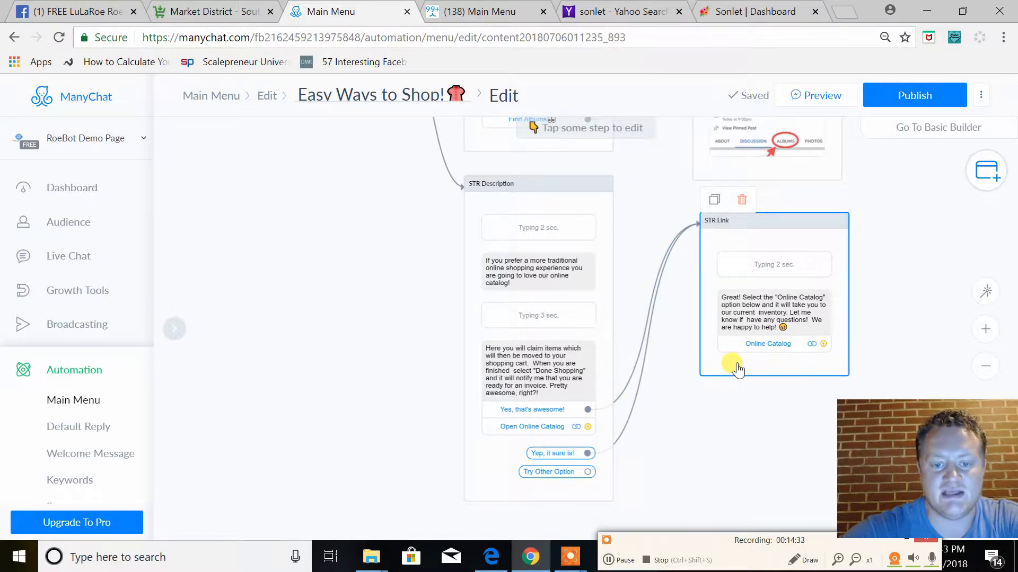
Review the STR Link message and inspect the website address behind the "Open Online Catalog" button of STR Description
left_click(780, 307)
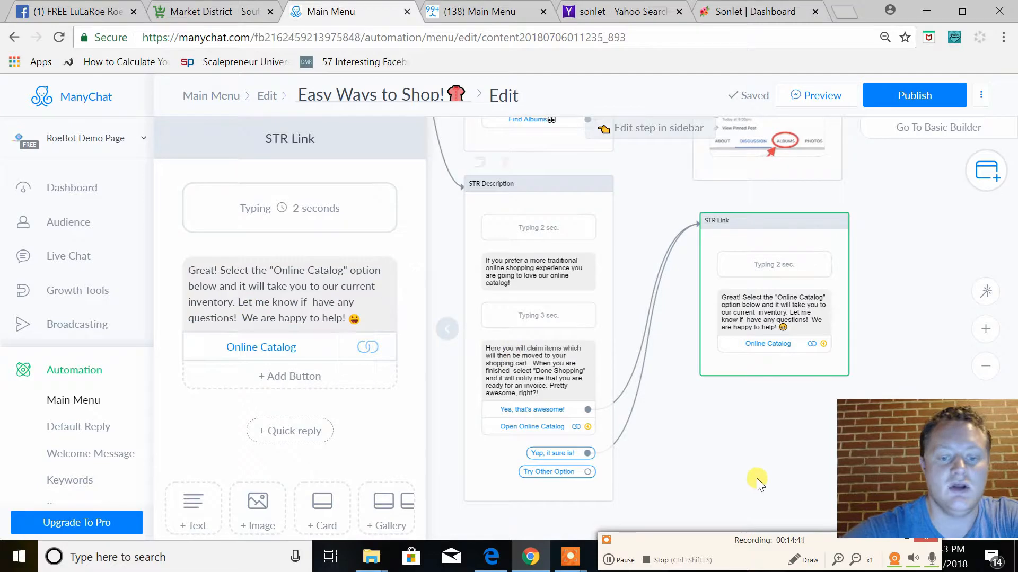
left_click(713, 452)
left_click(551, 433)
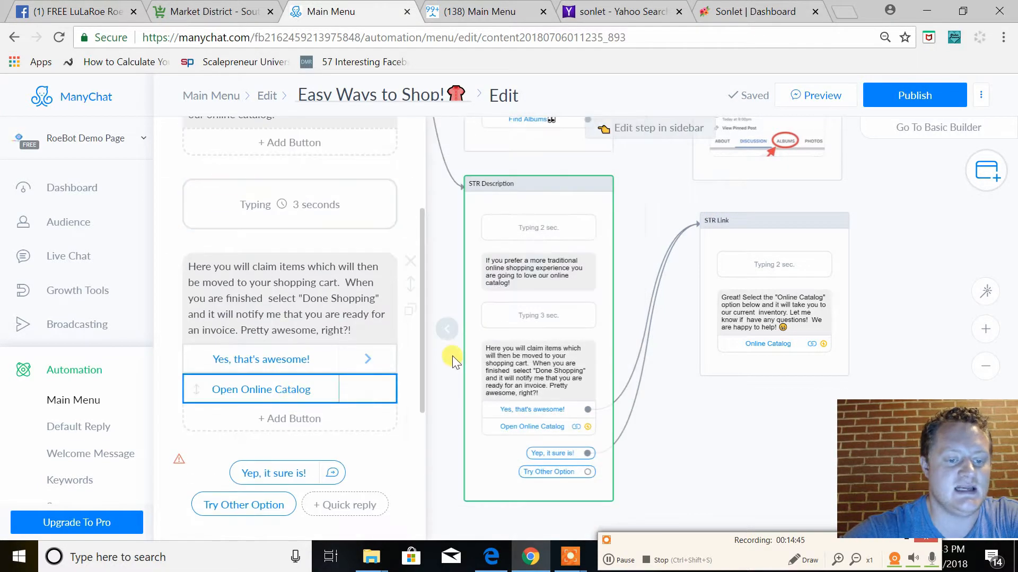
left_click(278, 386)
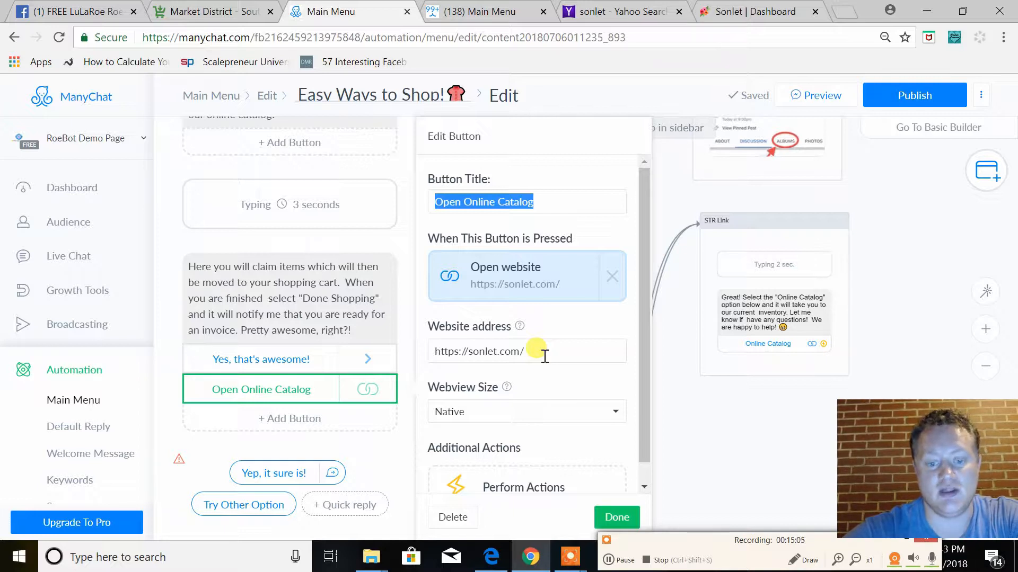
left_click(374, 481)
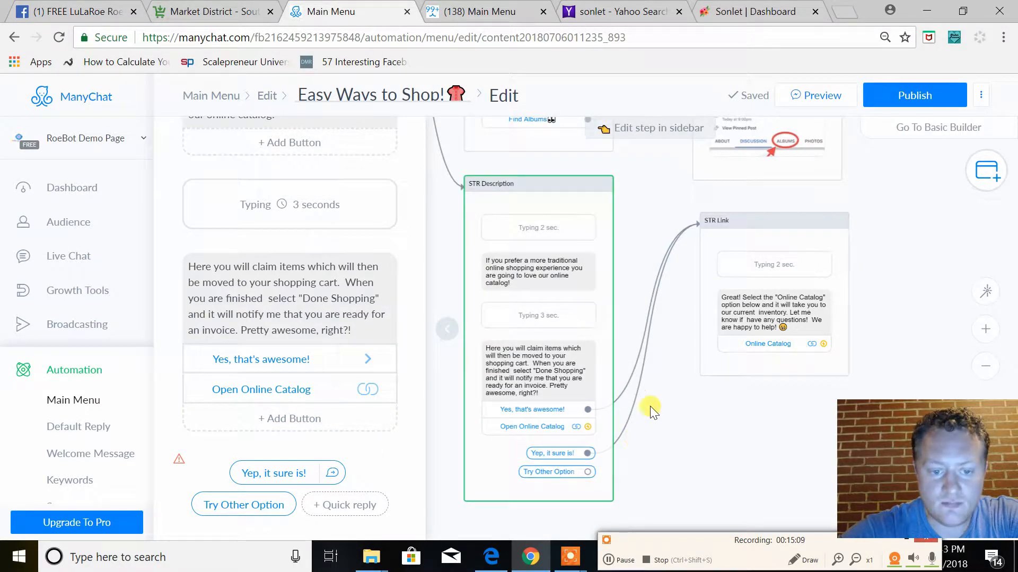
Connect the "Try Other Option" quick reply of STR Description to the starting Send Message step
left_click(588, 471)
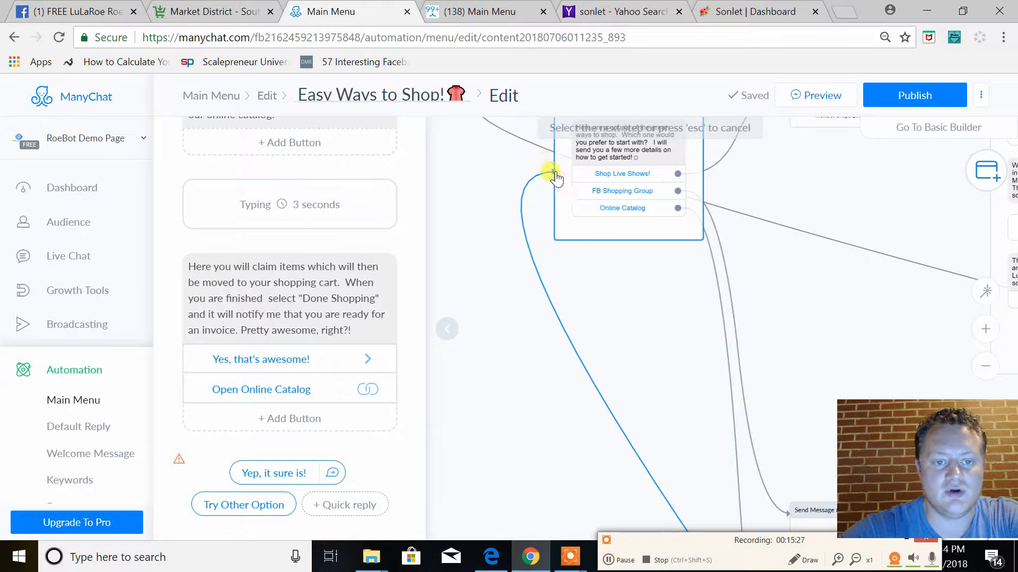
left_click(555, 172)
left_click_drag(811, 275, 739, 352)
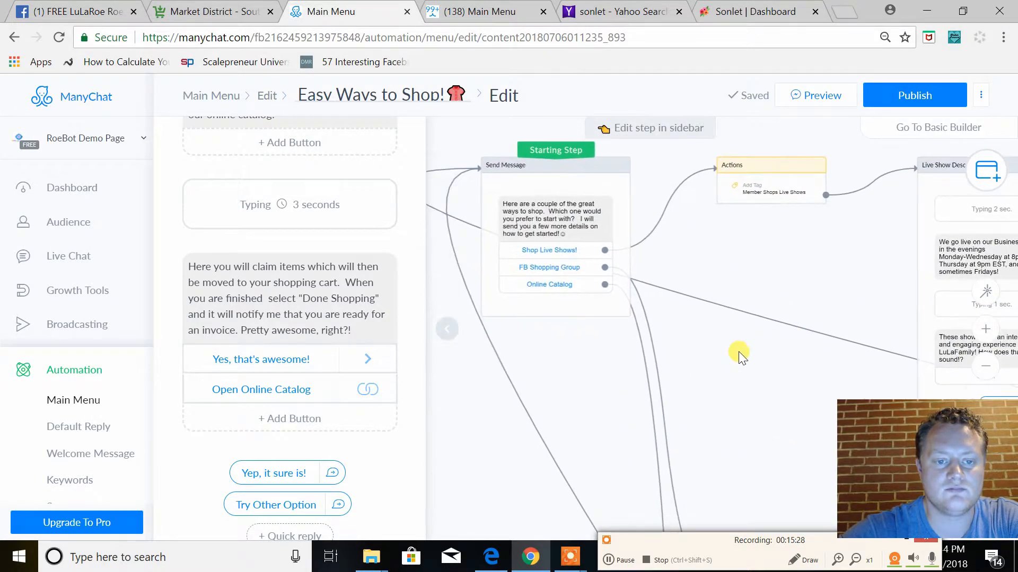
Connect the "Try Other Option" quick reply of STR Description to Send Message #6
left_click_drag(809, 278, 576, 228)
left_click_drag(695, 437, 518, 363)
left_click_drag(656, 390, 581, 239)
left_click_drag(670, 395, 624, 167)
left_click_drag(731, 379, 835, 352)
left_click_drag(561, 492, 654, 335)
left_click(590, 400)
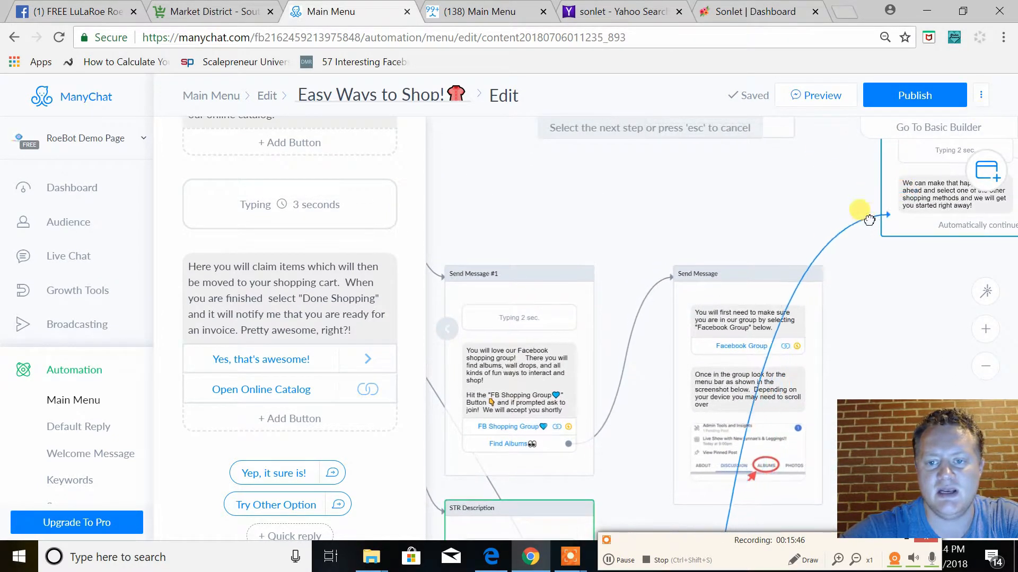
left_click(880, 172)
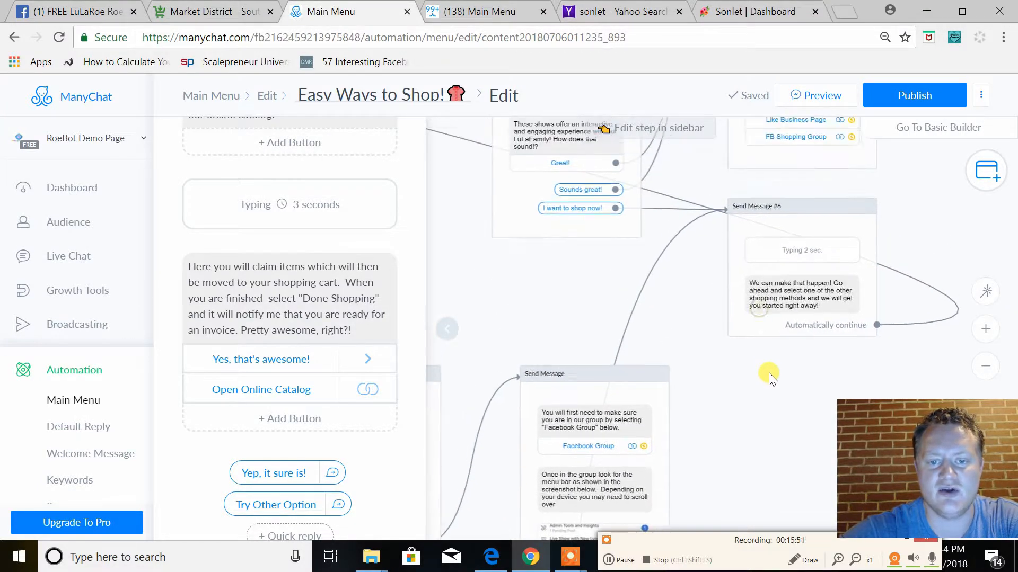
Trace the "I want to shop now!" and "Try Other Option" replies through Send Message #6 back to the starting message
left_click(615, 209)
left_click(615, 208)
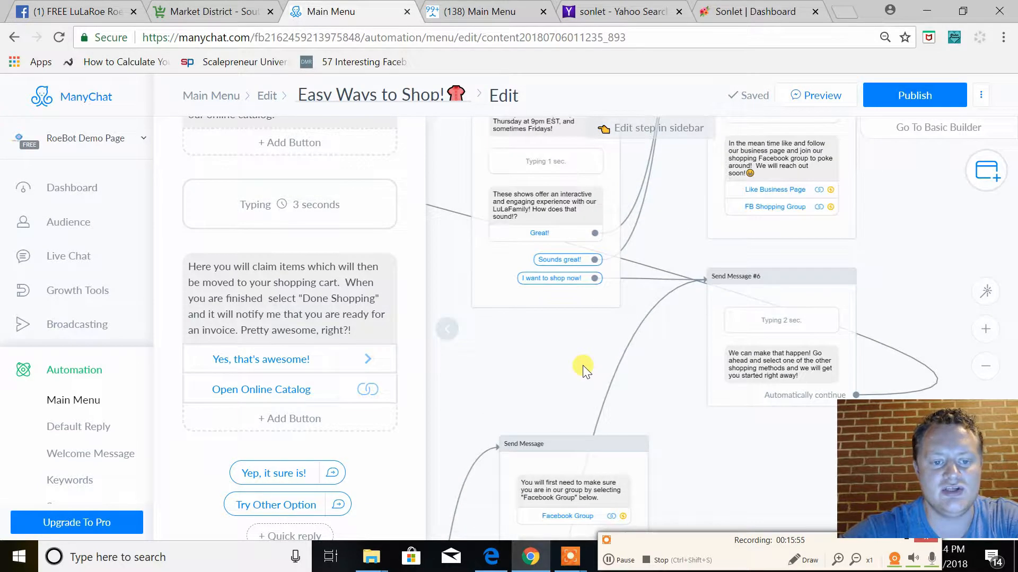
left_click_drag(661, 209, 672, 301)
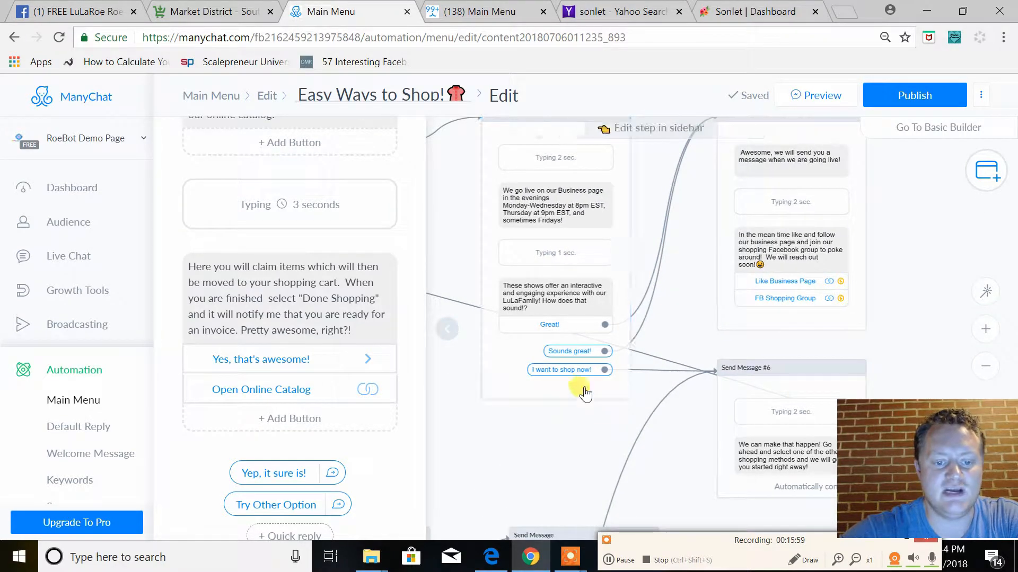
left_click_drag(584, 447, 488, 370)
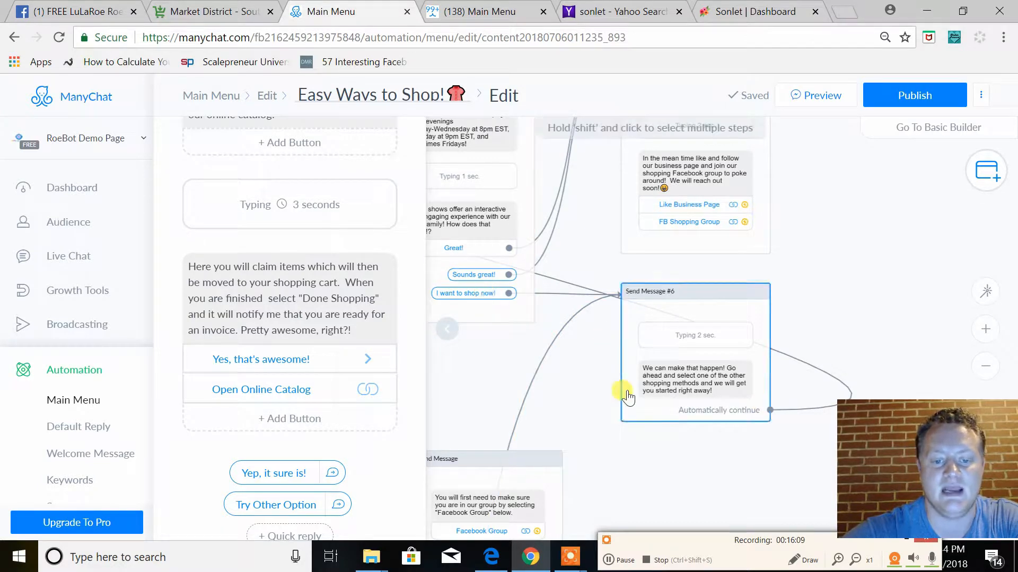
left_click_drag(592, 396, 736, 212)
left_click_drag(711, 434, 783, 213)
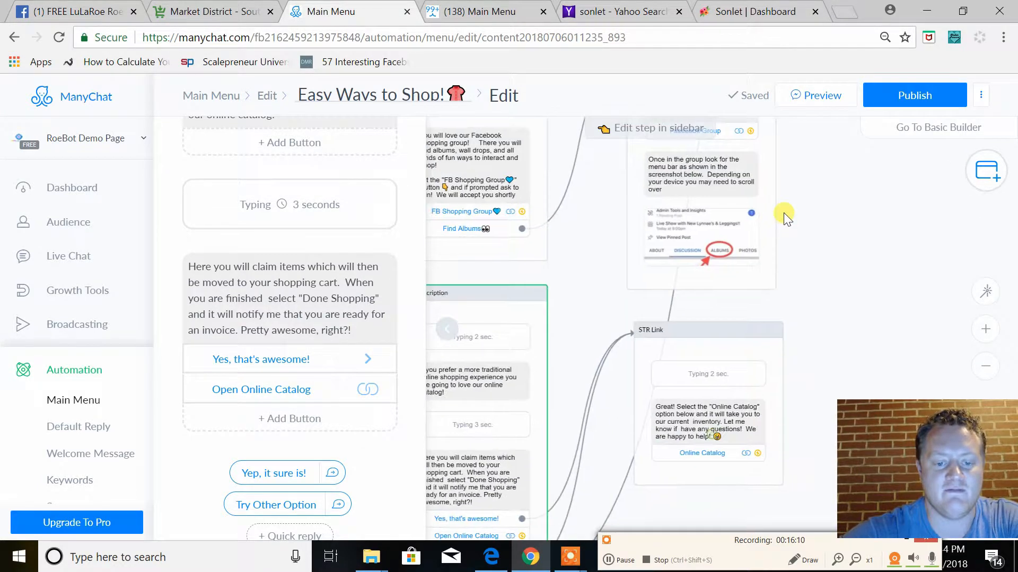
left_click_drag(605, 466, 633, 259)
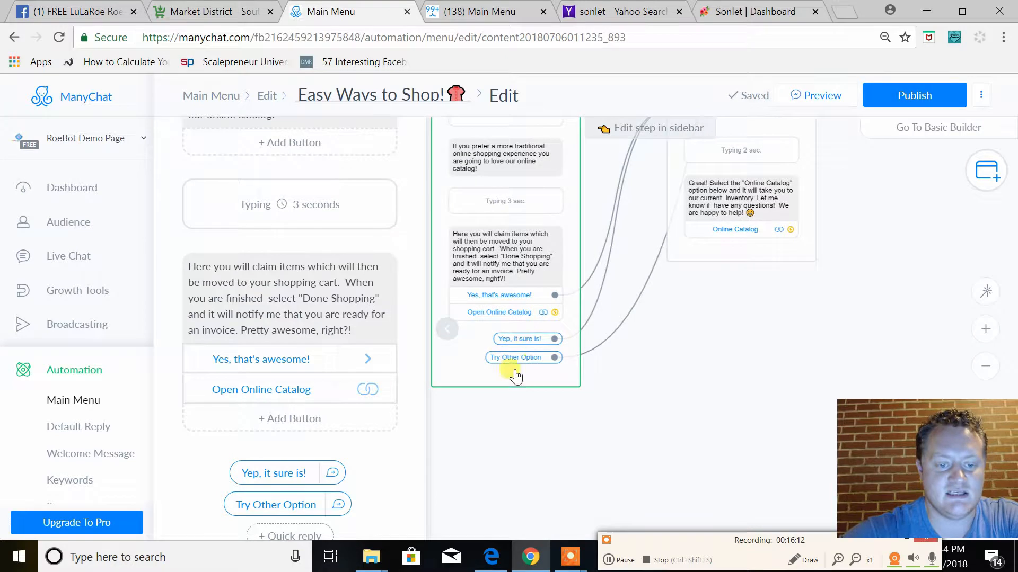
left_click_drag(747, 343, 530, 517)
left_click_drag(828, 289, 749, 427)
left_click_drag(755, 222, 793, 431)
left_click_drag(750, 323, 768, 414)
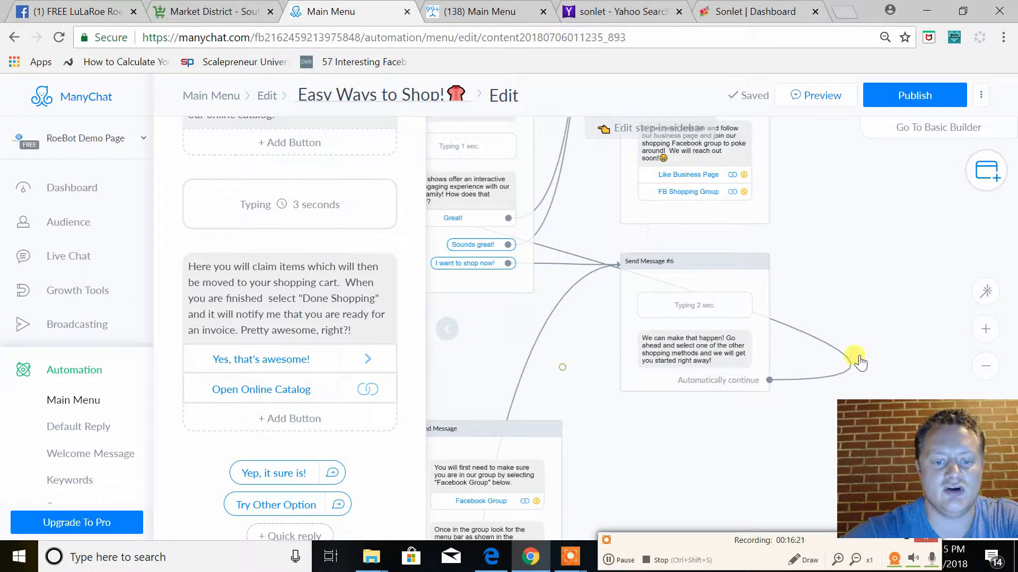
left_click_drag(858, 357, 898, 366)
left_click_drag(665, 345, 1006, 443)
left_click_drag(692, 430, 672, 434)
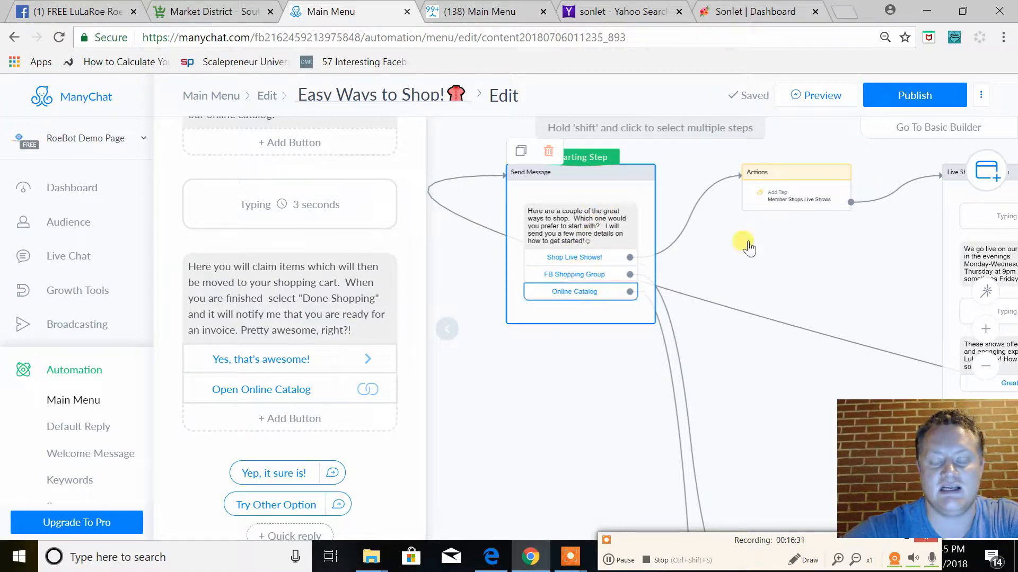
Examine the tag action behind "Shop Live Shows!" and the connections of the FB Shopping Group and Online Catalog buttons
mouse_move(867, 303)
left_mouse_down()
mouse_move(794, 267)
mouse_move(853, 298)
left_mouse_up()
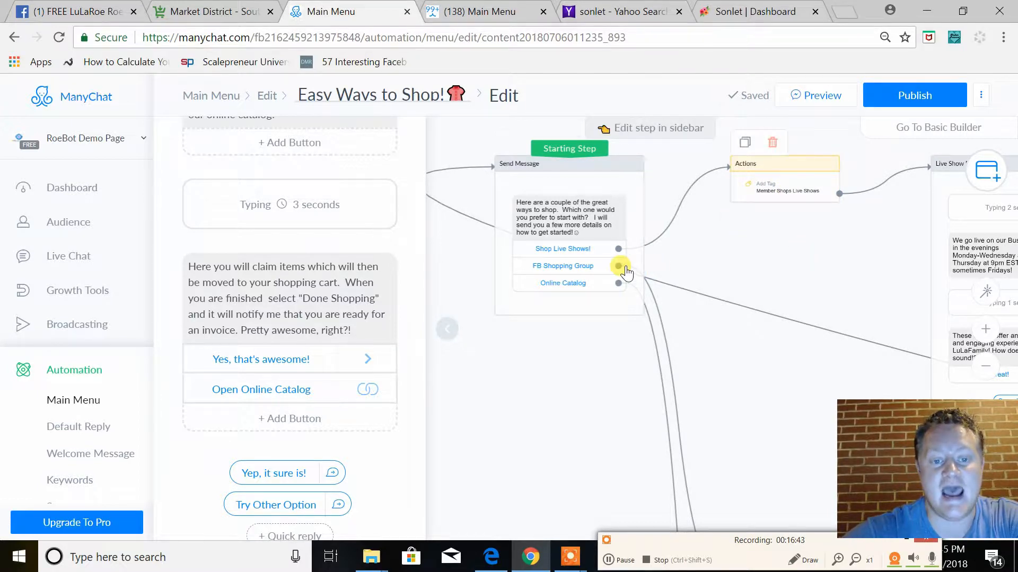
left_click_drag(804, 259, 700, 150)
left_click_drag(708, 324, 707, 234)
left_click_drag(691, 318, 811, 478)
left_click_drag(741, 390, 569, 357)
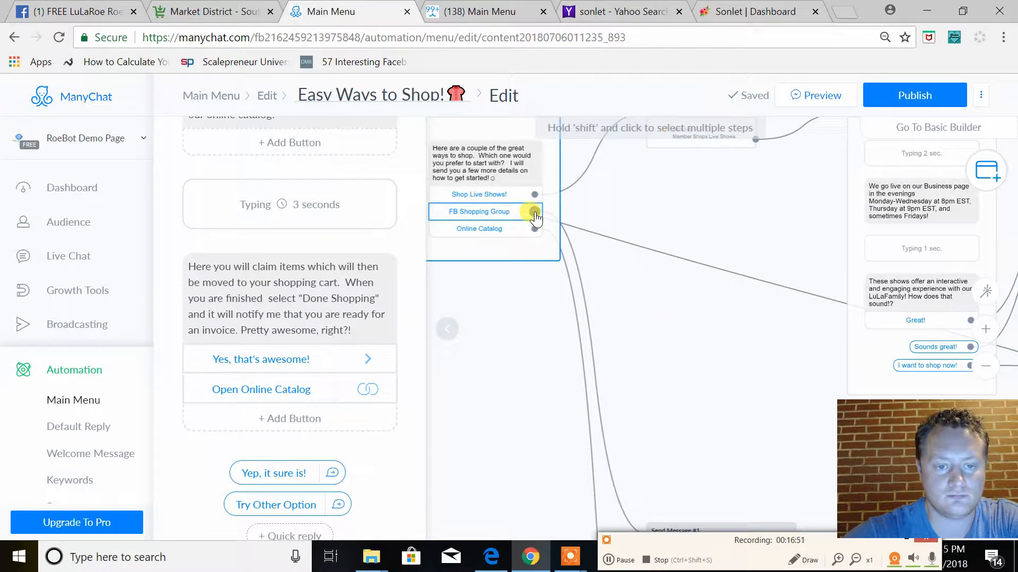
left_click_drag(691, 369, 571, 116)
left_click_drag(586, 166, 722, 293)
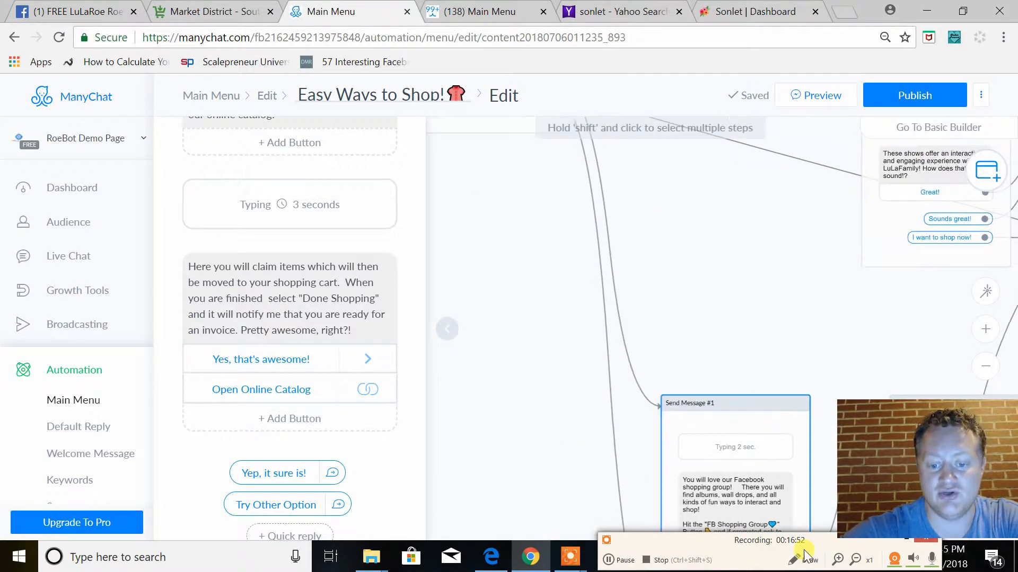
left_click(618, 563)
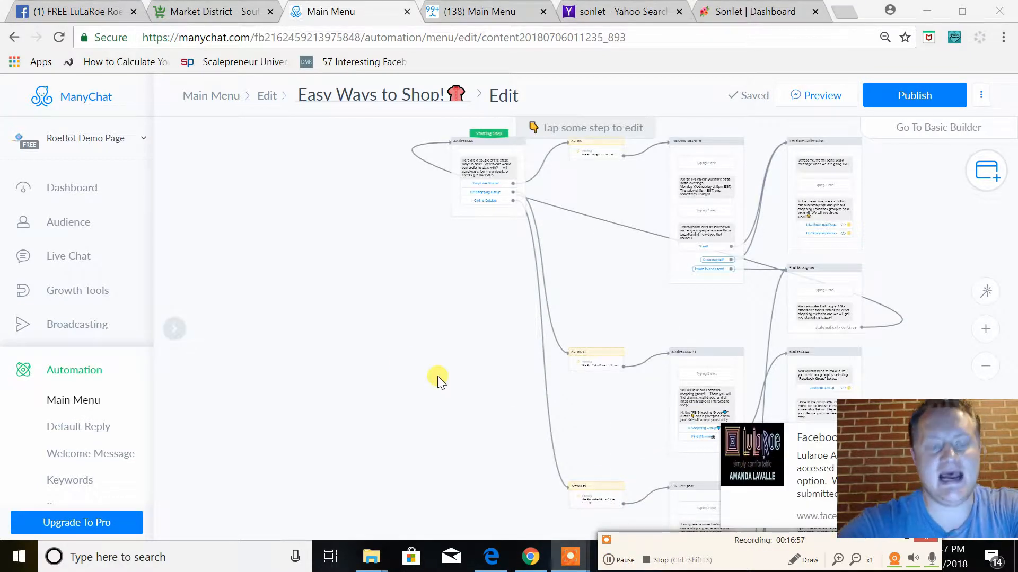
Review Send Message #1, the starting message and the tags added by Actions #1 and Actions #2
left_click_drag(482, 354, 391, 322)
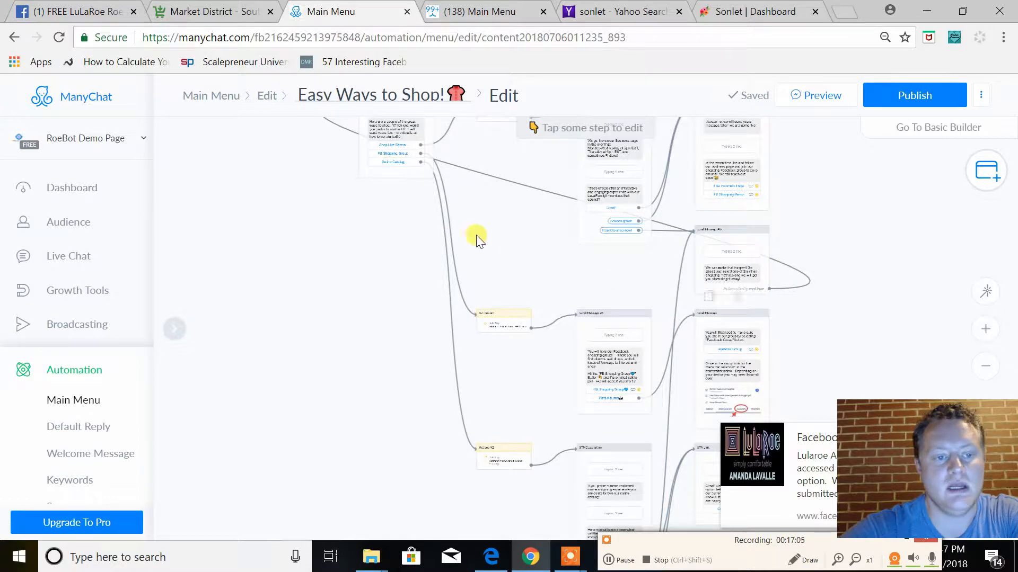
left_click(603, 360)
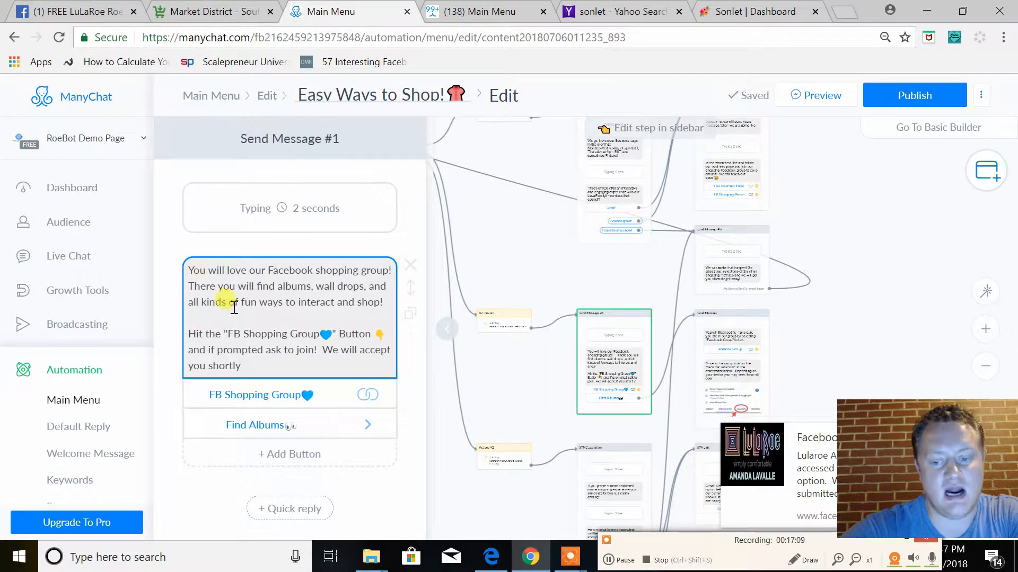
left_click_drag(529, 241, 645, 291)
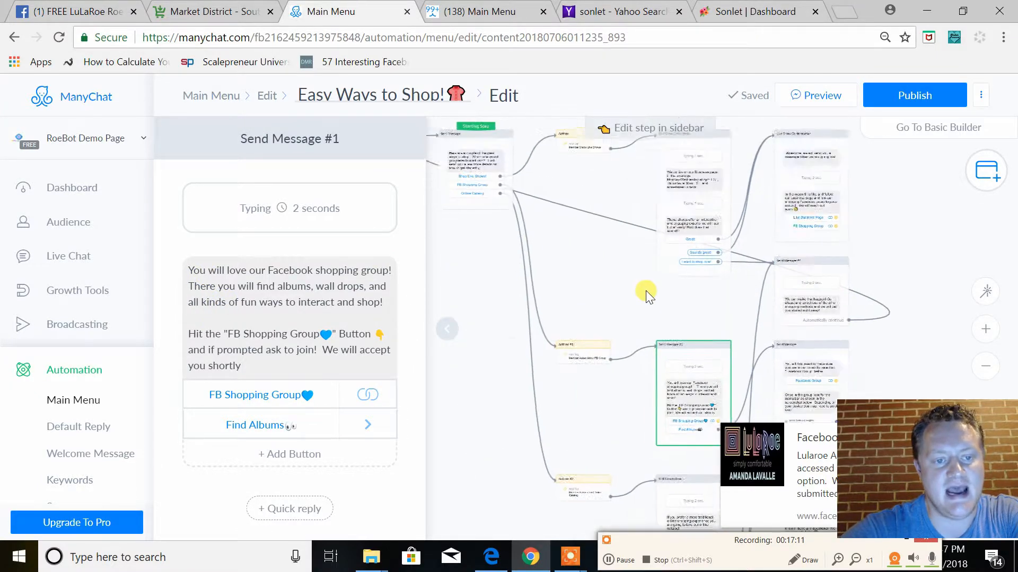
left_click(618, 377)
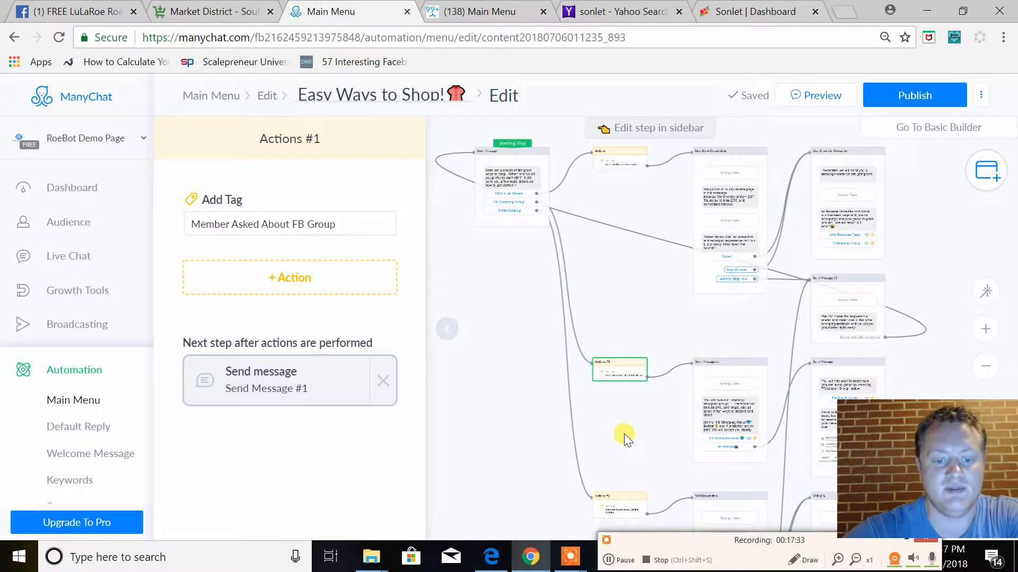
left_click(630, 459)
left_click(504, 220)
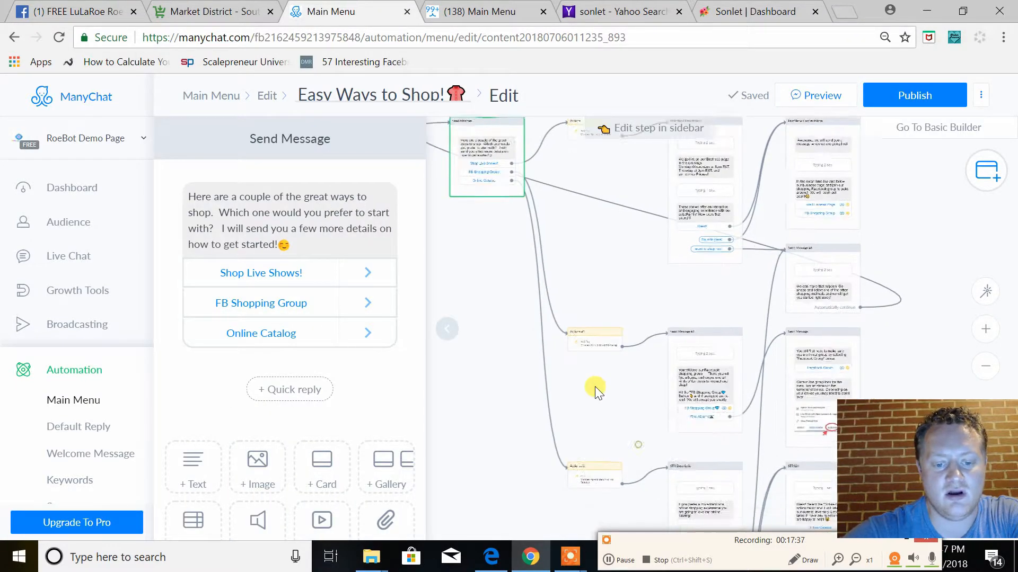
left_click(578, 452)
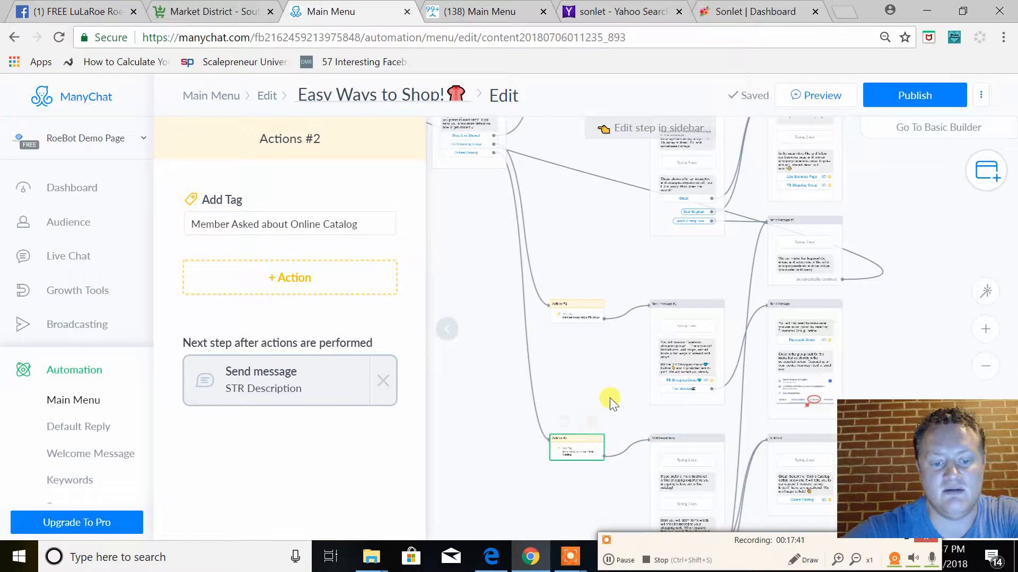
Check the Facebook group and online catalog branches once more and publish the "Easy Ways to Shop!" flow
left_click_drag(609, 397, 584, 345)
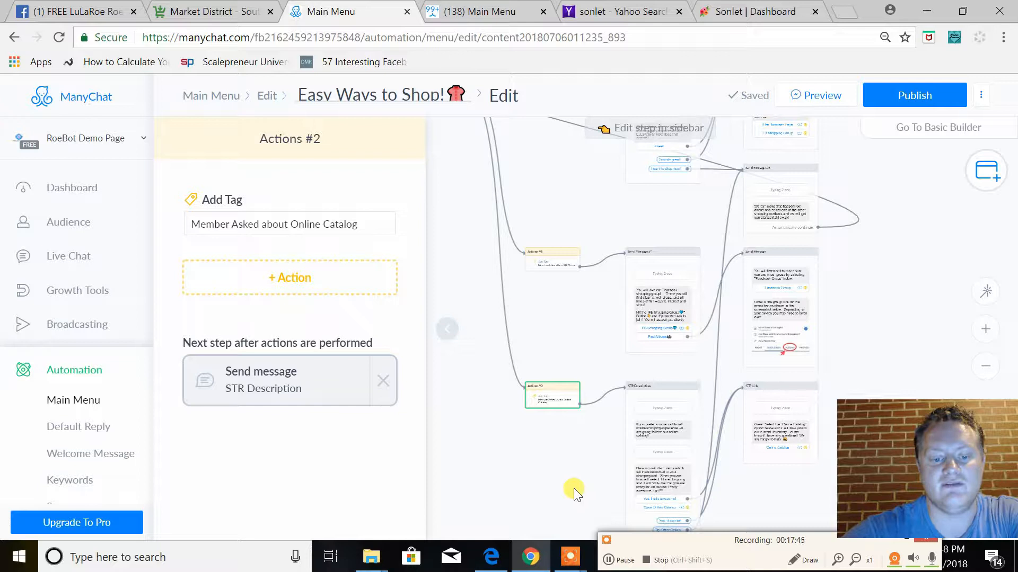
scroll(561, 329, "up", 2)
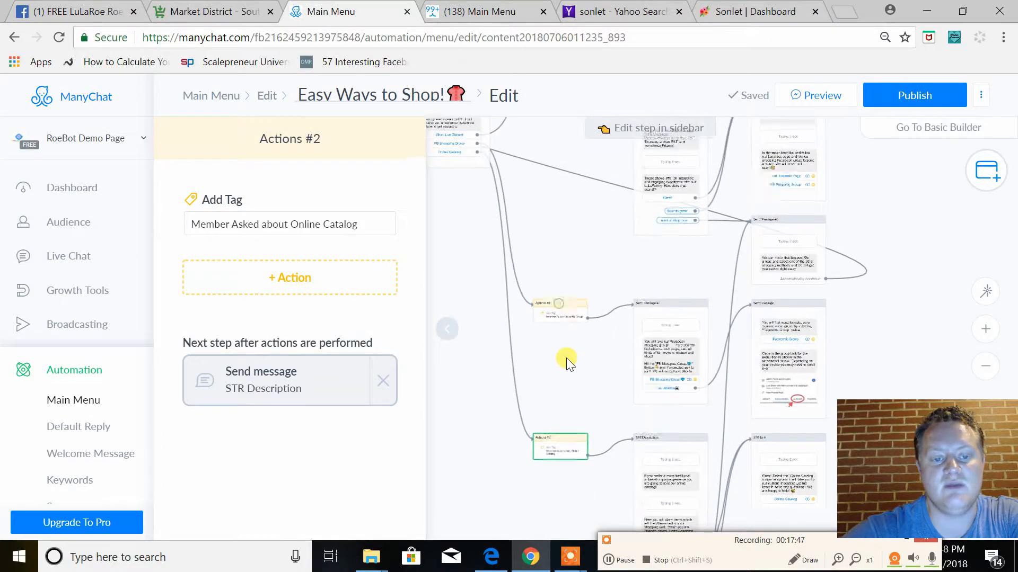
scroll(566, 196, "up", 2)
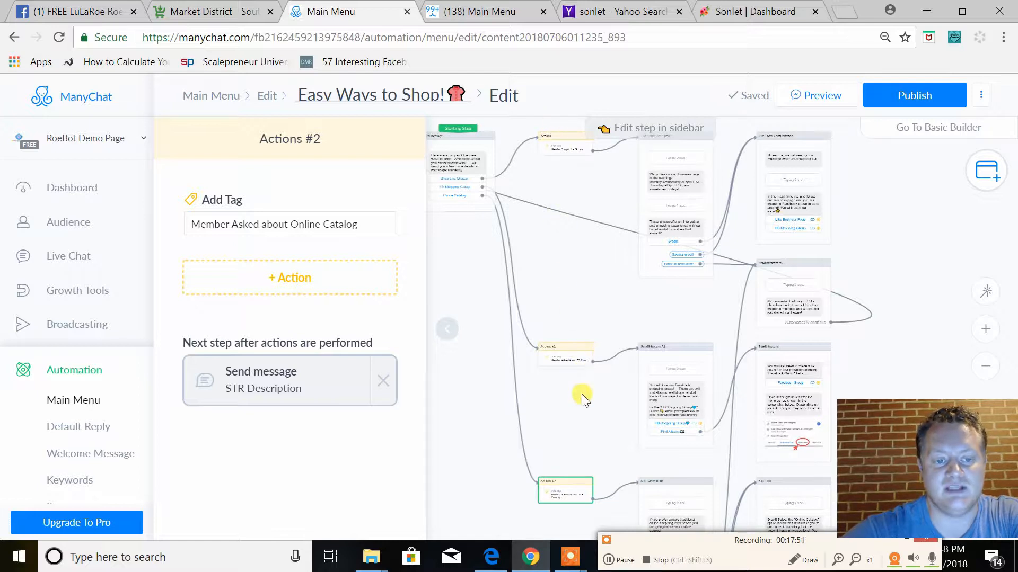
scroll(924, 193, "down", 2)
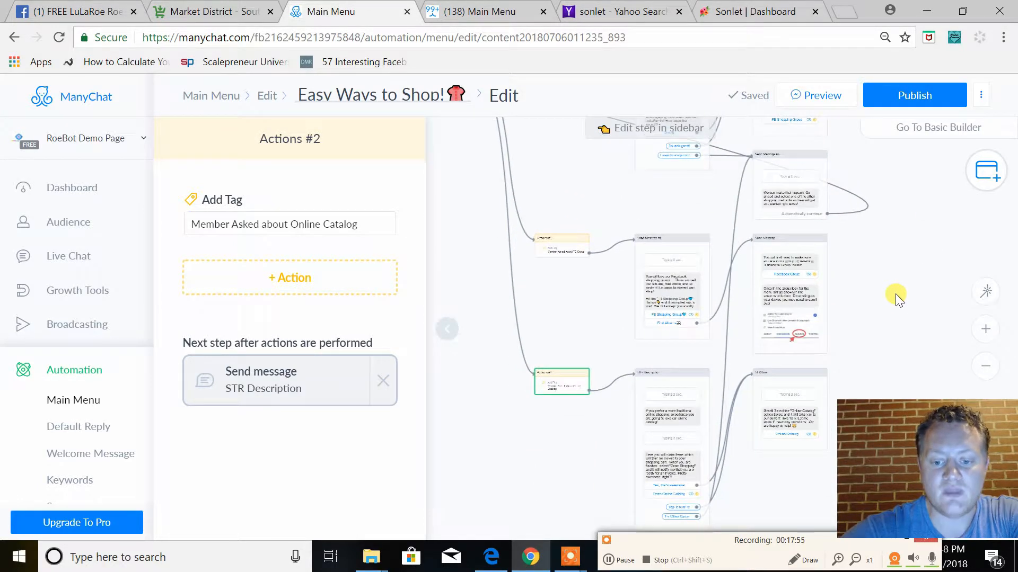
left_click_drag(876, 276, 912, 333)
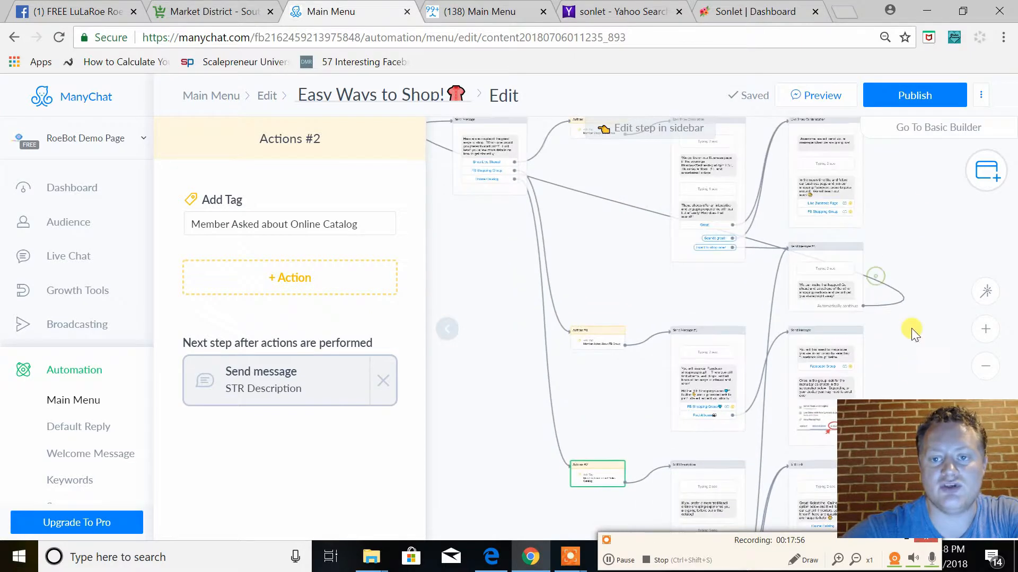
left_click(909, 102)
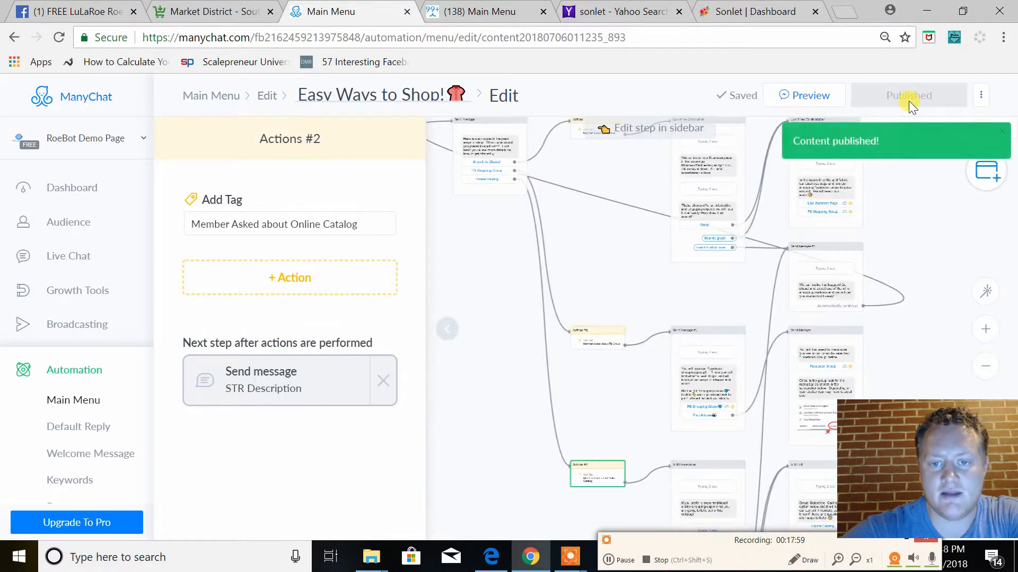
Review the Live Show Confirmation message and follow the branches leading from the starting message's three shopping buttons
left_click_drag(922, 242, 952, 278)
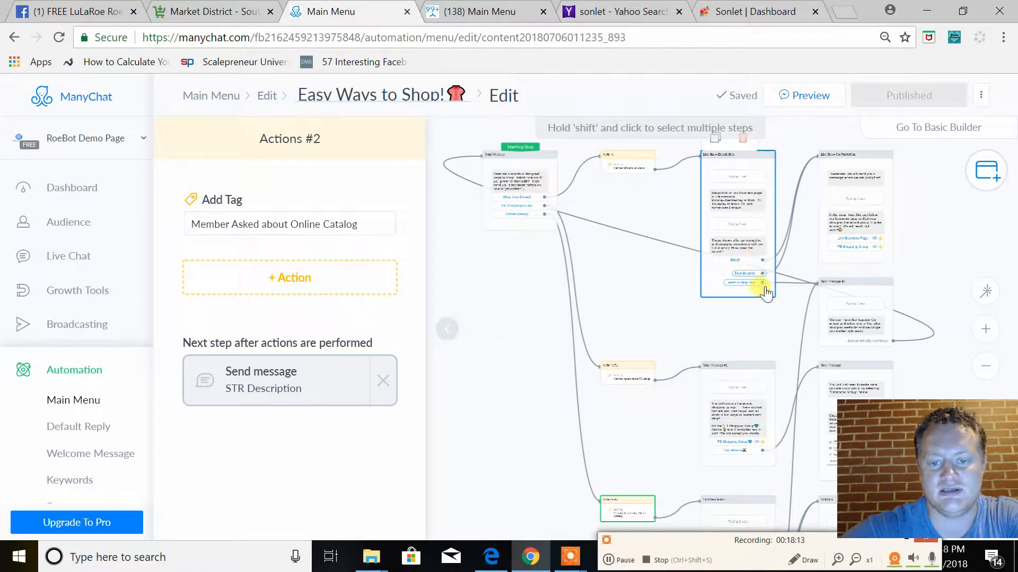
left_click_drag(933, 279, 882, 284)
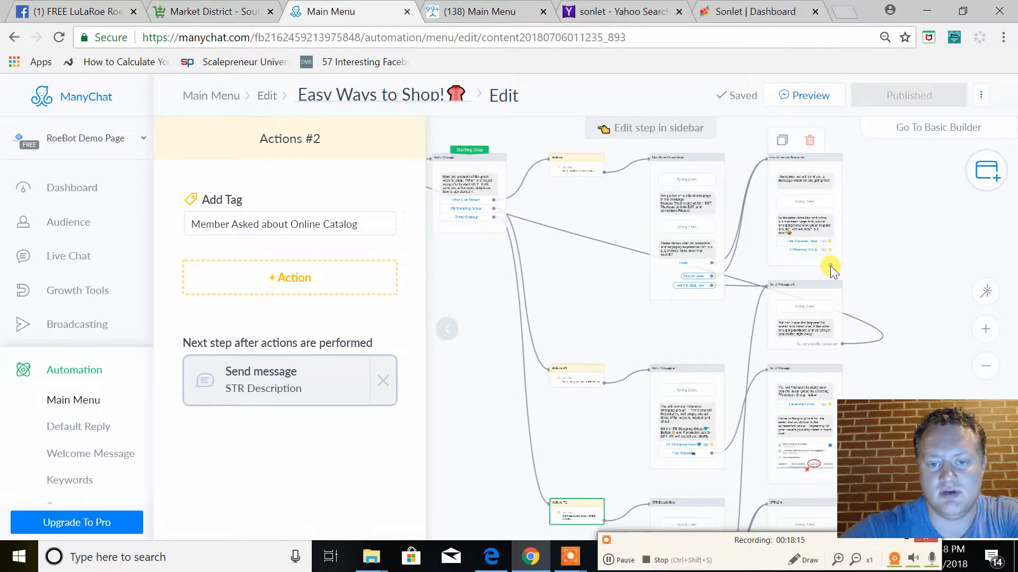
left_click(830, 266)
left_click(808, 260)
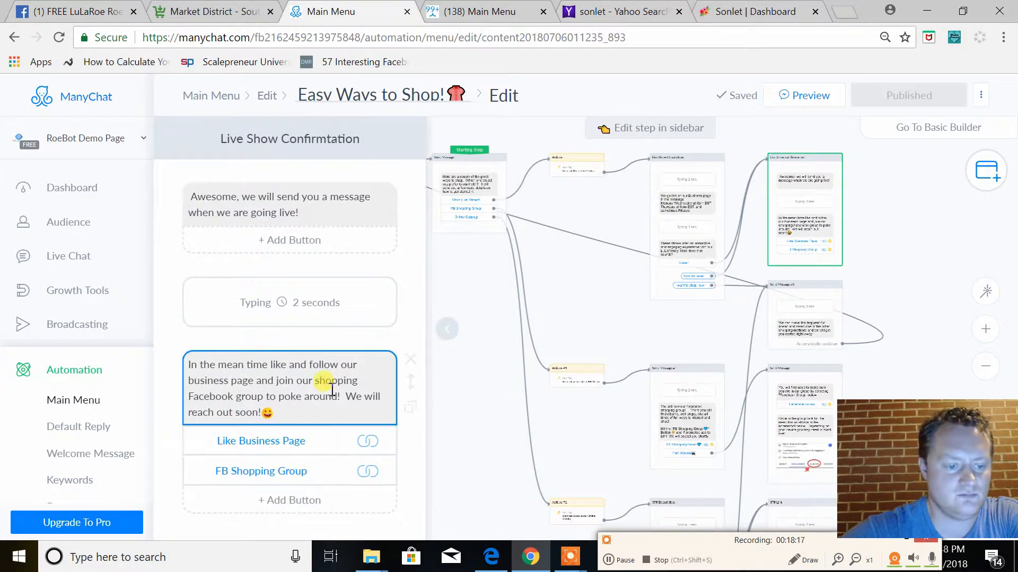
left_click_drag(610, 329, 590, 150)
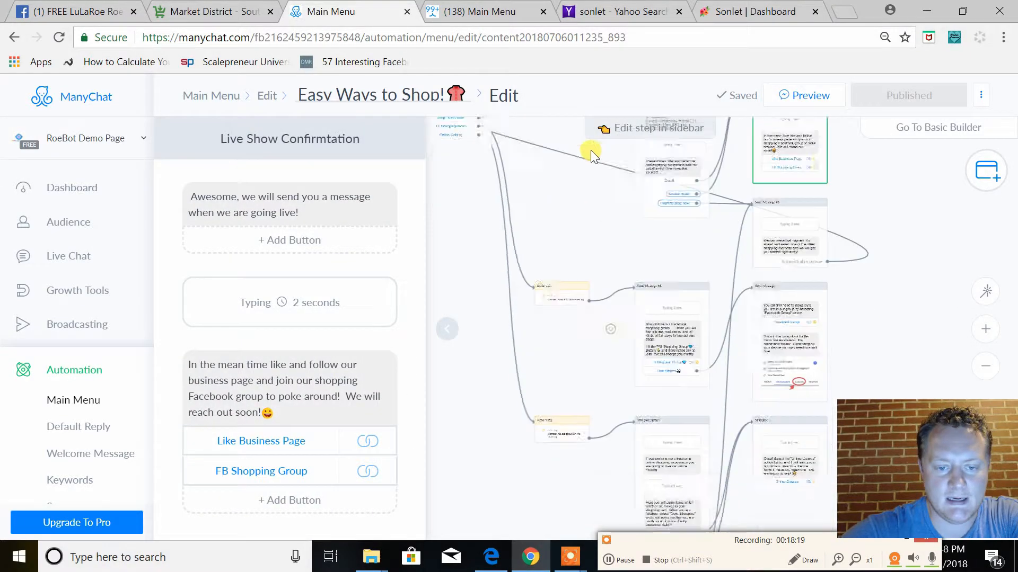
left_click_drag(743, 425, 946, 561)
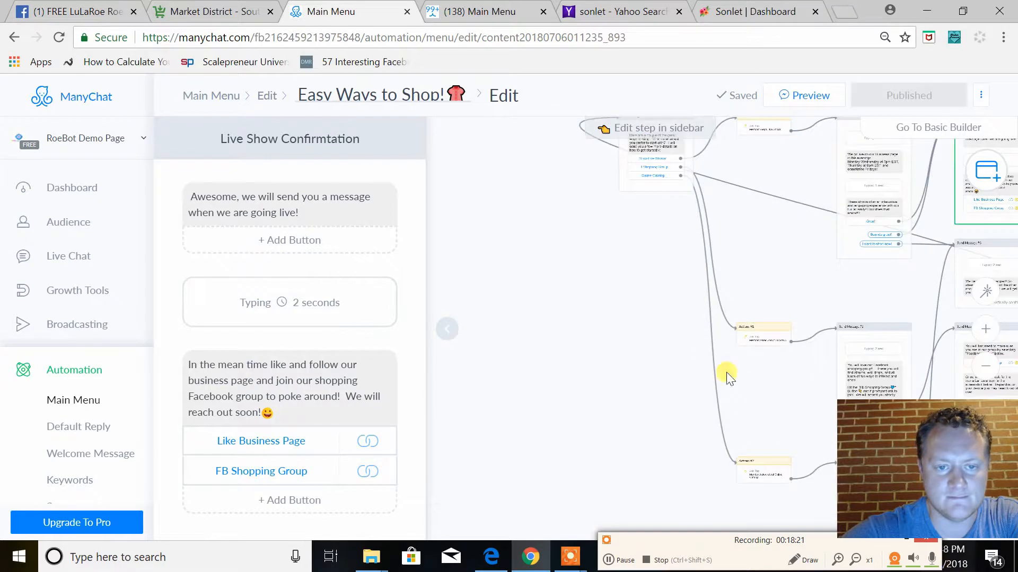
left_click_drag(709, 348, 608, 438)
scroll(555, 243, "up", 5)
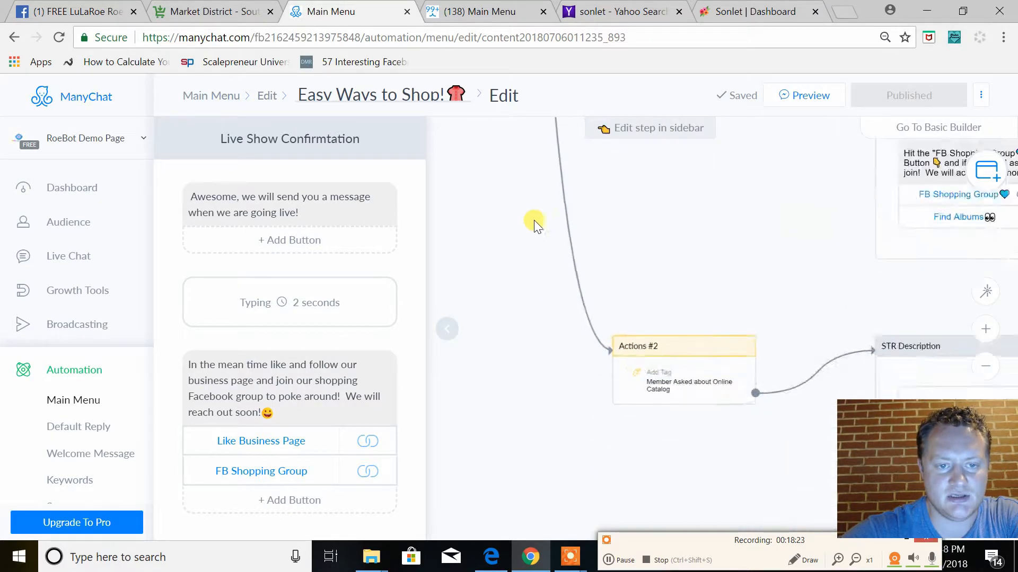
left_click_drag(696, 152, 778, 430)
left_click_drag(724, 232, 697, 412)
left_click_drag(685, 322, 750, 360)
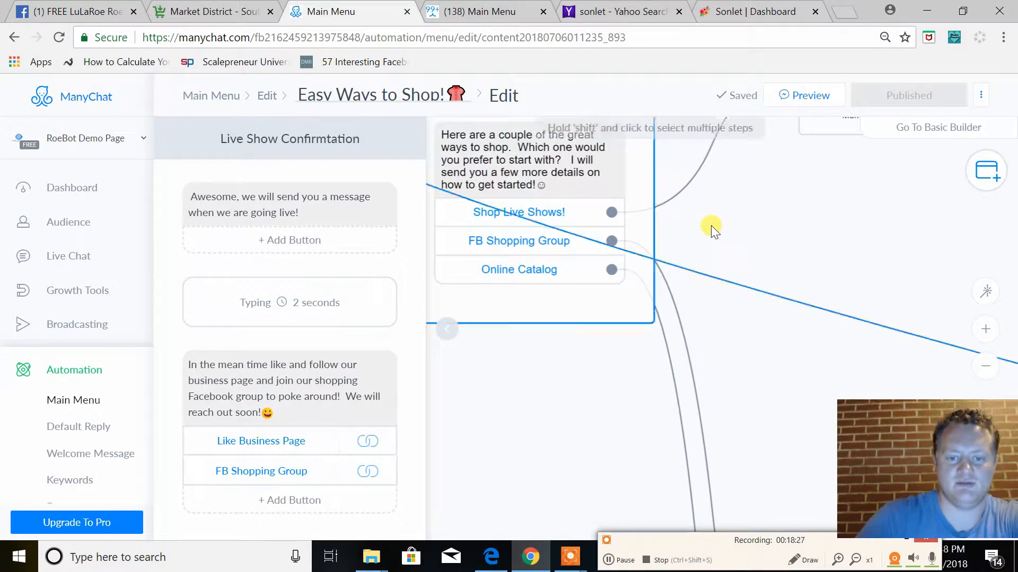
scroll(848, 348, "down", 5)
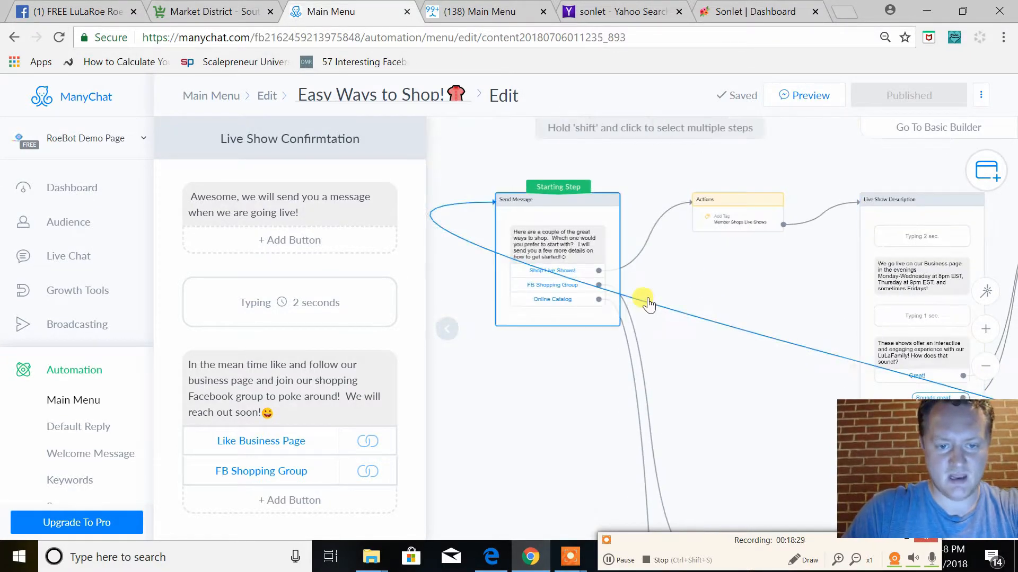
left_click_drag(598, 299, 681, 281)
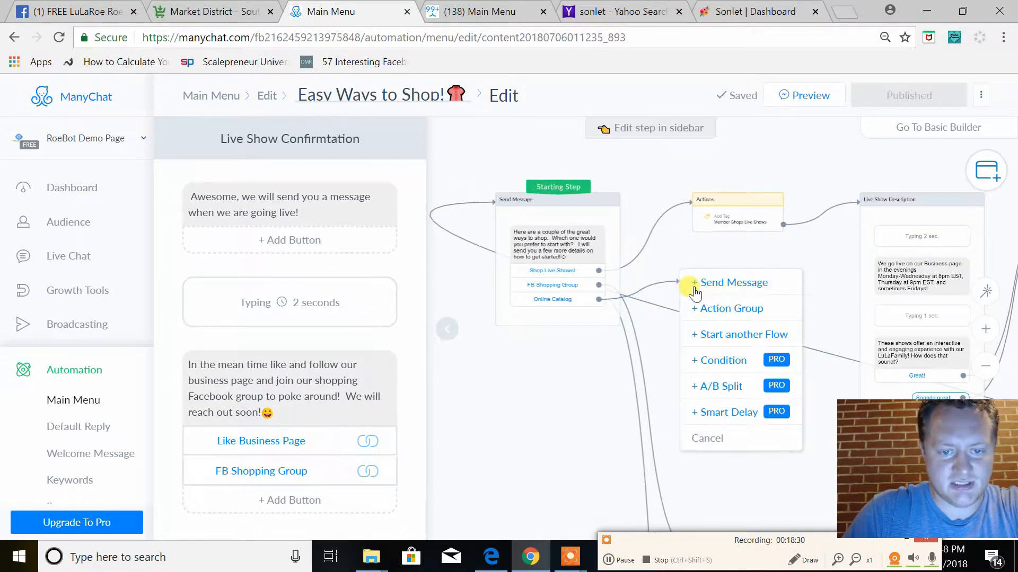
left_click(725, 286)
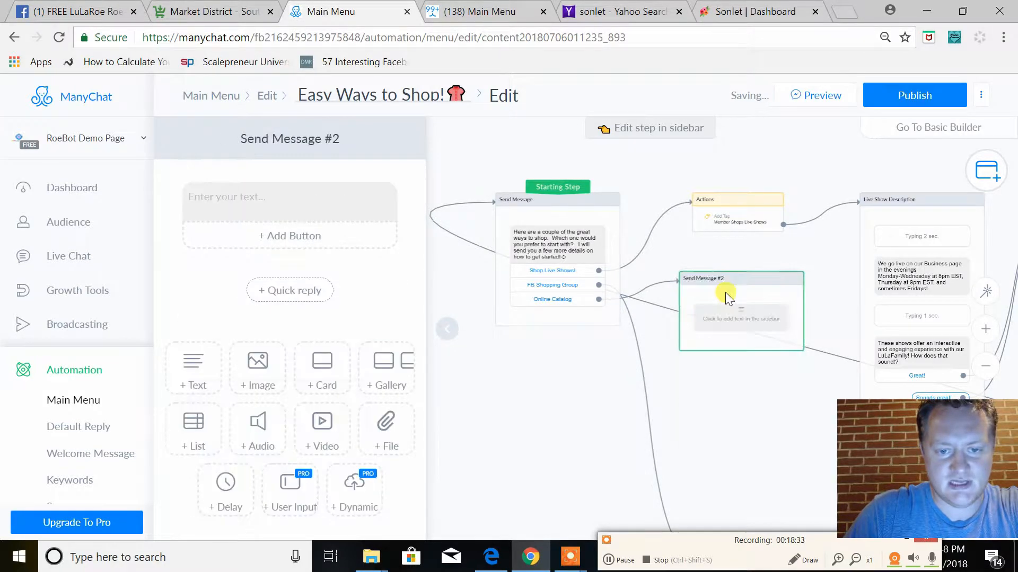
key("Delete")
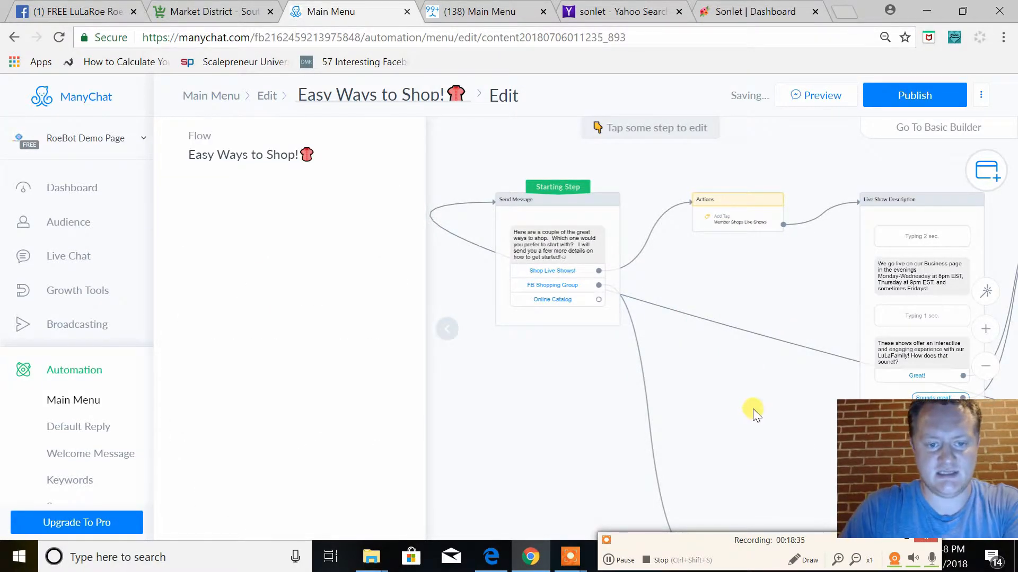
Move the Actions #1 tag step up beside the starting message and auto-arrange the flow's steps
left_click_drag(751, 407, 743, 242)
left_click_drag(754, 412, 737, 173)
left_click_drag(735, 452, 736, 295)
left_click_drag(738, 419, 731, 295)
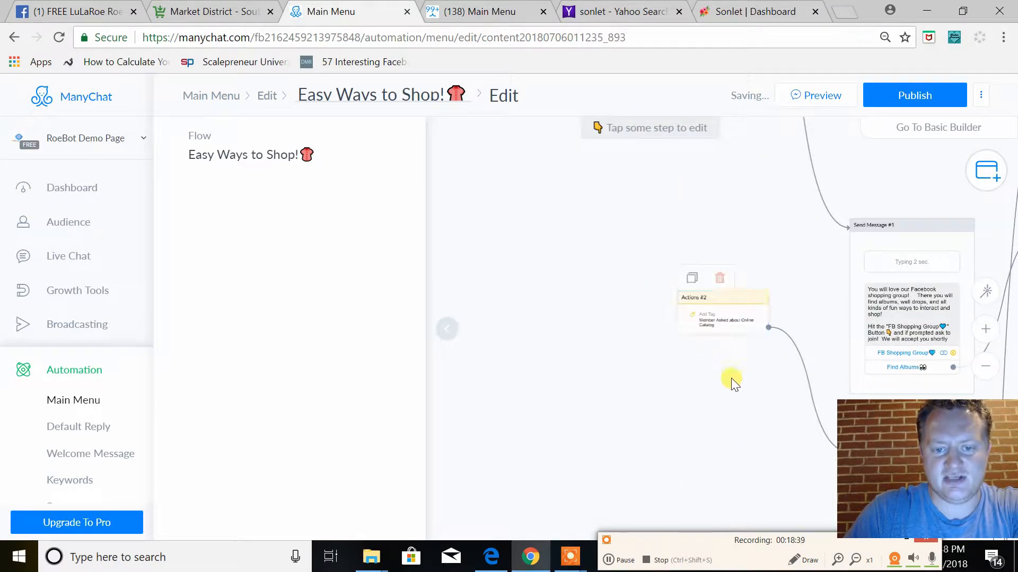
left_click_drag(750, 394, 711, 428)
scroll(668, 209, "up", 5)
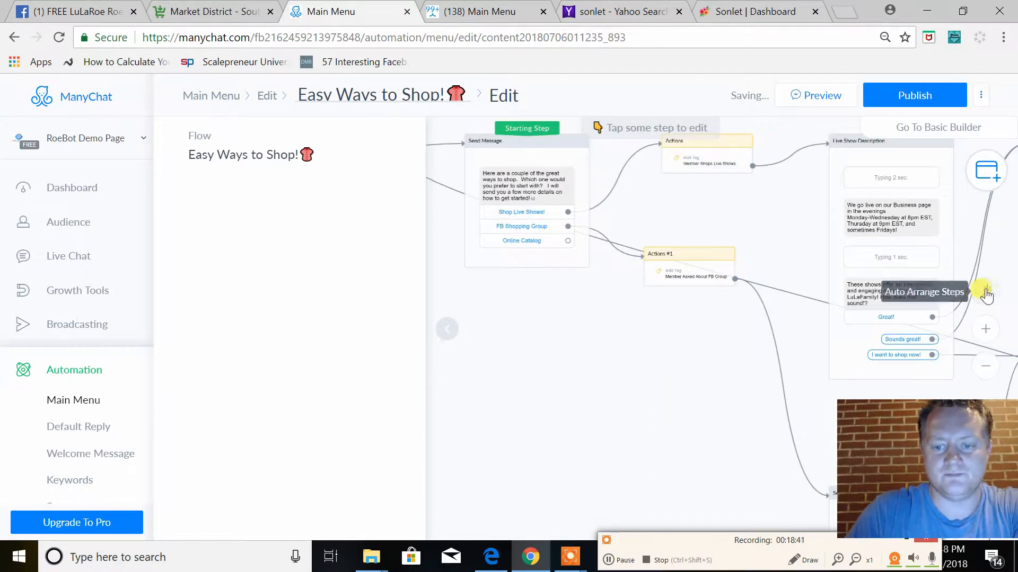
left_click_drag(546, 349, 588, 349)
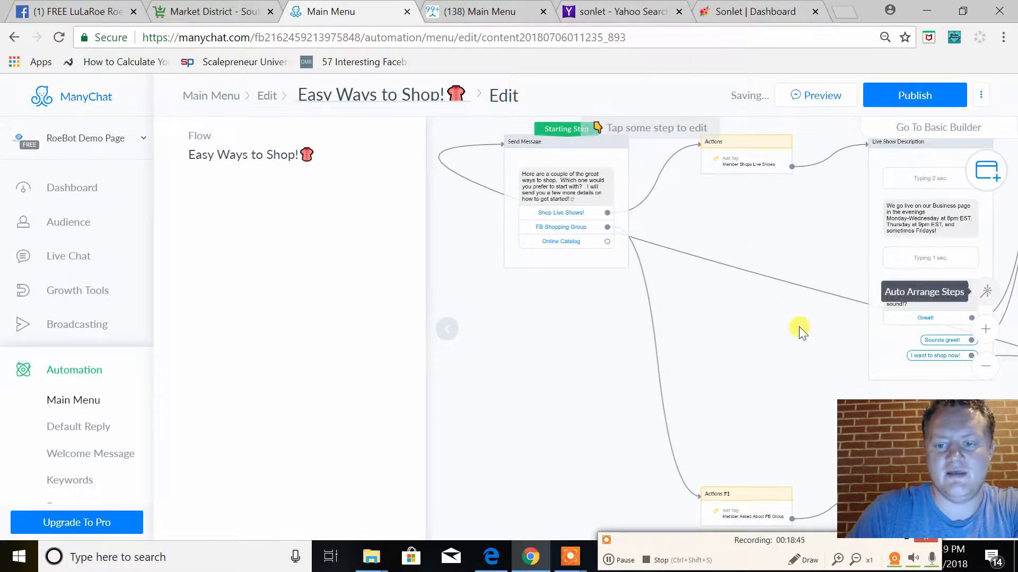
Shift Send Message #6 out of alignment, auto-arrange the flow's steps and check the overall layout
left_click_drag(740, 359, 494, 352)
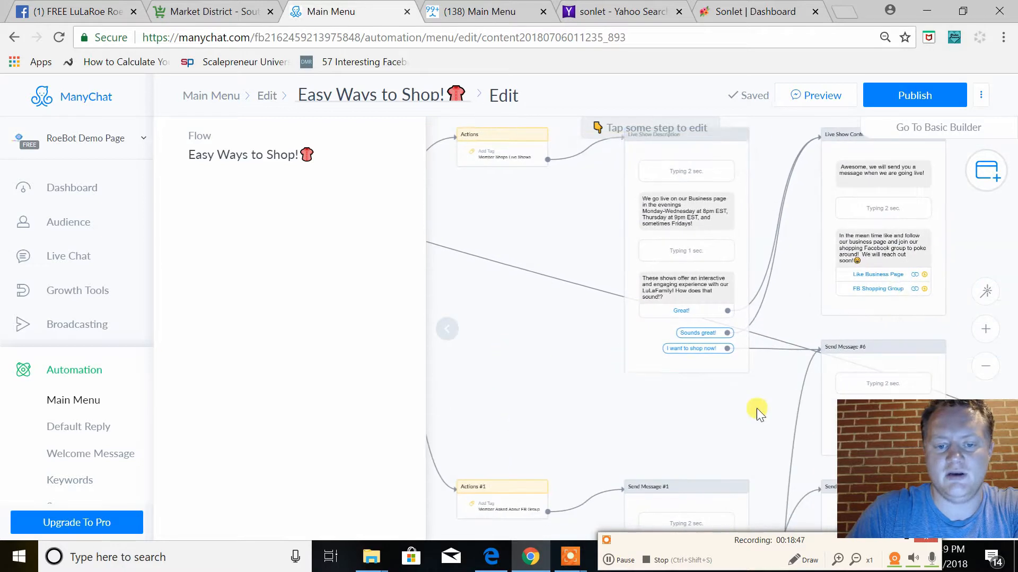
left_click_drag(756, 408, 543, 404)
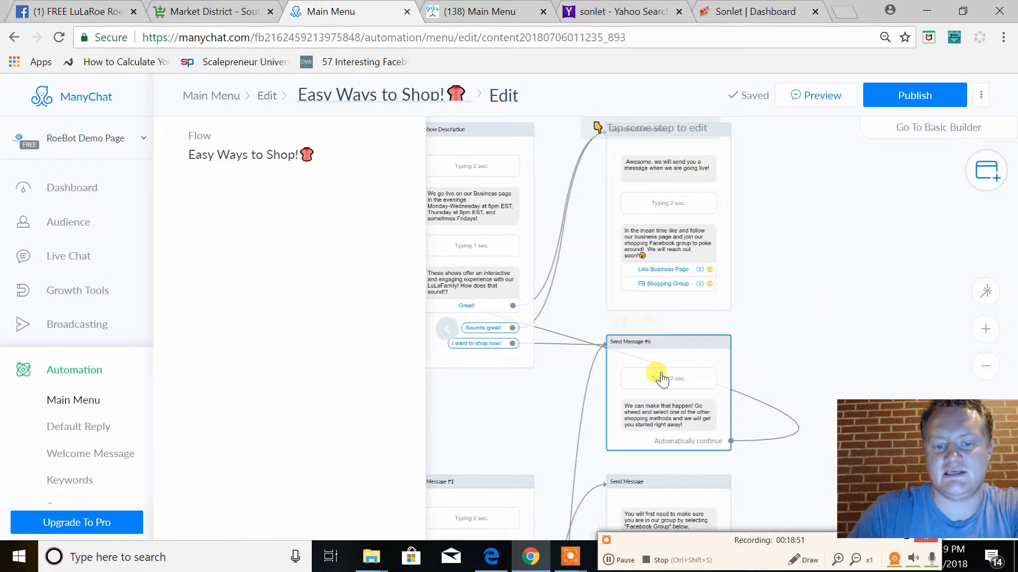
left_click_drag(657, 376, 856, 294)
left_click(986, 291)
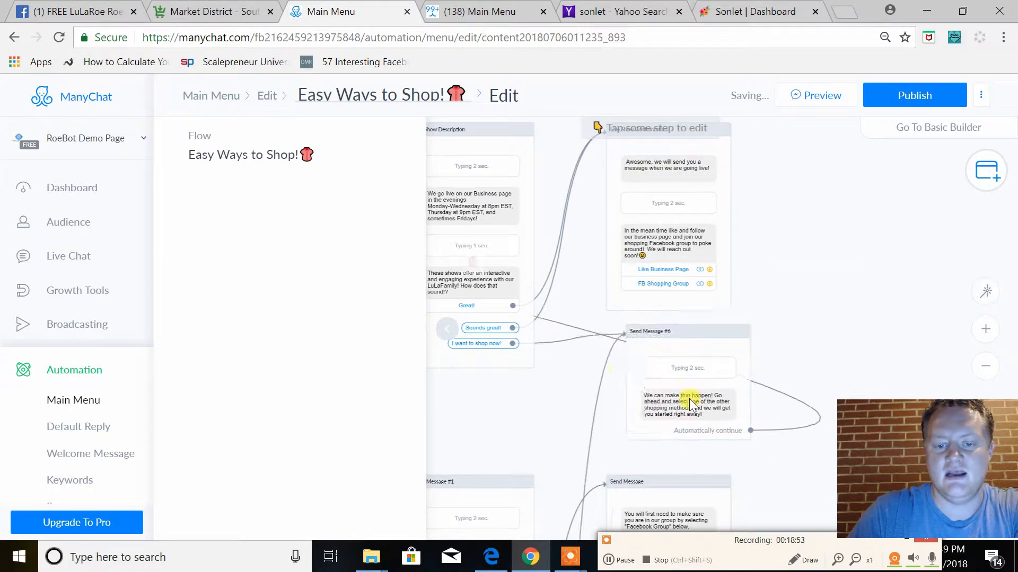
left_click(985, 366)
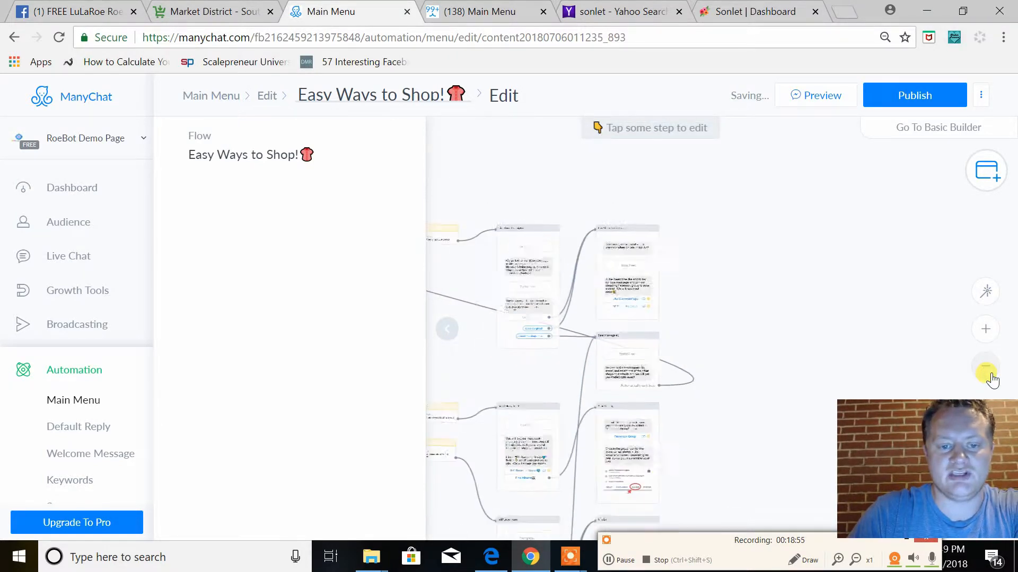
left_click(985, 329)
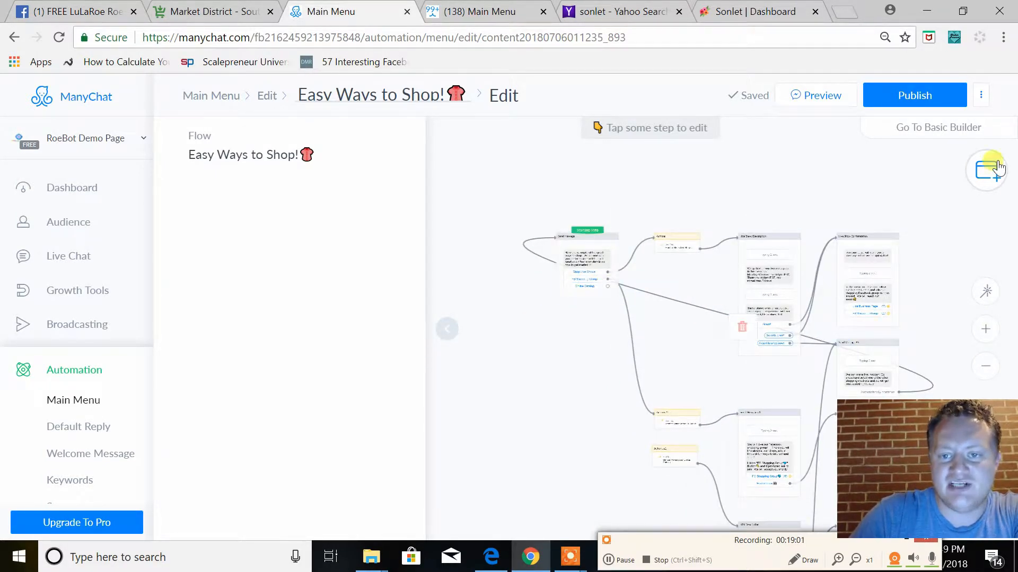
Connect the starting message's Online Catalog button to the Actions #2 tag step and publish the "Easy Ways to Shop!" flow
left_click(932, 99)
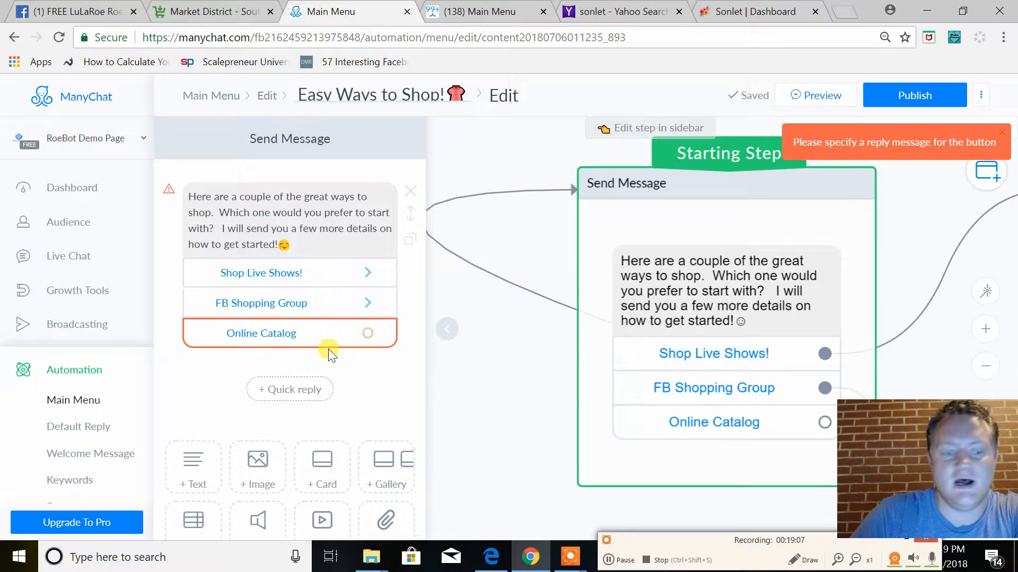
left_click(985, 366)
left_click_drag(896, 367, 767, 140)
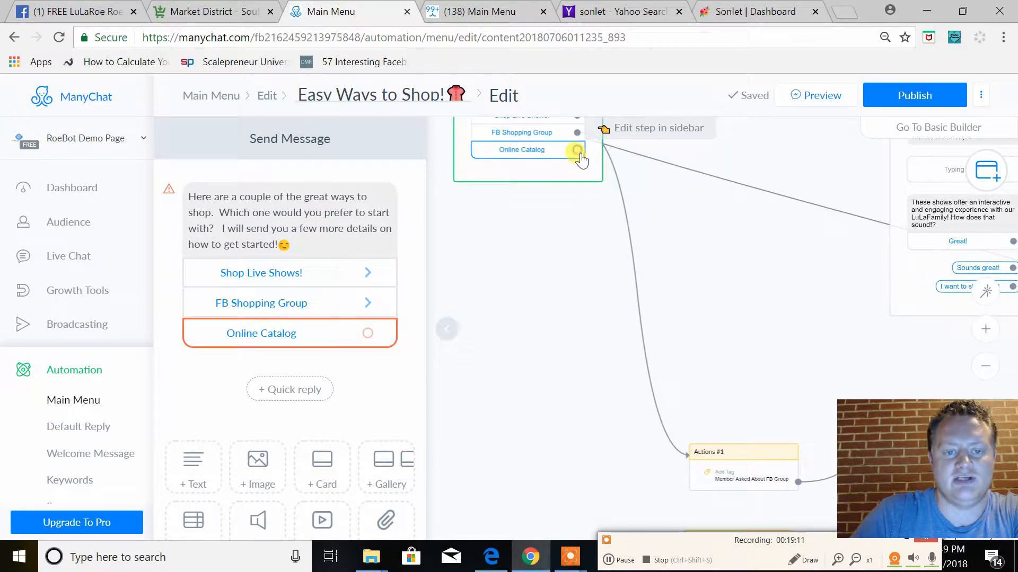
left_click(985, 366)
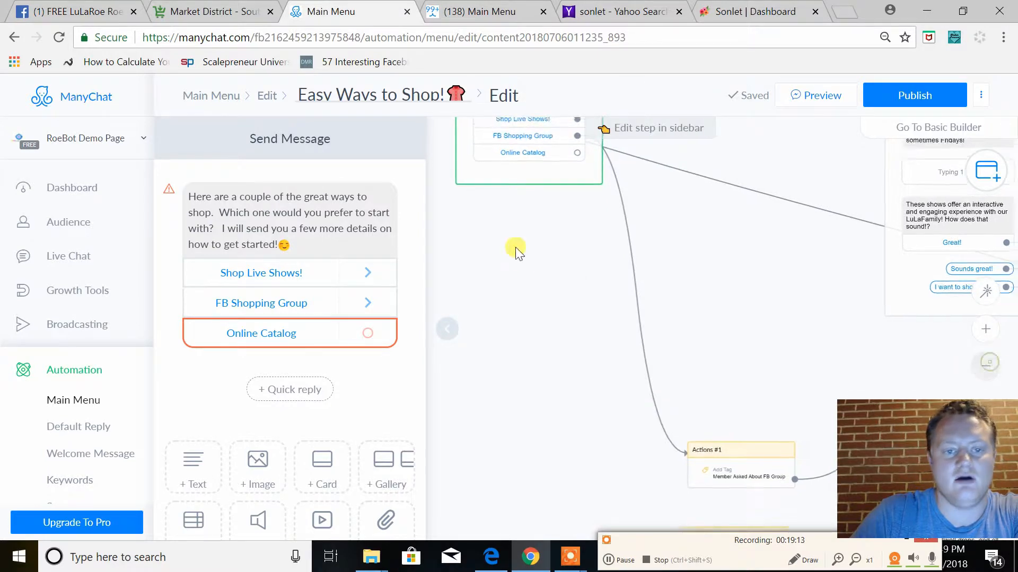
left_click_drag(653, 350, 642, 329)
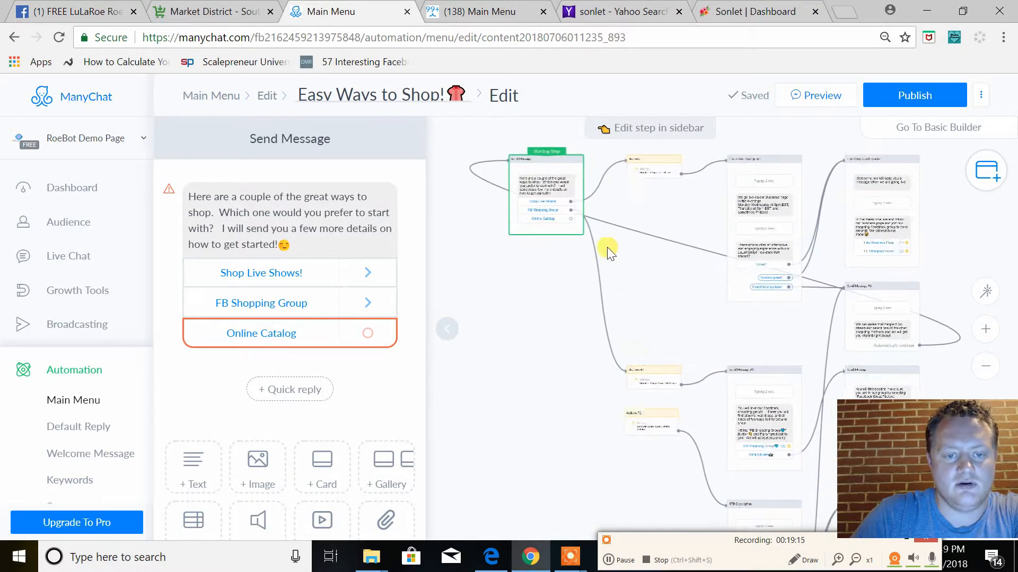
left_click_drag(570, 218, 628, 437)
left_click(881, 96)
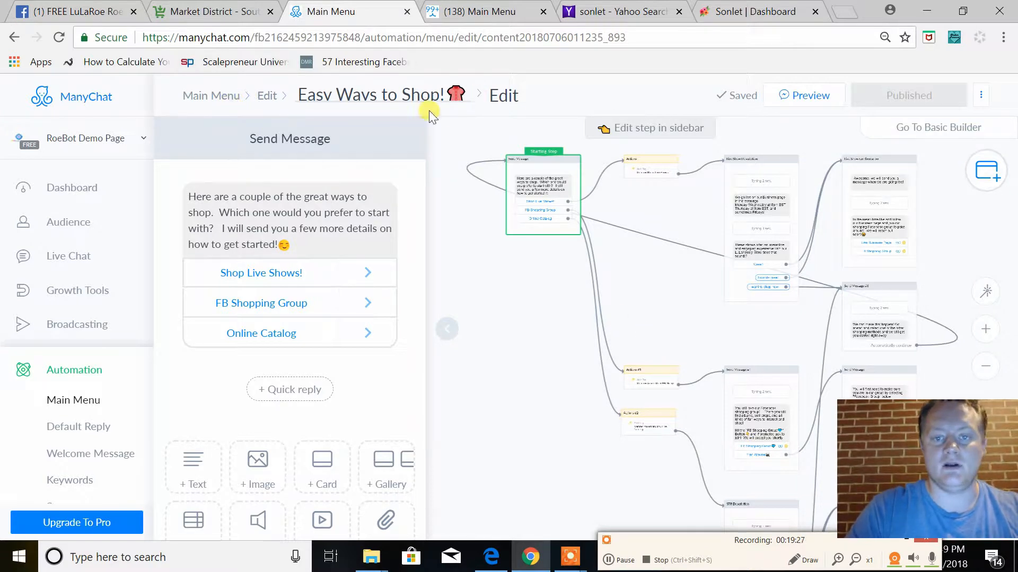
Review the starting message of the flow behind the "Easy Ways to Shop!" menu item and return to the main menu editor
left_click(221, 97)
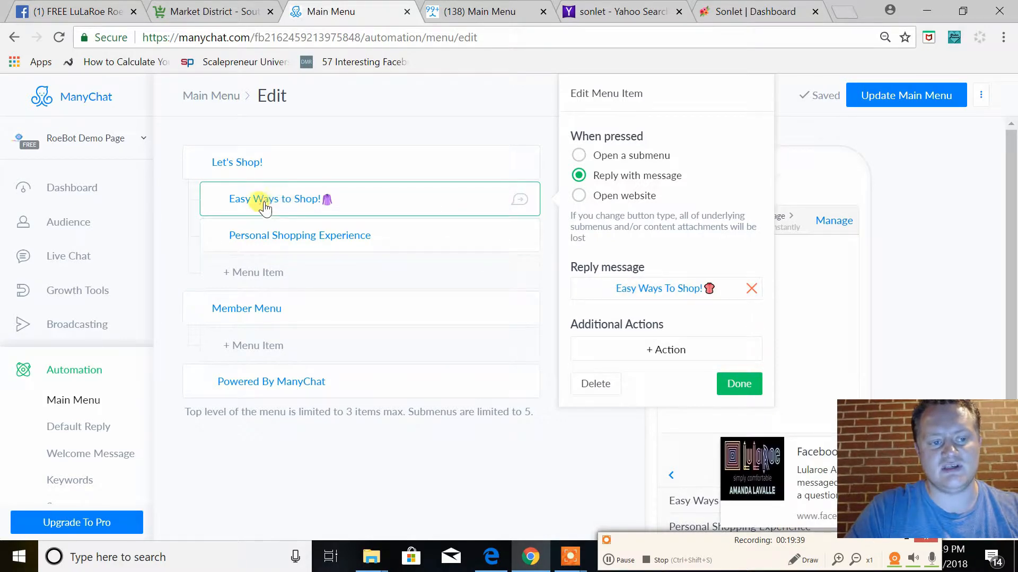
left_click(655, 289)
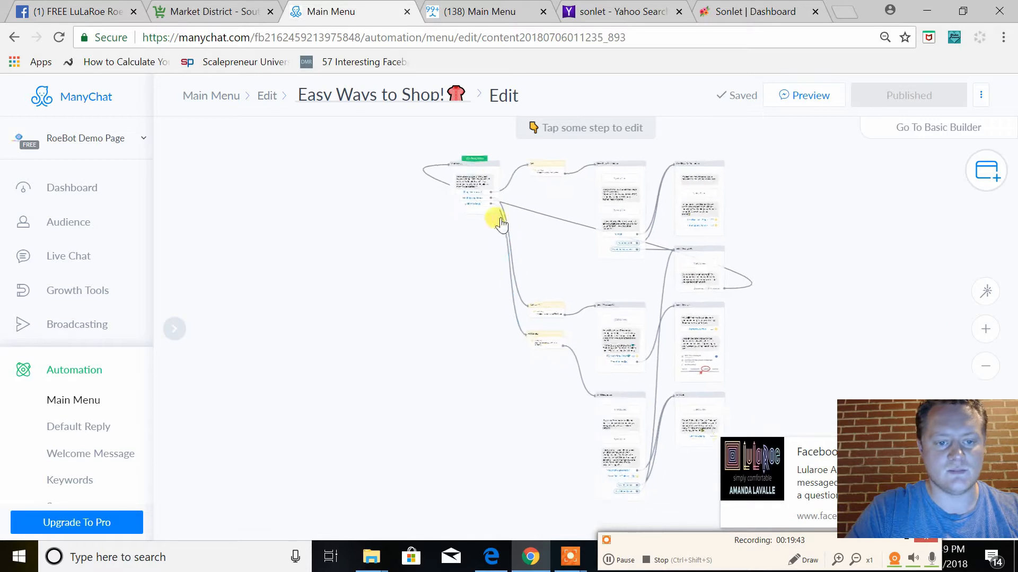
left_click(477, 169)
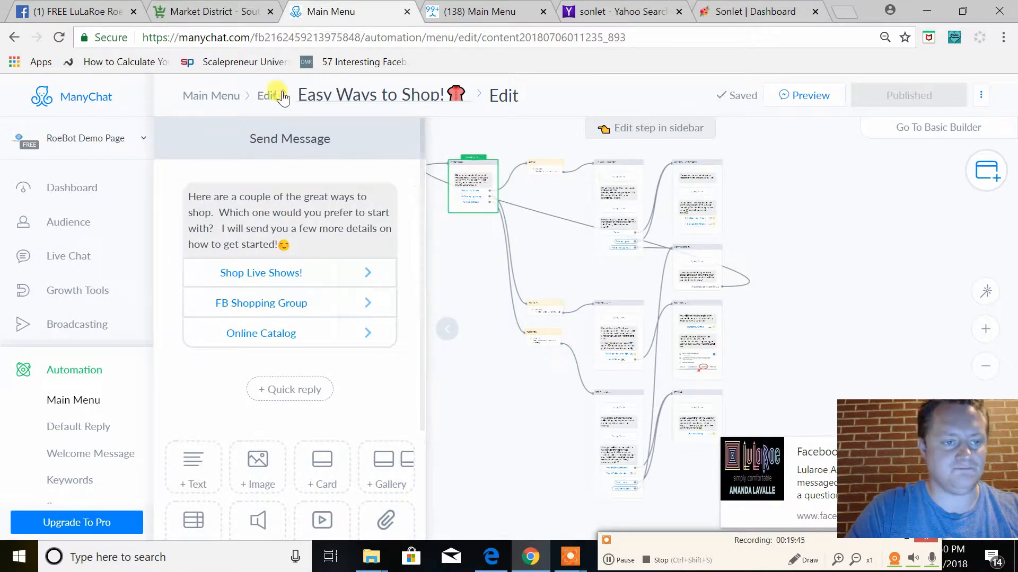
left_click(217, 97)
Create a new reply message for the "Personal Shopping Experience" menu item and show it in the Flow Builder
left_click(373, 236)
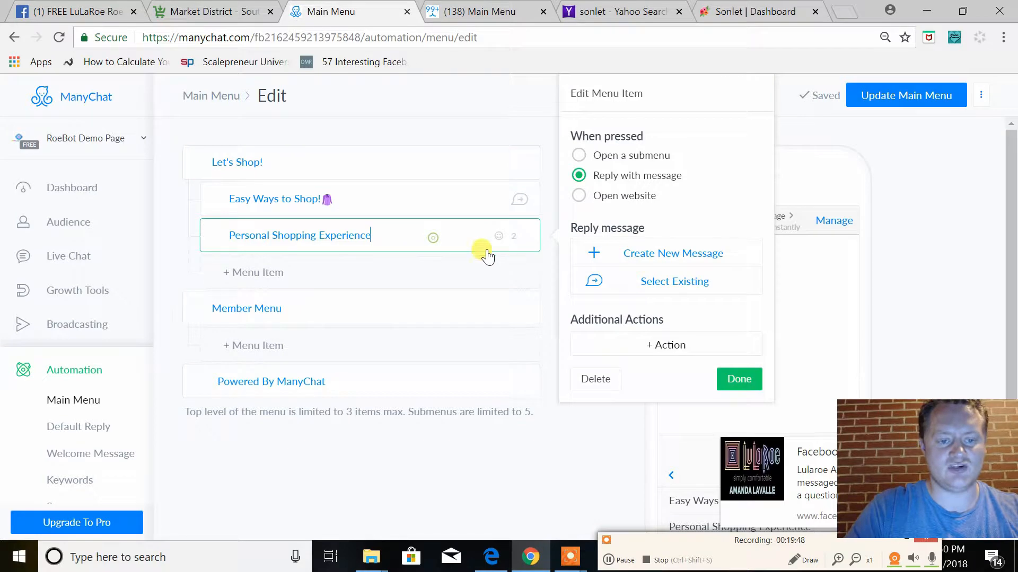
left_click(668, 257)
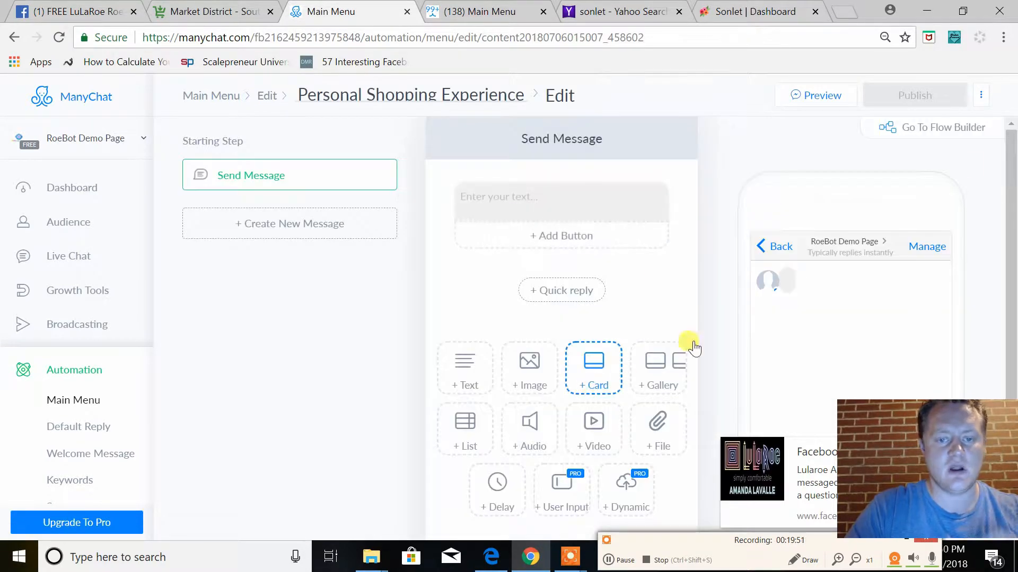
left_click(943, 136)
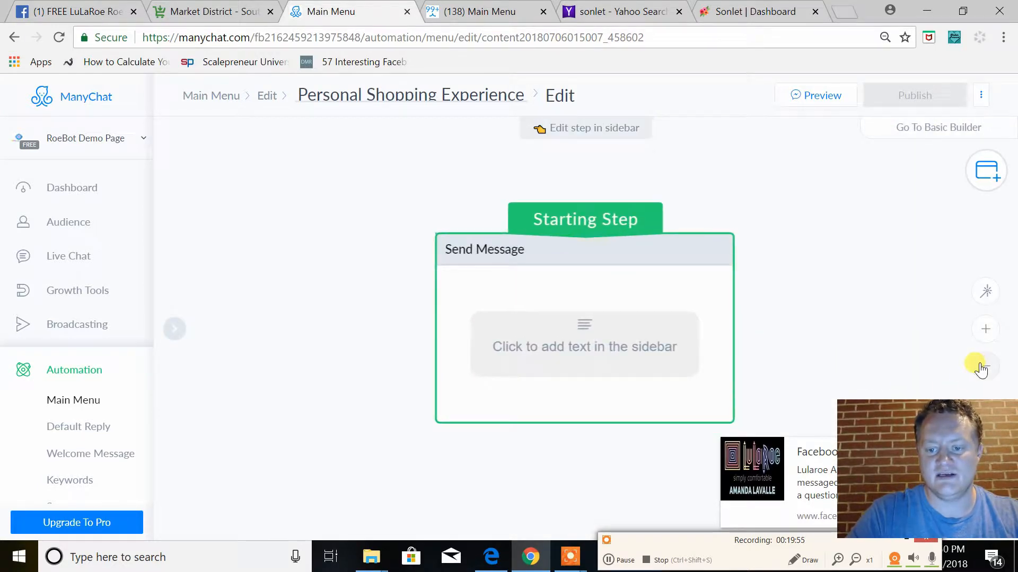
left_click_drag(949, 358, 743, 358)
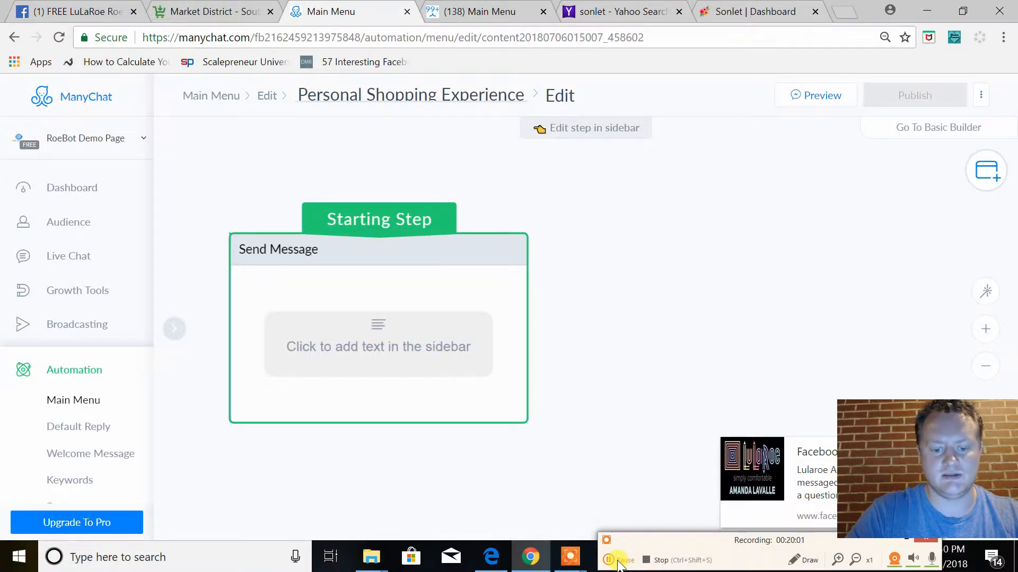
left_click(625, 561)
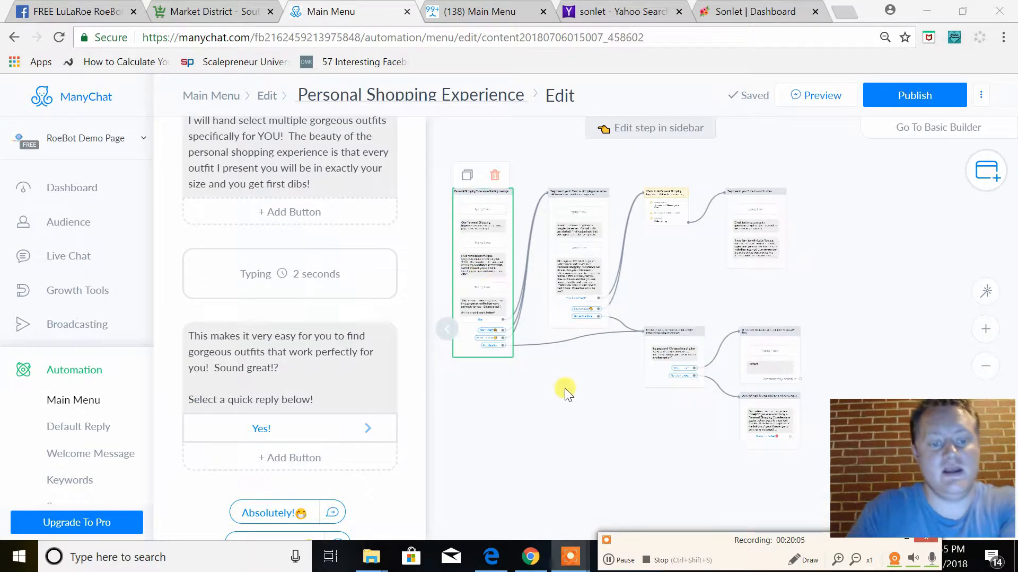
Review the Personal Shopping Experience starting message, including its typing delays, texts, Yes! button and quick replies
scroll(556, 345, "down", 3)
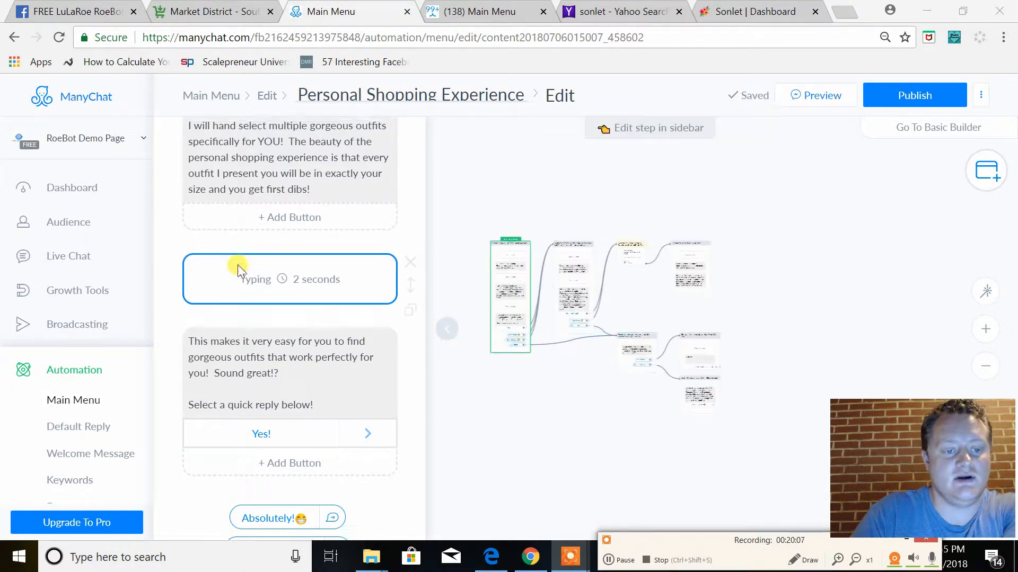
scroll(234, 269, "up", 3)
scroll(307, 263, "up", 3)
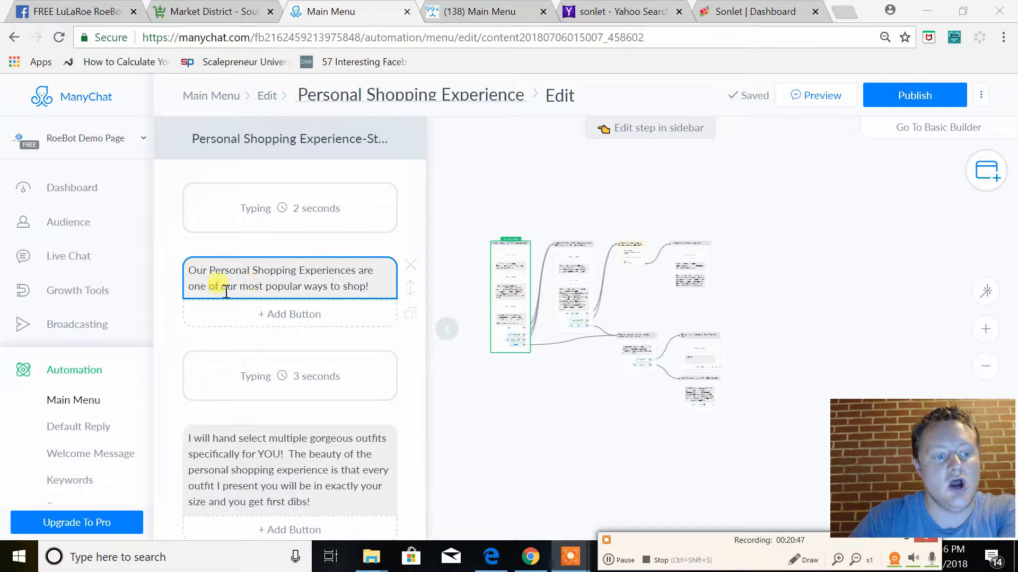
scroll(313, 345, "down", 3)
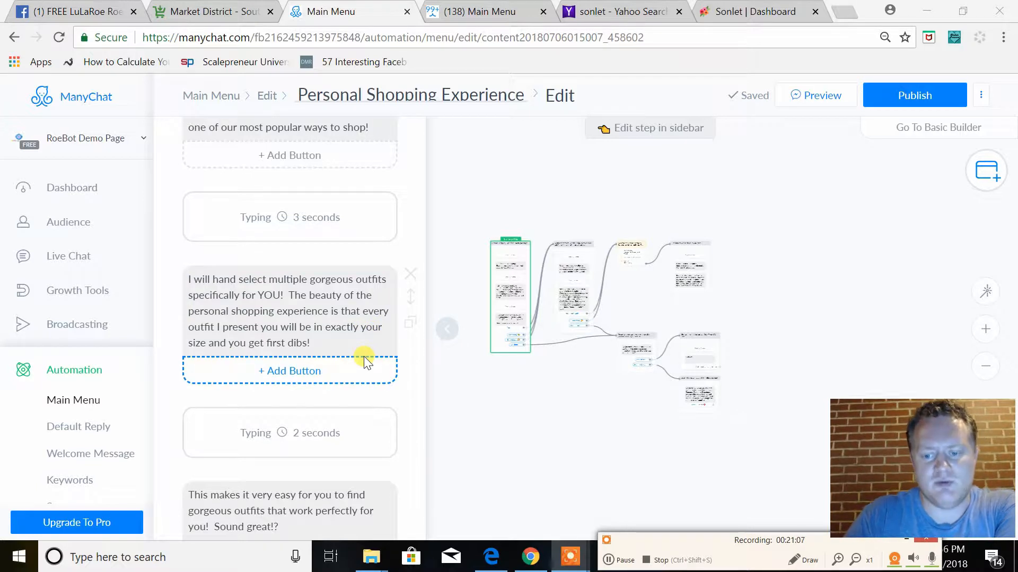
scroll(350, 350, "down", 3)
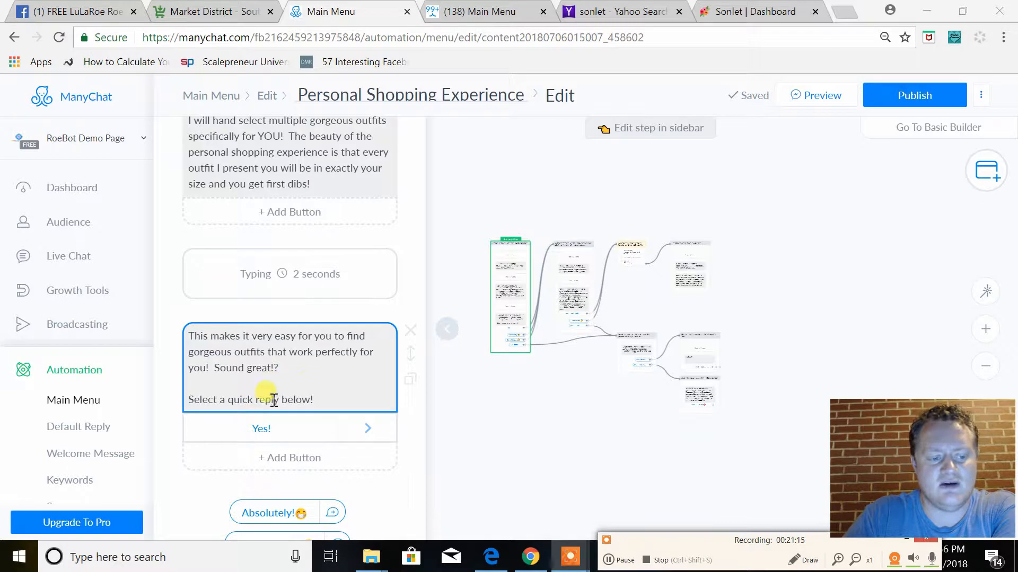
scroll(311, 381, "down", 3)
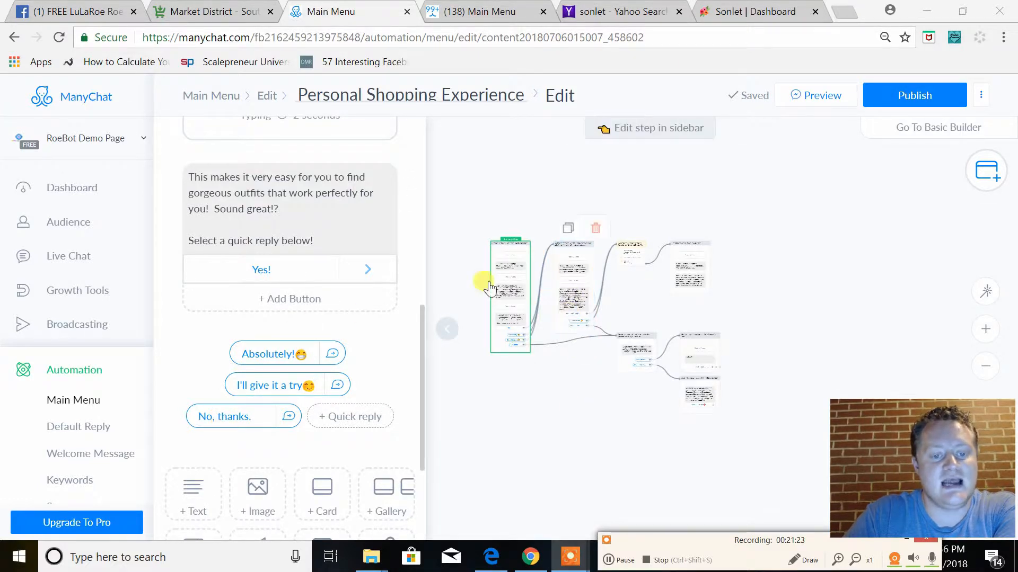
Examine the message sent in response to yes, including its introduction, purchase-intention note and reply options
left_click(572, 295)
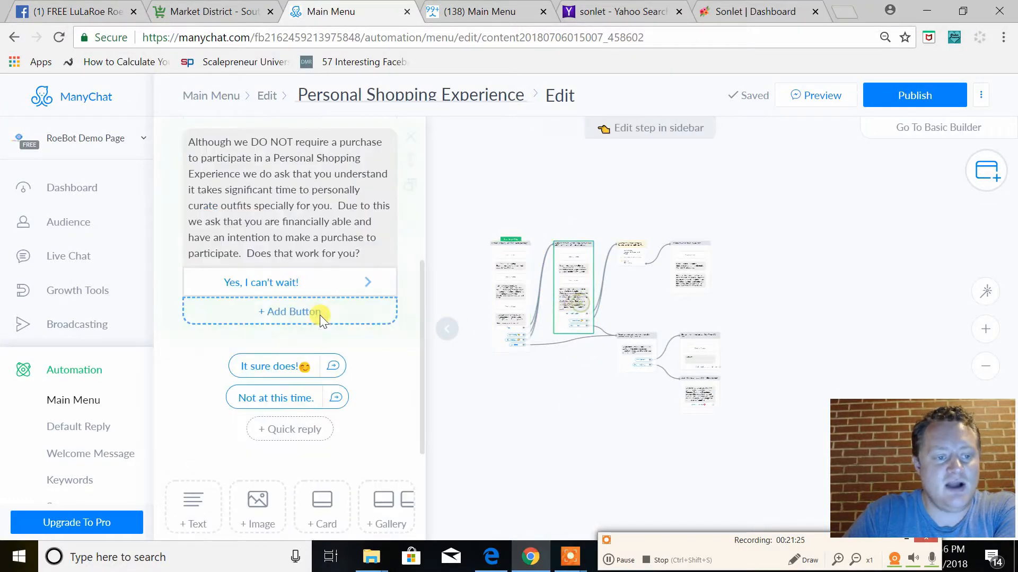
scroll(344, 332, "up", 2)
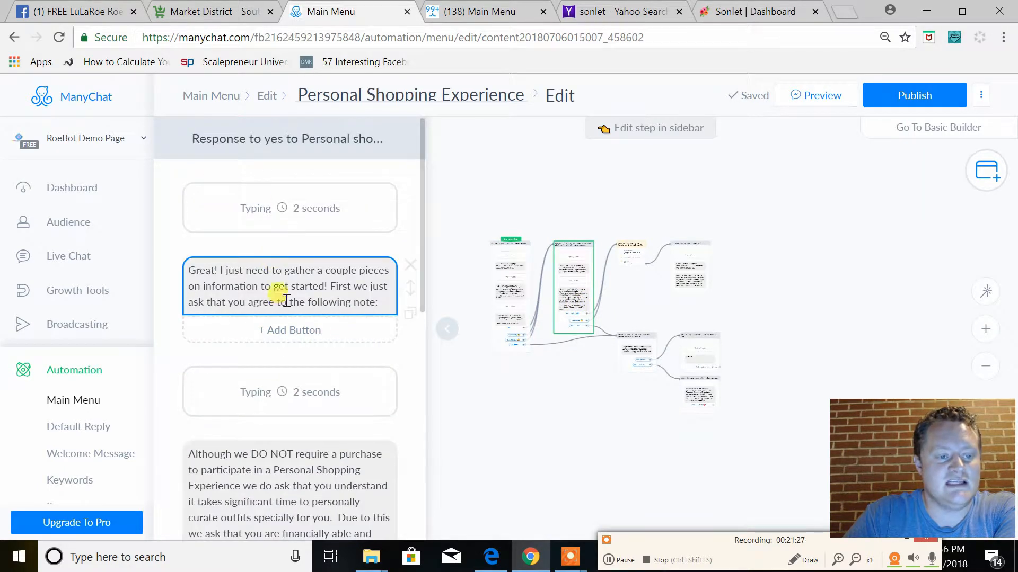
left_click(355, 302)
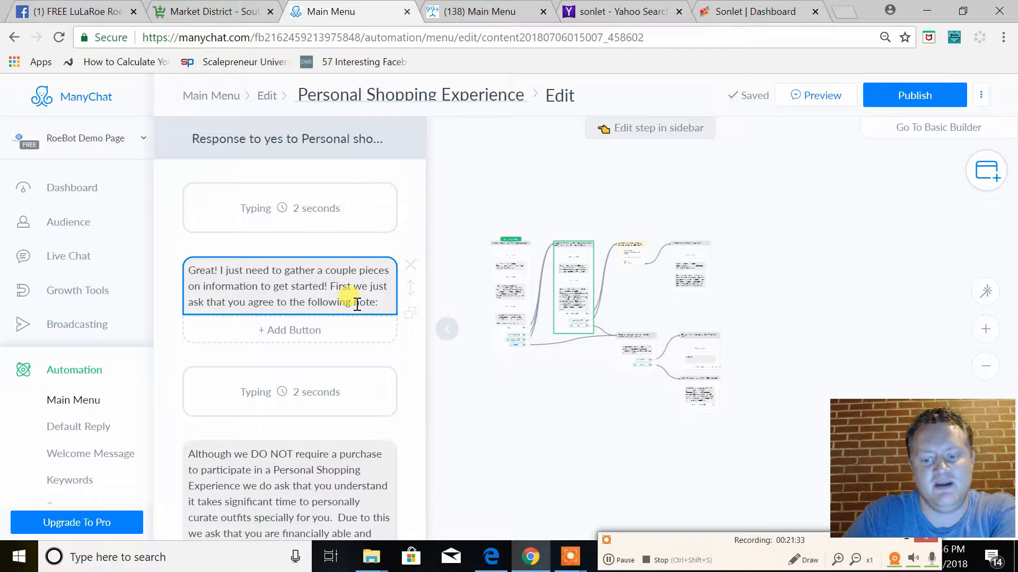
scroll(357, 304, "down", 4)
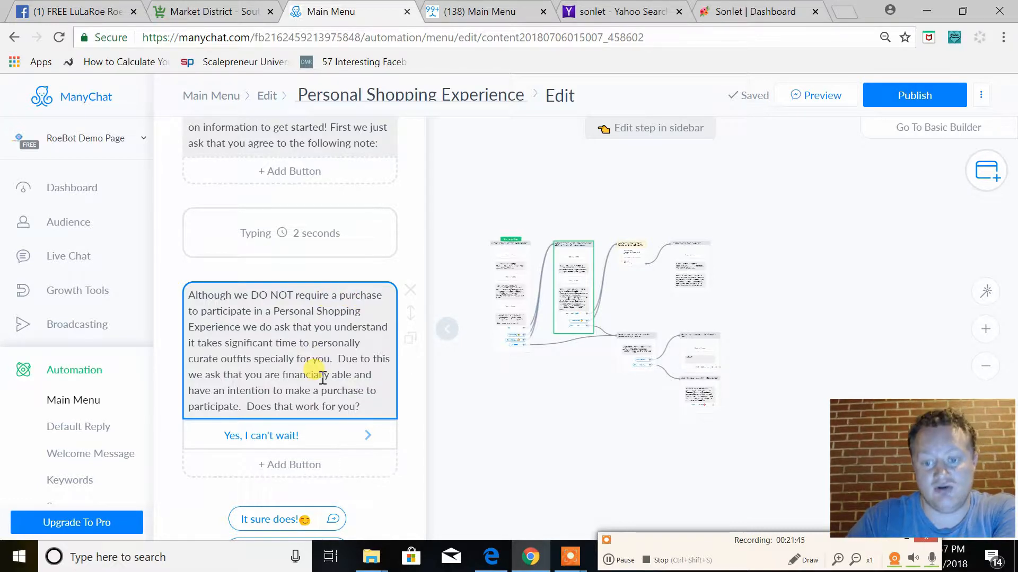
scroll(322, 379, "up", 3)
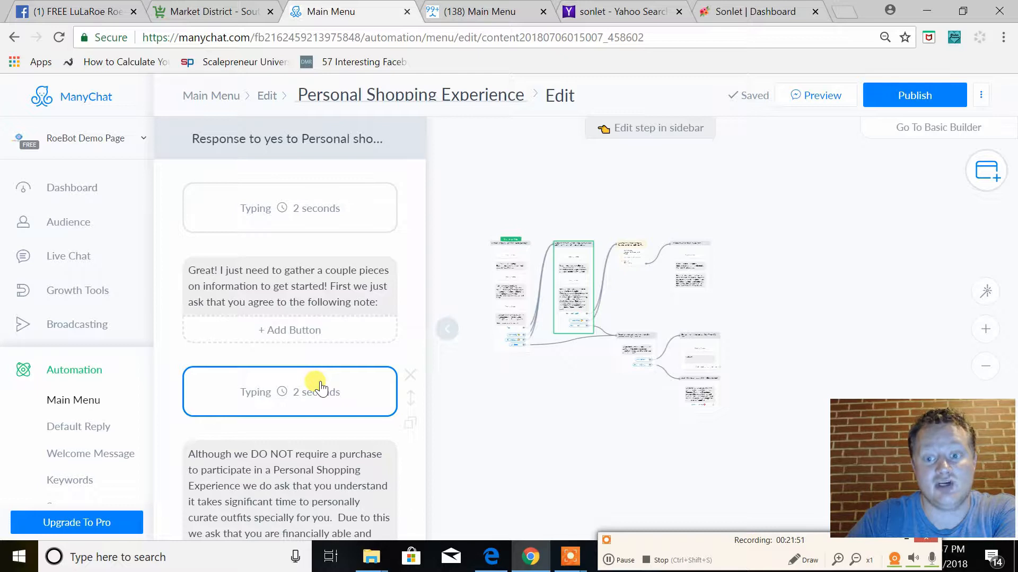
left_click(214, 276)
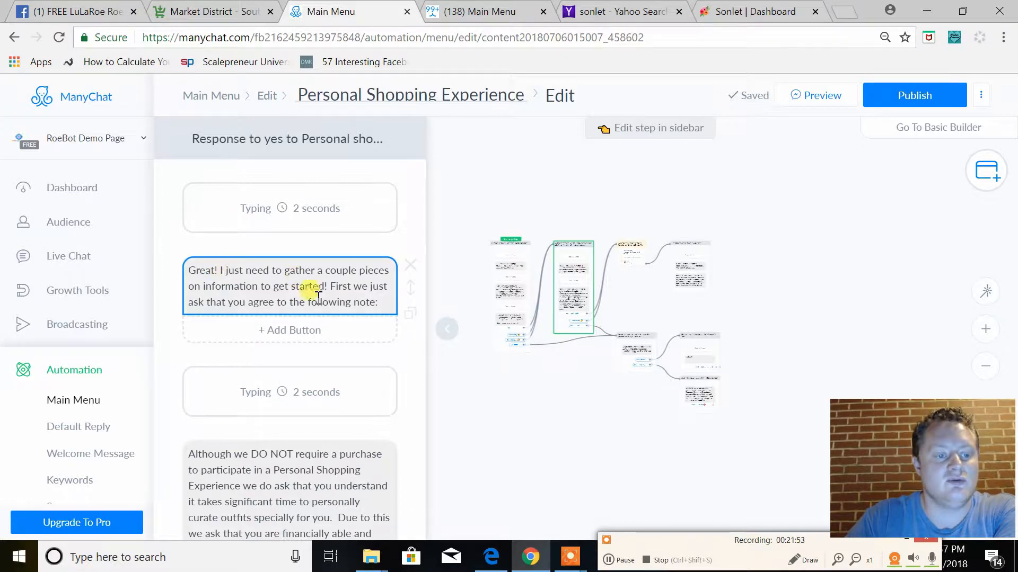
Review the response-to-yes message again, from its introductory text and purchase-intention note to the Yes, I can't wait! button and quick replies
scroll(303, 323, "down", 3)
scroll(245, 196, "up", 2)
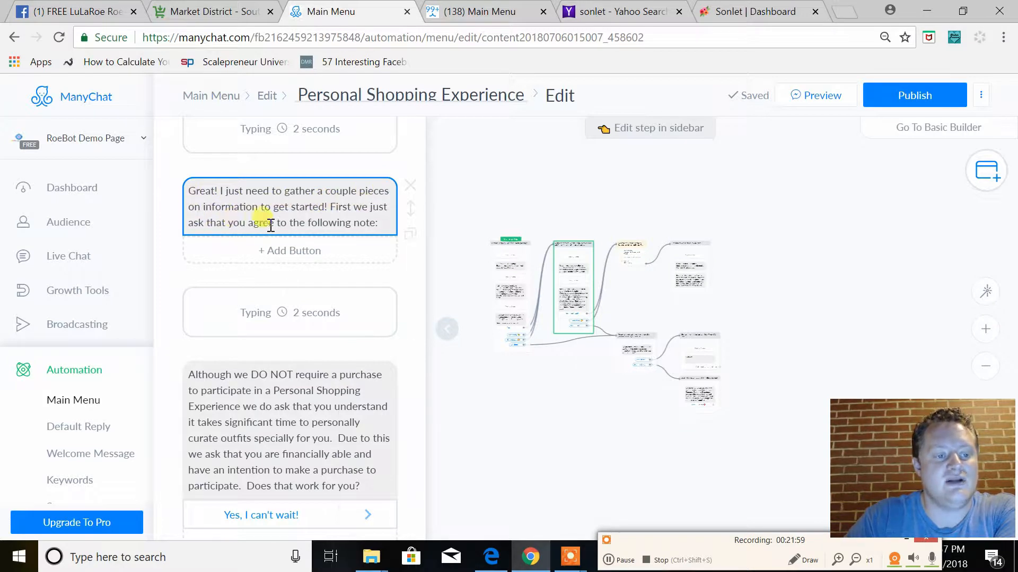
left_click(334, 313)
left_click(326, 311)
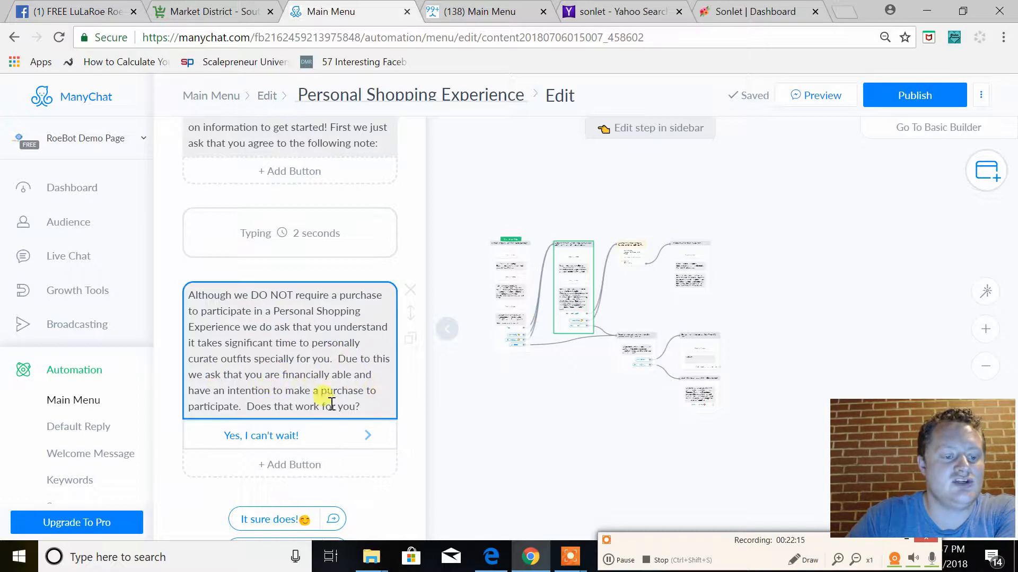
scroll(344, 387, "down", 3)
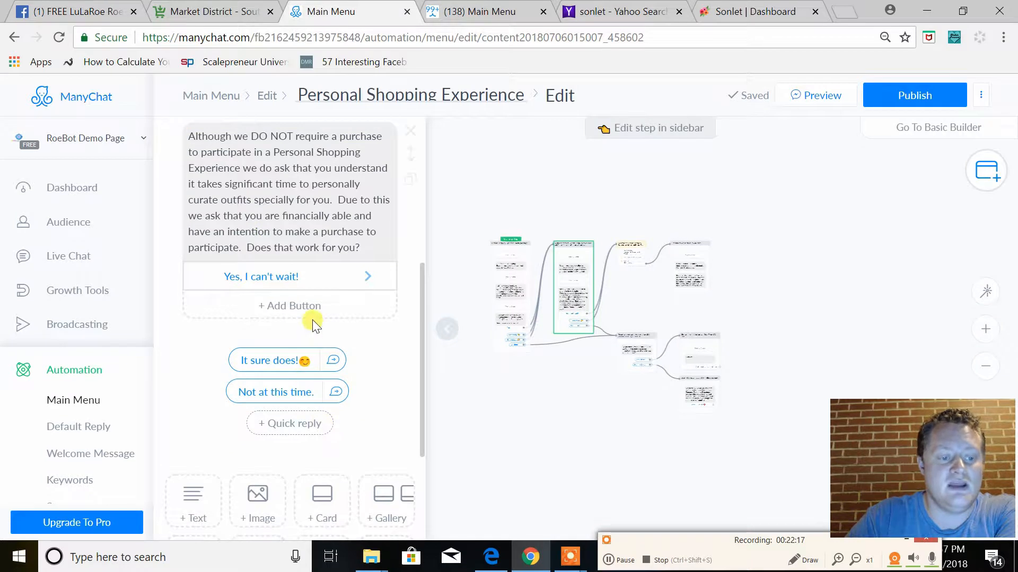
scroll(313, 371, "up", 2)
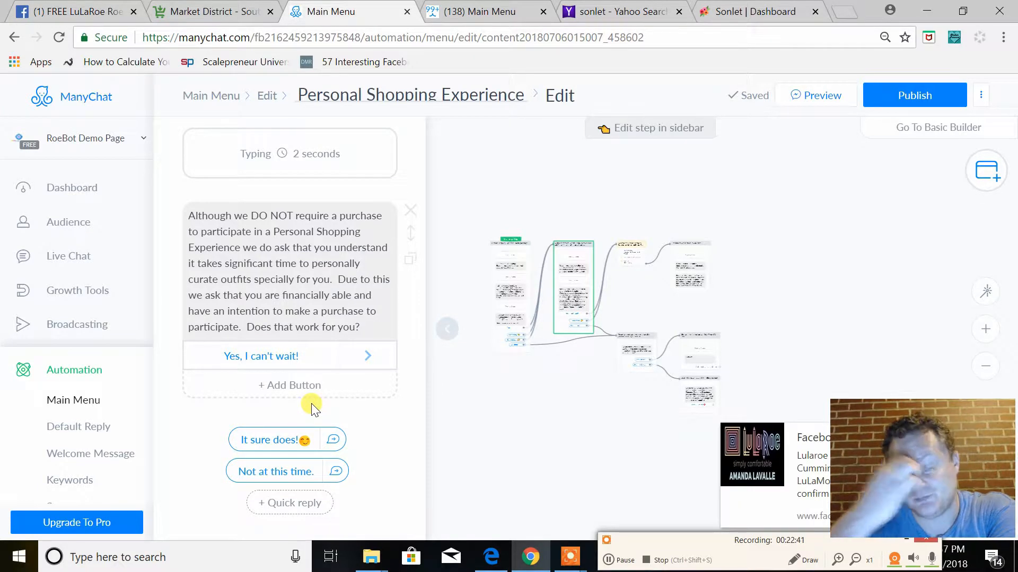
Inspect the "Wants to do Personal Shopping" actions step and its Notify Admins notification text and recipients, then close the step
left_click(630, 254)
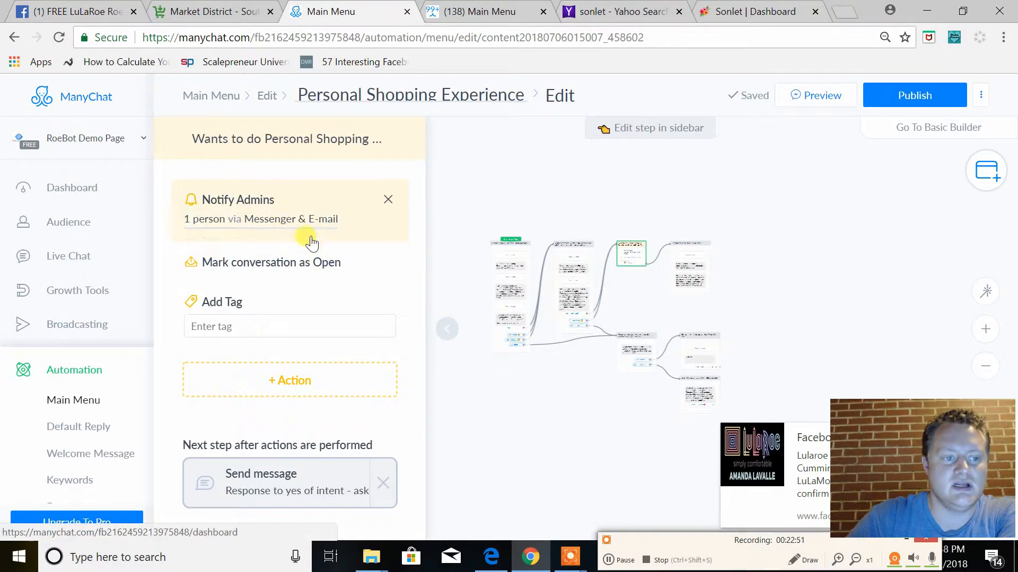
left_click(299, 221)
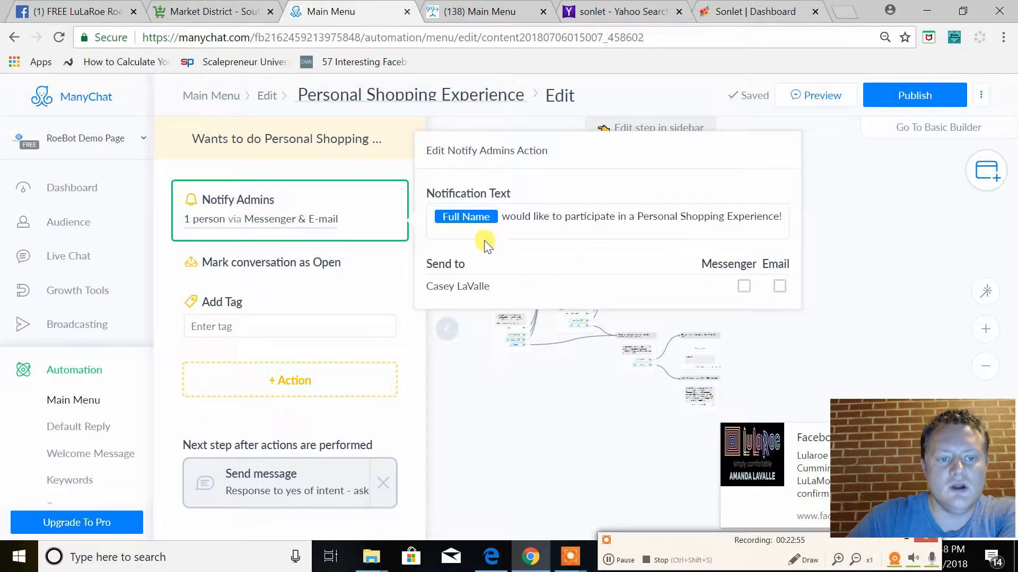
left_click(326, 214)
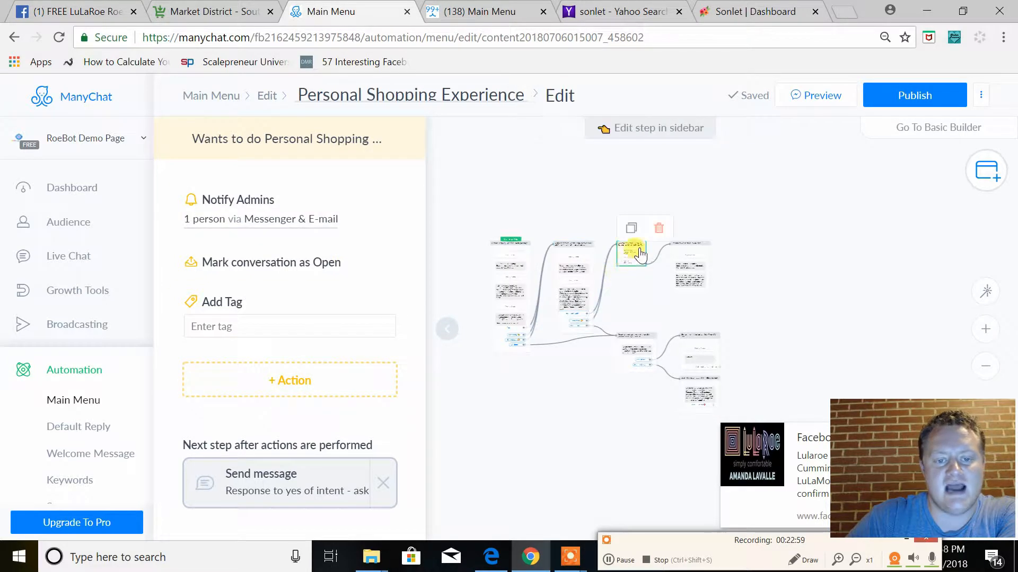
right_click(775, 253)
left_click(799, 227)
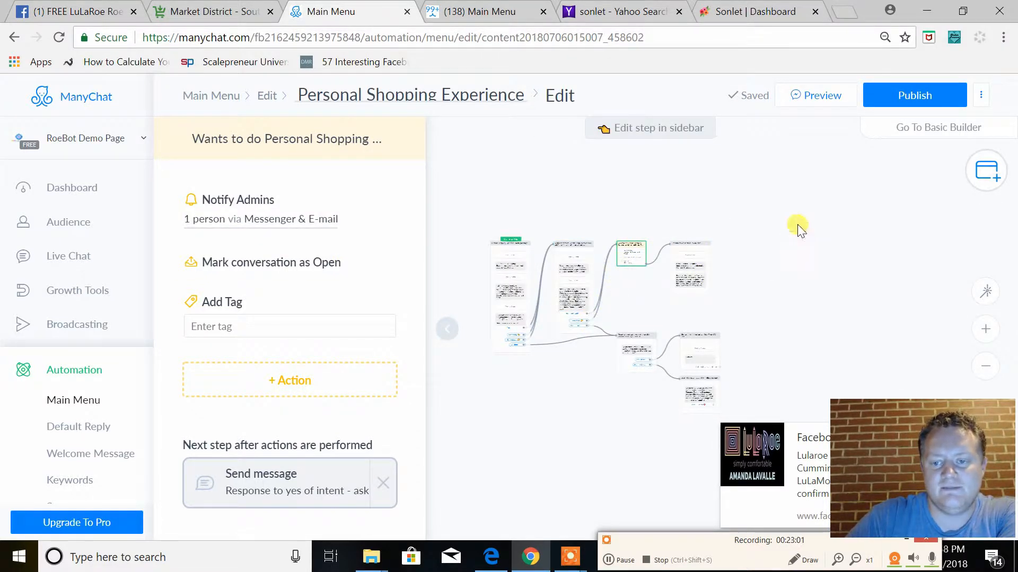
Add a new Actions step in an empty area away from the existing flow and show its list of available actions
left_click(986, 170)
left_click(867, 229)
left_click_drag(609, 342, 271, 285)
left_click(271, 285)
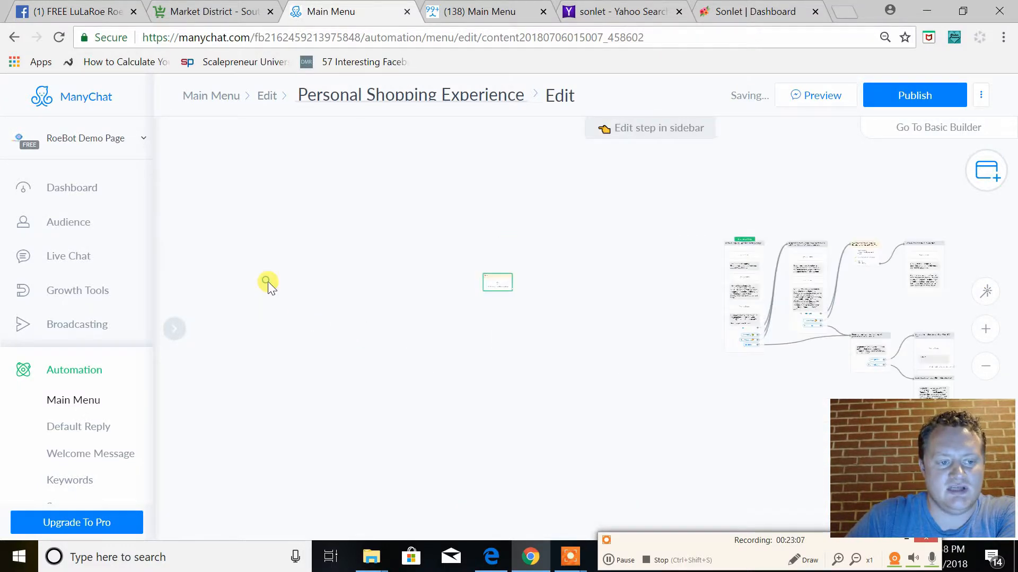
left_click(286, 209)
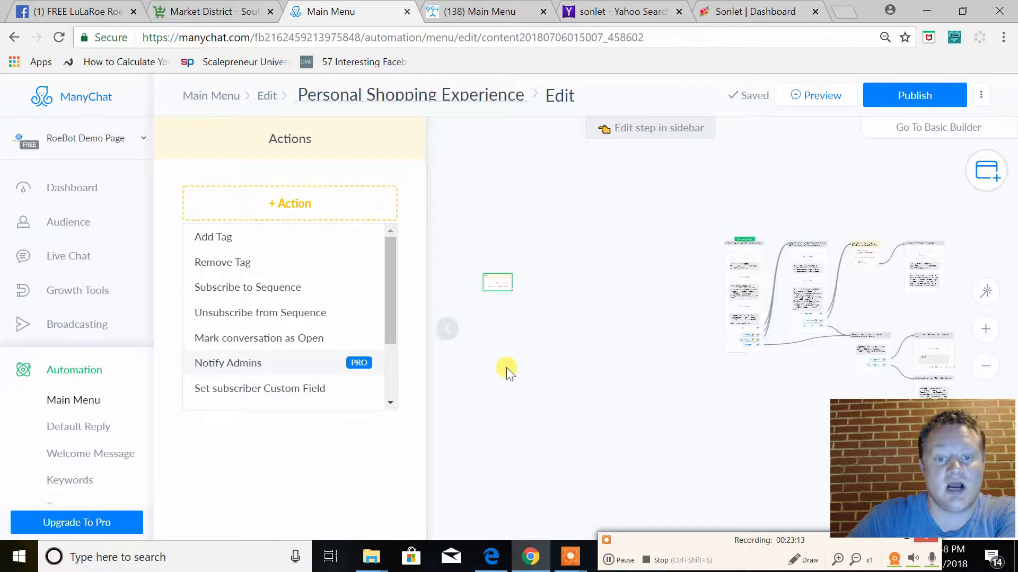
Reopen the "Wants to do Personal Shopping" actions step and go back to the response-to-yes message that leads to it
left_click(864, 253)
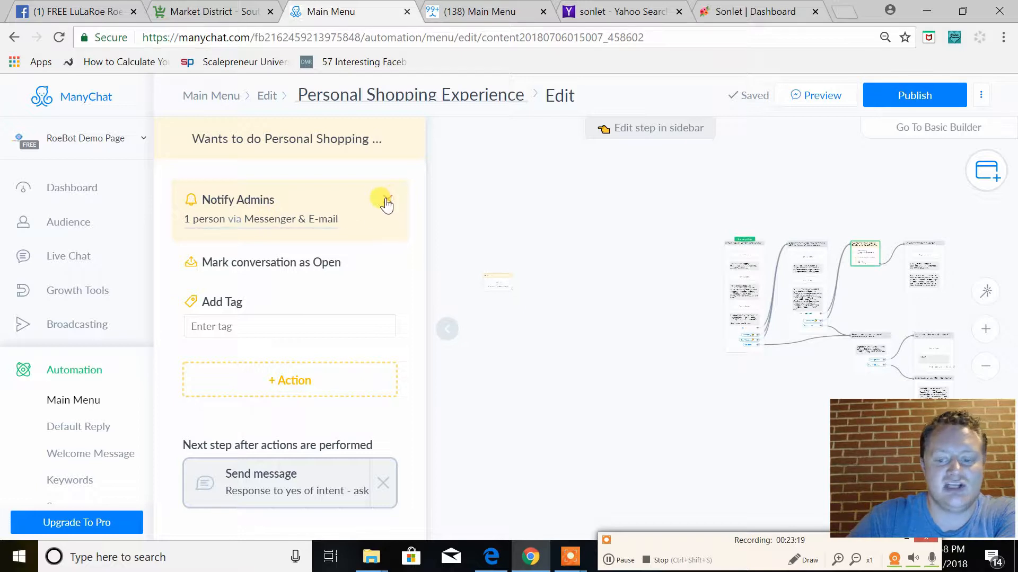
left_click(790, 327)
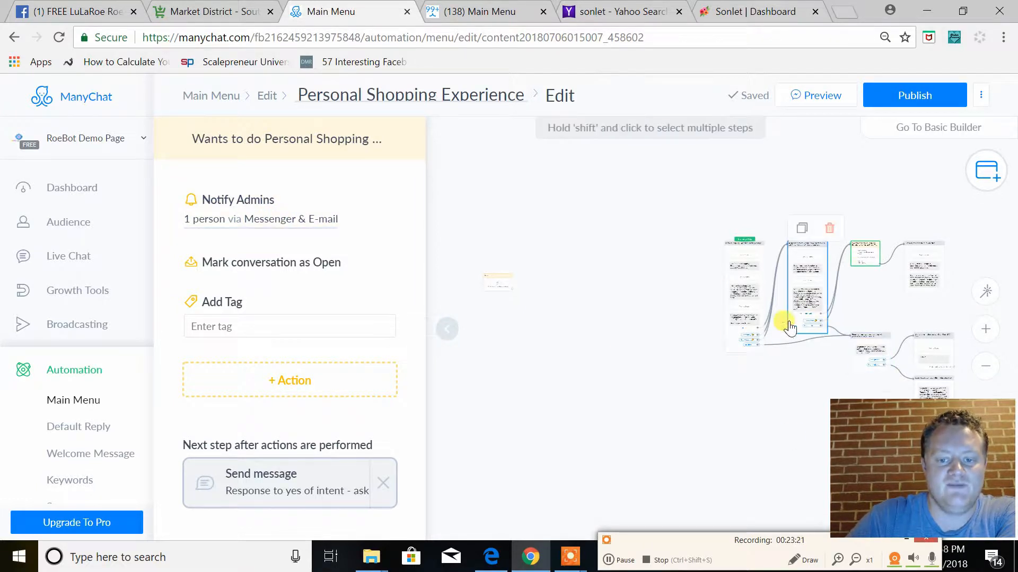
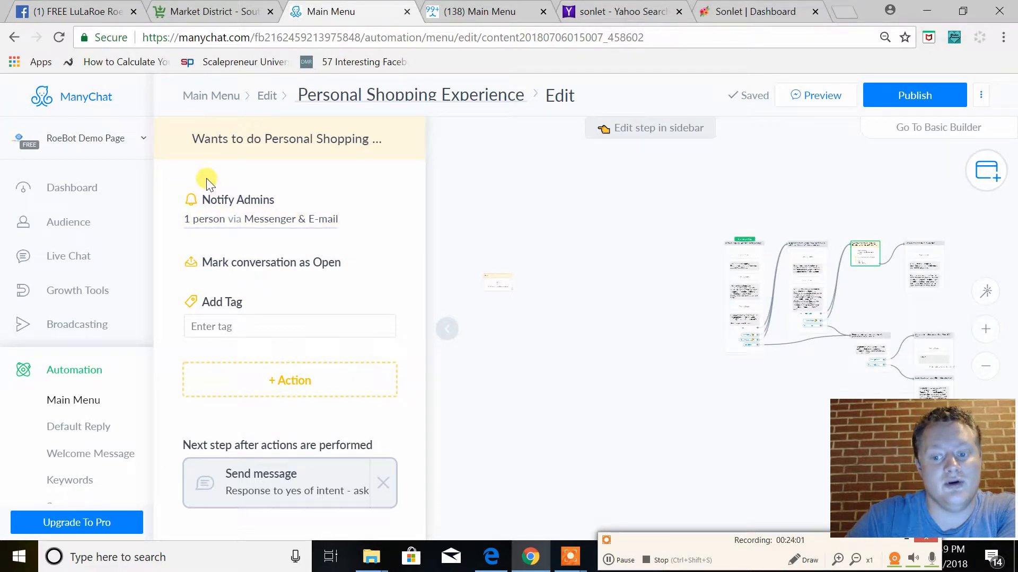
Enable Messenger and Email delivery for the listed admin in the Notify Admins action and check its notification text
left_click(259, 225)
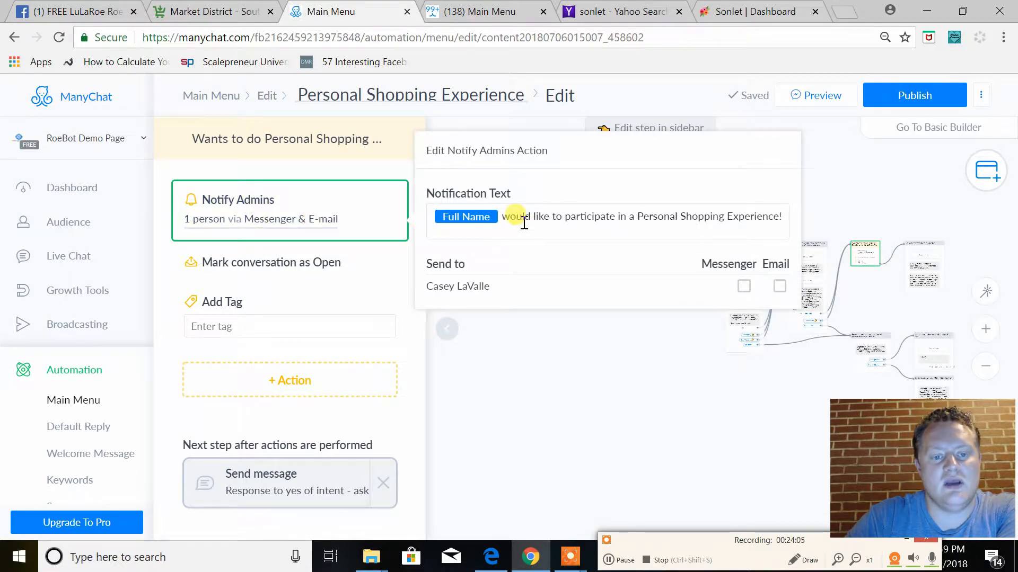
left_click(744, 289)
left_click(779, 289)
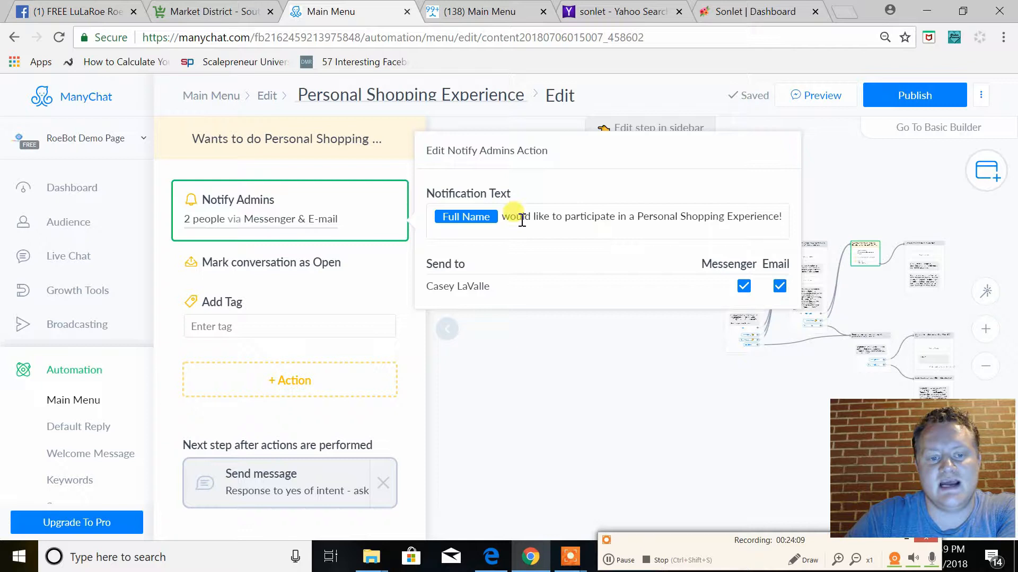
left_click_drag(501, 217, 788, 229)
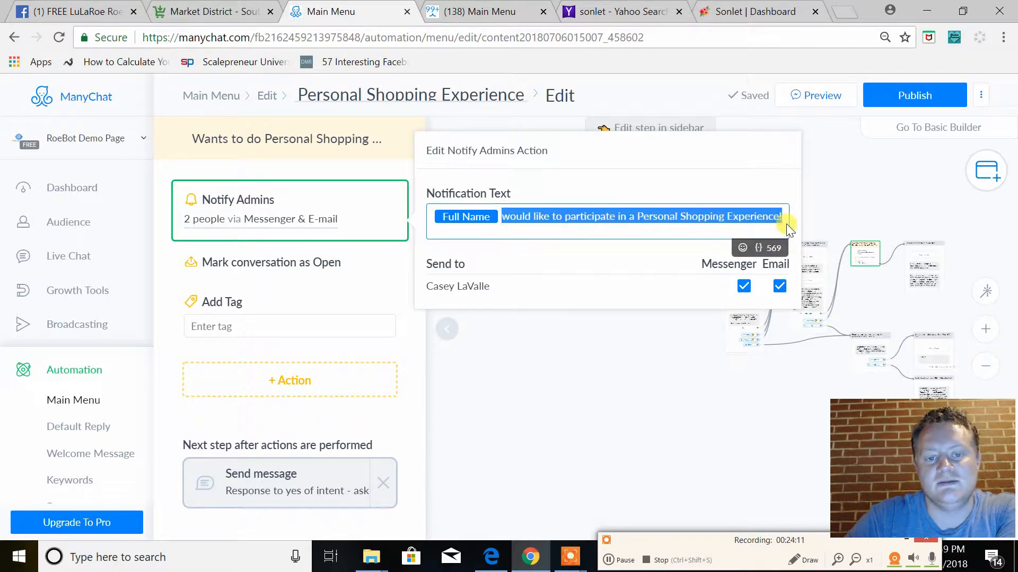
left_click(526, 222)
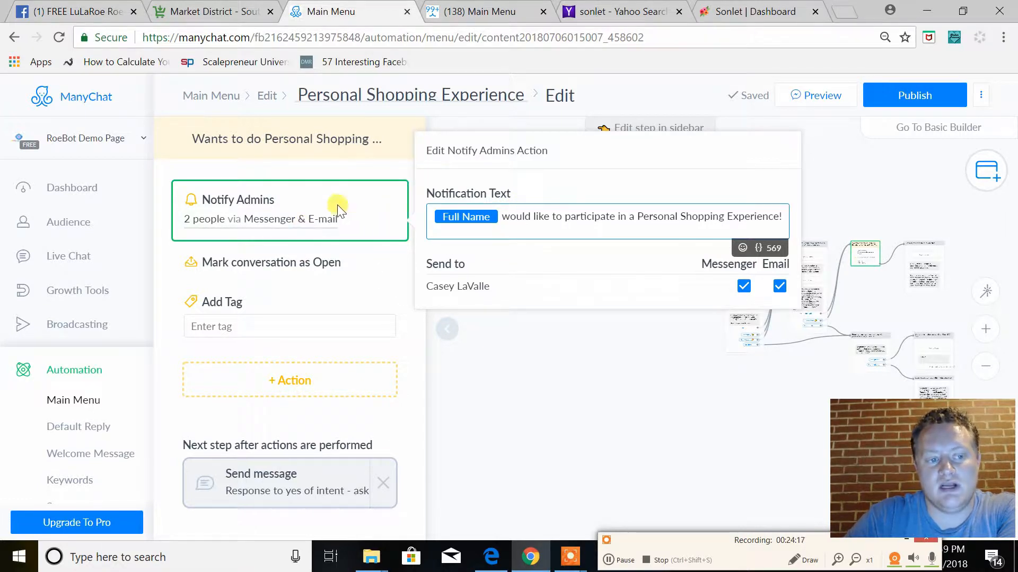
left_click(361, 169)
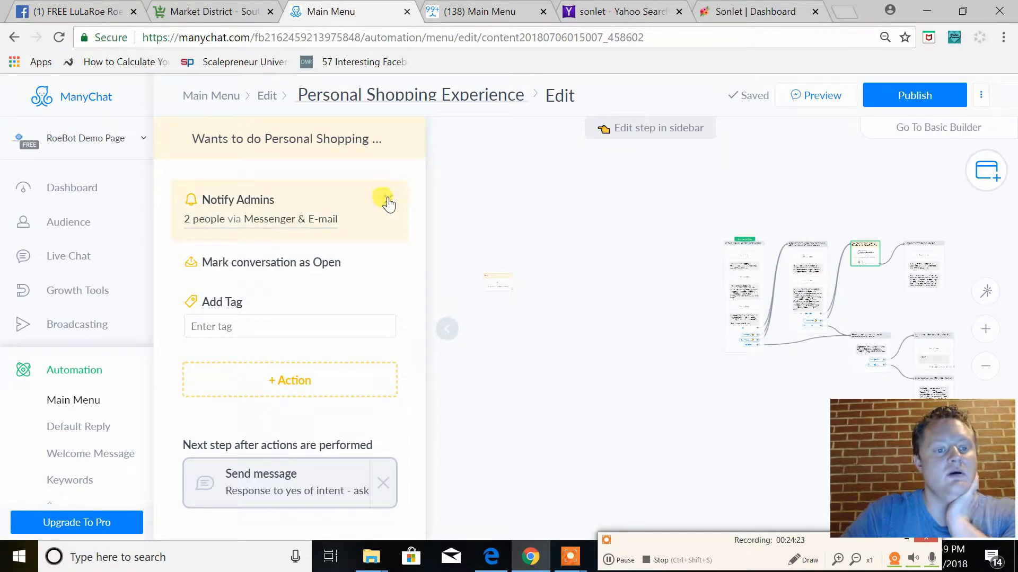
Remove the Notify Admins action from the "Wants to do Personal Shopping" actions step
left_click(388, 204)
left_click(634, 152)
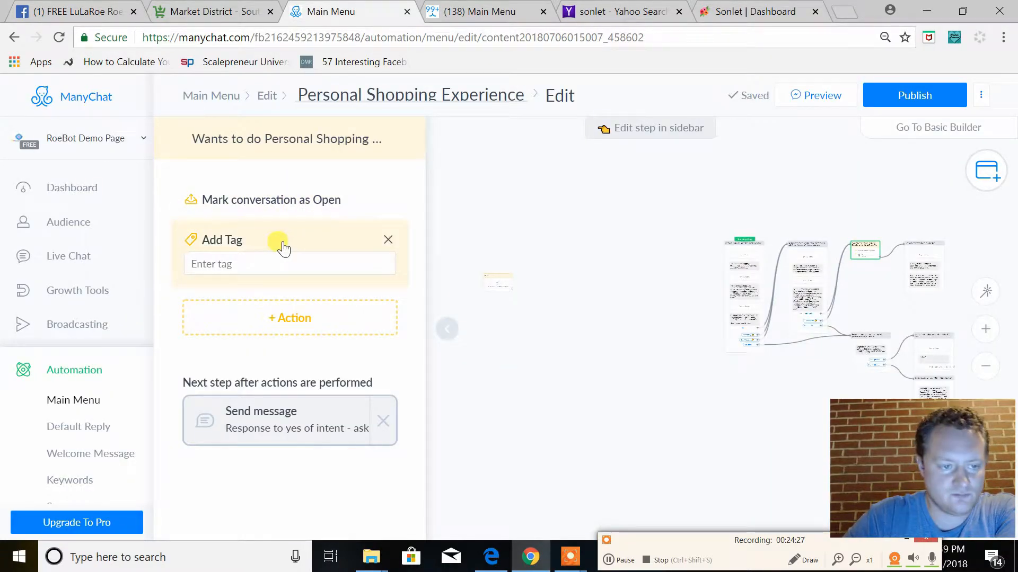
Create the new tag "Member Participated in Personal Shopping Experience" and assign it to the Add Tag action
left_click(304, 263)
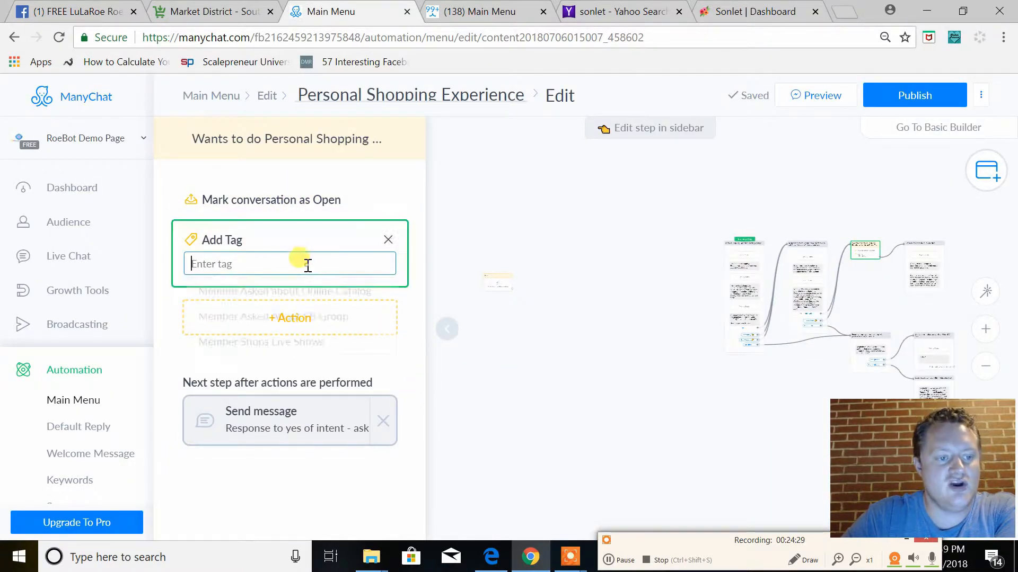
type("Mem")
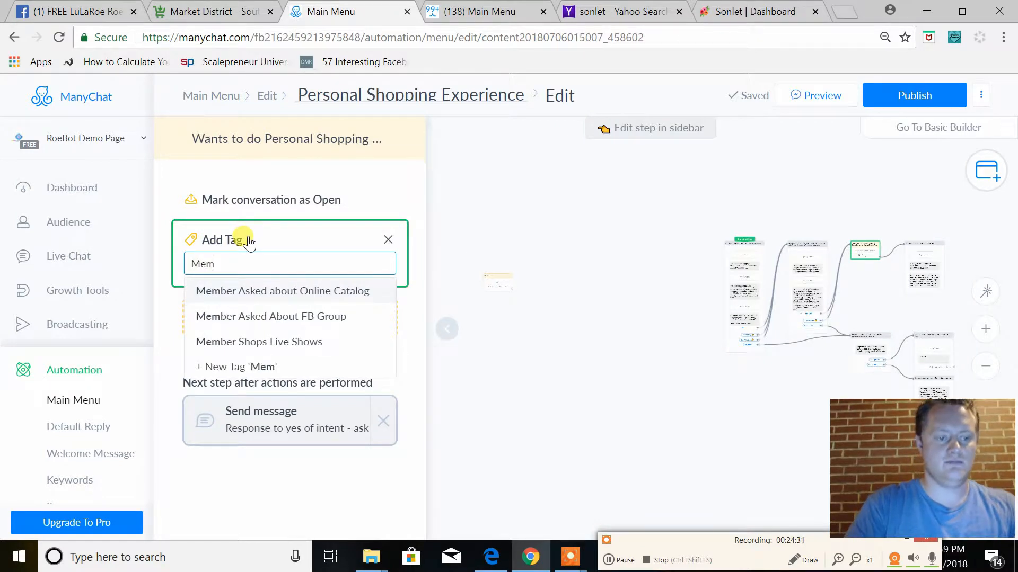
type("ber")
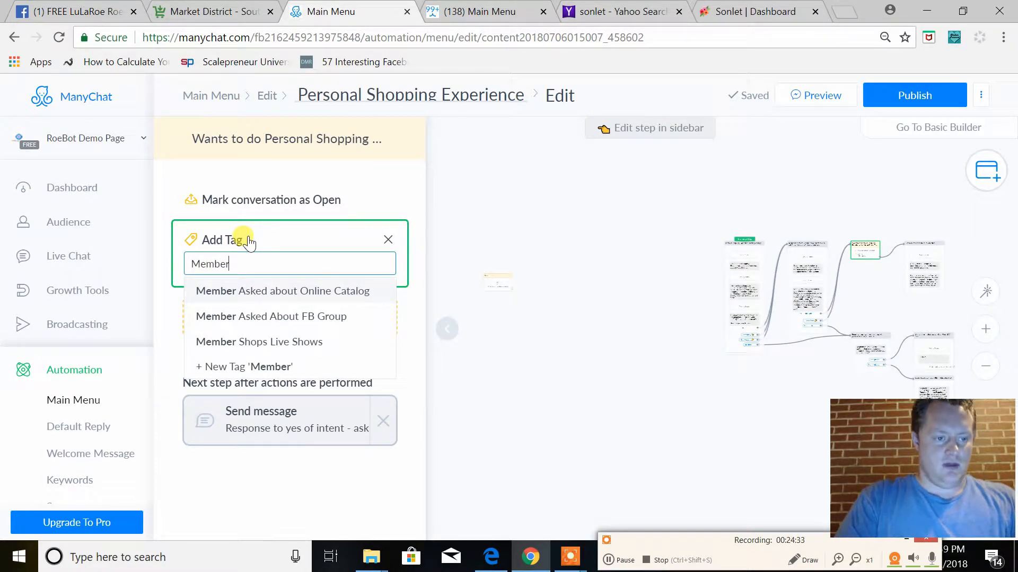
type(" Participa")
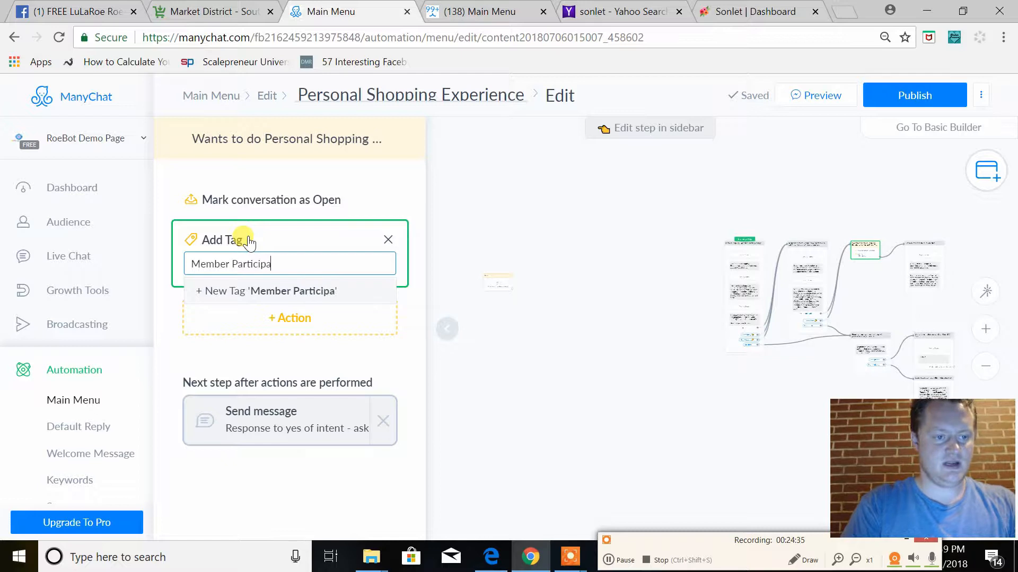
type("ted in ")
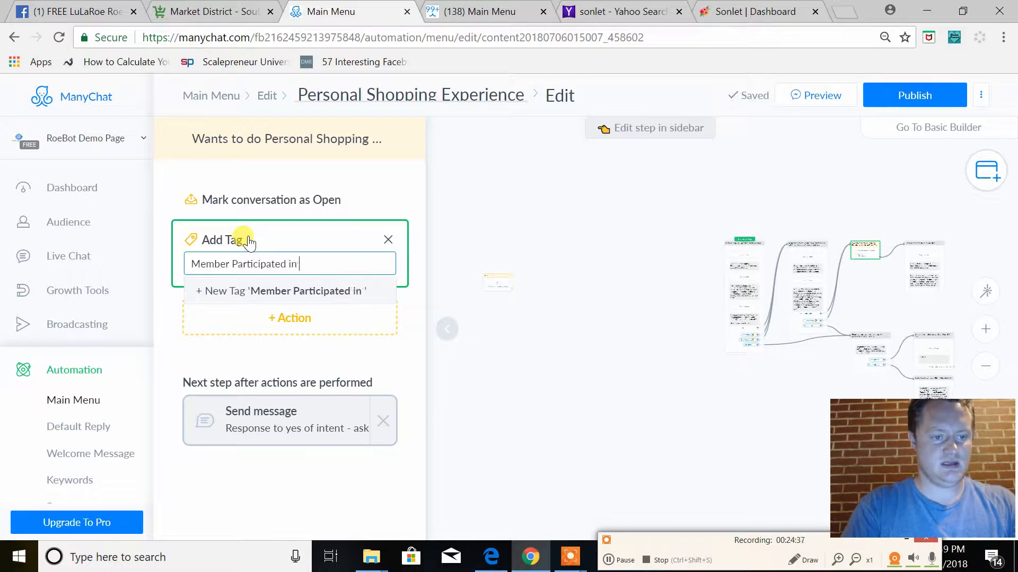
type("Perfin")
key("BackSpace")
key("BackSpace")
type("onal Shopping Exp")
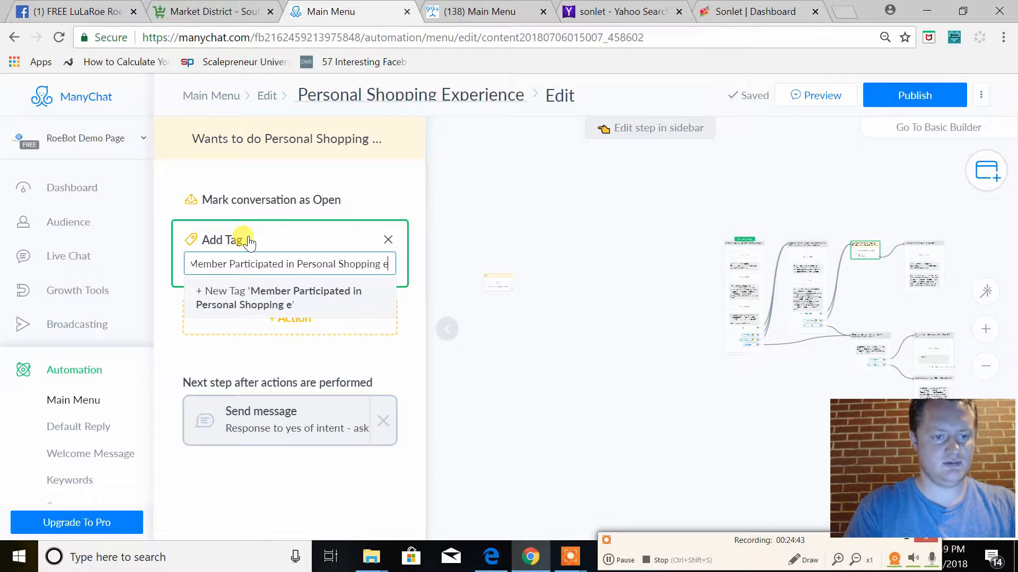
type("erience")
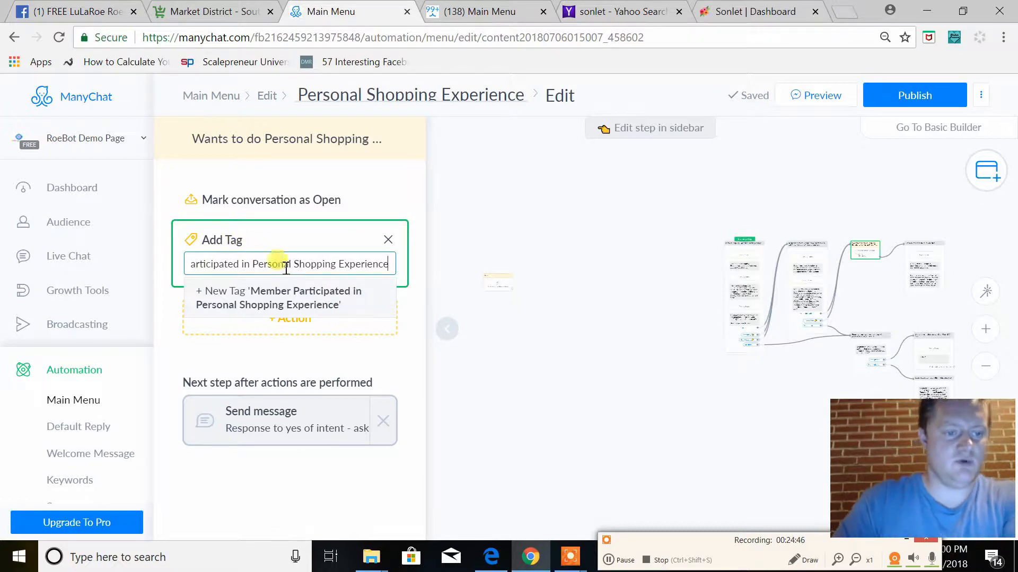
left_click(291, 297)
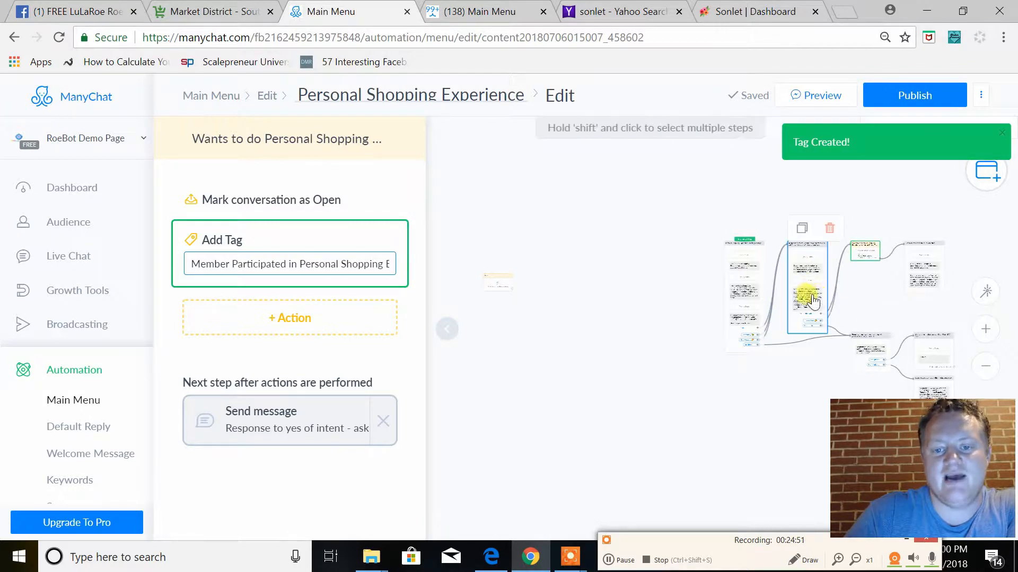
Duplicate the 2-second typing delay in the "Response to yes of intent" message and place the copy between its two texts
left_click(929, 285)
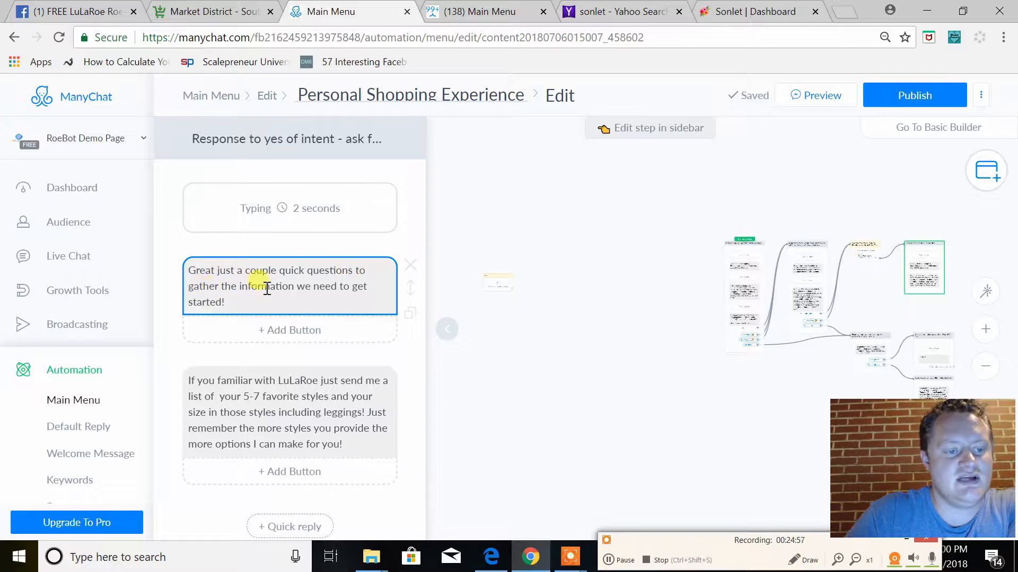
scroll(298, 370, "down", 2)
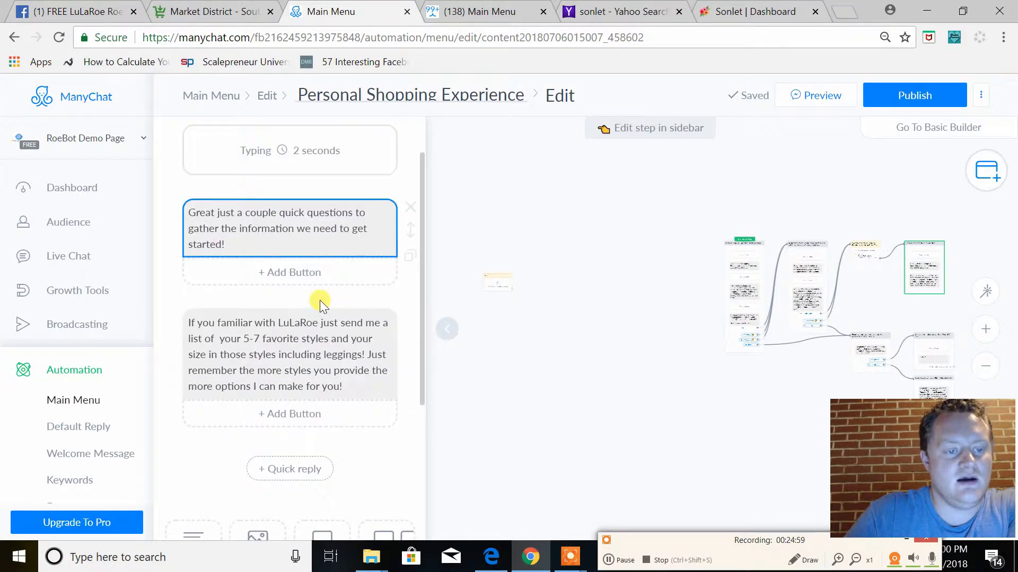
scroll(319, 300, "up", 2)
left_click(410, 237)
left_click_drag(408, 289, 381, 375)
Try out a User Input block below the favorite-styles text, look at its Reply Type and custom field options, and delete the block
scroll(382, 369, "down", 4)
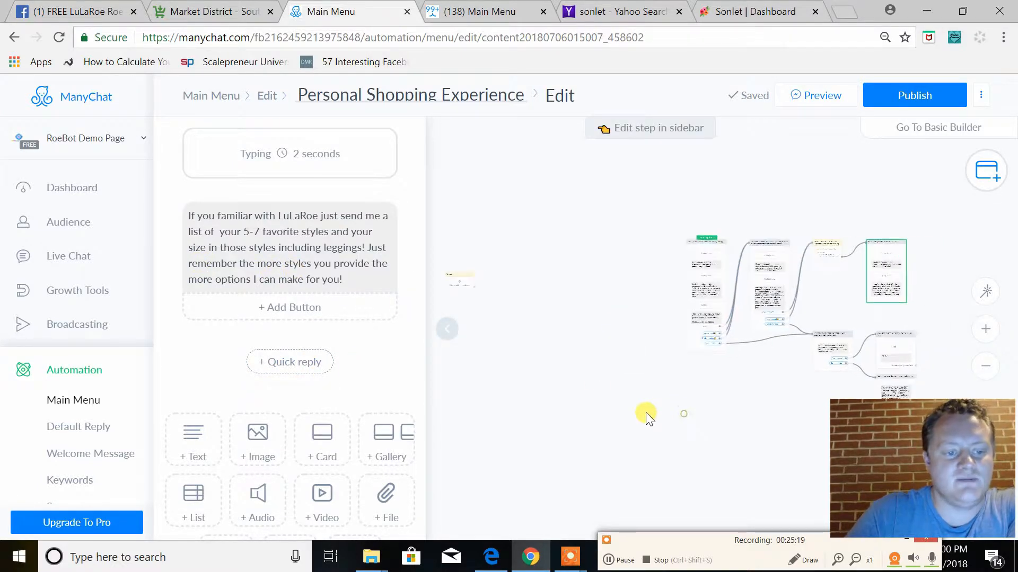
scroll(227, 370, "down", 2)
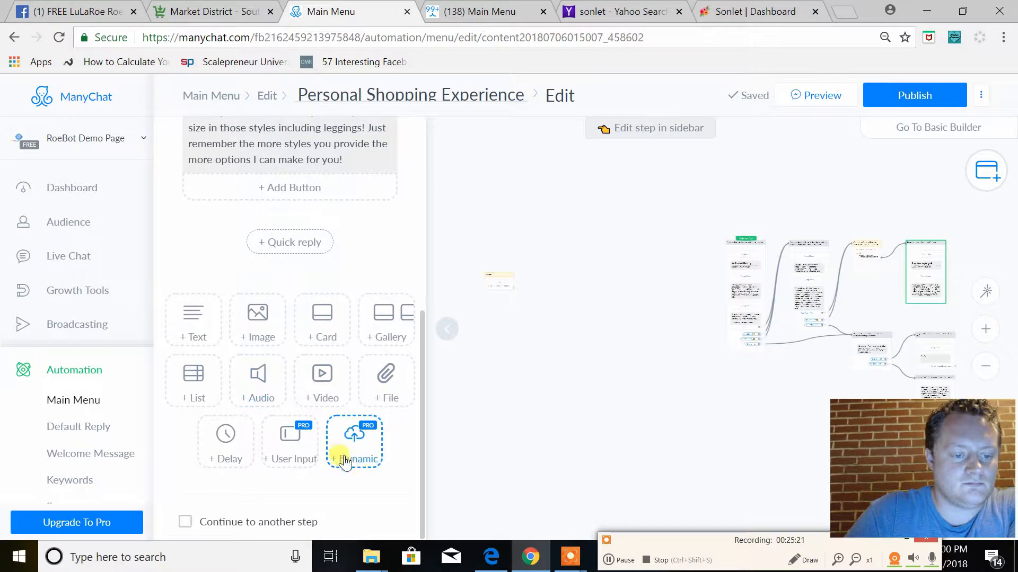
scroll(324, 453, "up", 1)
scroll(341, 454, "down", 1)
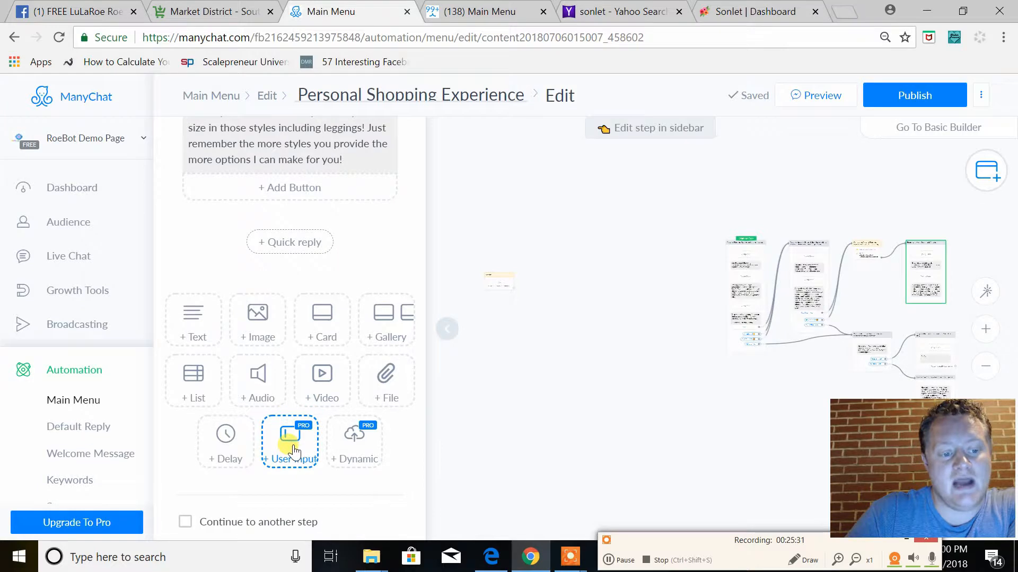
scroll(336, 382, "up", 3)
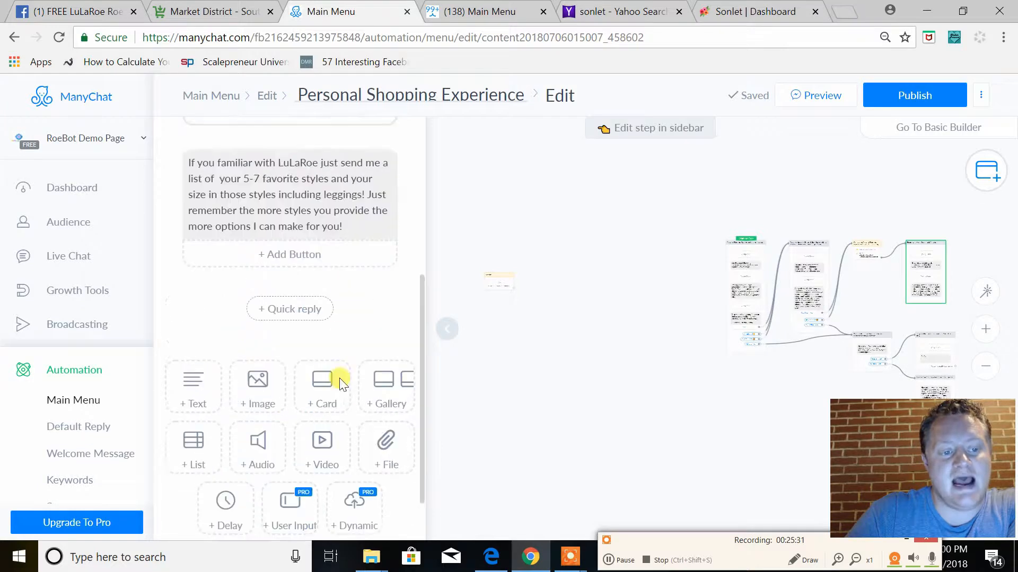
left_click(292, 516)
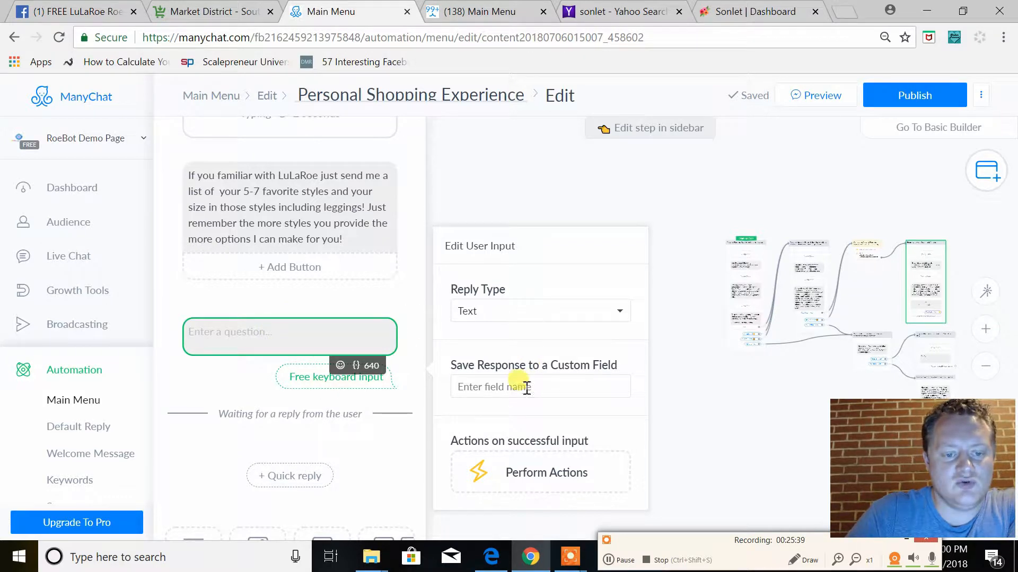
left_click(519, 312)
left_click(518, 318)
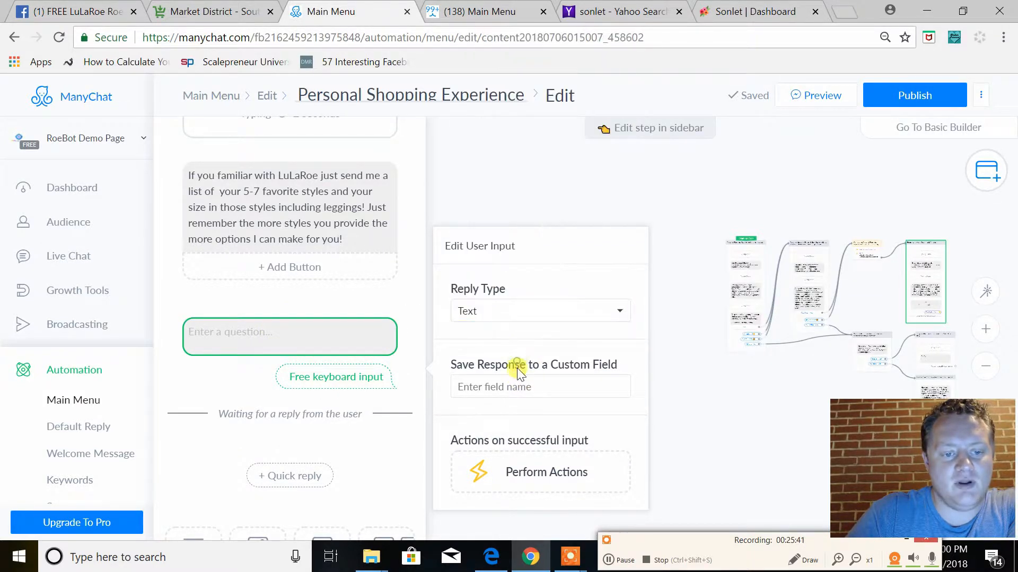
left_click(517, 390)
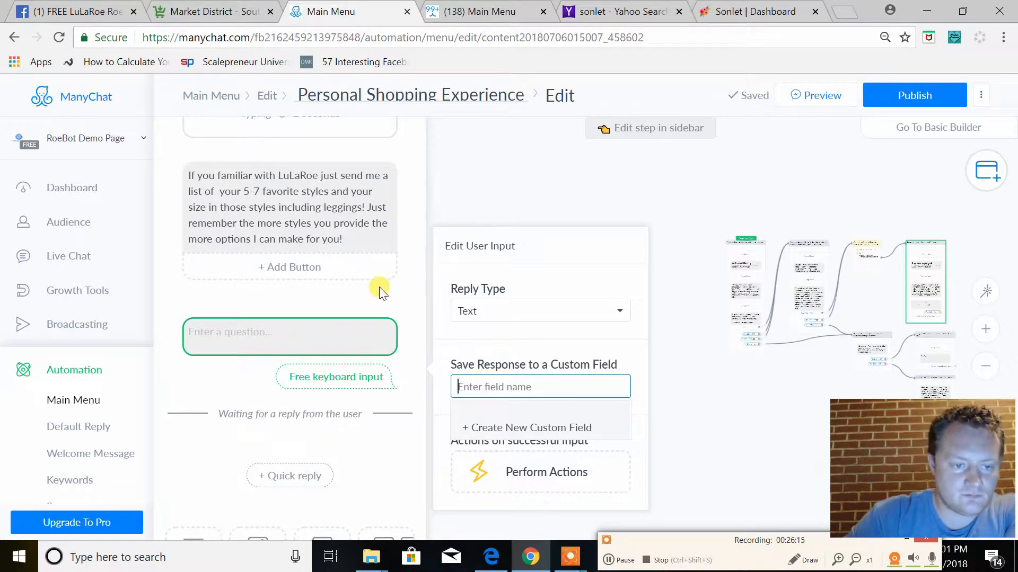
left_click(404, 462)
left_click(406, 321)
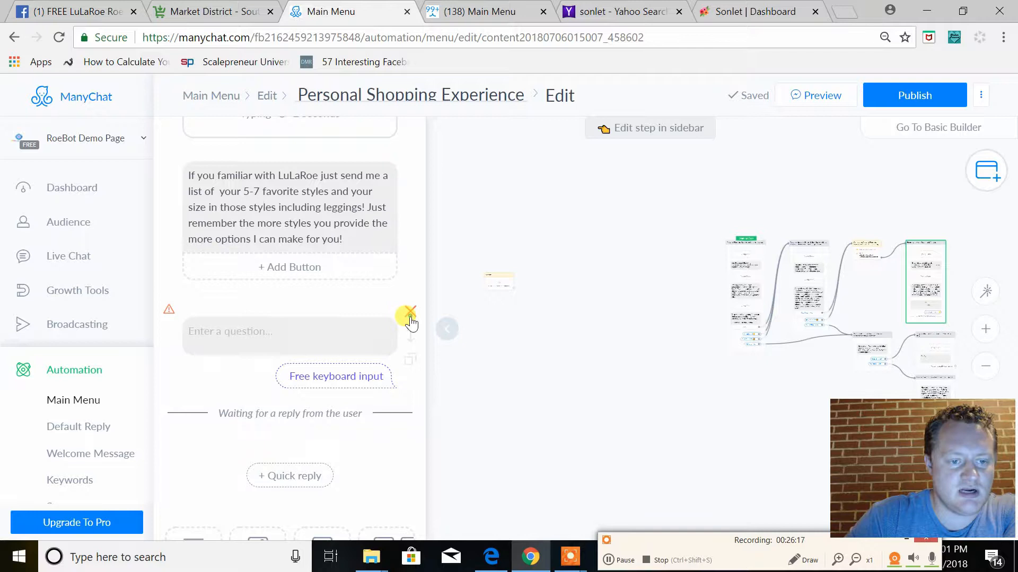
Review the starting message's Yes! button and quick replies, and the response-to-yes message with its purchase-intention note and reply options
left_click_drag(659, 431, 641, 352)
left_click(538, 266)
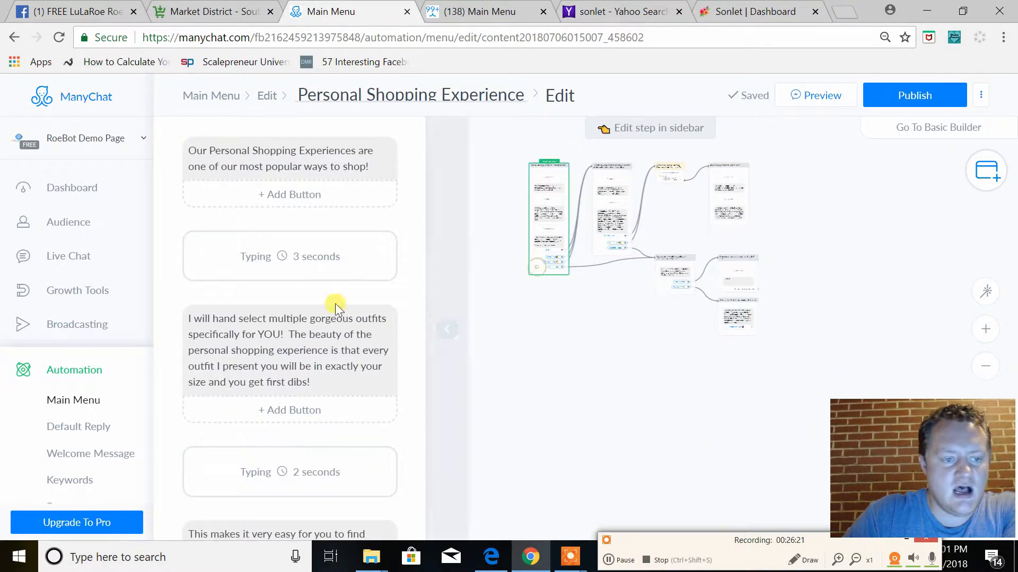
scroll(265, 430, "down", 4)
scroll(265, 430, "down", 2)
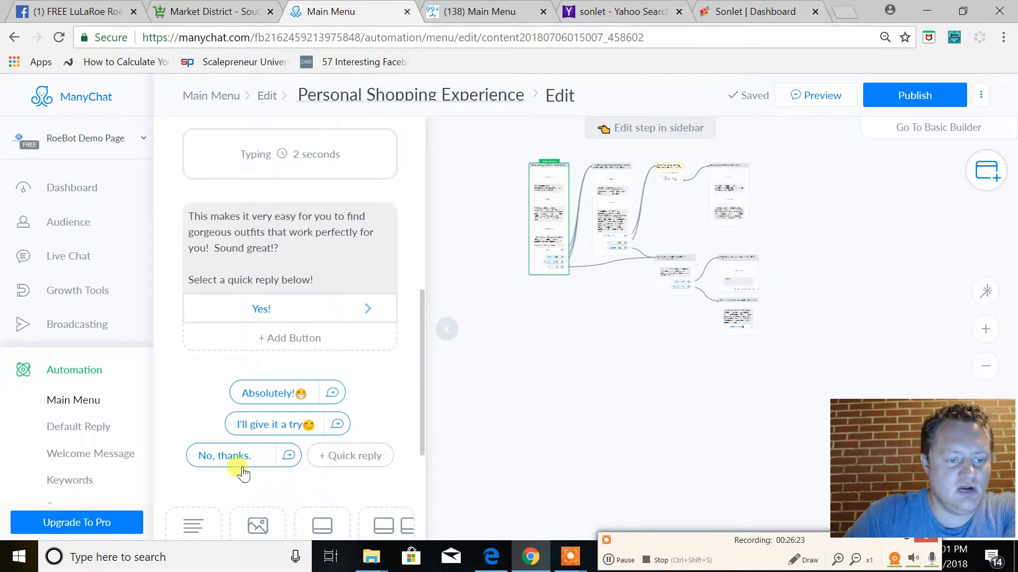
scroll(270, 265, "up", 6)
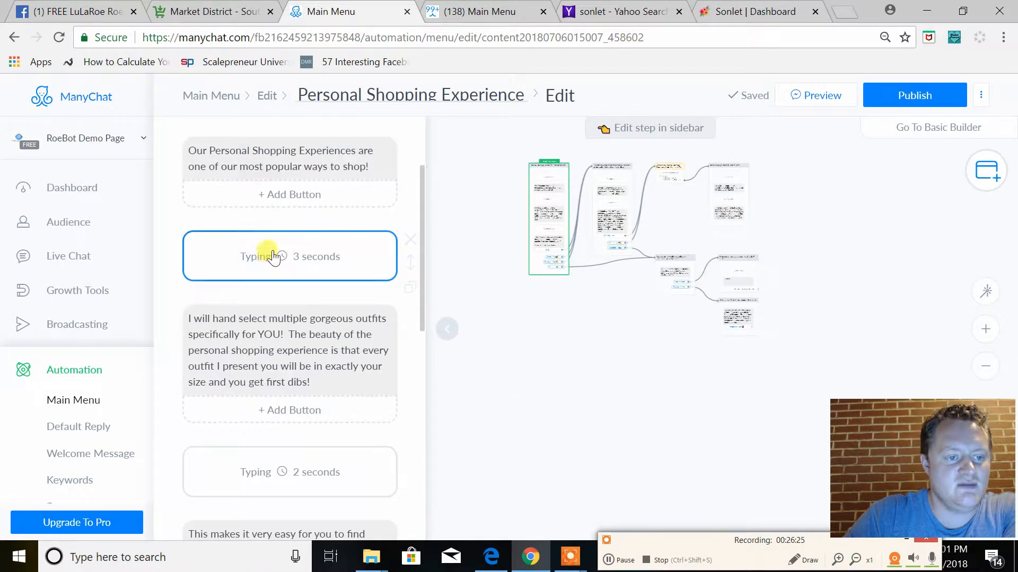
left_click(604, 250)
scroll(331, 345, "down", 3)
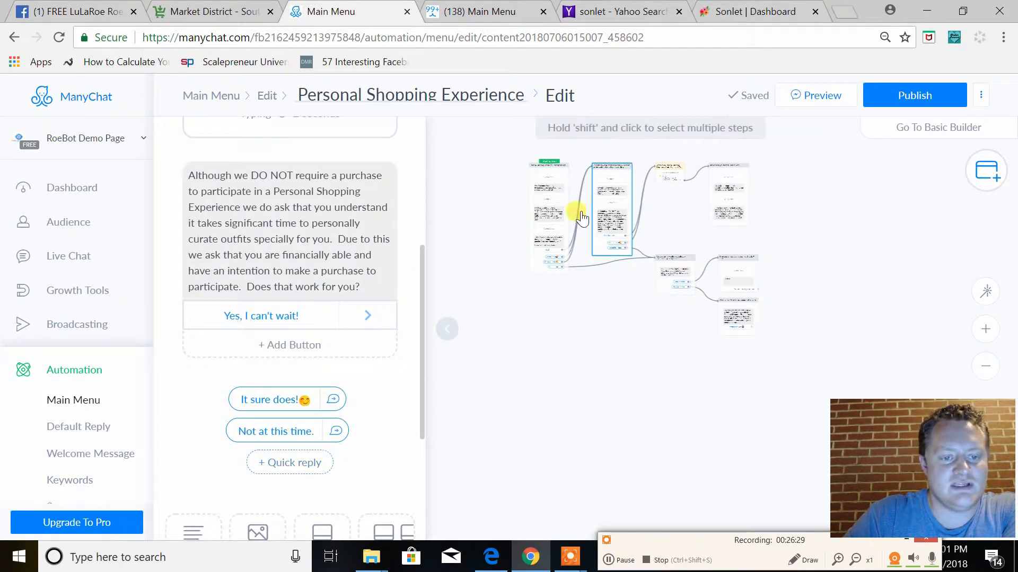
left_click(626, 229)
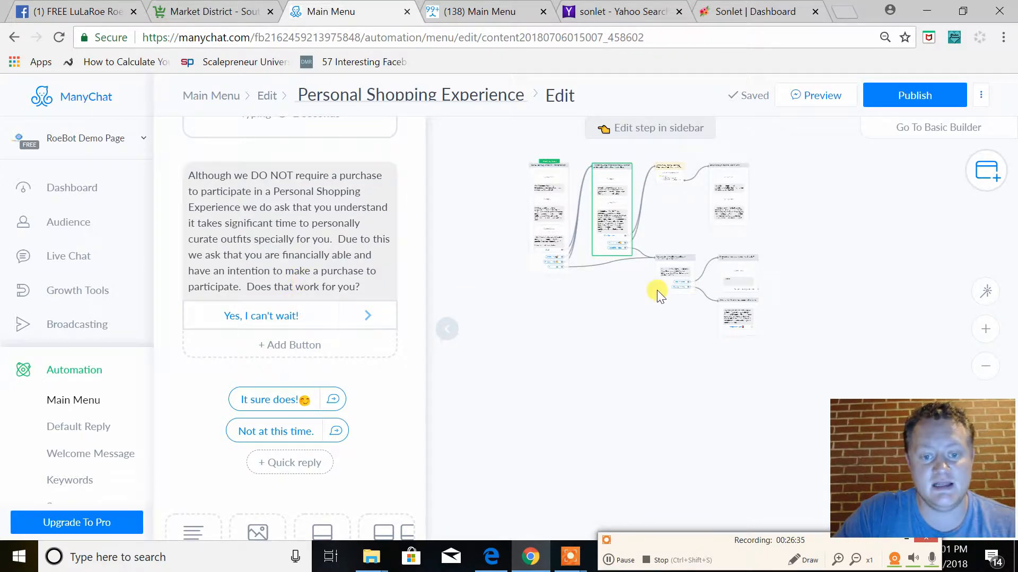
Correct the "Response to not wanting to continue" text to read "browse our inventory" and start its question with a capital "Would"
left_click(674, 274)
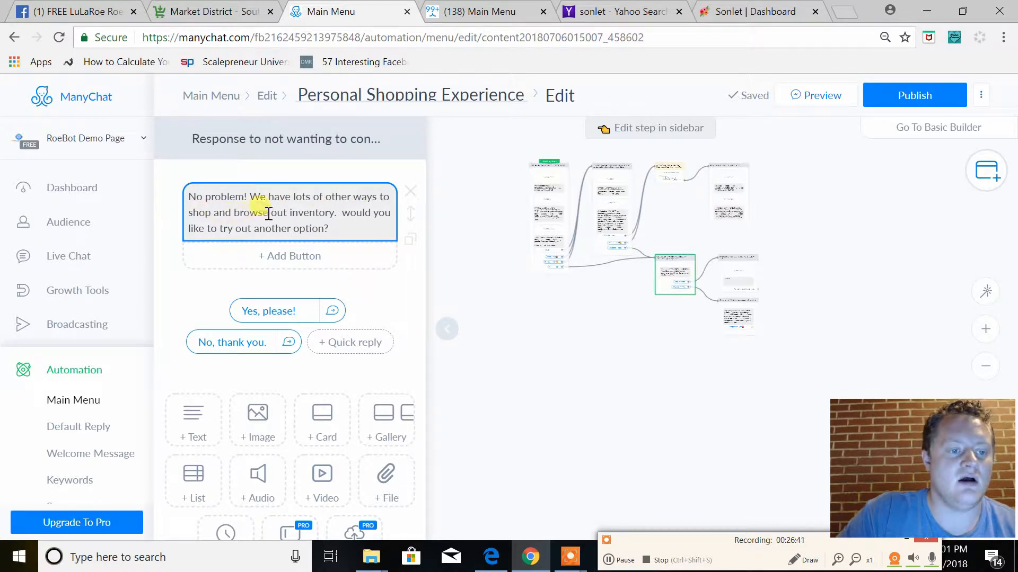
left_click(287, 212)
key("BackSpace")
type("r")
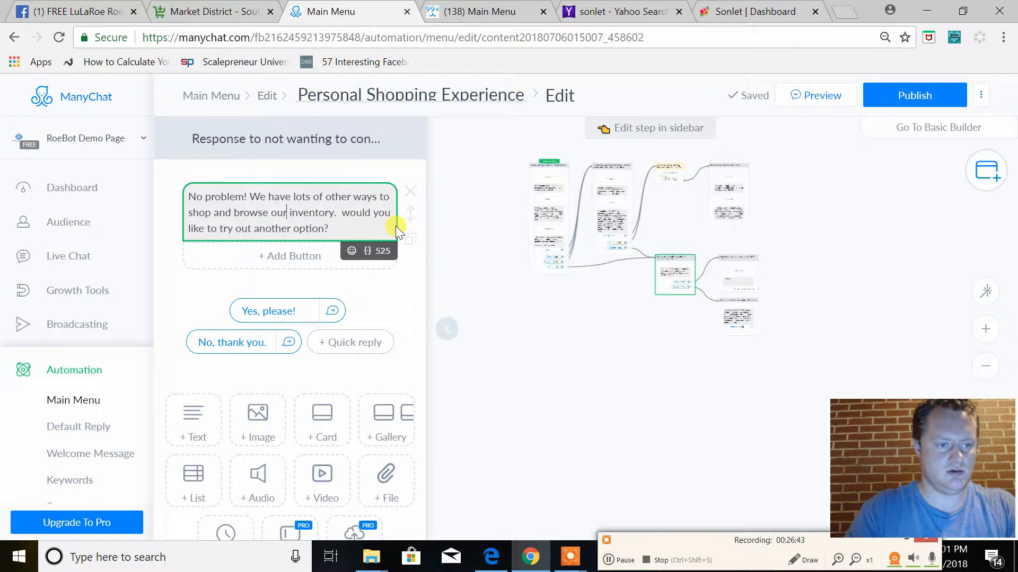
left_click(354, 215)
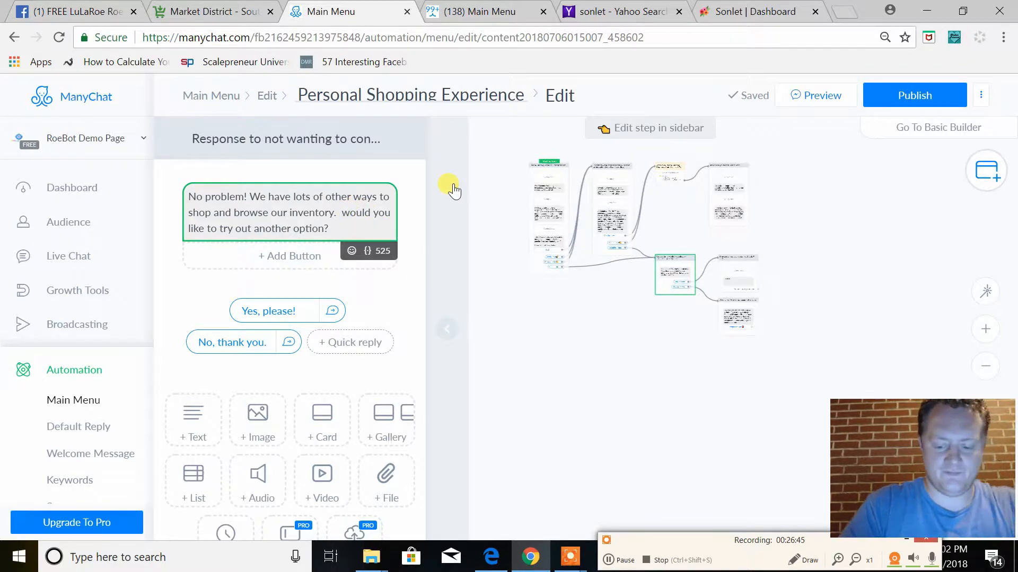
type("W")
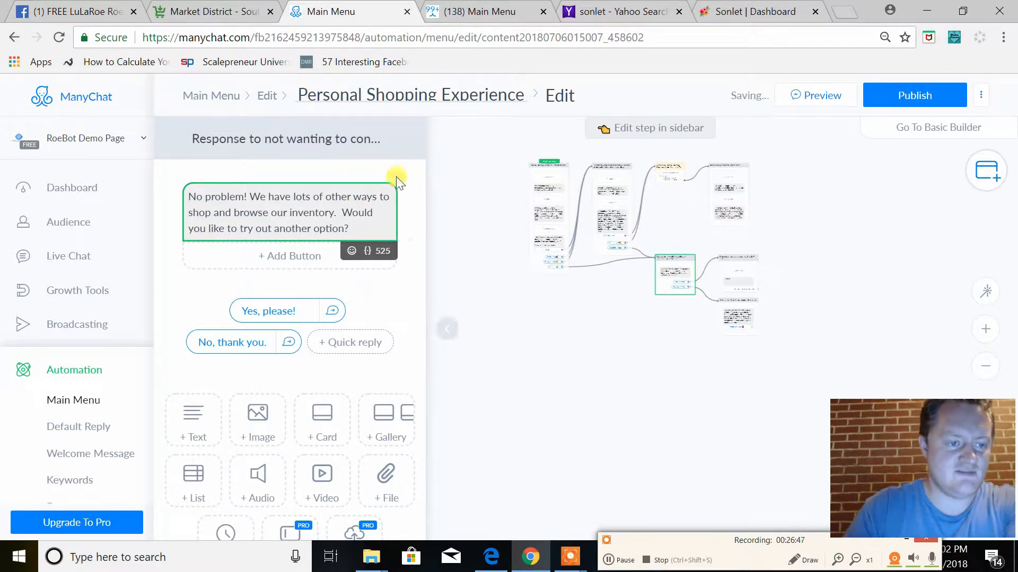
left_click(381, 232)
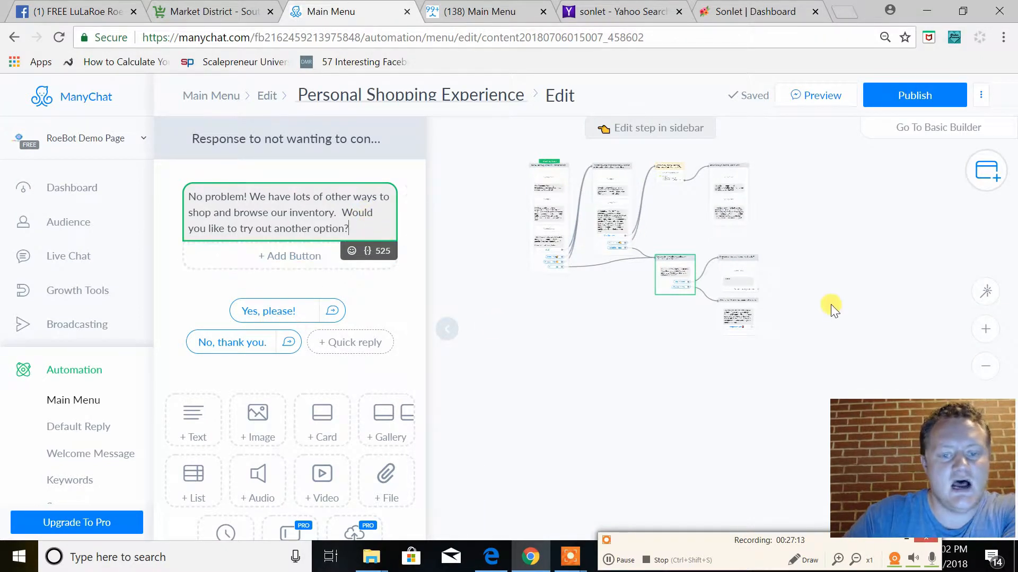
left_click(744, 283)
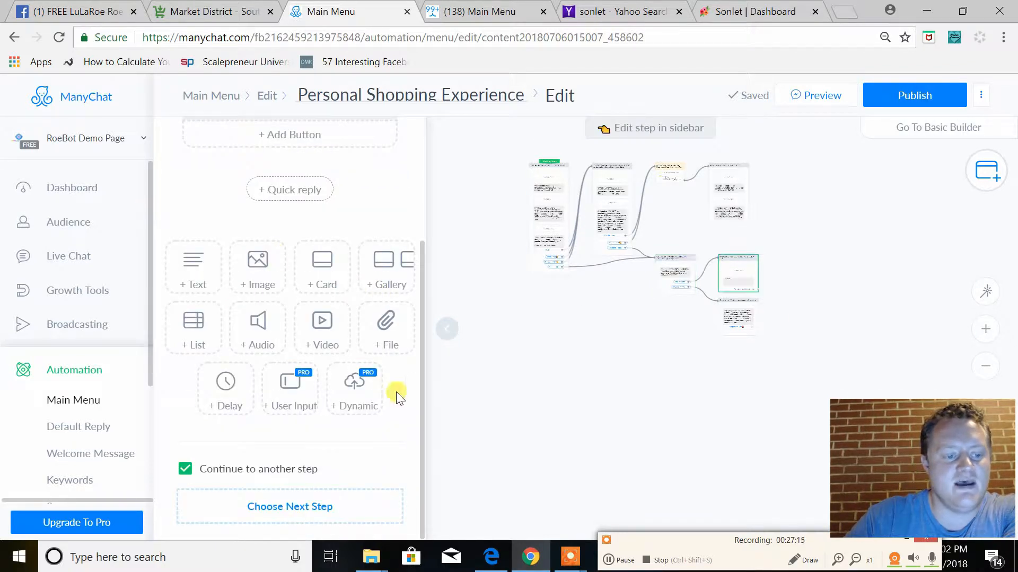
scroll(318, 286, "up", 3)
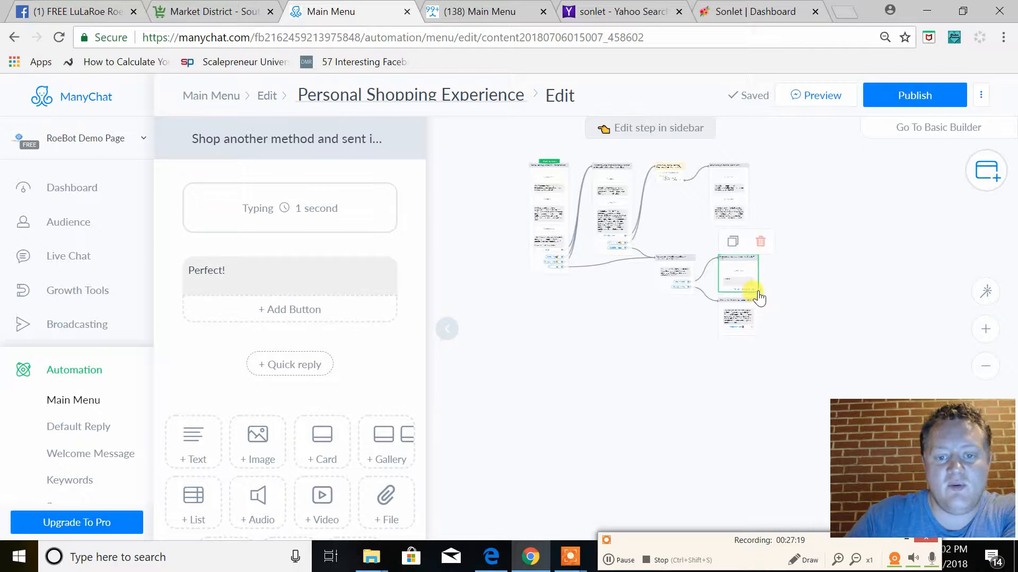
left_click_drag(758, 289, 822, 280)
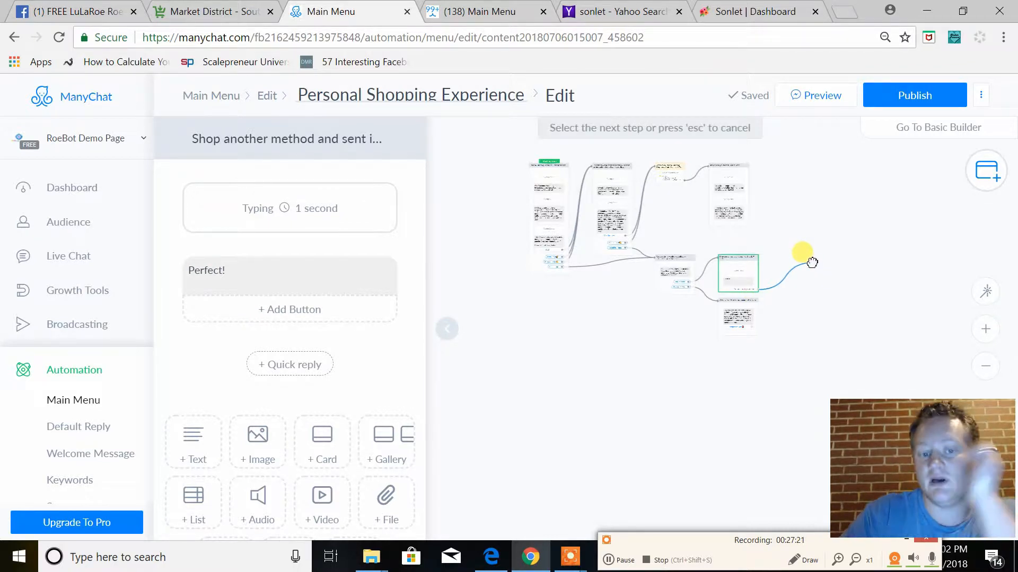
left_click(813, 262)
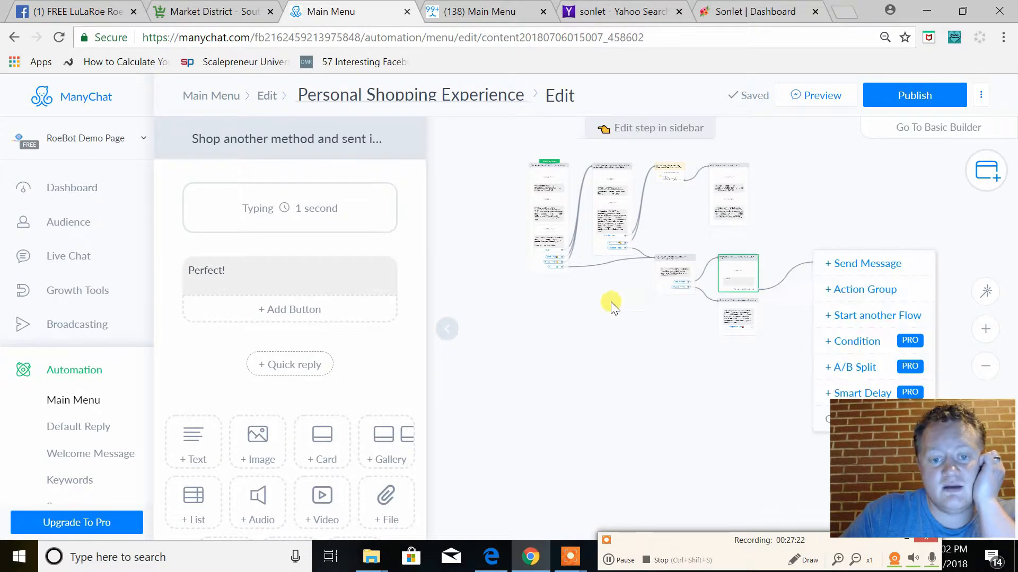
left_click(662, 280)
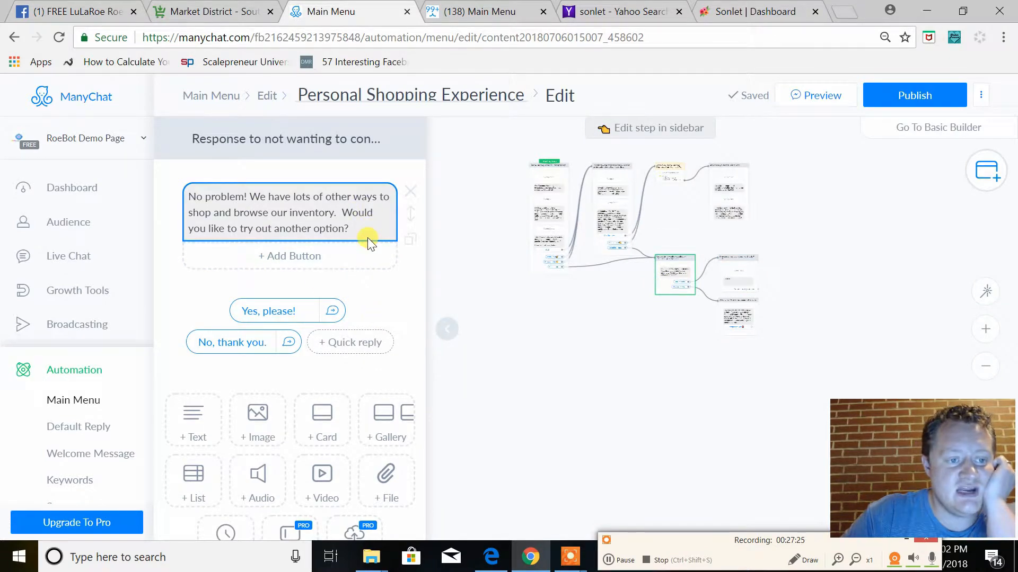
left_click(738, 281)
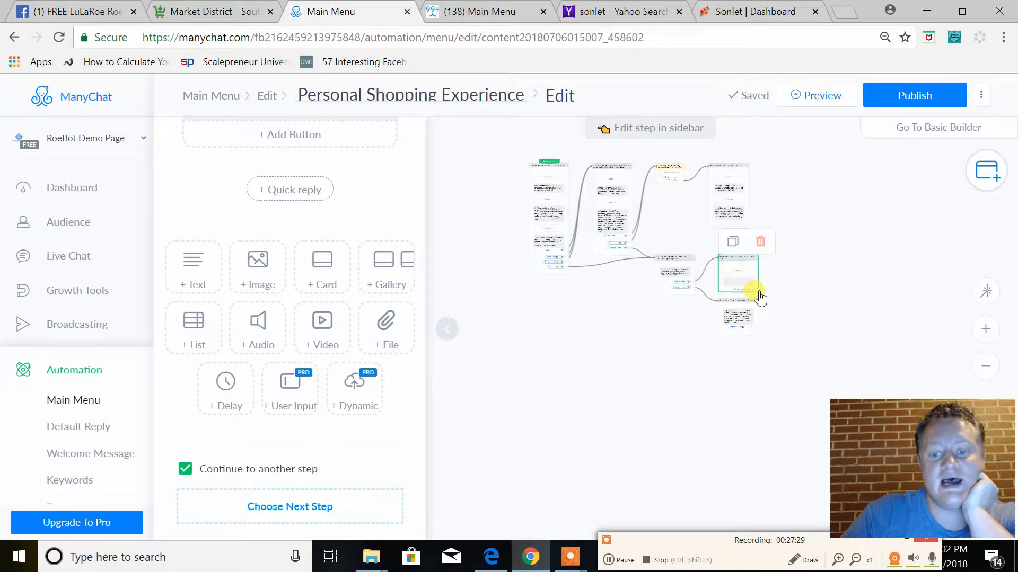
left_click_drag(759, 296, 833, 231)
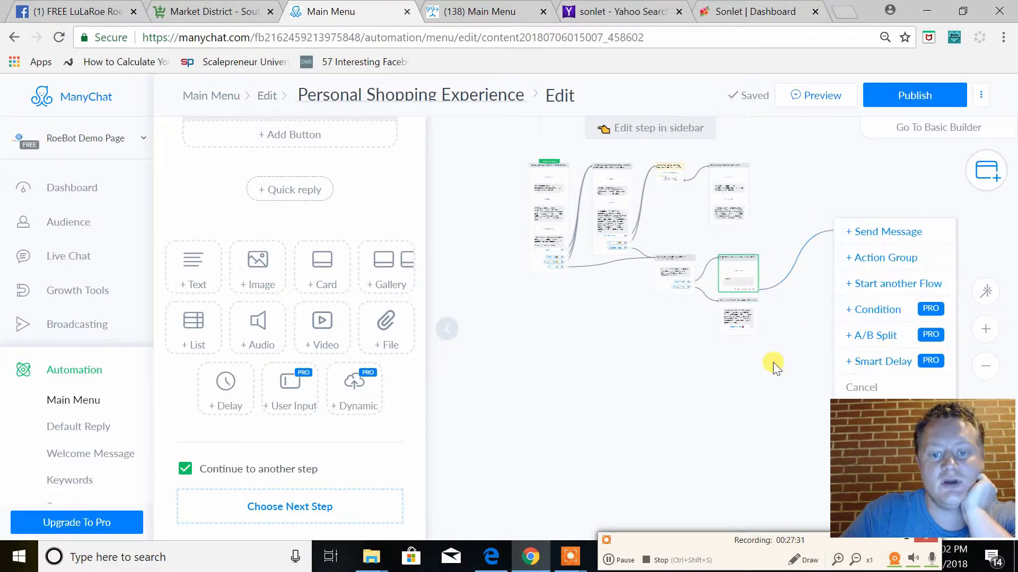
left_click(799, 359)
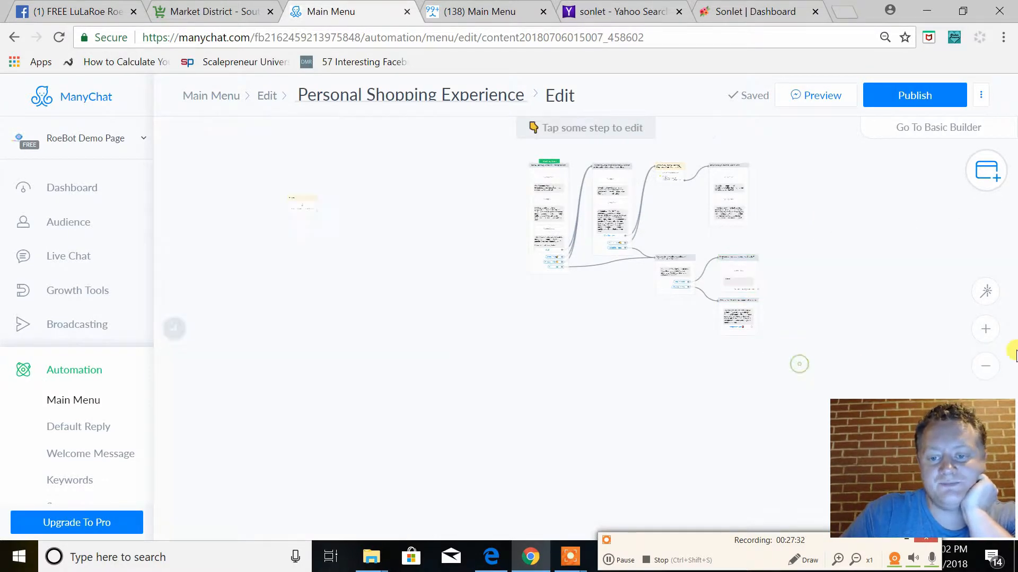
Turn the "Continue to another step" option of the "Perfect!" message off and back on
left_click(985, 331)
left_click(982, 333)
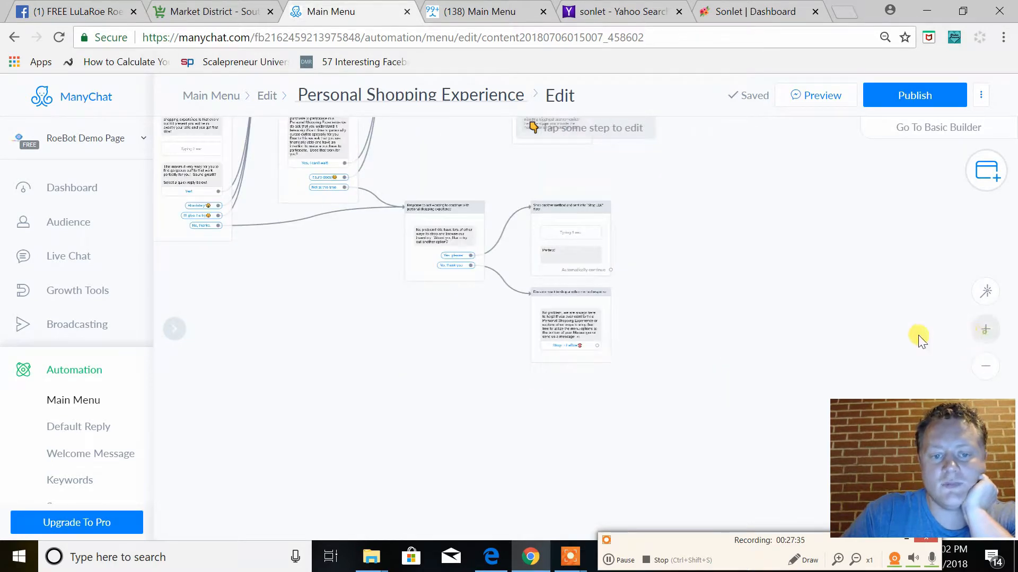
left_click_drag(688, 251, 735, 342)
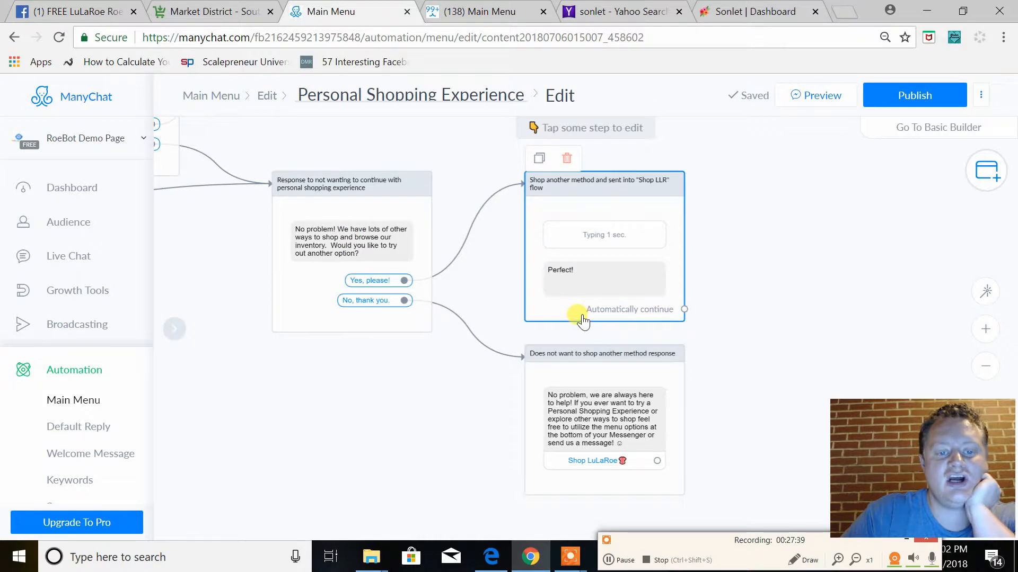
left_click(556, 286)
scroll(253, 246, "down", 3)
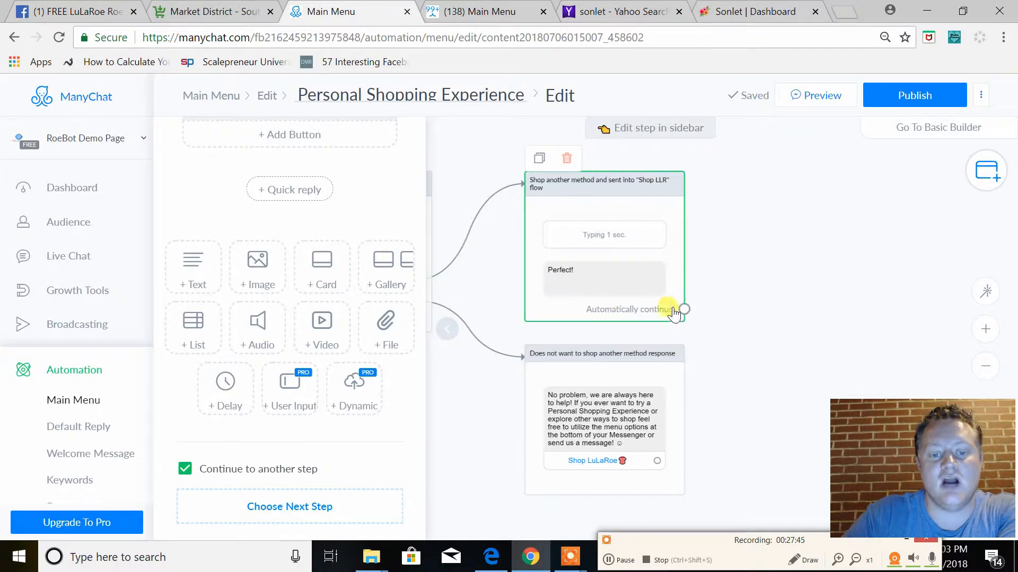
left_click(183, 471)
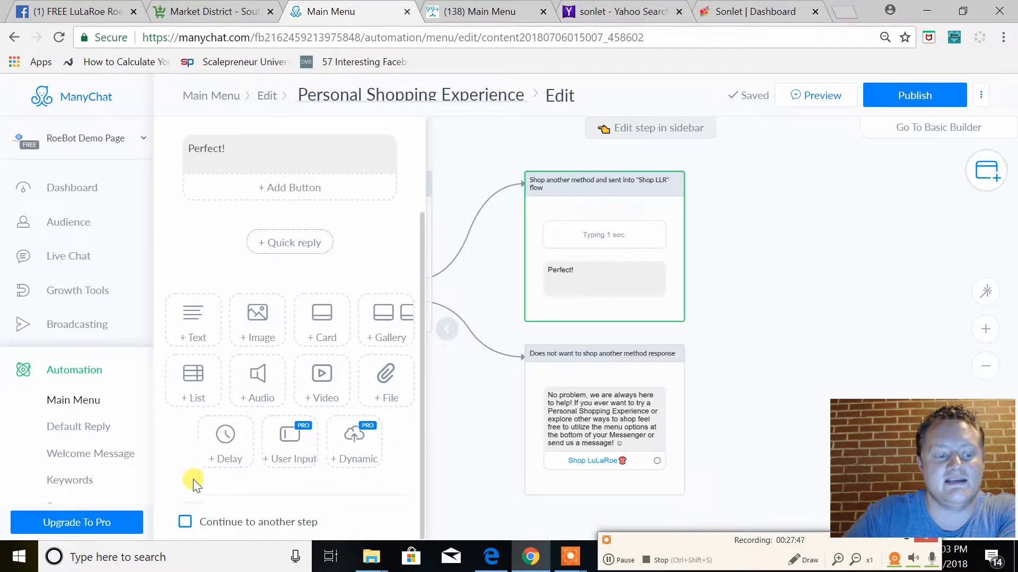
left_click(185, 522)
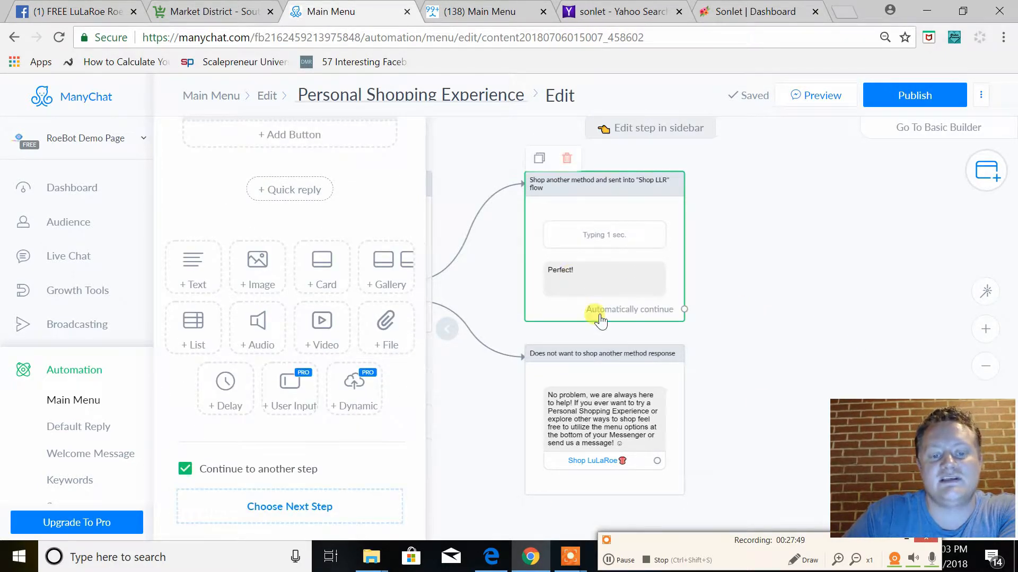
Continue the "Perfect!" message into a Start another Flow step that uses the existing "Easy Ways to Shop!" flow
left_click_drag(684, 309, 759, 261)
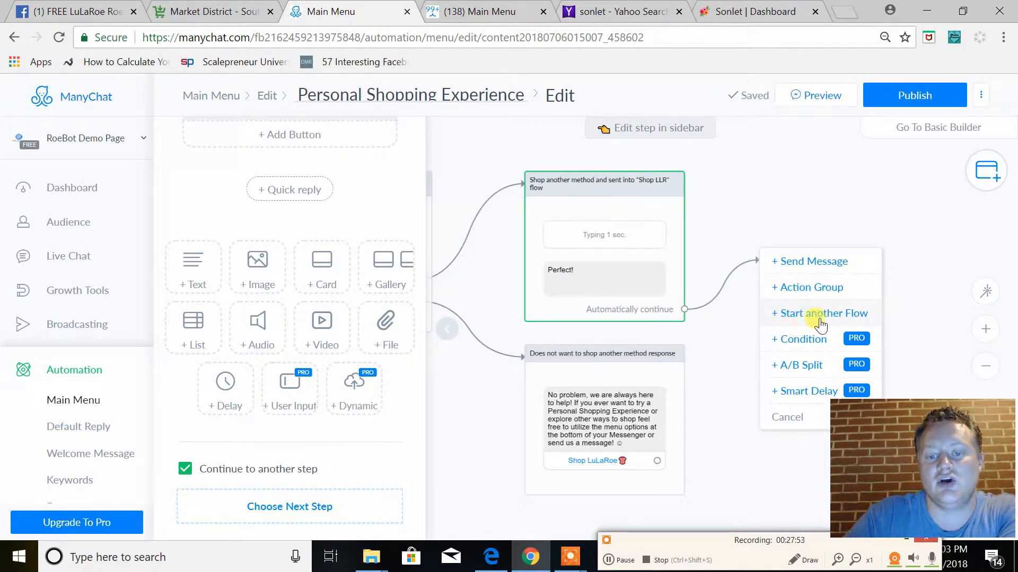
left_click(821, 318)
left_click(291, 196)
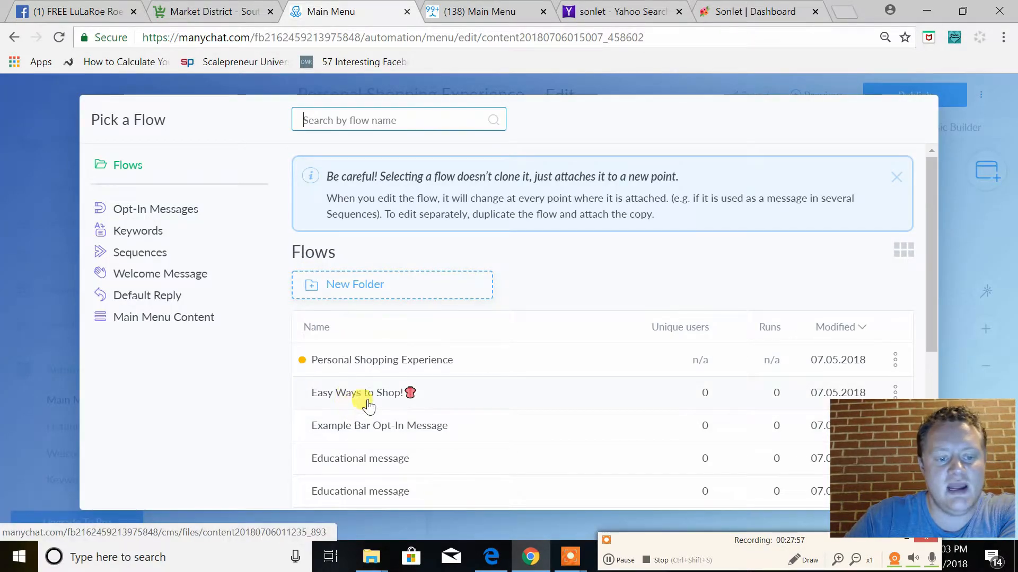
left_click(361, 402)
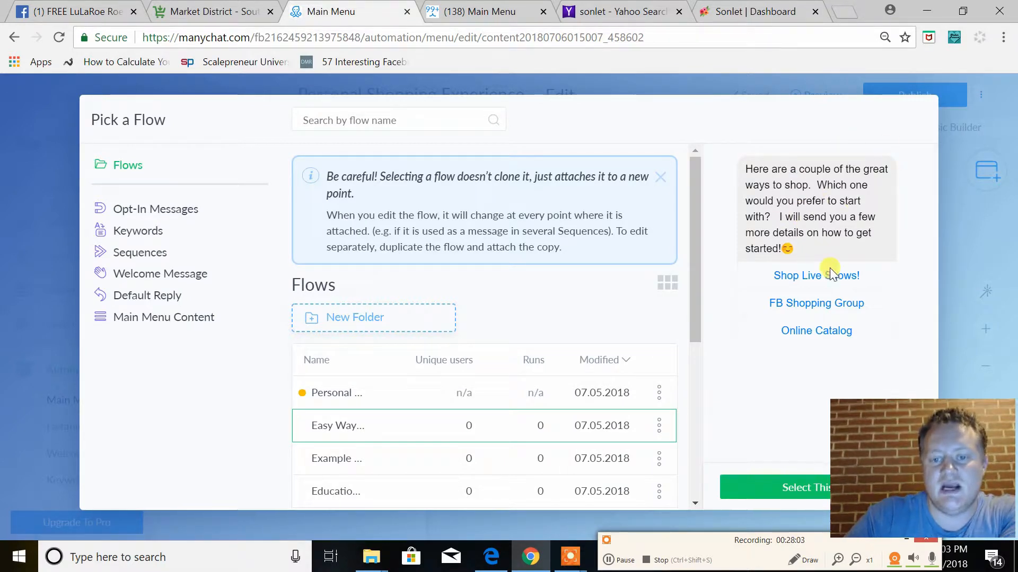
left_click(785, 485)
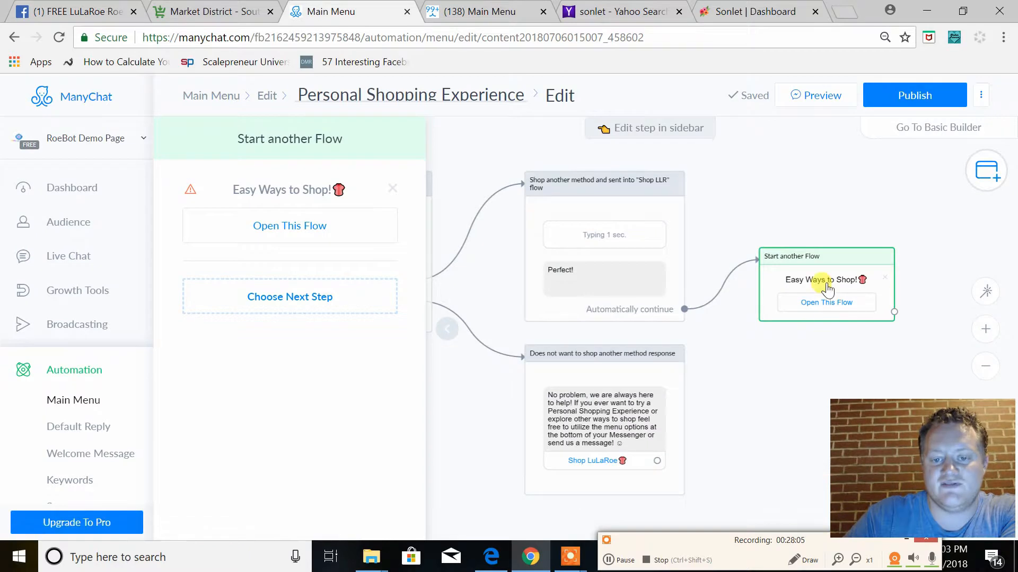
Connect the Shop LuLaRoe button of the "Does not want to shop another method response" message to the "Easy Ways to Shop!" flow step
left_click_drag(785, 347, 957, 311)
left_click_drag(655, 335, 564, 381)
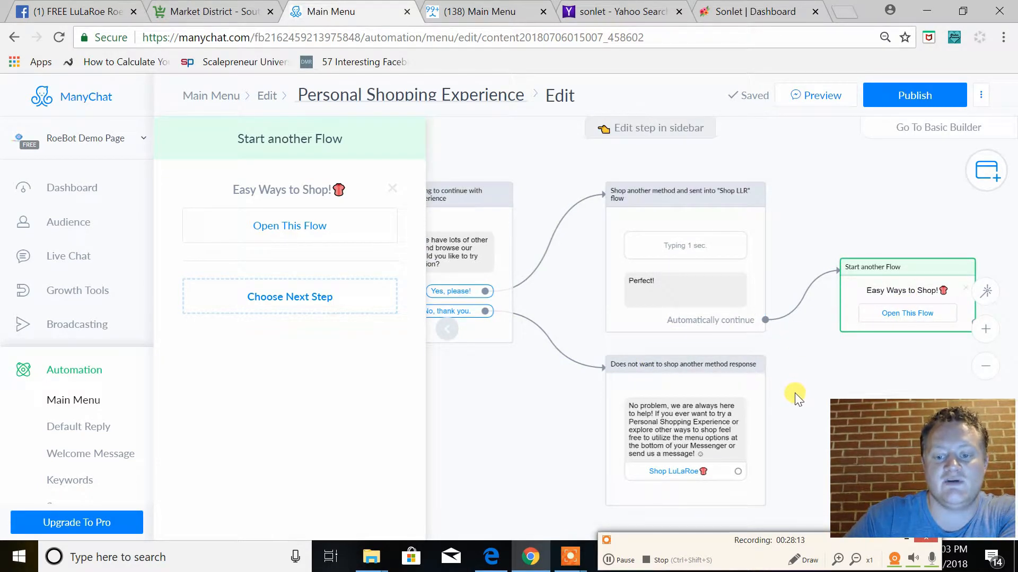
left_click(737, 431)
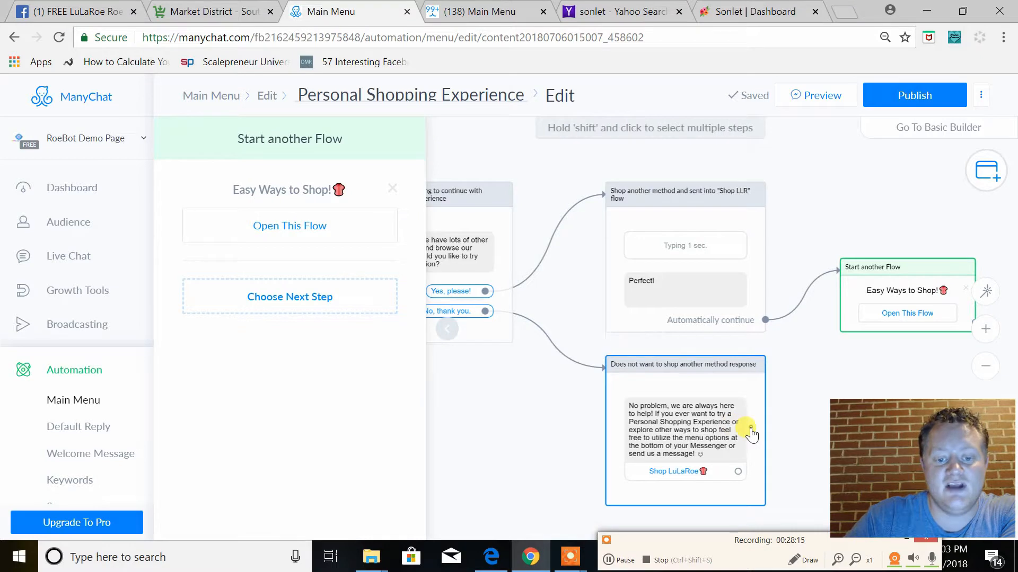
left_click(220, 200)
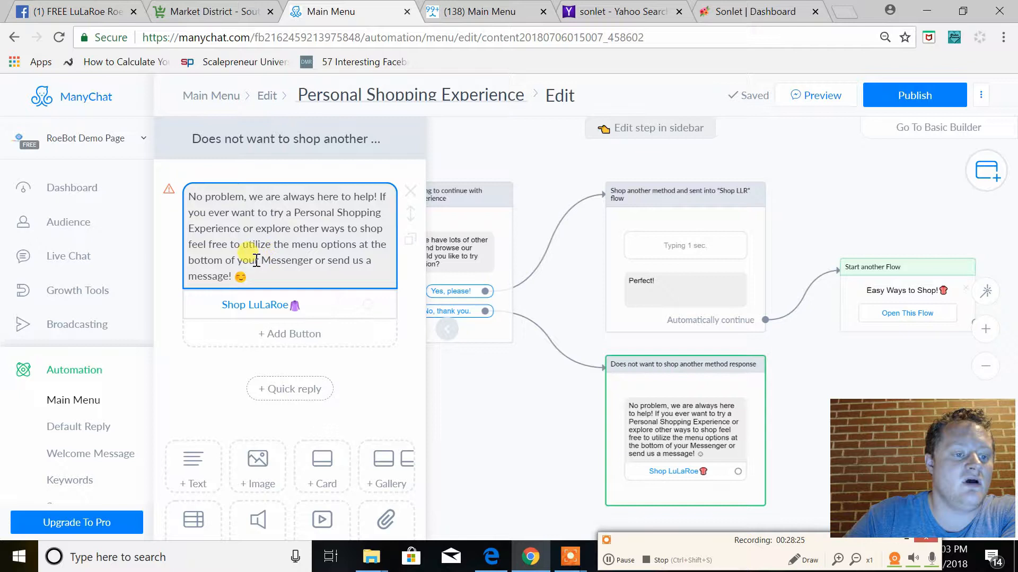
left_click_drag(552, 429, 418, 358)
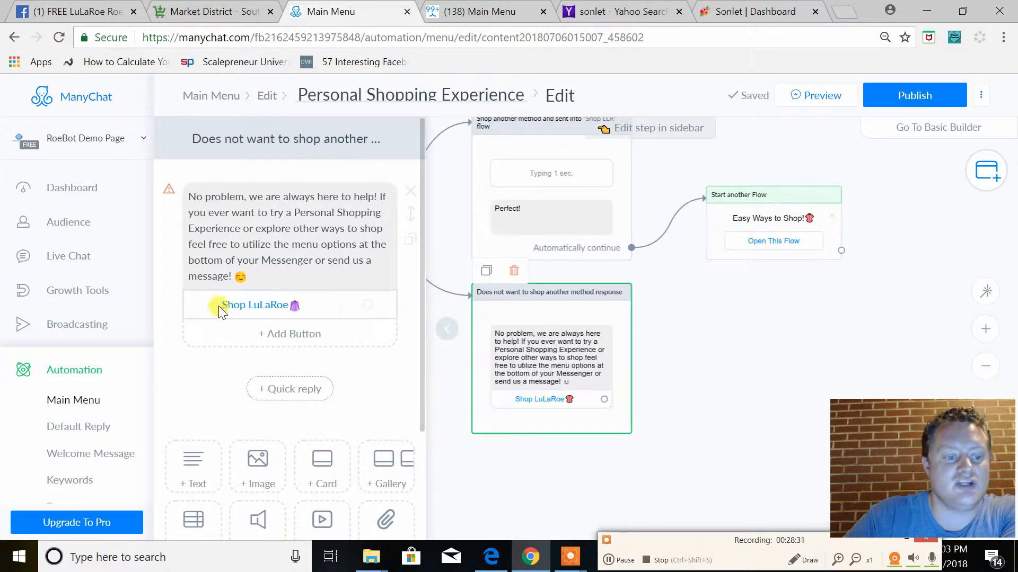
left_click_drag(603, 399, 713, 223)
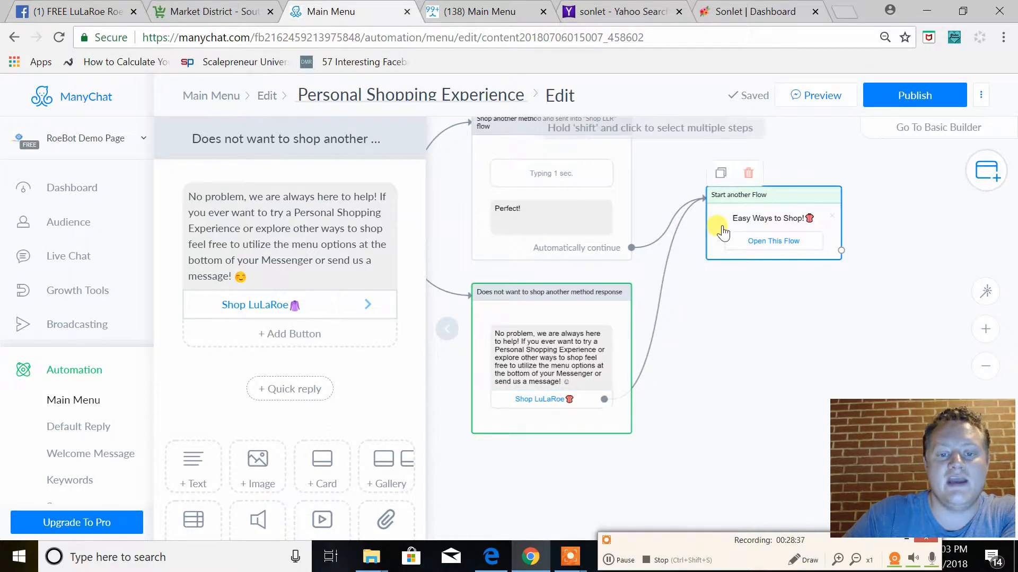
left_click_drag(723, 352, 748, 352)
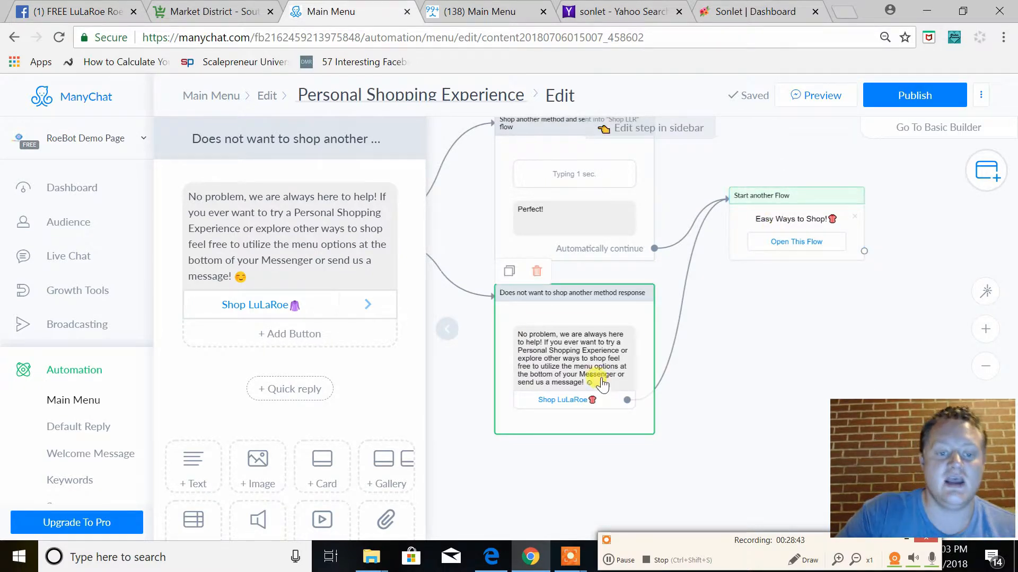
Delete the stray empty Actions step and publish the "Personal Shopping Experience" flow
left_click(985, 366)
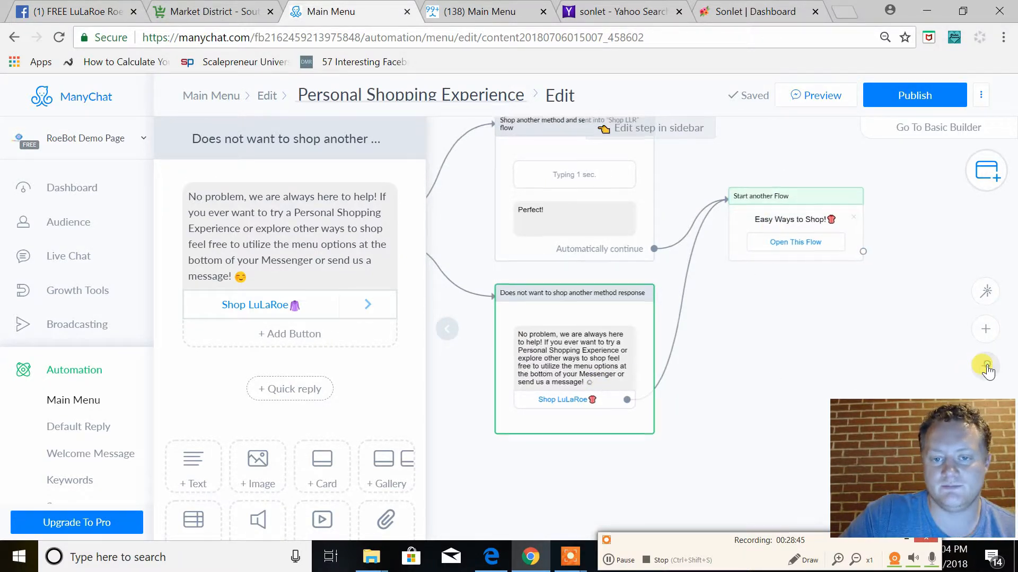
left_click_drag(869, 208, 968, 273)
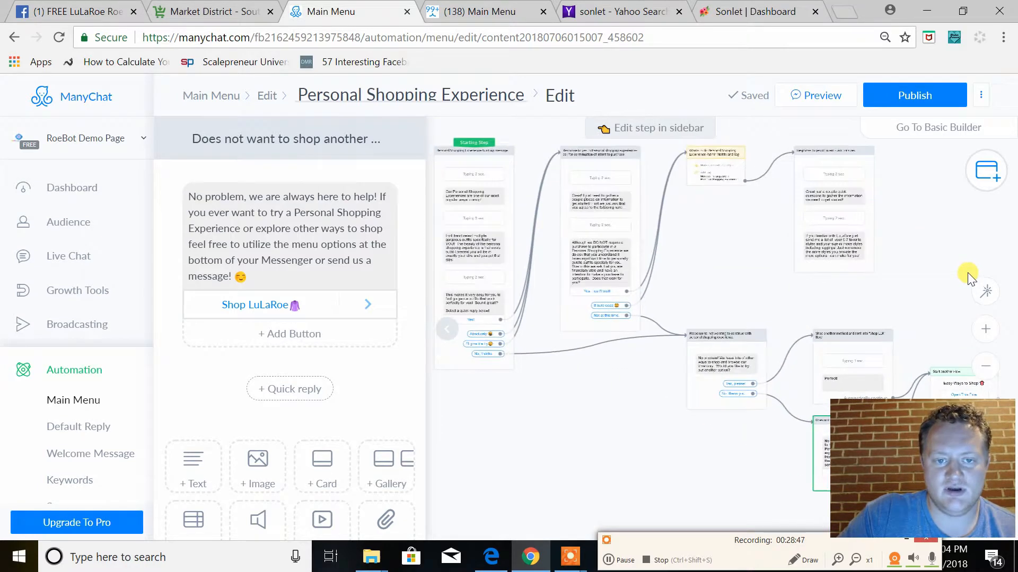
left_click(913, 95)
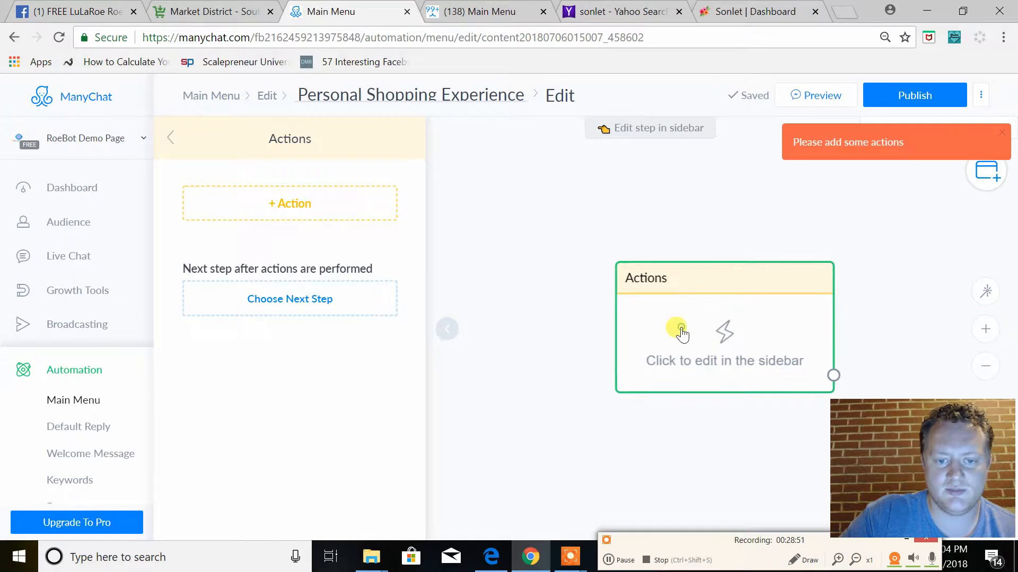
key("Delete")
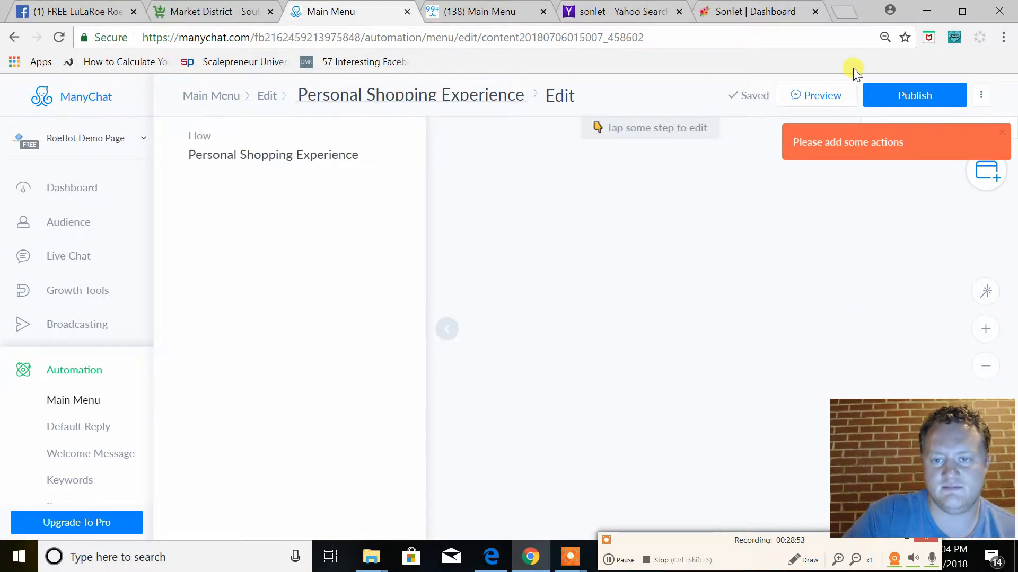
left_click(895, 94)
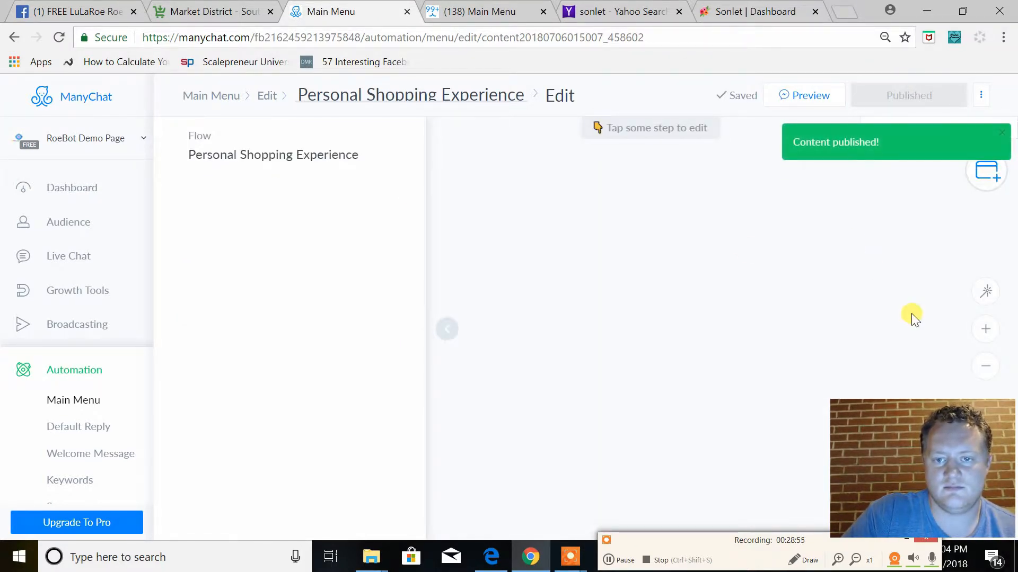
Return to editing the main menu and add a "Facebook Shopping Group" menu item under "Let's Shop!"
left_click(206, 95)
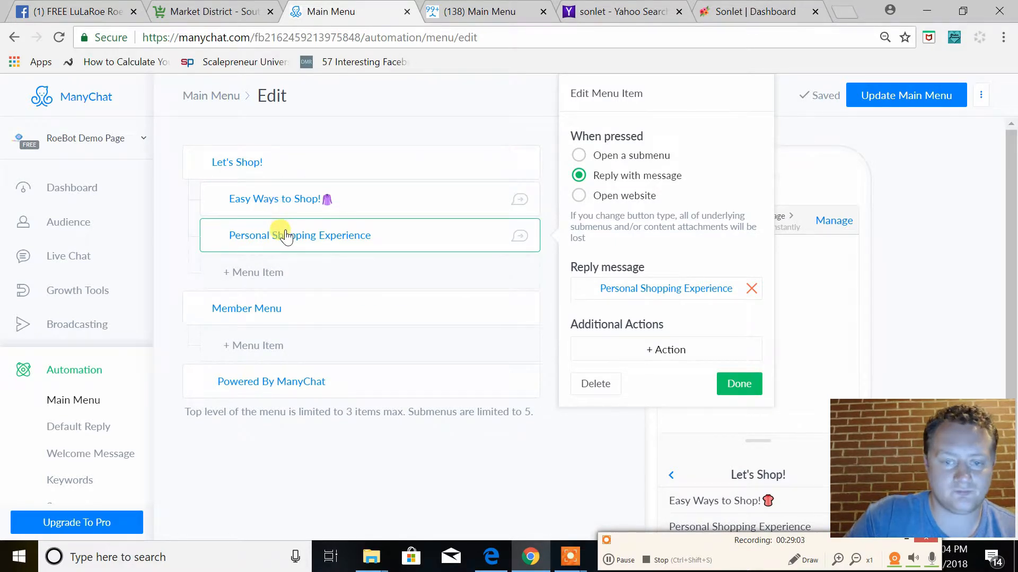
left_click(304, 279)
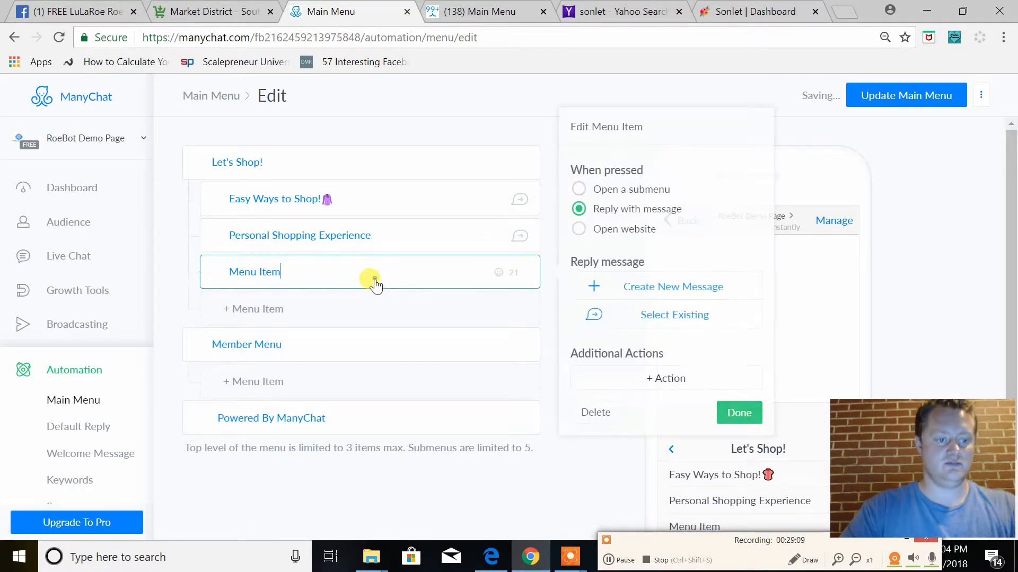
key("BackSpace")
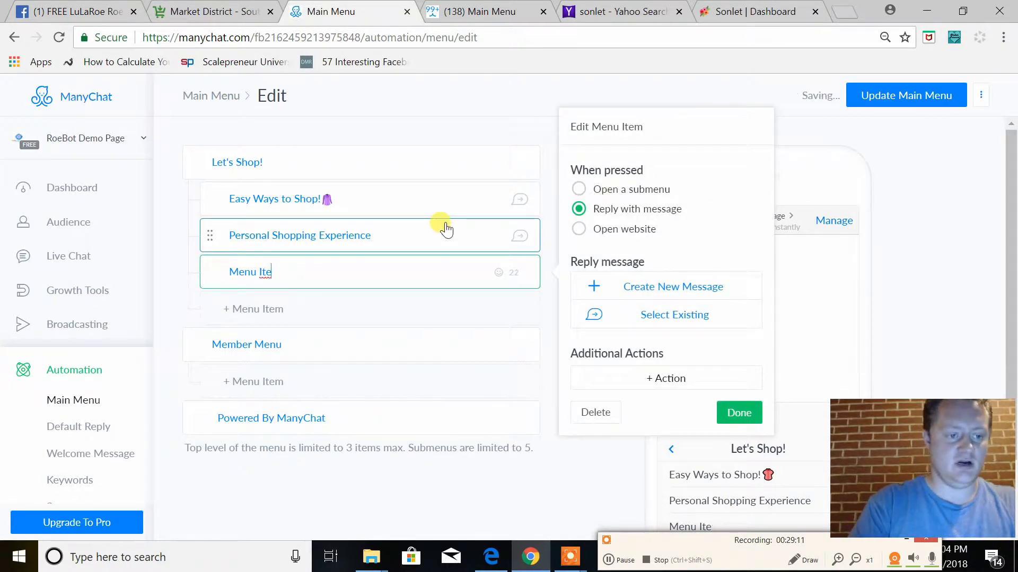
key("BackSpace")
key("BackSpace")
key("BackSpace")
key("BackSpace")
key("BackSpace")
key("BackSpace")
key("BackSpace")
key("BackSpace")
type("Face")
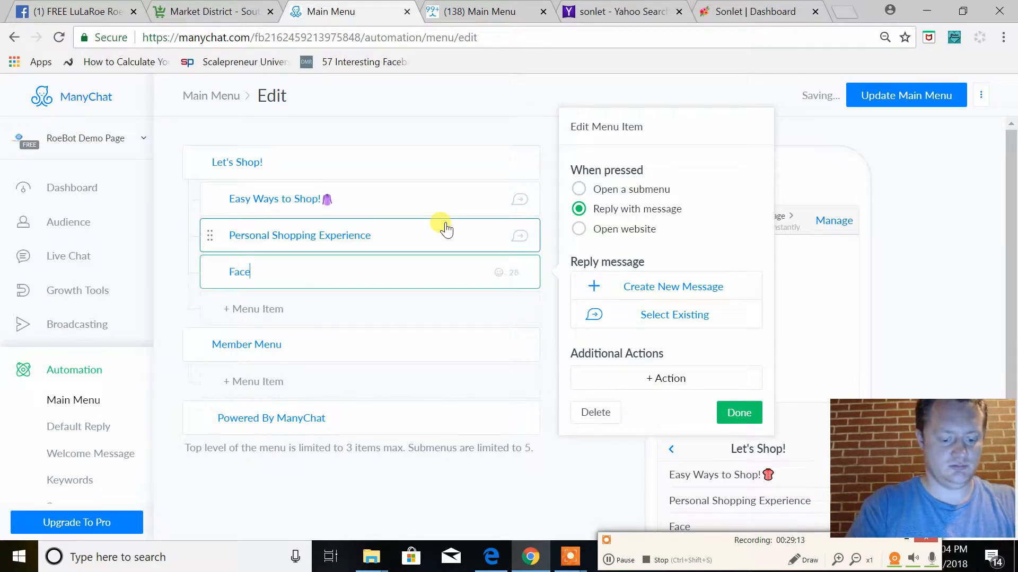
type("book Sh")
left_click(445, 229)
type("pp")
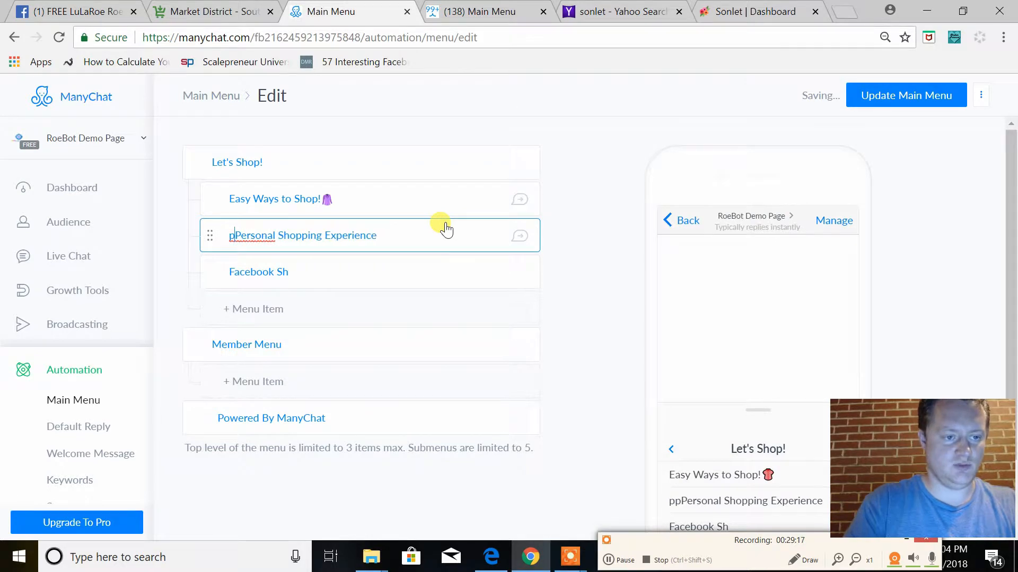
key("BackSpace")
left_click(399, 272)
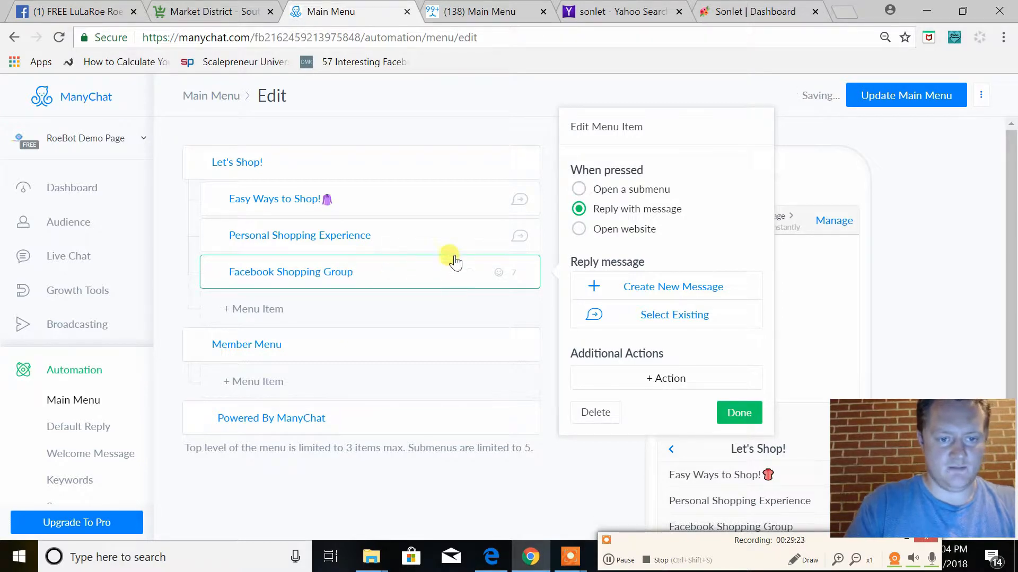
Append a blue heart emoji to the "Facebook Shopping Group" item and a heart-eyes emoji to the "Personal Shopping Experience" item
left_click(499, 274)
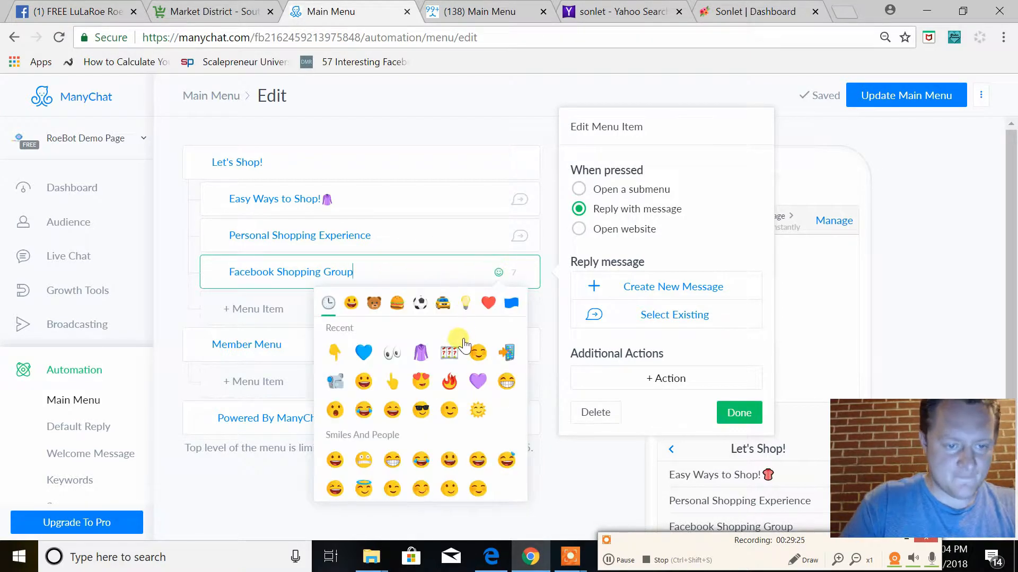
left_click(363, 352)
left_click(390, 236)
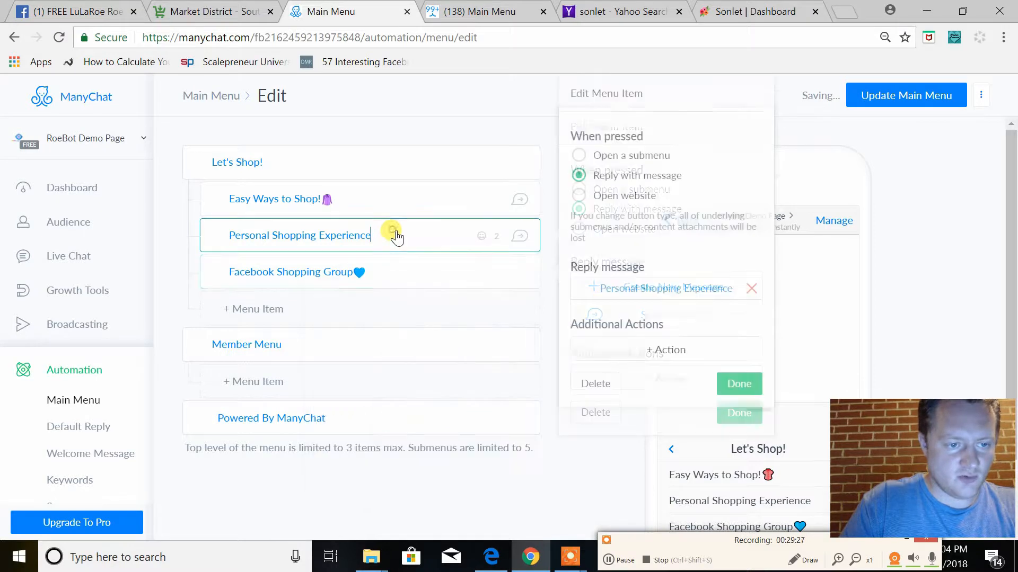
left_click(481, 237)
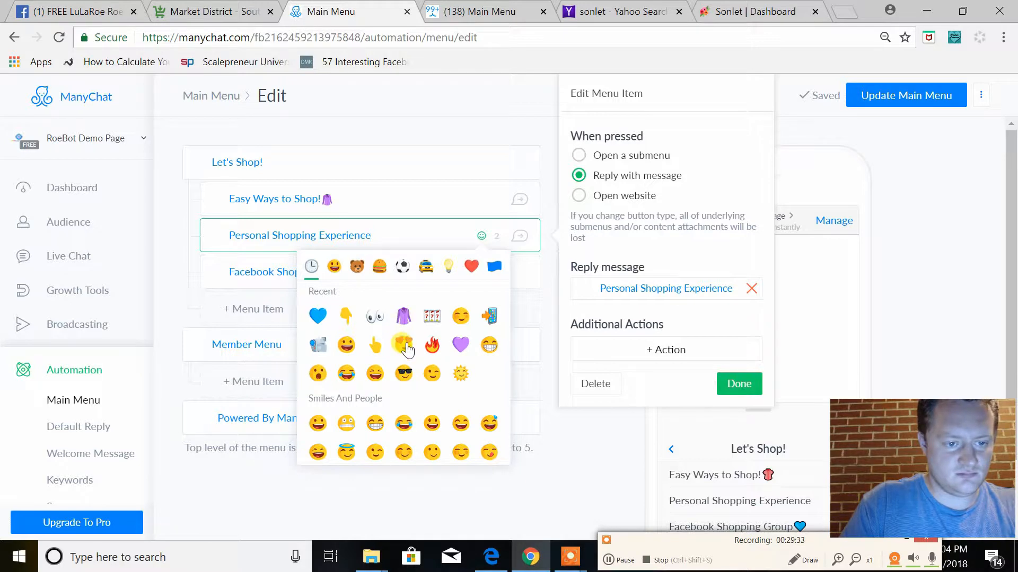
left_click(370, 280)
Make the "Facebook Shopping Group" item open a website, using the address of the "FREE LuLaRoe RoeBot and Business Automation" Facebook group
left_click(347, 275)
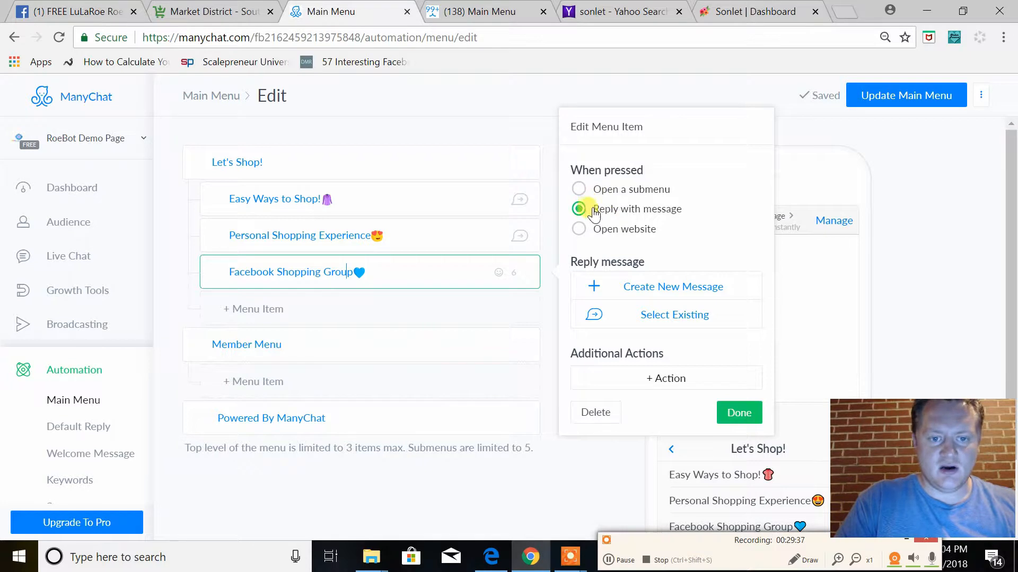
left_click(579, 231)
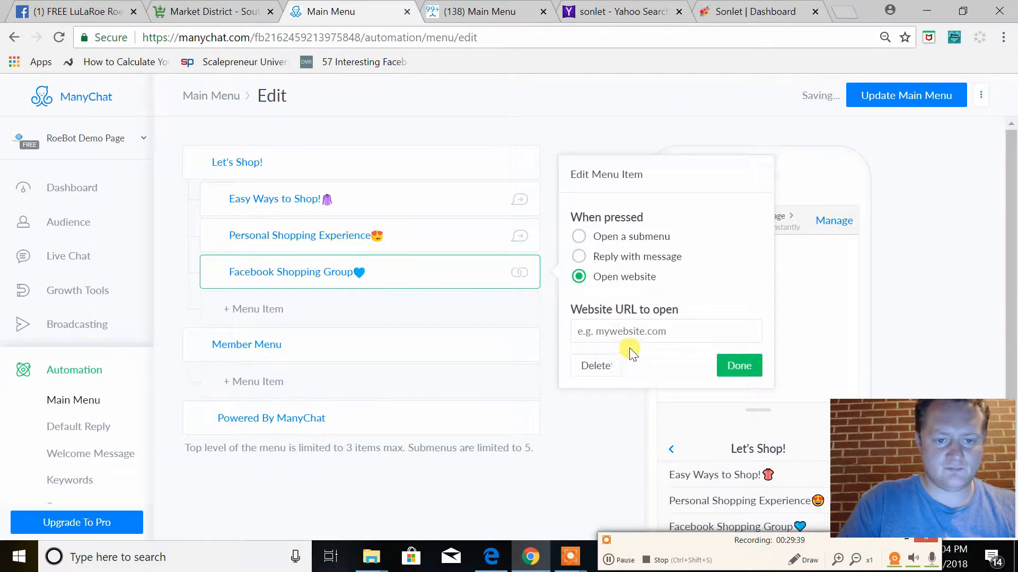
left_click(72, 11)
left_click(359, 38)
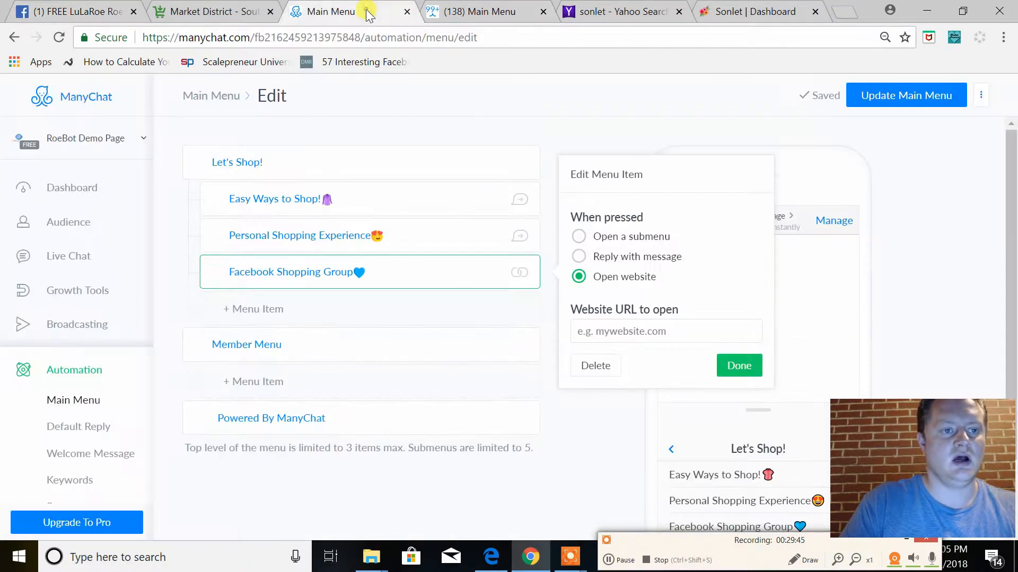
left_click(365, 10)
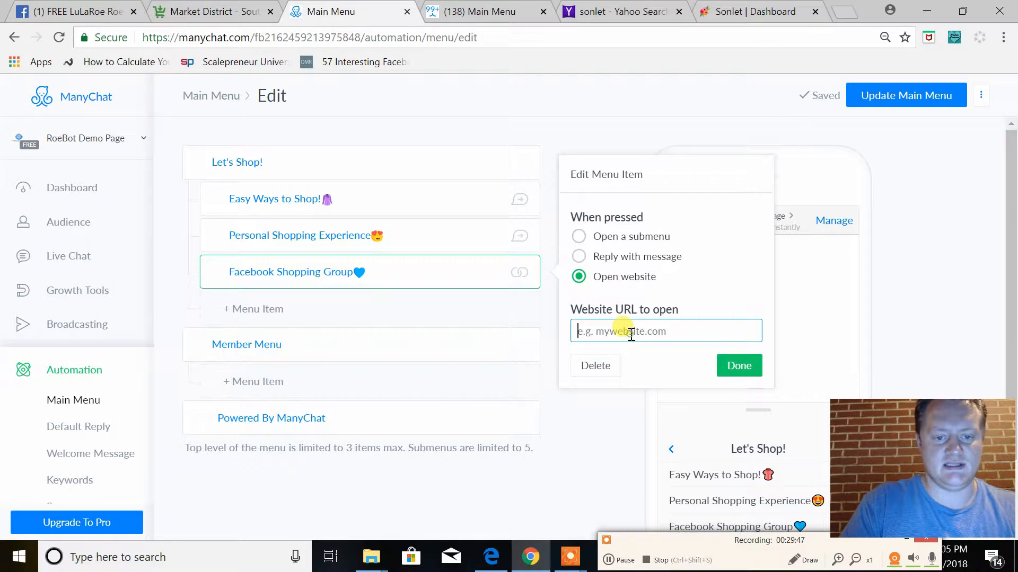
key("ctrl+v")
left_click(739, 365)
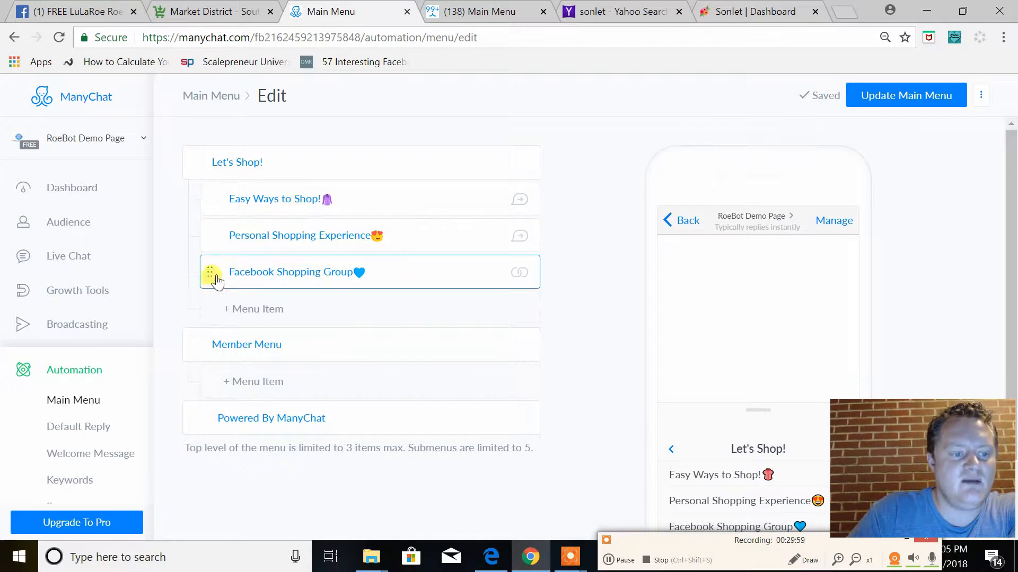
Move "Facebook Shopping Group" to the first place in the "Let's Shop!" submenu and preview the menu's top level
left_click_drag(210, 265, 212, 200)
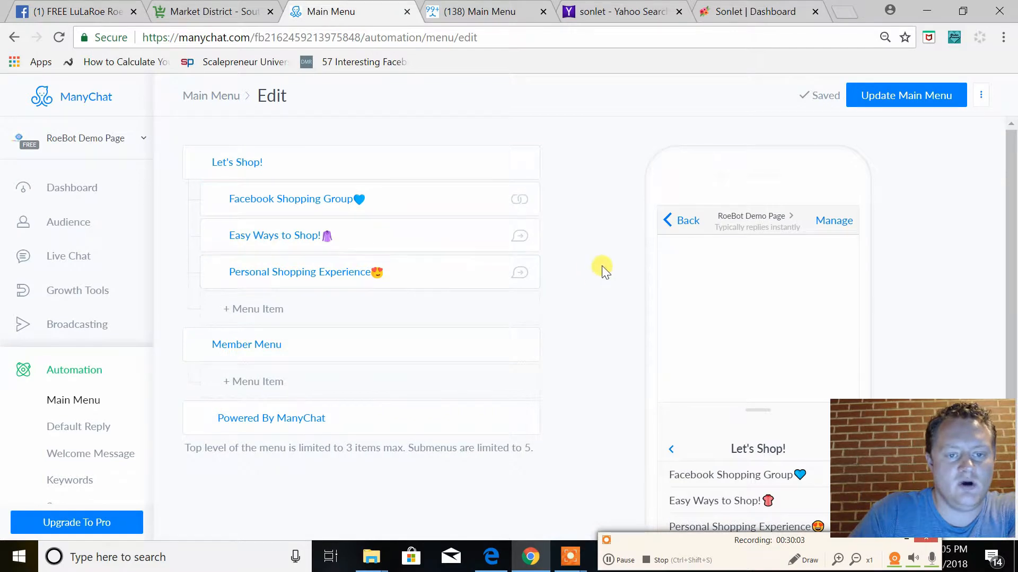
scroll(765, 404, "down", 2)
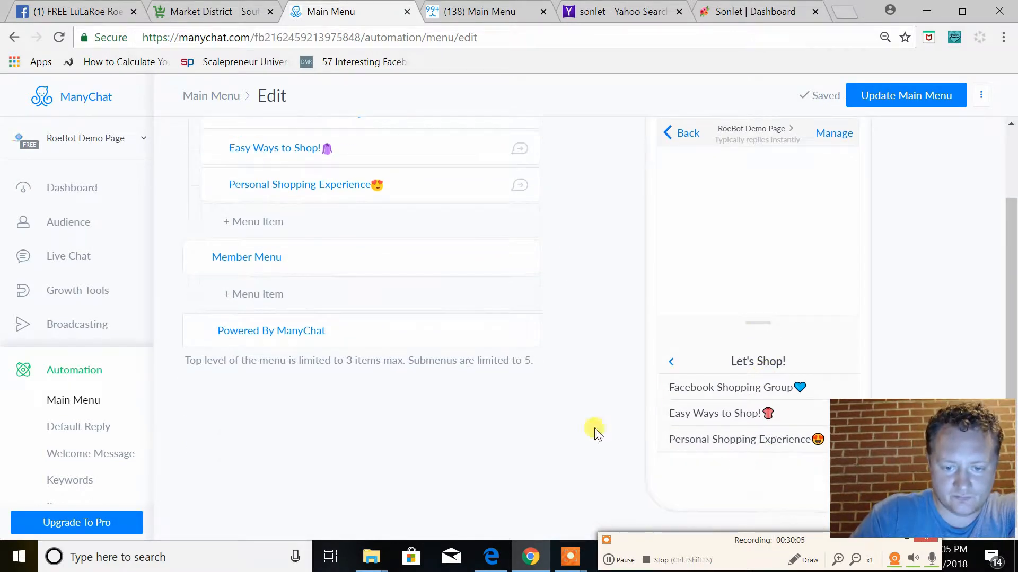
left_click(670, 362)
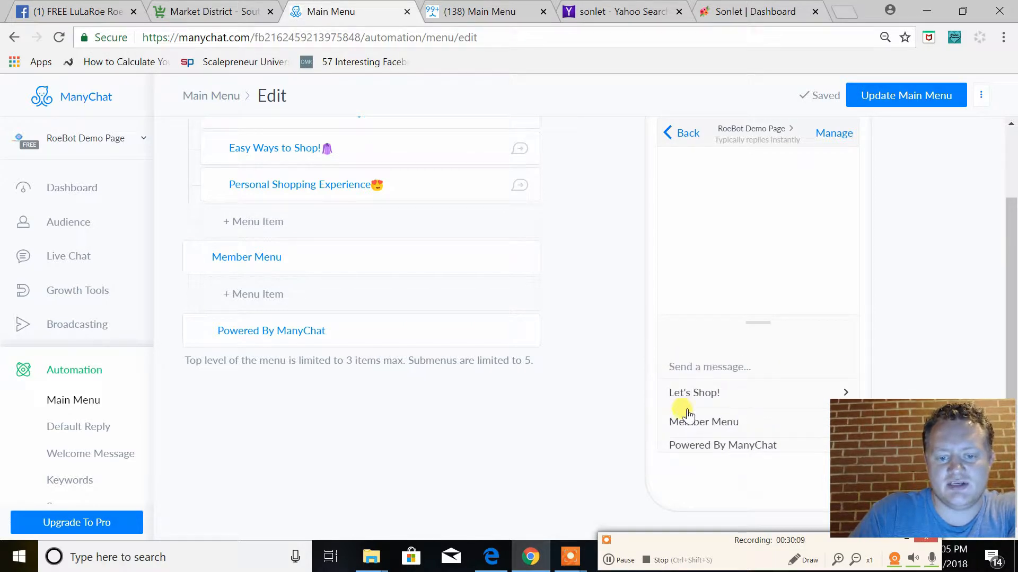
scroll(556, 360, "up", 2)
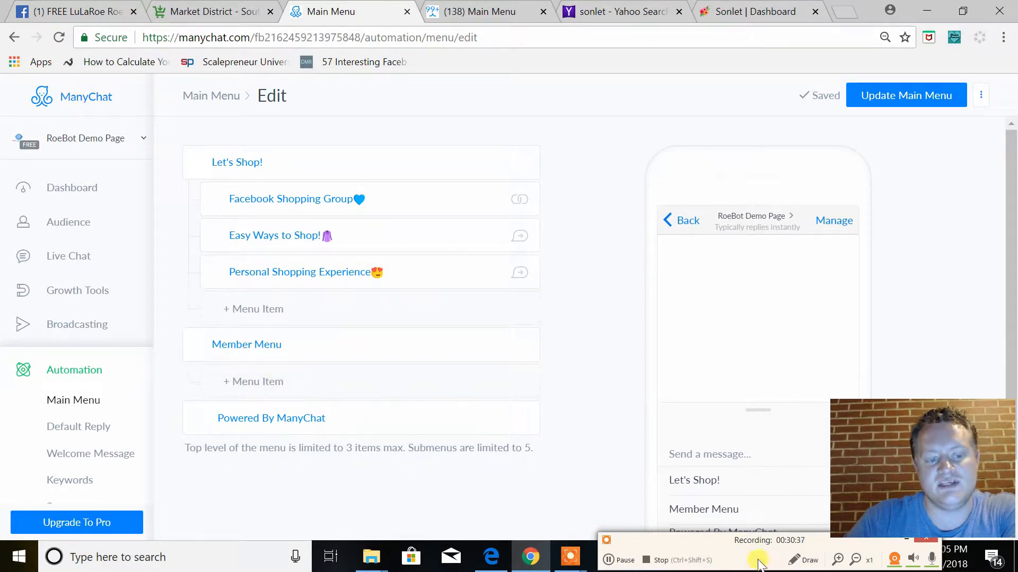
left_click(618, 561)
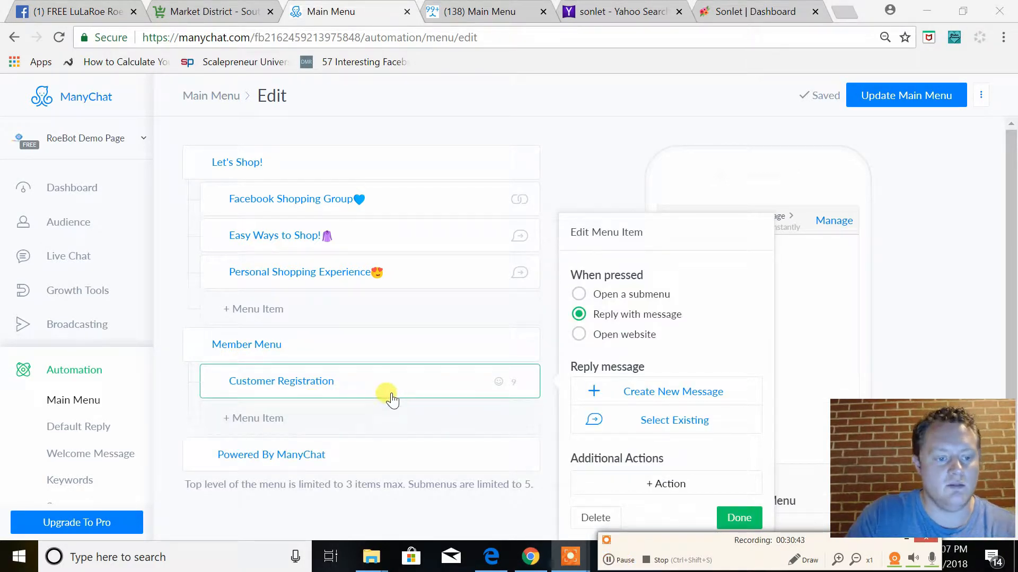
Append a black pen emoji from the Objects category to the "Customer Registration" item under "Member Menu"
left_click(371, 380)
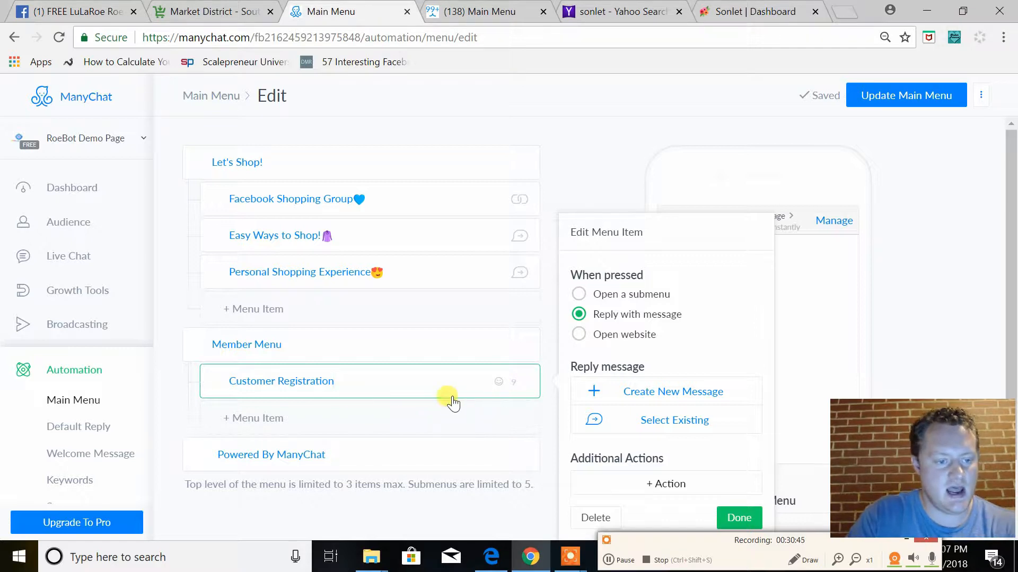
left_click(498, 382)
scroll(447, 460, "down", 1)
scroll(448, 460, "down", 10)
scroll(453, 471, "down", 10)
scroll(455, 471, "down", 10)
scroll(456, 471, "down", 3)
scroll(456, 467, "up", 3)
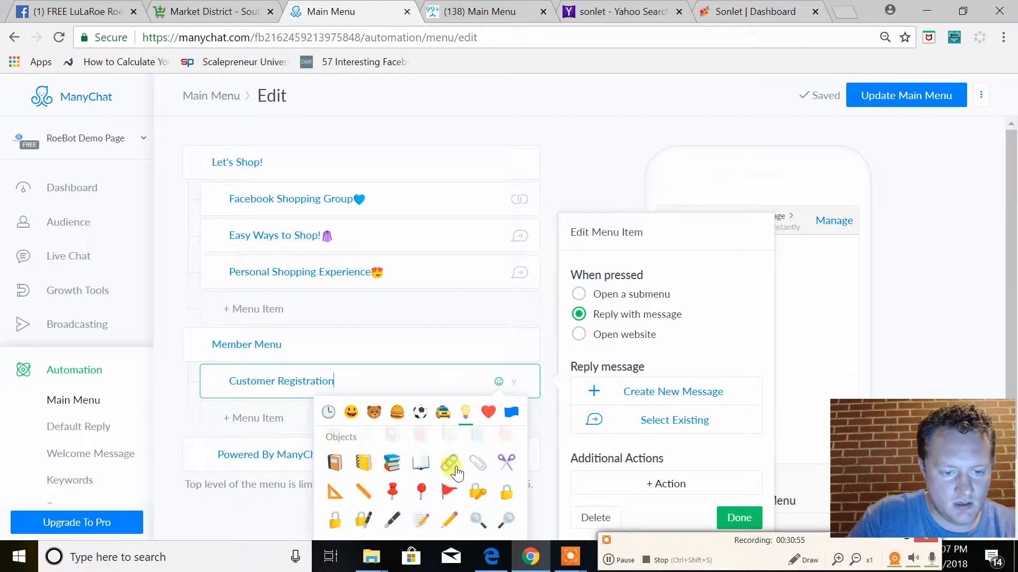
left_click(397, 522)
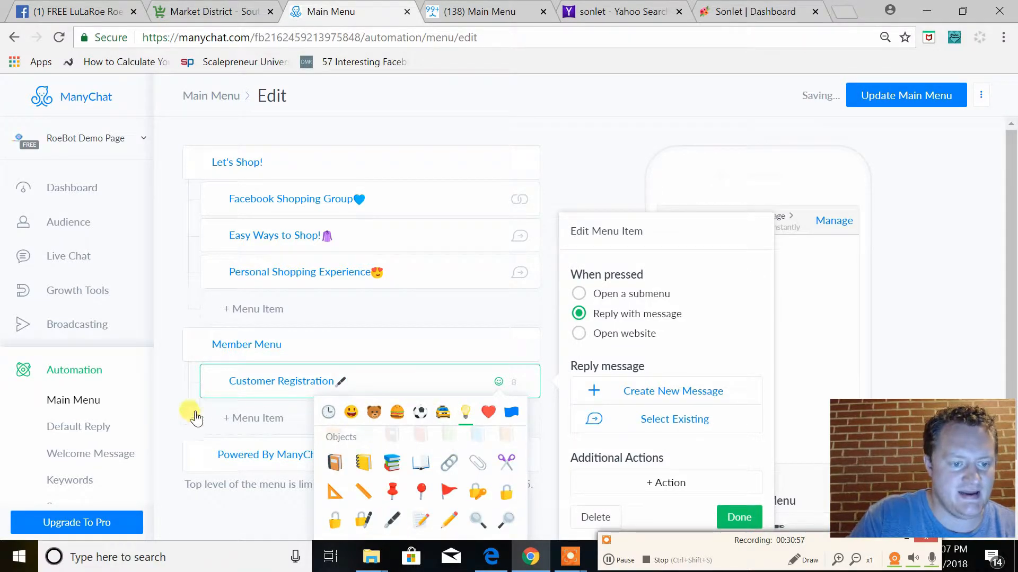
left_click(170, 402)
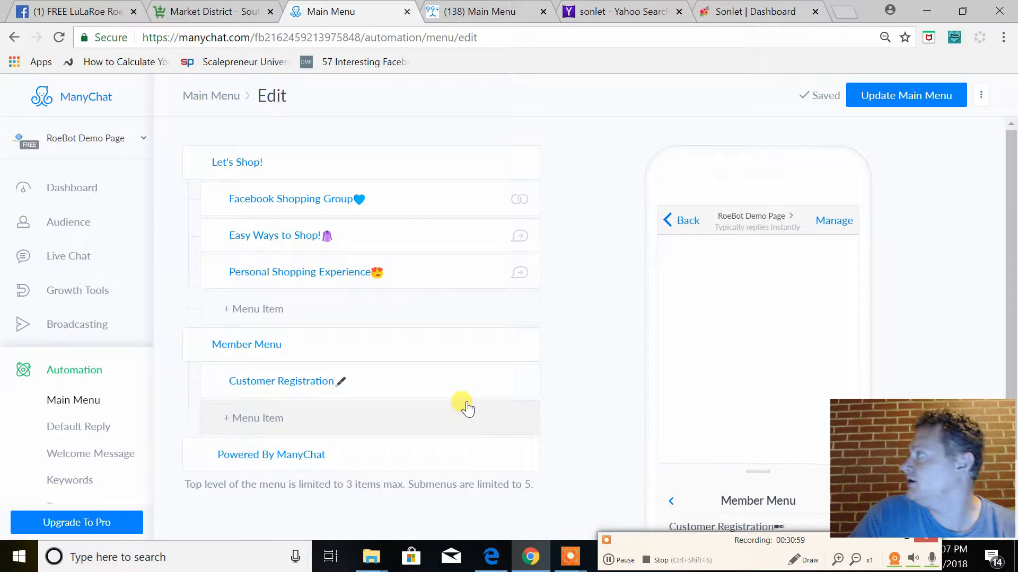
Create a new reply message for the "Customer Registration" item and open it in the Flow Builder
left_click(374, 383)
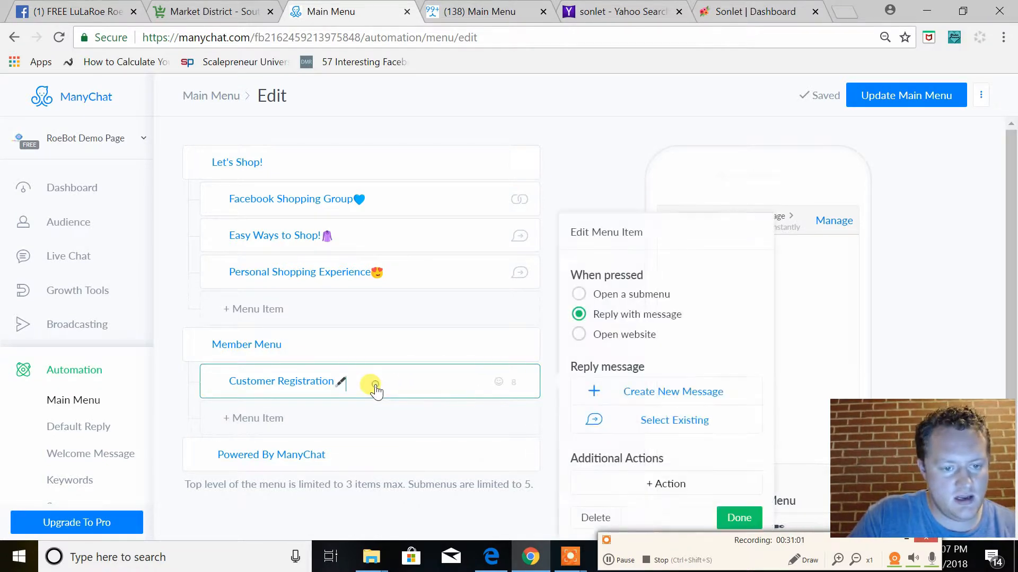
left_click(671, 393)
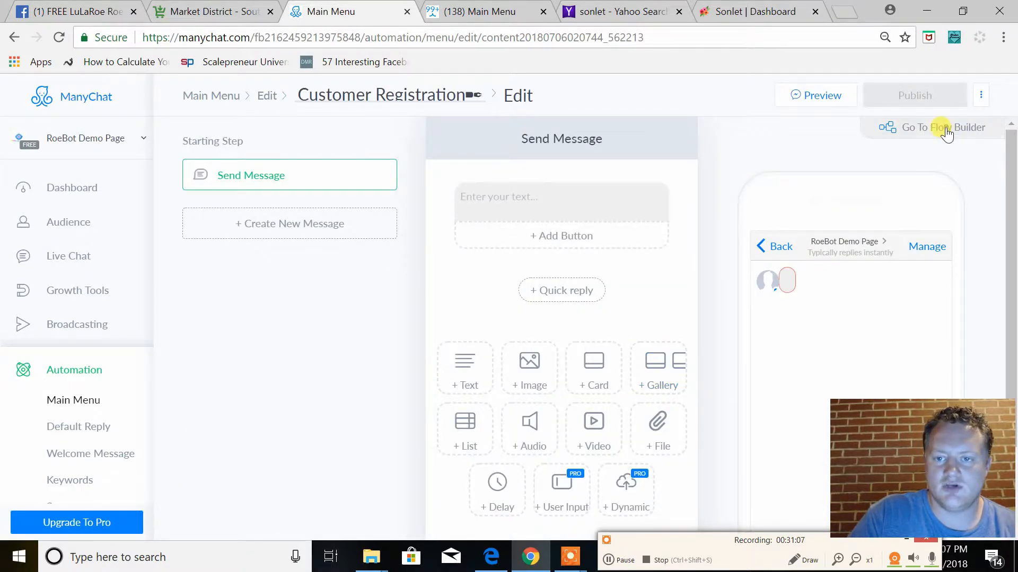
left_click(947, 135)
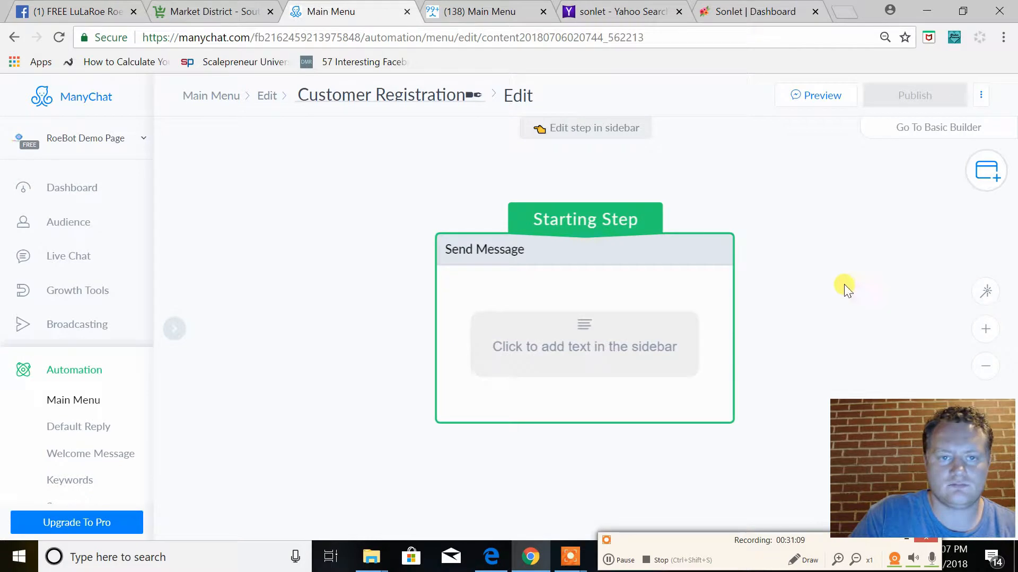
Paste the customer registration message and its Actions step copied from the other page into this flow, accepting the cross-page copy
left_click(985, 367)
left_click_drag(810, 332, 575, 307)
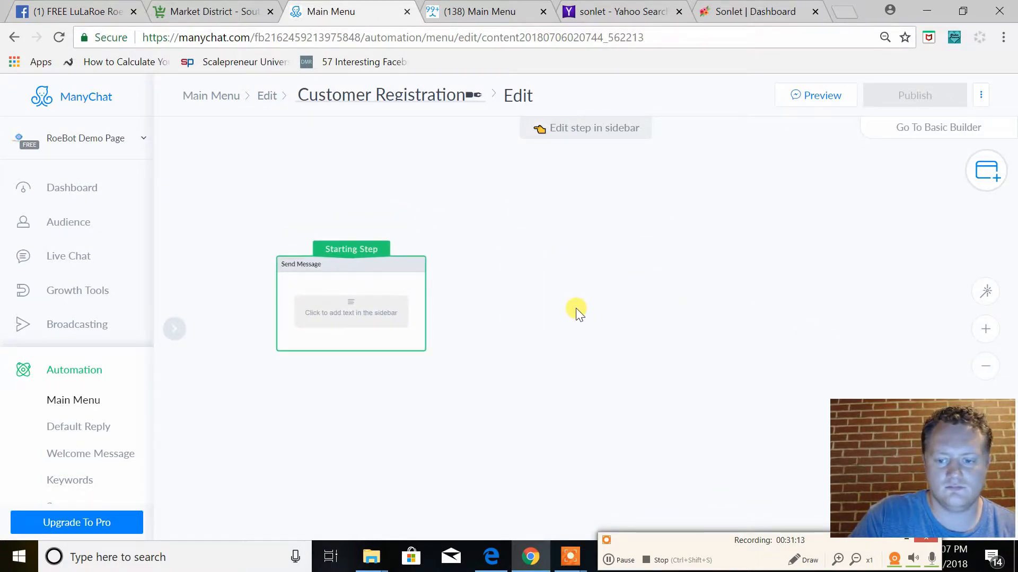
left_click(495, 11)
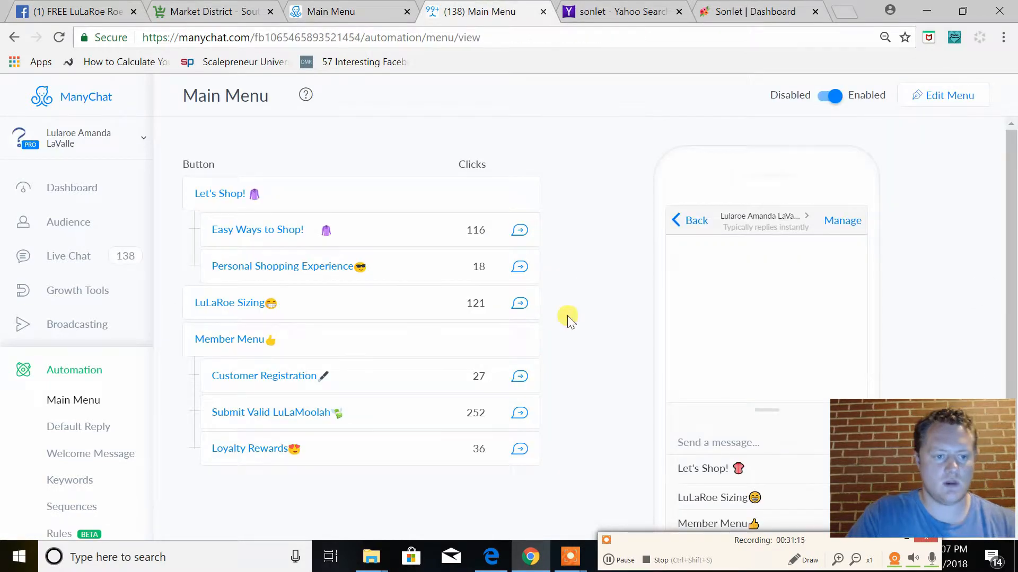
left_click(350, 11)
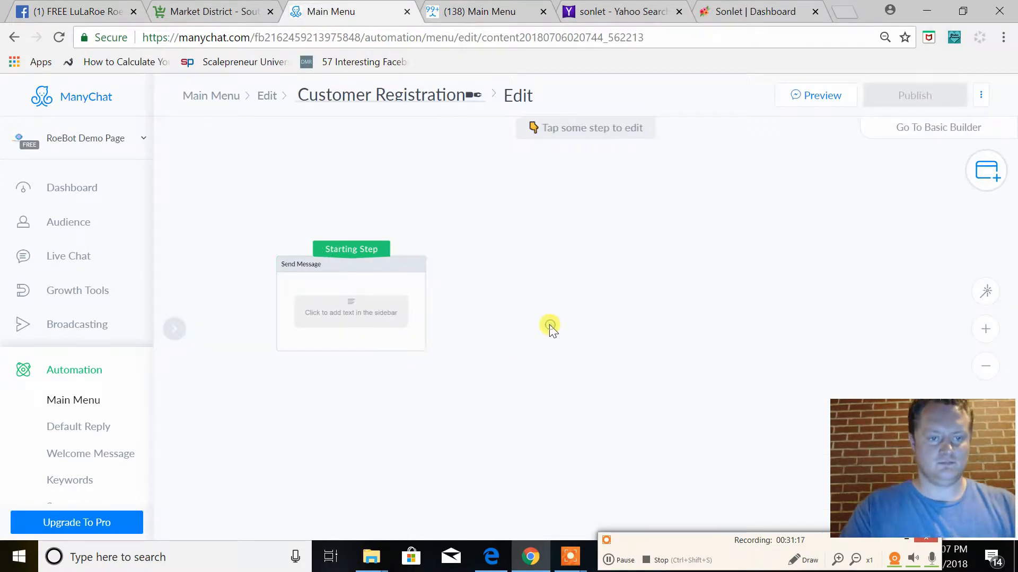
key("ctrl+v")
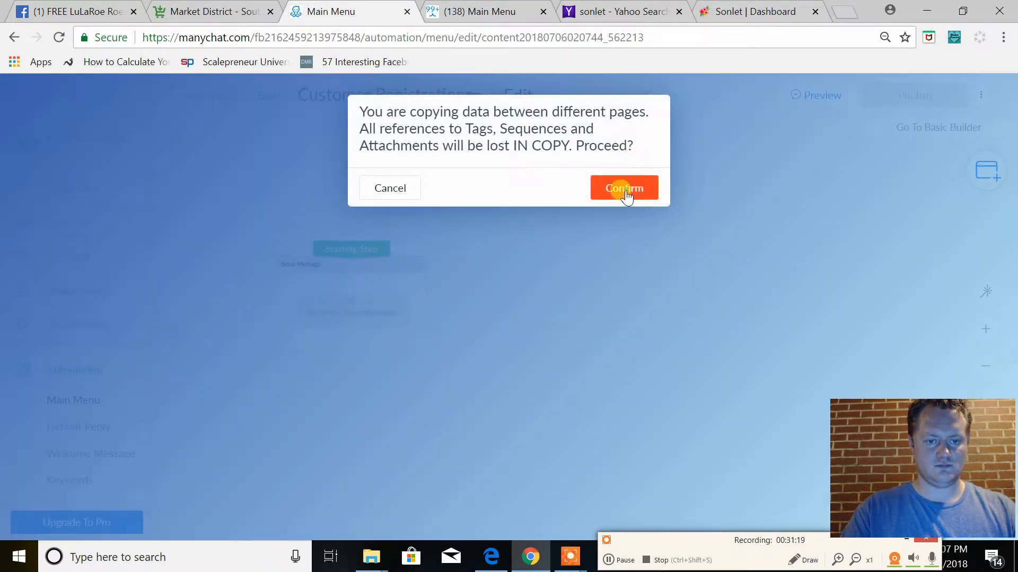
left_click(626, 189)
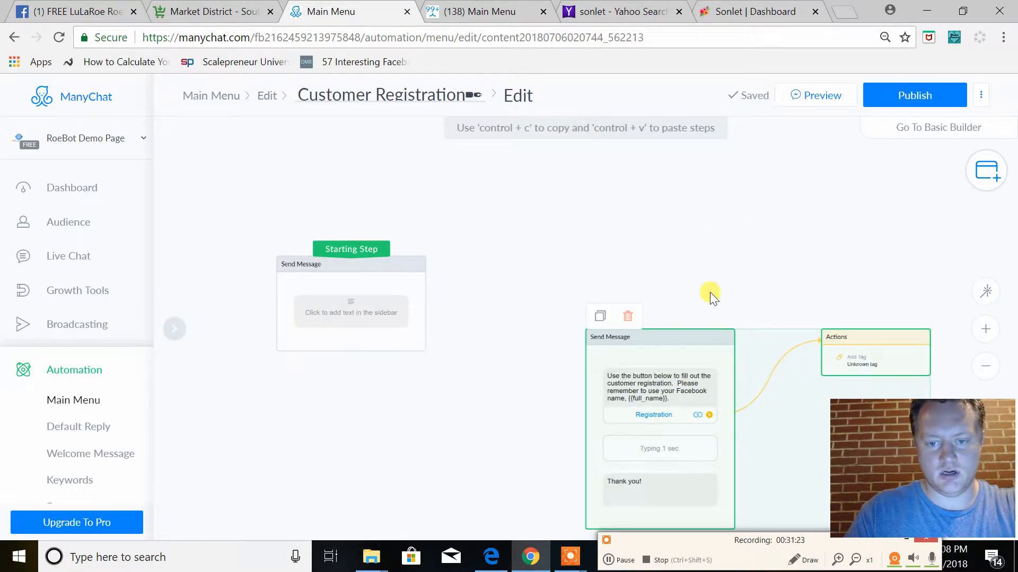
Make the pasted registration message the starting step and delete the empty Send Message step
left_click_drag(742, 245, 705, 213)
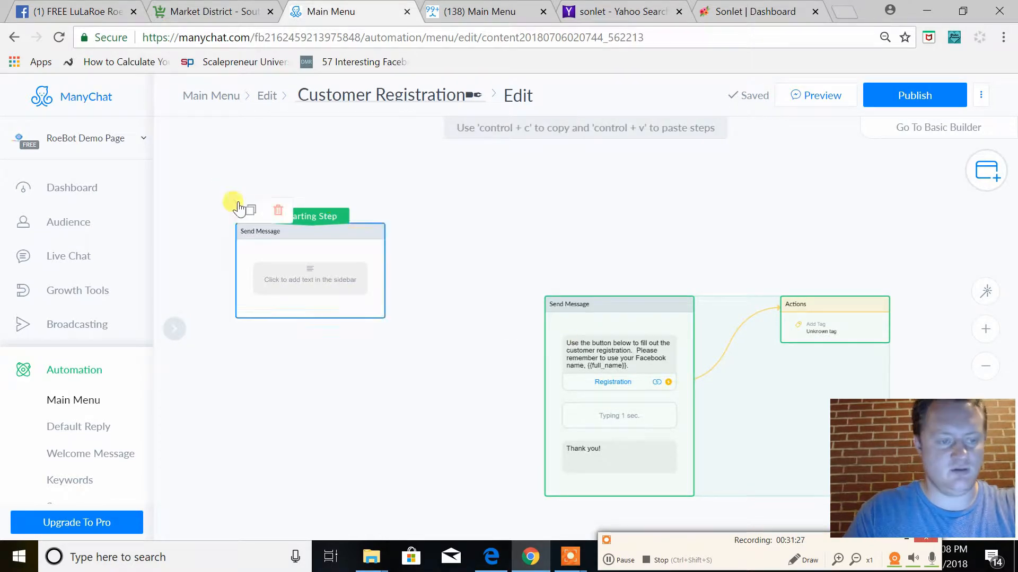
left_click_drag(312, 217, 604, 306)
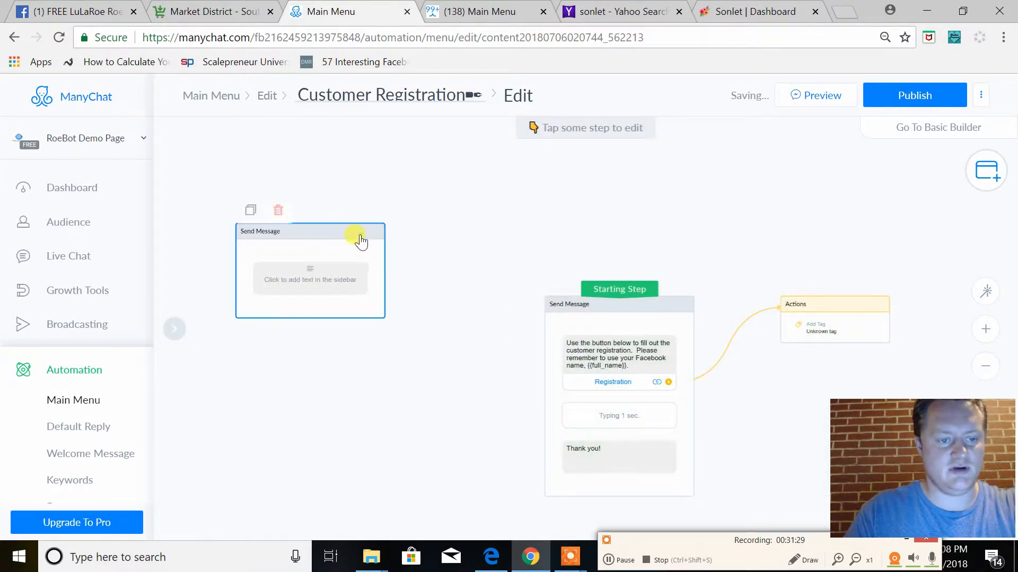
left_click(360, 239)
key("Delete")
Create a "Member Registered" tag in the Add Tag action of the Actions step linked to the registration message
left_click_drag(840, 366, 615, 267)
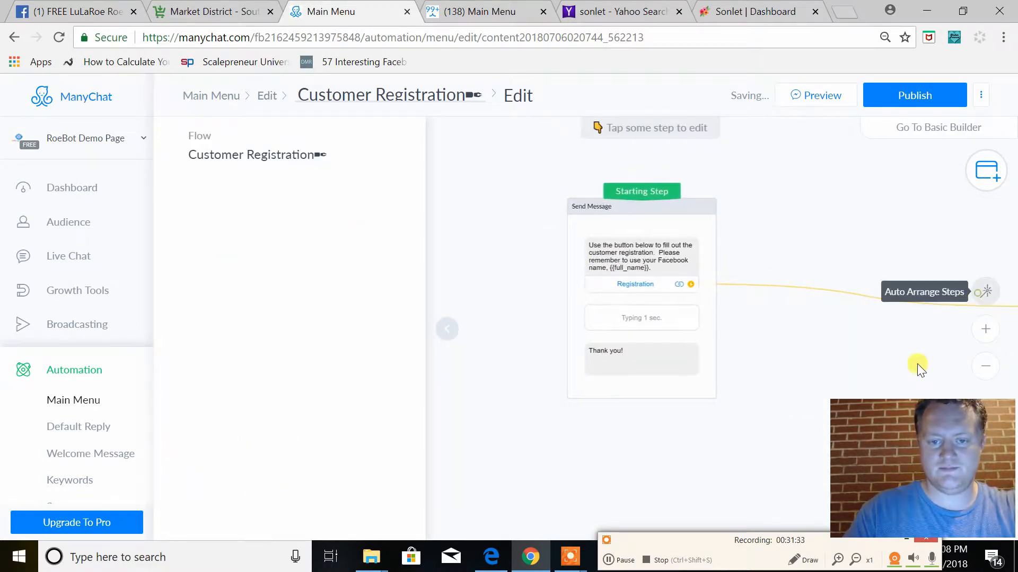
left_click(758, 260)
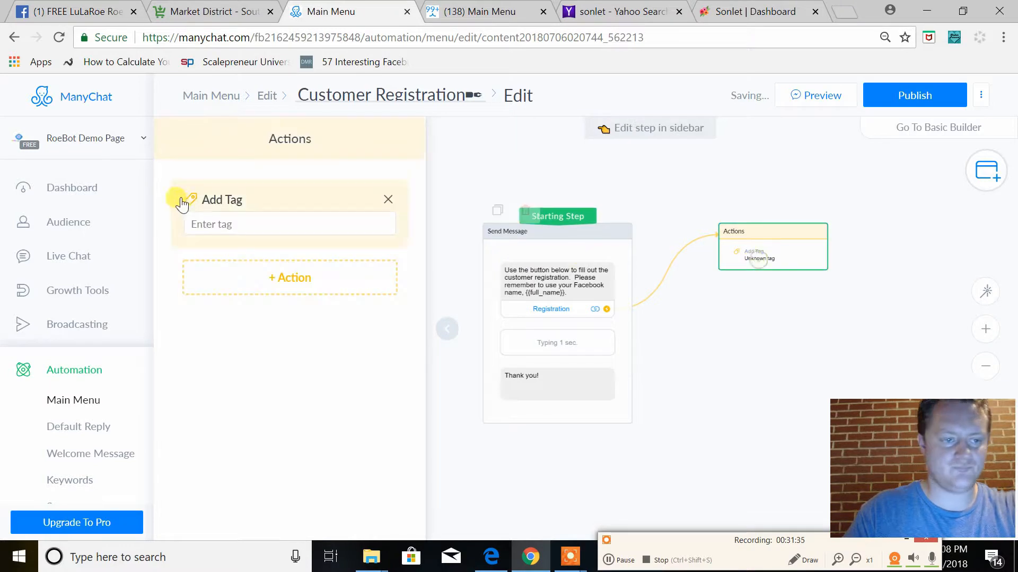
left_click(247, 219)
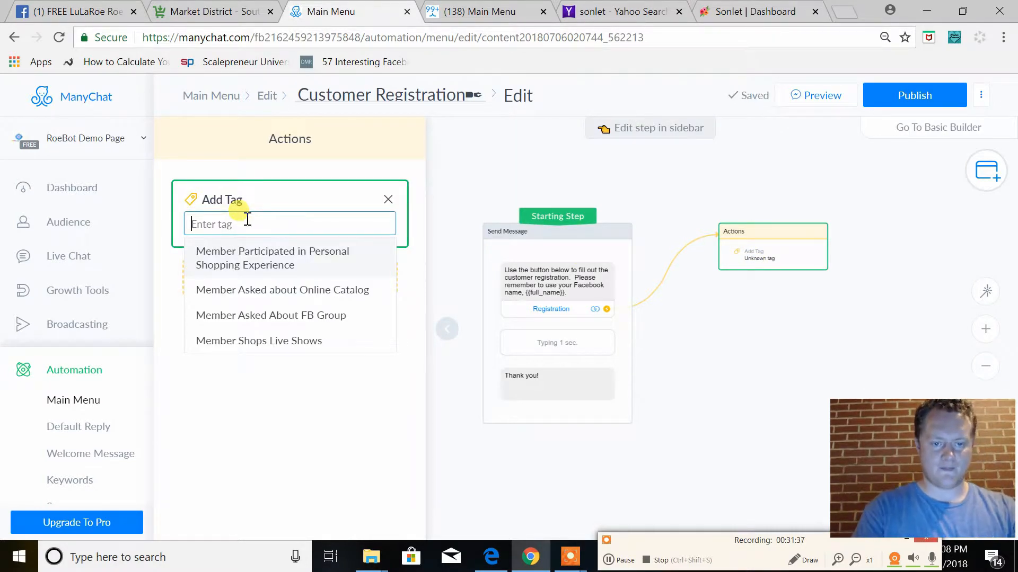
type("Memb")
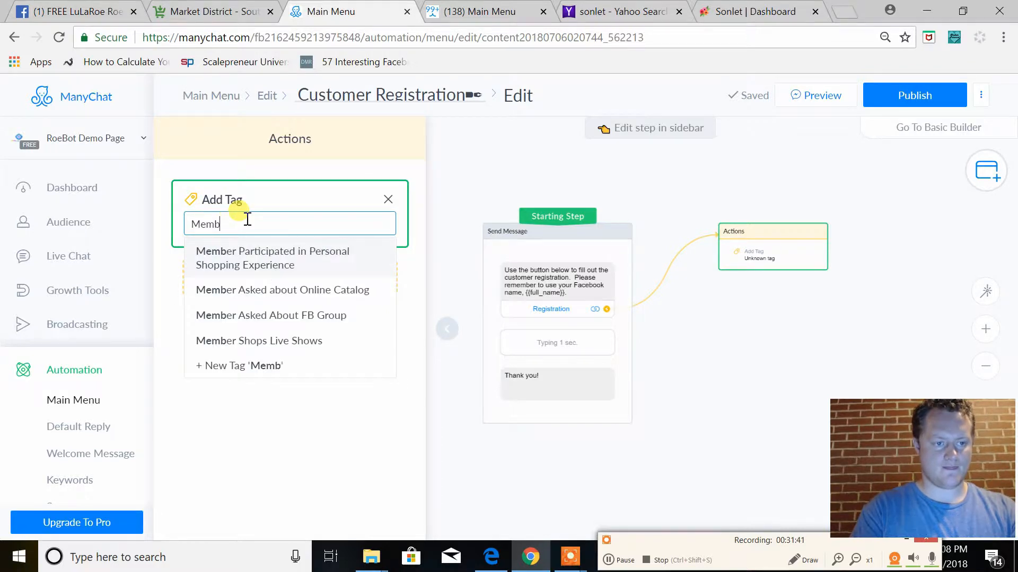
type("er Registr")
key("BackSpace")
type("t")
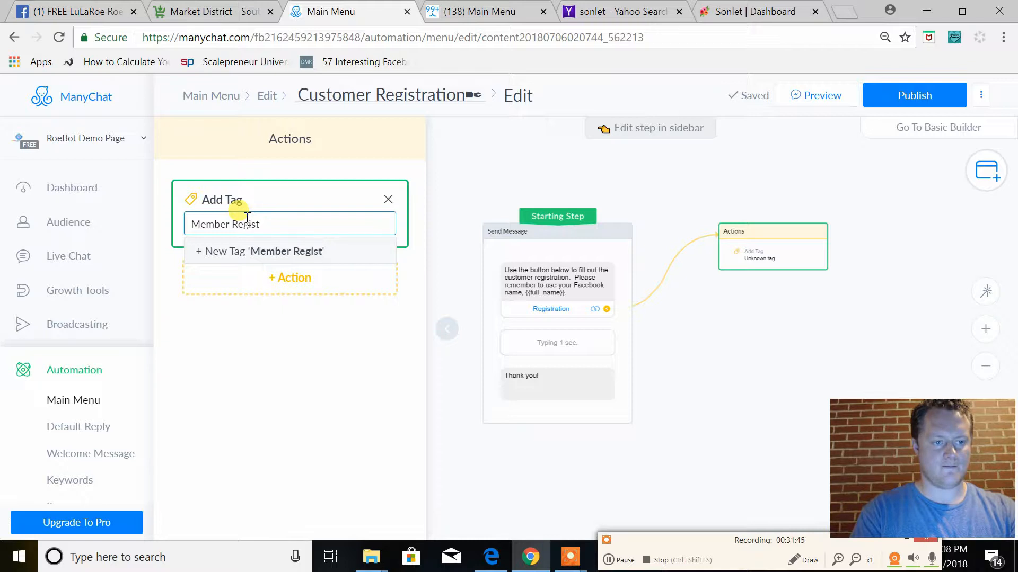
type("ered")
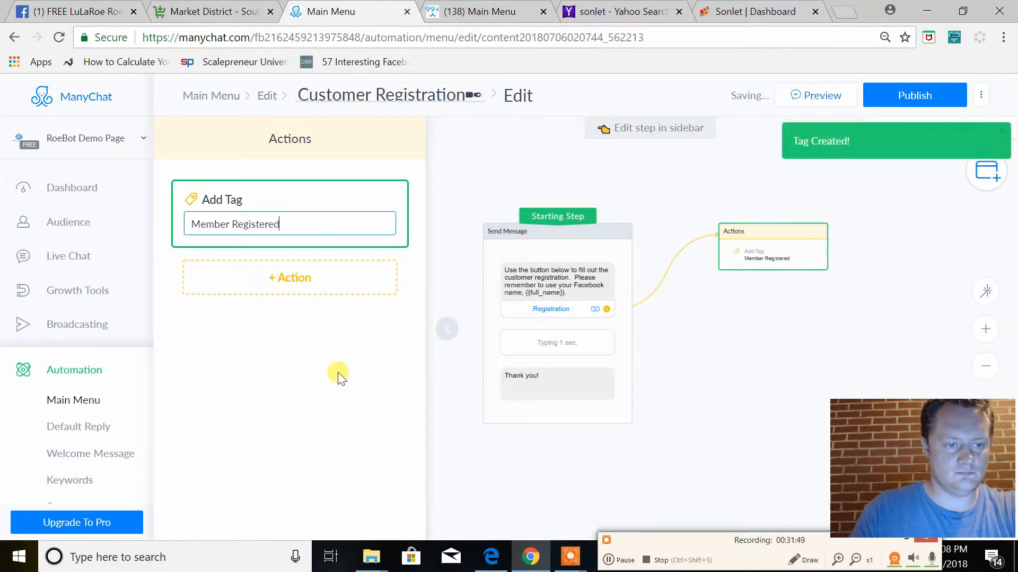
Duplicate the 1-second typing delay in the registration message and place the copy above the opening text
left_click(520, 273)
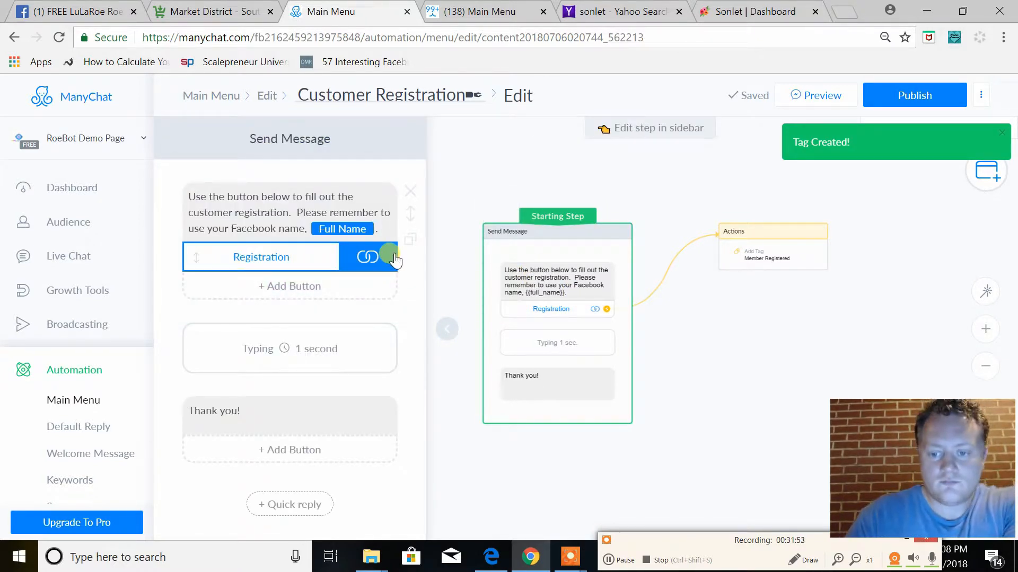
left_click(272, 204)
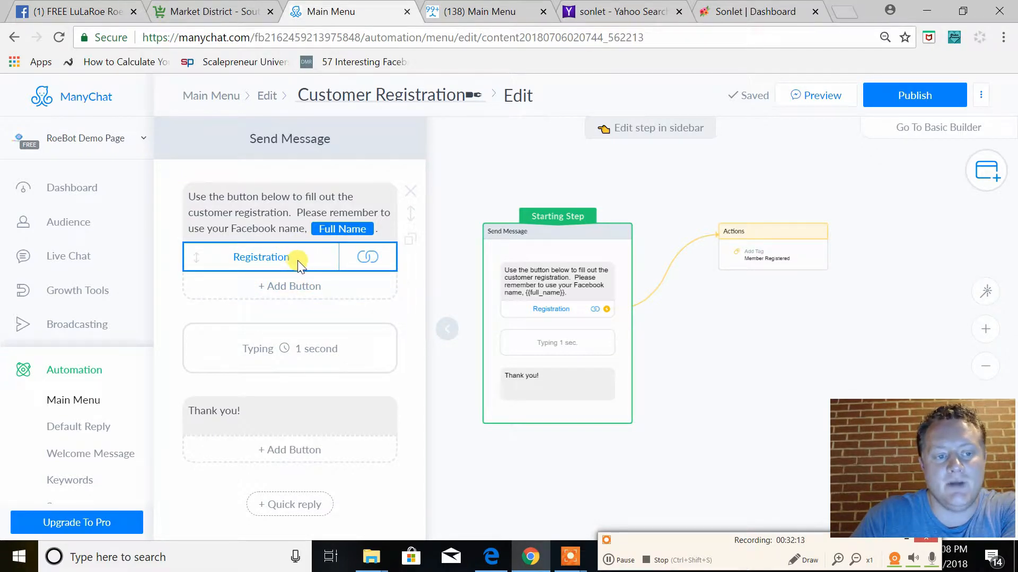
left_click(783, 267)
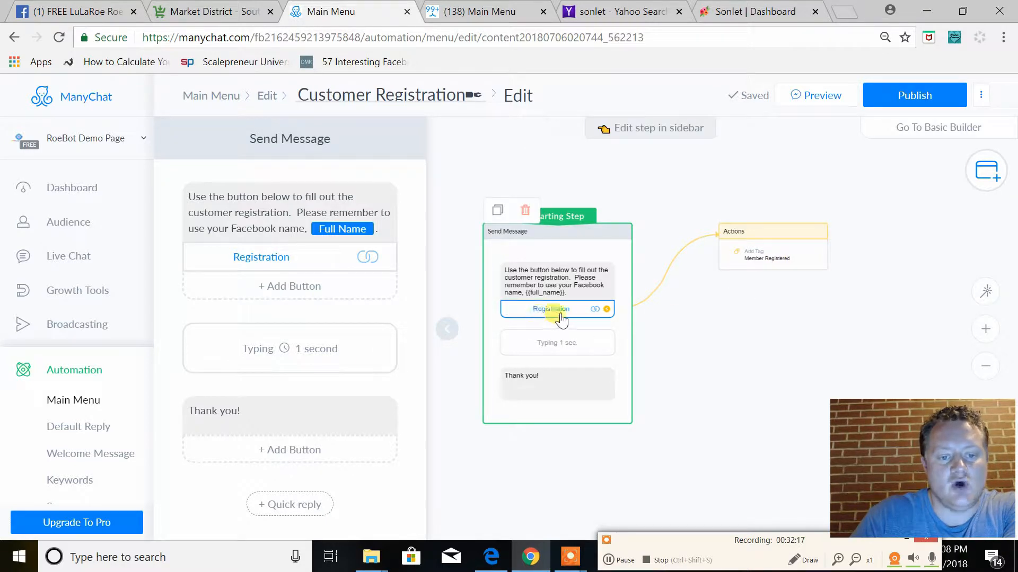
scroll(306, 434, "down", 3)
scroll(340, 397, "up", 3)
left_click(410, 380)
left_click_drag(410, 354, 404, 221)
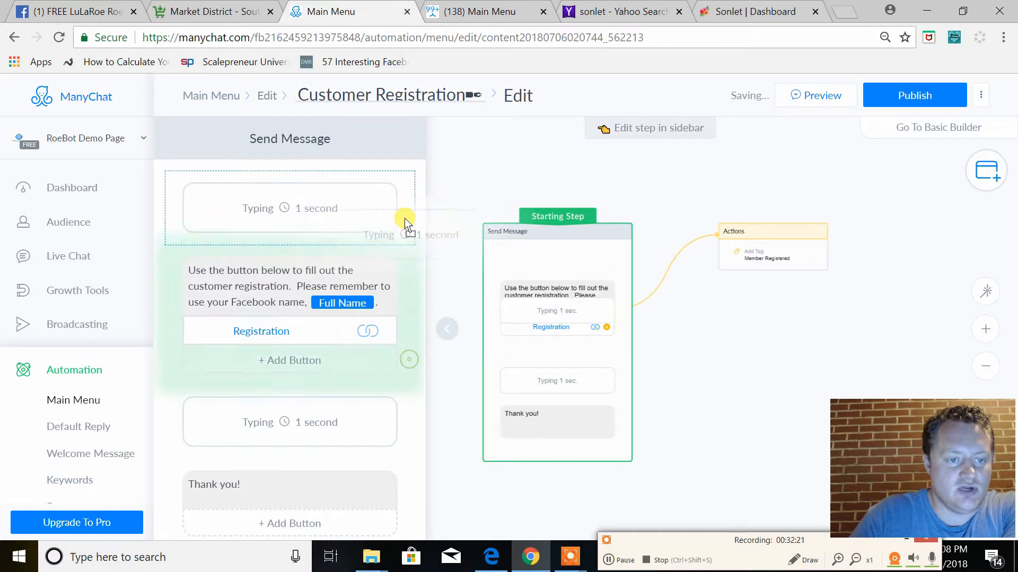
Check the Registration button's website and action settings, then publish the Customer Registration flow
scroll(324, 359, "down", 2)
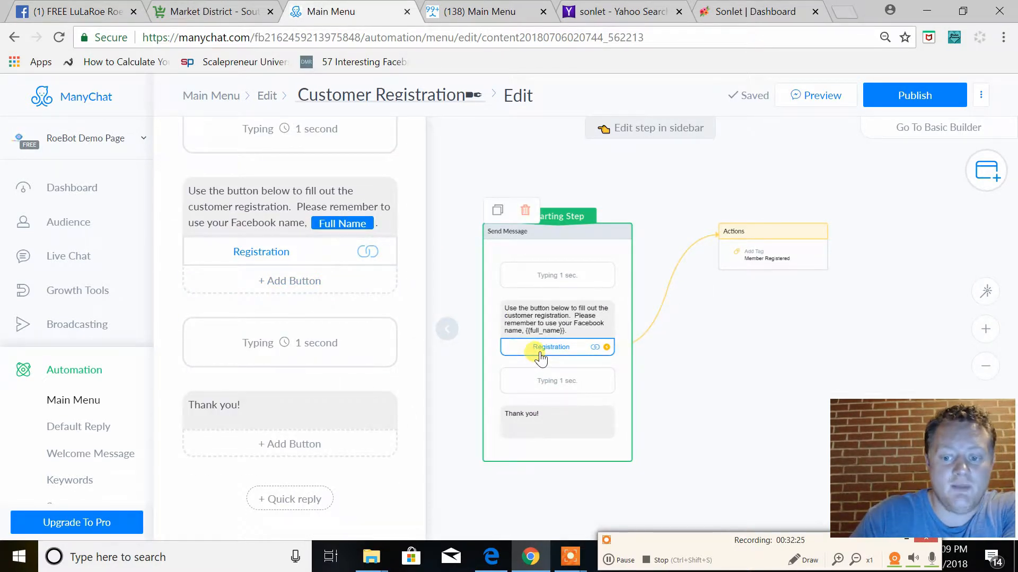
scroll(336, 339, "up", 2)
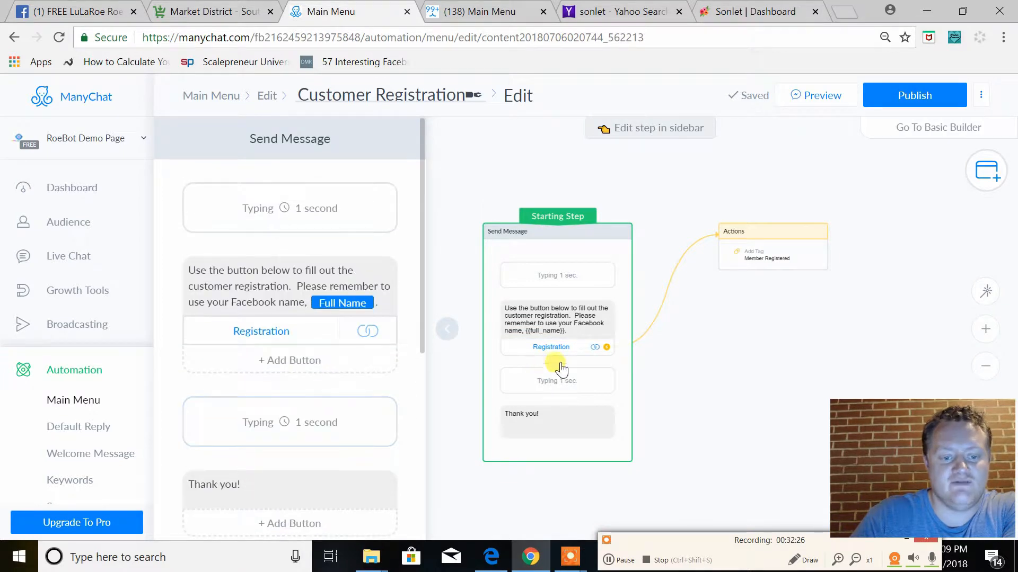
left_click(307, 338)
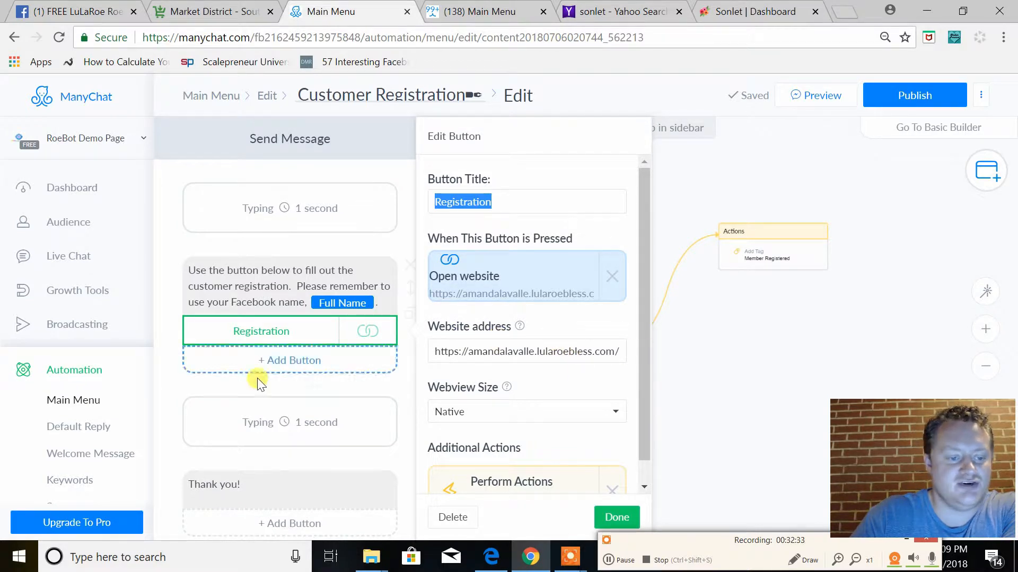
left_click(334, 381)
scroll(318, 344, "down", 3)
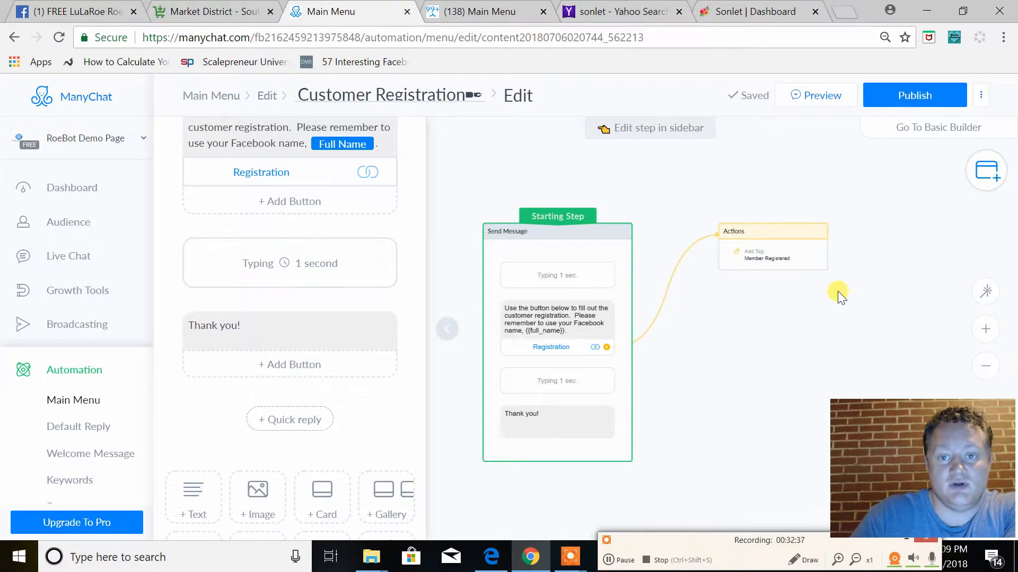
left_click(893, 96)
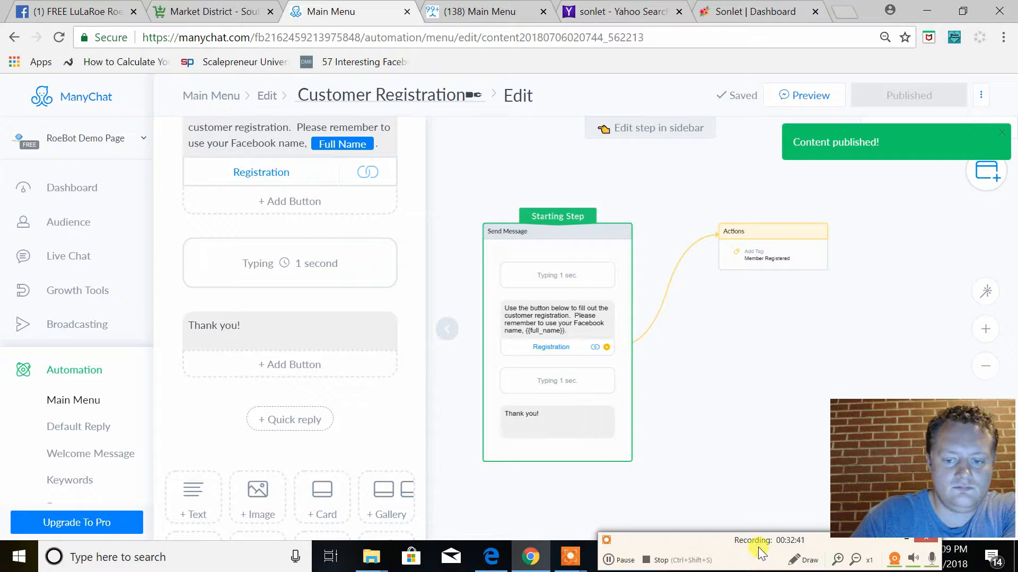
left_click(610, 561)
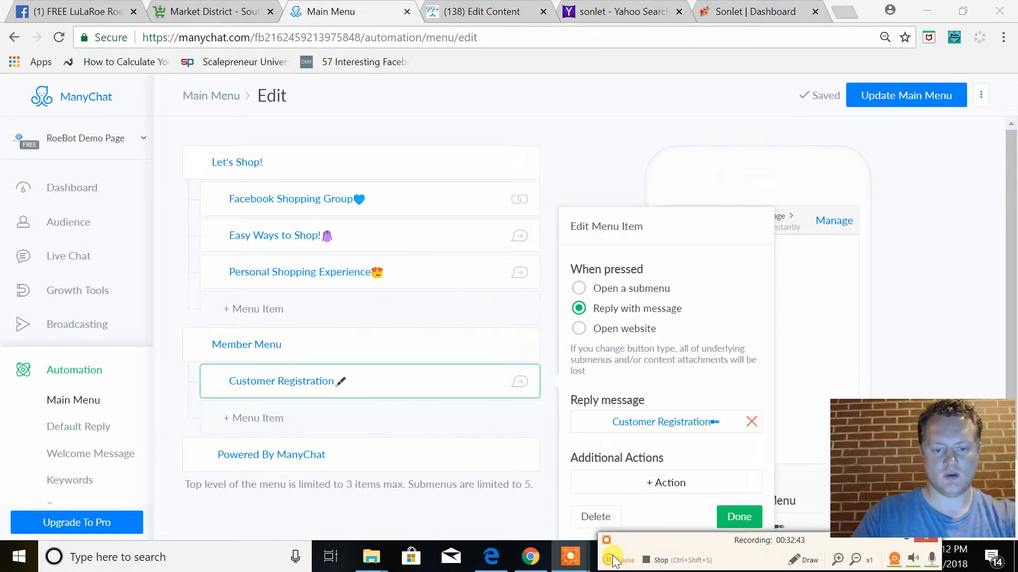
Add a second item under "Member Menu" named "Loyalty Rewards" followed by the heart-eyes emoji
left_click(311, 426)
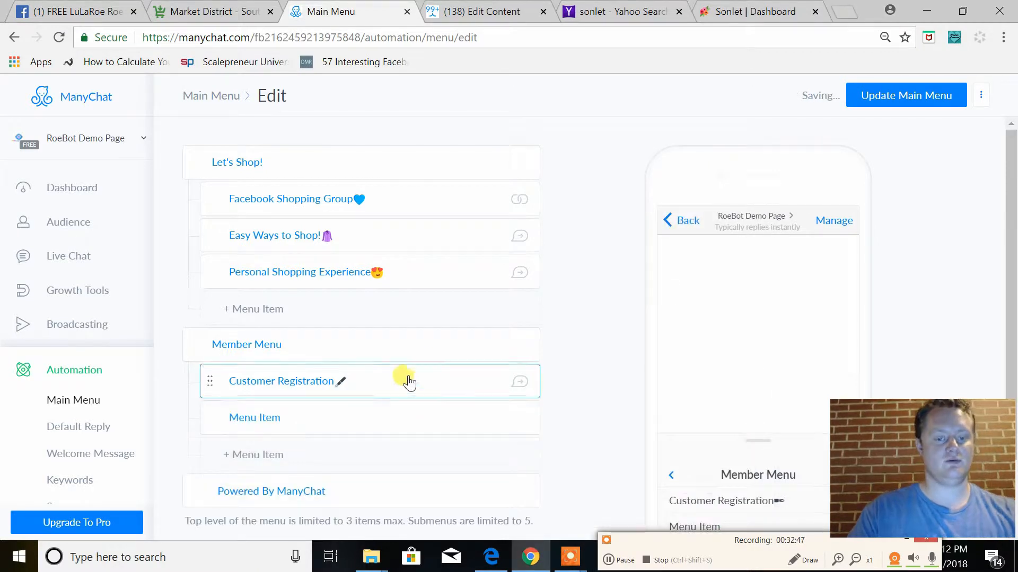
left_click(313, 426)
key("BackSpace")
key("BackSpace")
key("BackSpace")
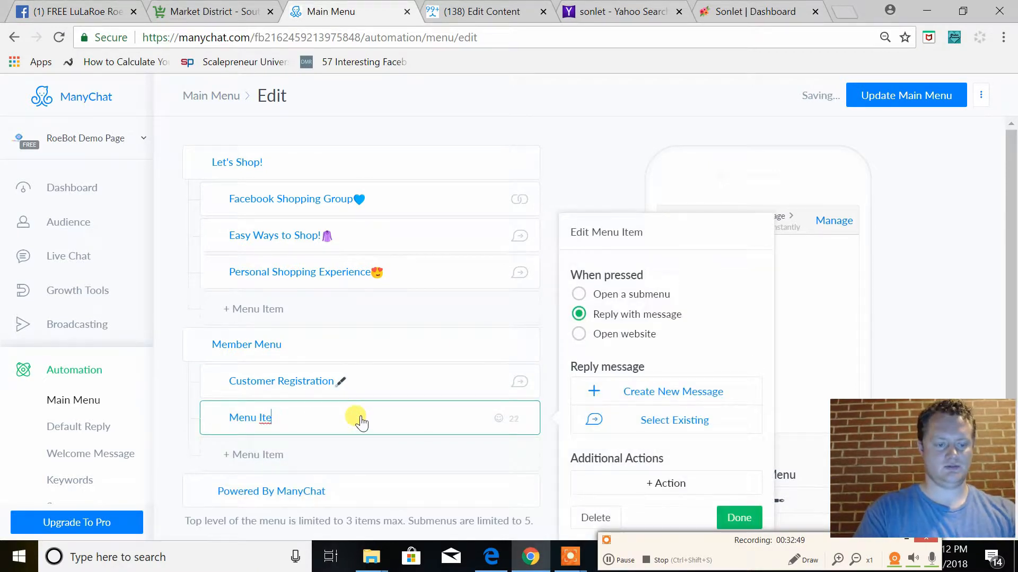
key("BackSpace")
key("BackSpace")
key("BackSpace")
key("BackSpace")
type("Loyalty REw")
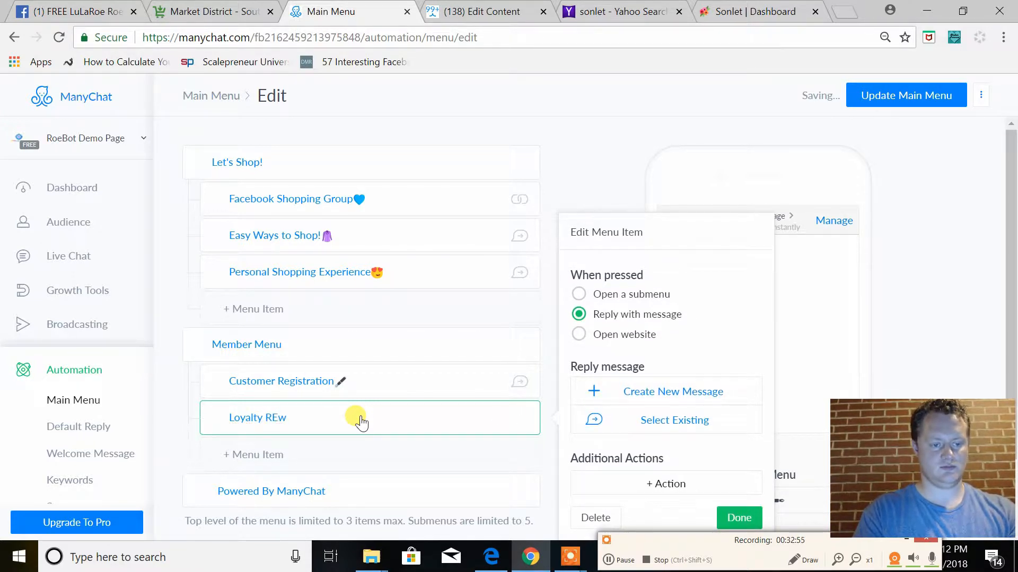
left_click(361, 420)
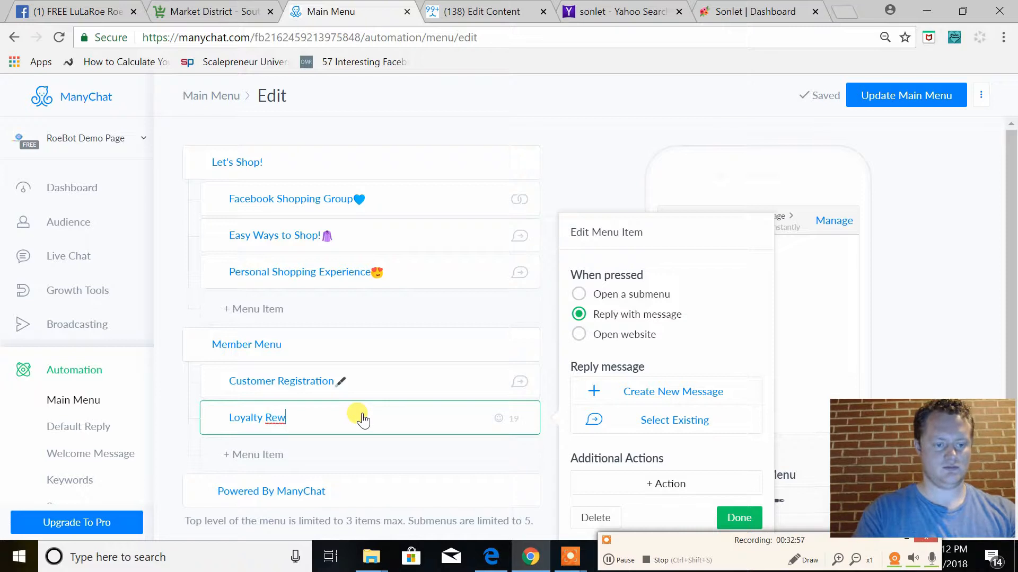
left_click(497, 419)
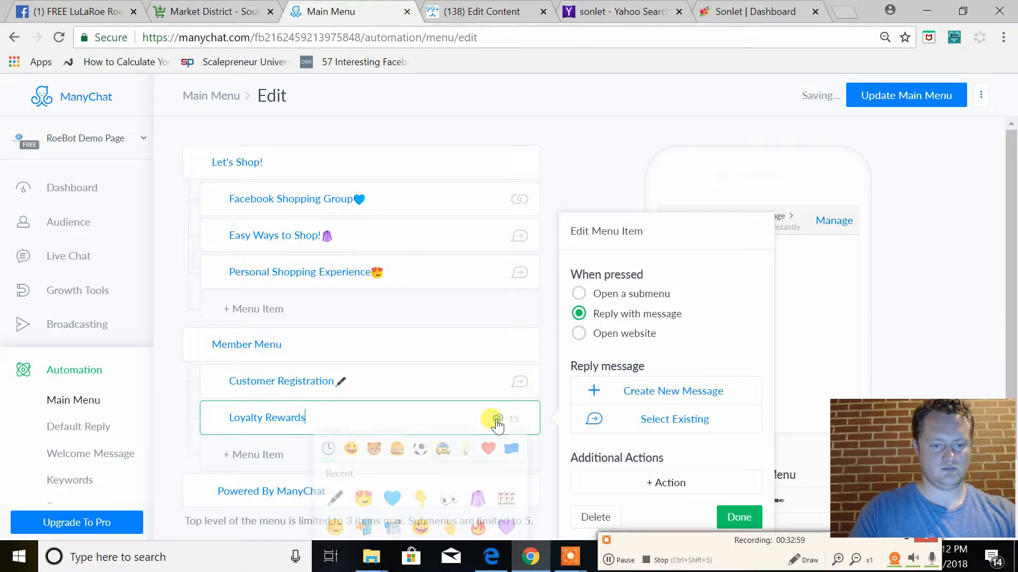
left_click(363, 498)
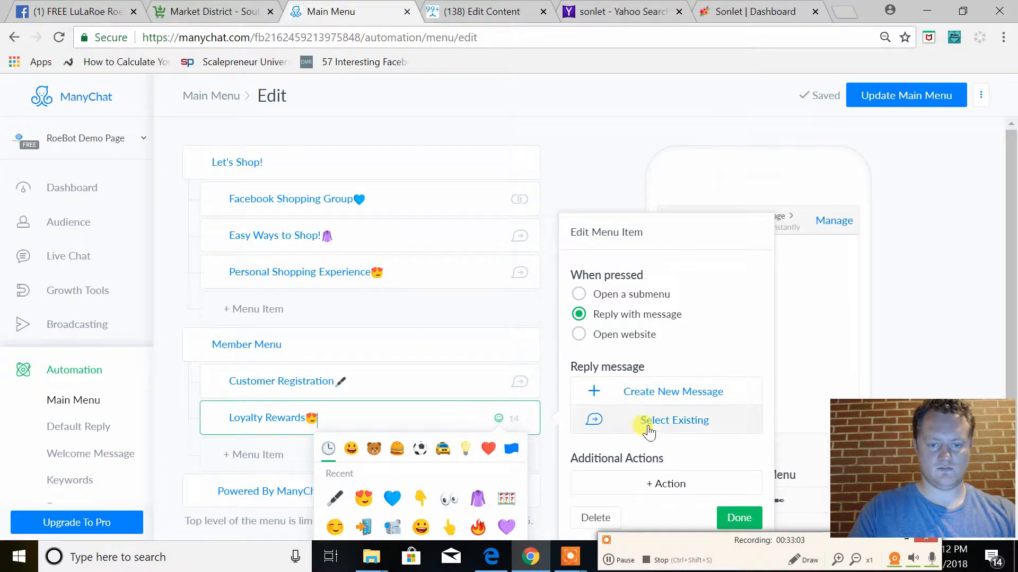
Create a new reply message for the "Loyalty Rewards" item and open it in the Flow Builder
left_click(663, 392)
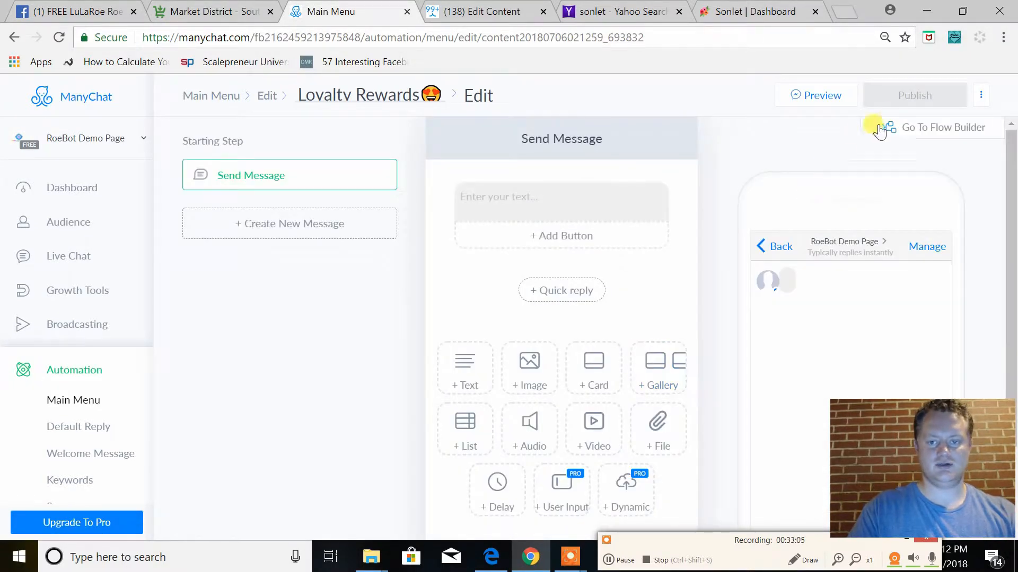
left_click(907, 128)
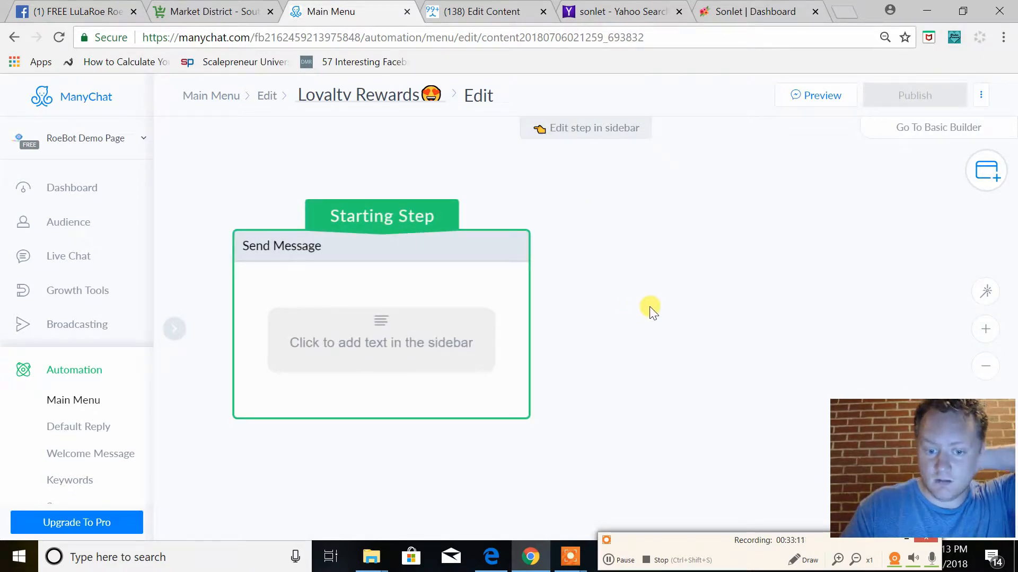
left_click(615, 562)
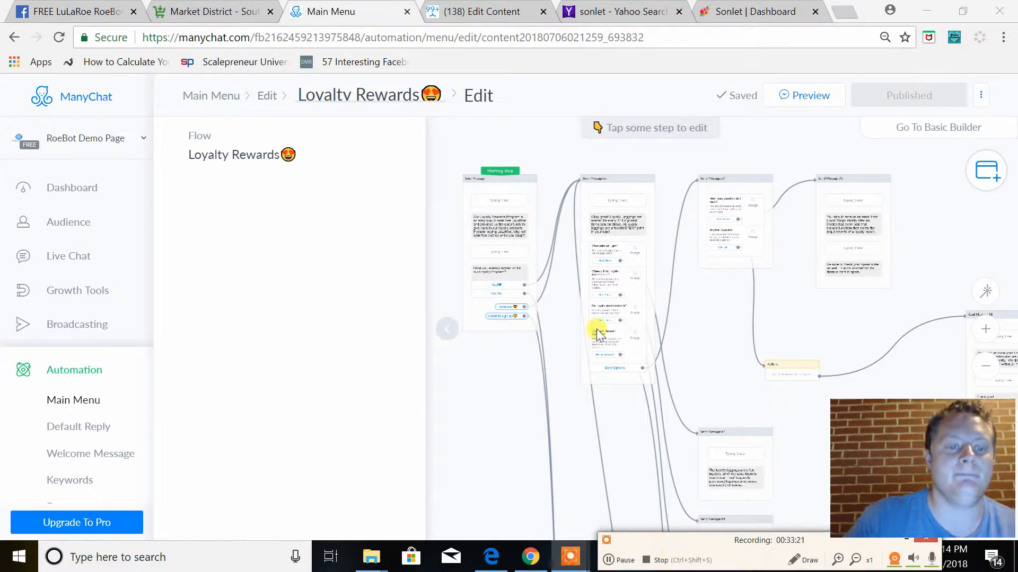
Examine the starting message of the Loyalty Rewards flow, including its program introduction and sign-up question with answer buttons
left_click(514, 232)
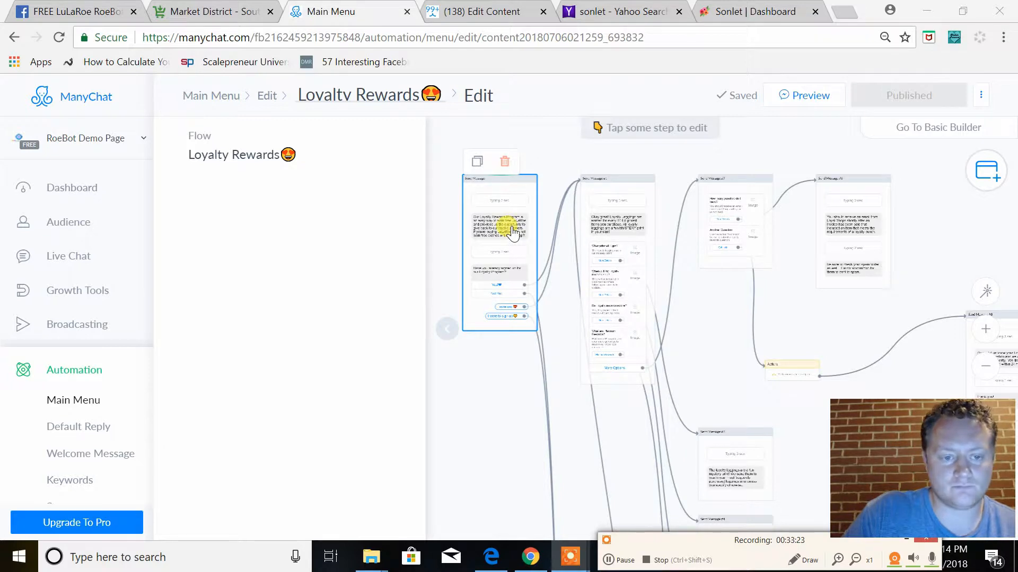
left_click(512, 229)
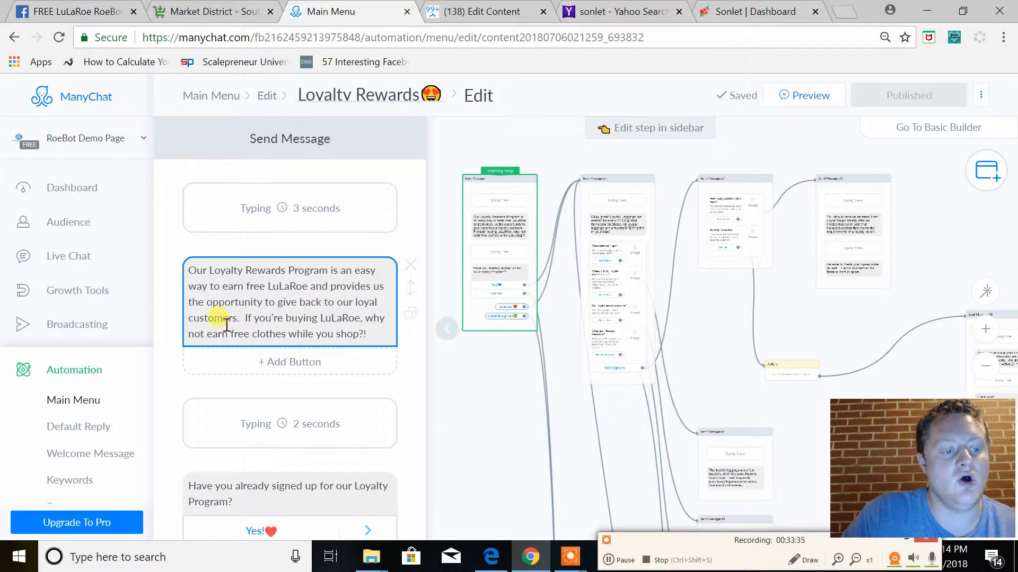
scroll(334, 317, "down", 3)
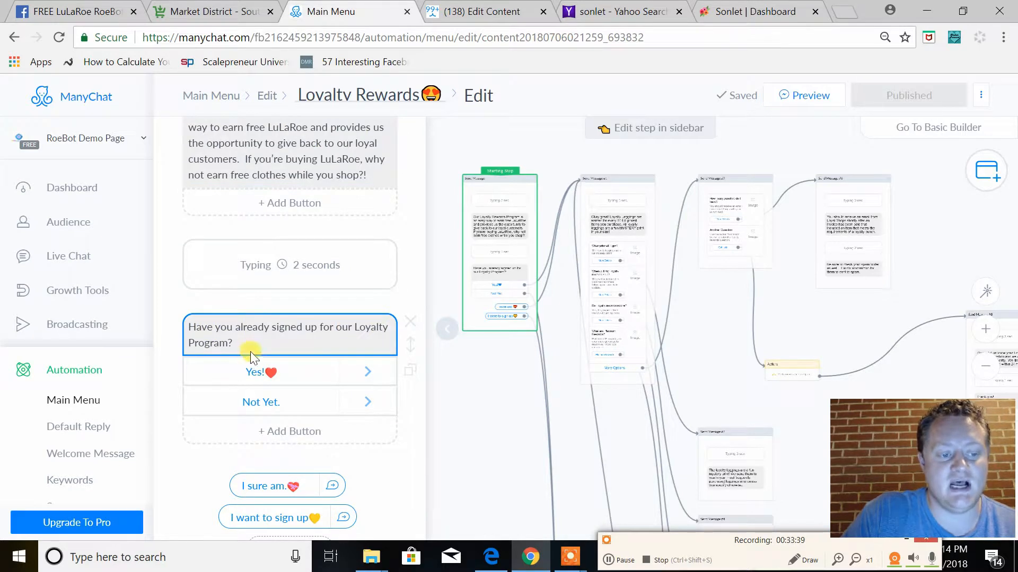
Open Send Message #2 at the end of the "Not Yet" branch and read its sign-up texts and buttons
scroll(499, 454, "down", 3)
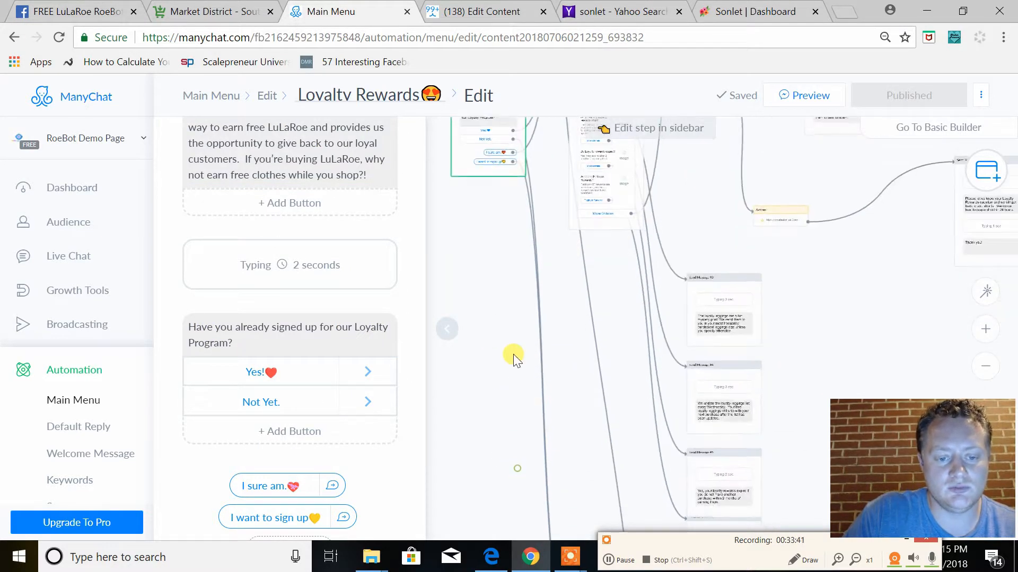
scroll(517, 397, "down", 3)
left_click(583, 382)
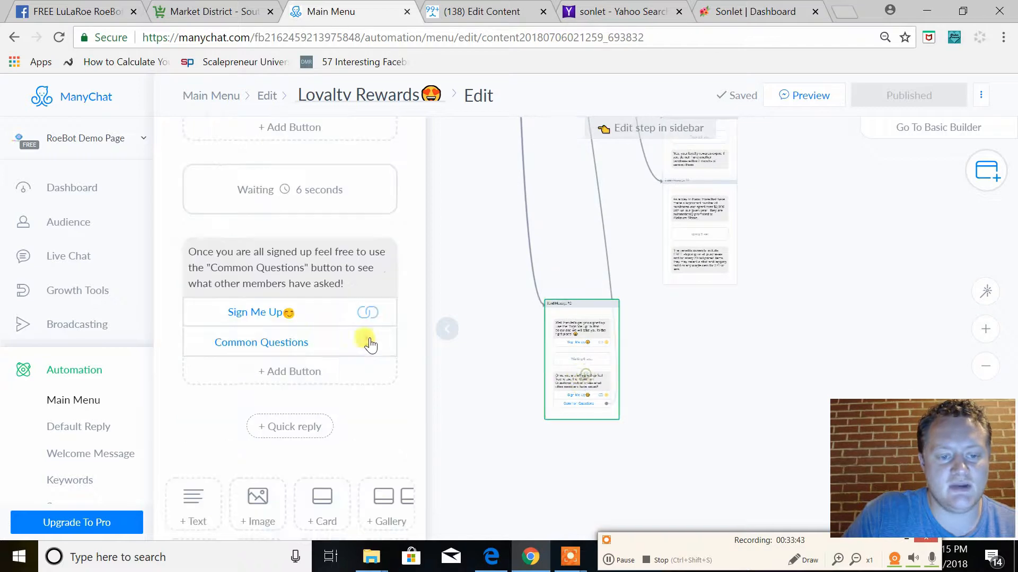
scroll(369, 344, "up", 3)
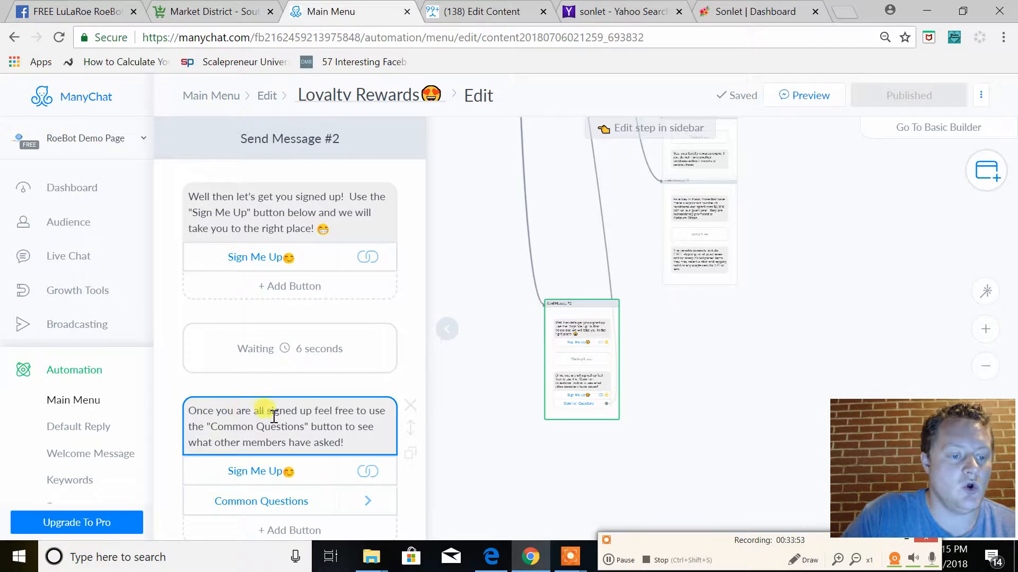
scroll(373, 421, "down", 2)
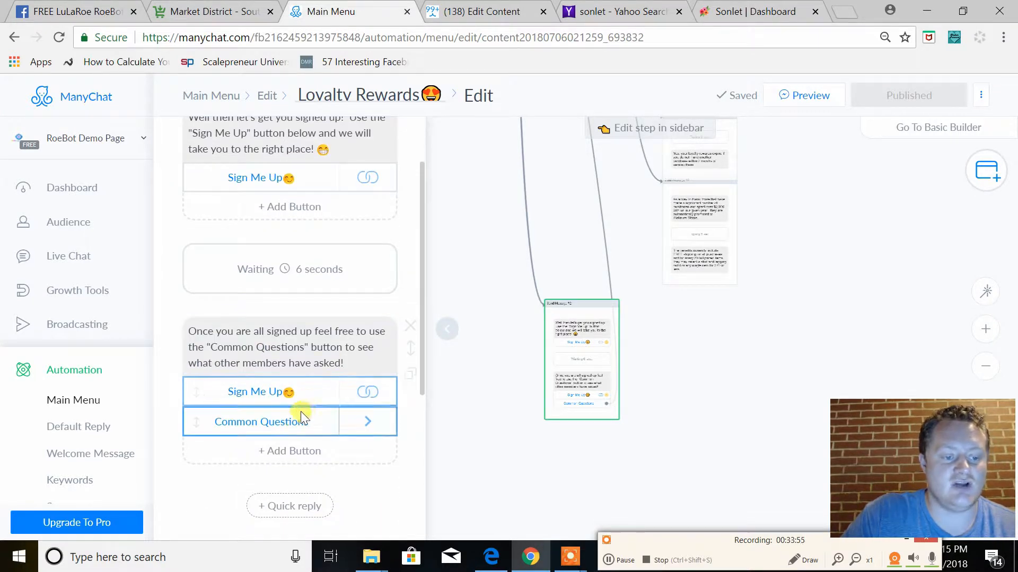
Trace the connections on the flow canvas between the starting message, Send Message #1 and Send Message #2
left_click_drag(603, 188, 718, 394)
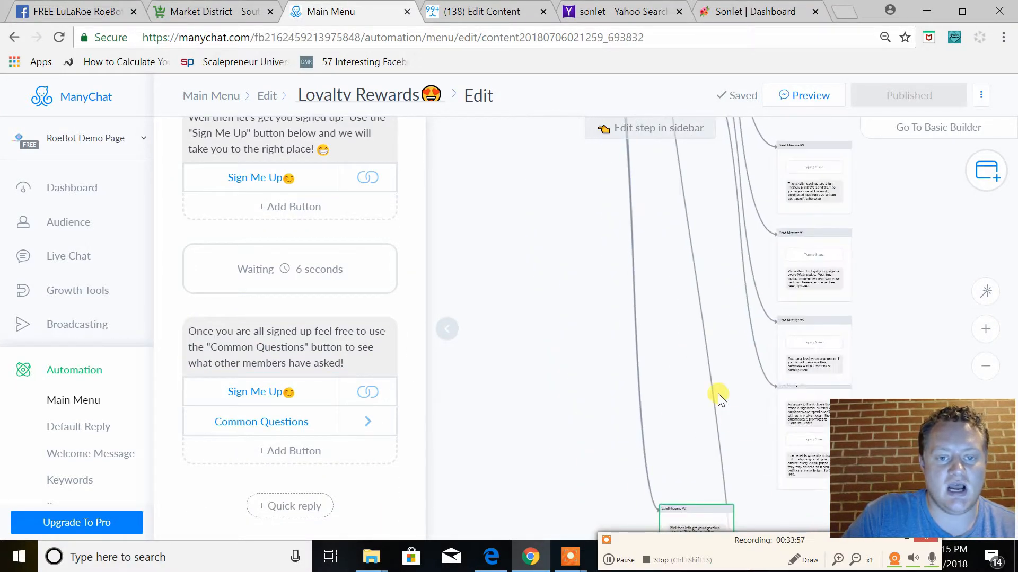
left_click_drag(643, 234, 550, 460)
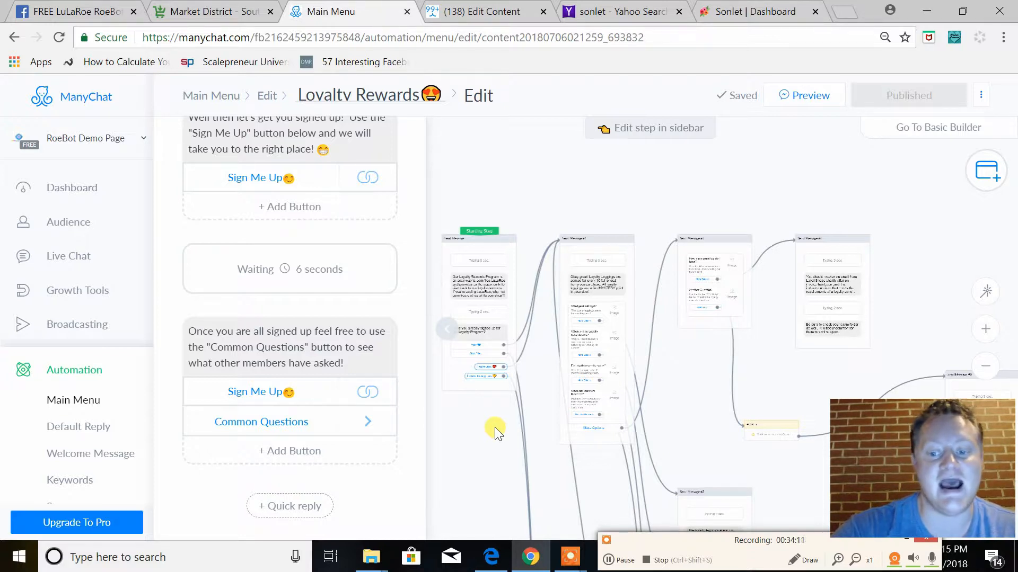
left_click(506, 384)
left_click(609, 291)
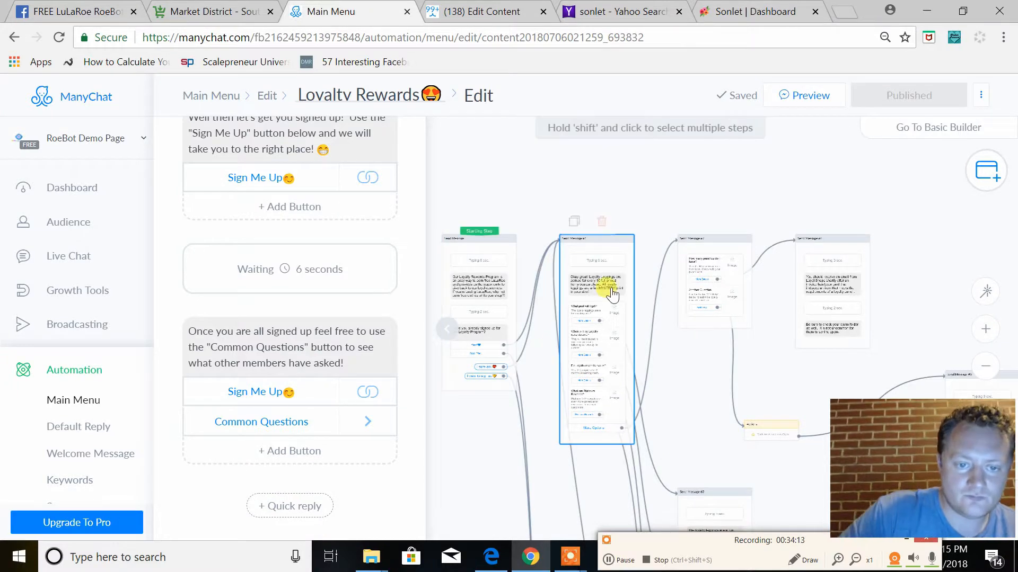
left_click_drag(518, 473, 504, 175)
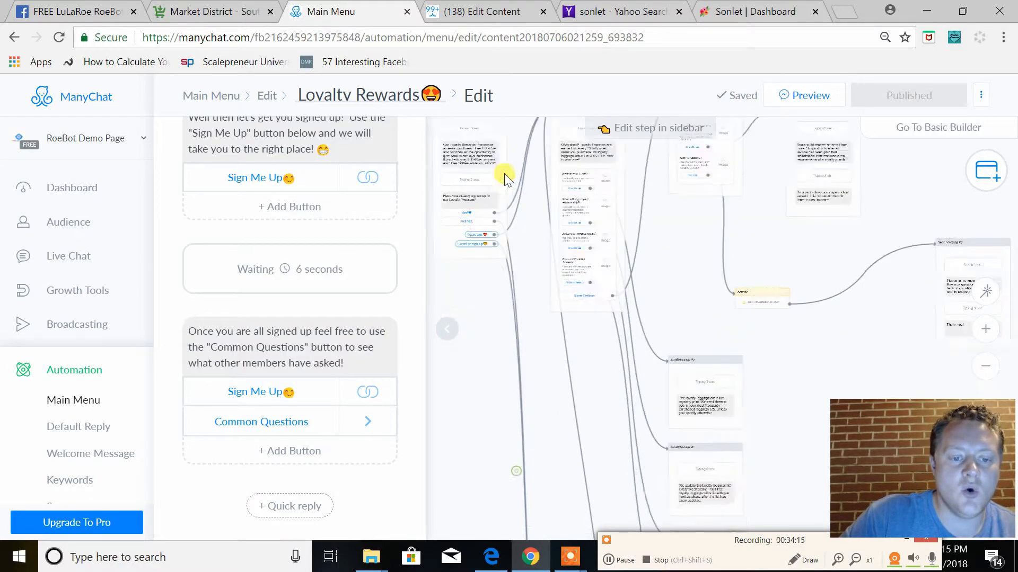
left_click_drag(500, 260, 498, 203)
left_click_drag(583, 453, 572, 335)
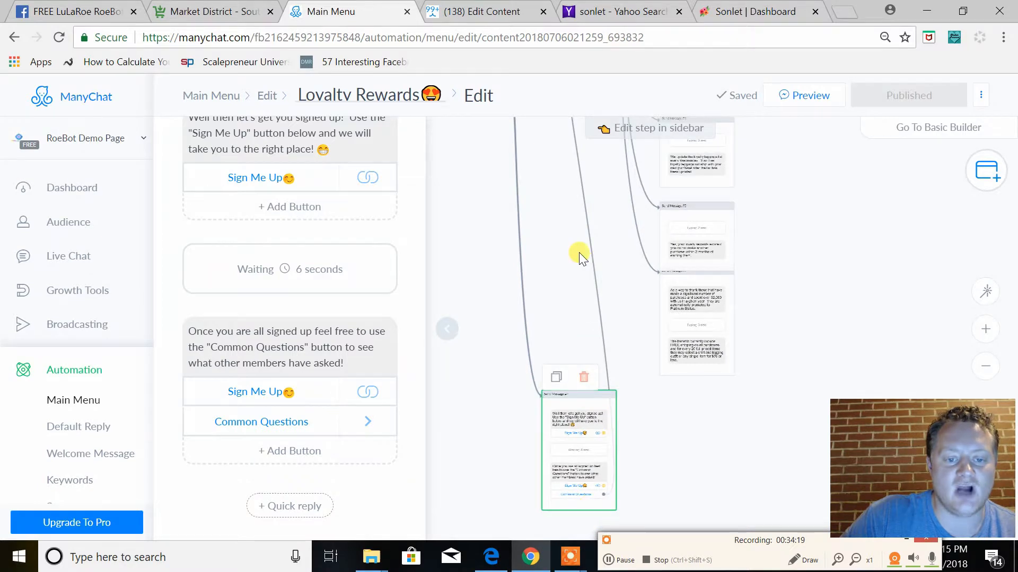
left_click_drag(576, 247, 590, 551)
left_click_drag(598, 339, 602, 569)
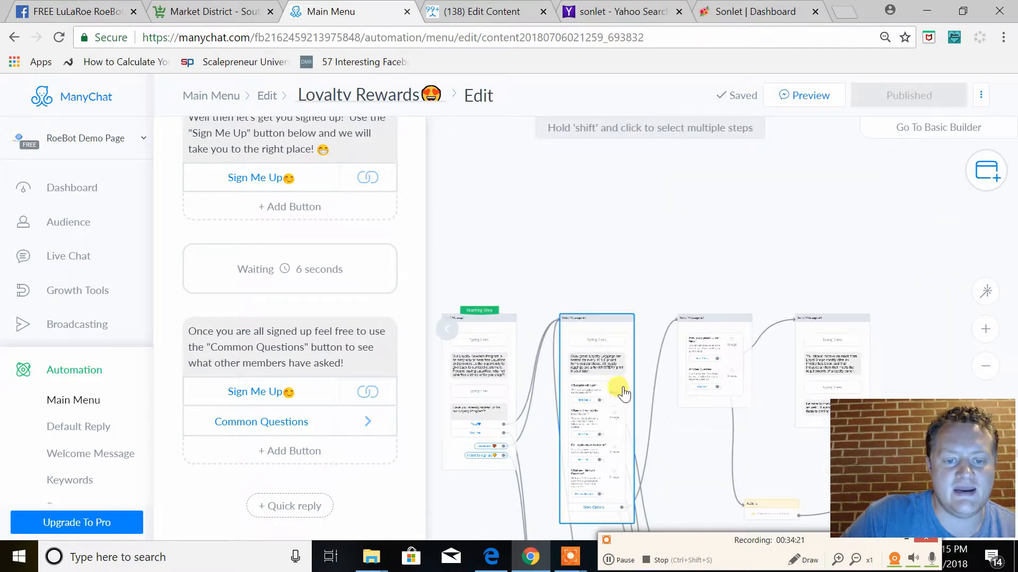
Open Send Message #1 and read its loyalty leggings introduction and the list of common questions with their buttons
scroll(337, 331, "up", 1)
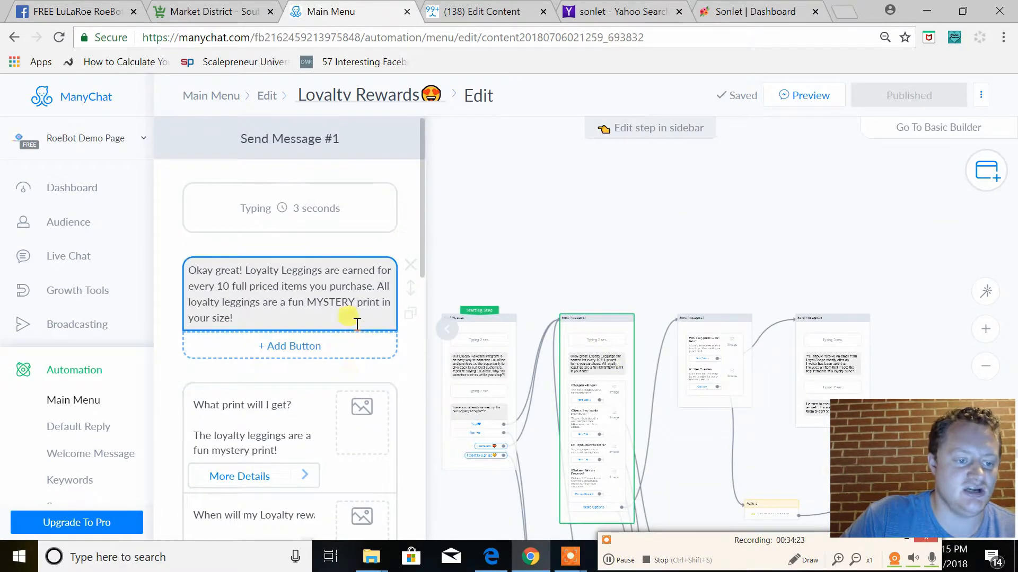
scroll(356, 324, "down", 1)
scroll(356, 330, "up", 1)
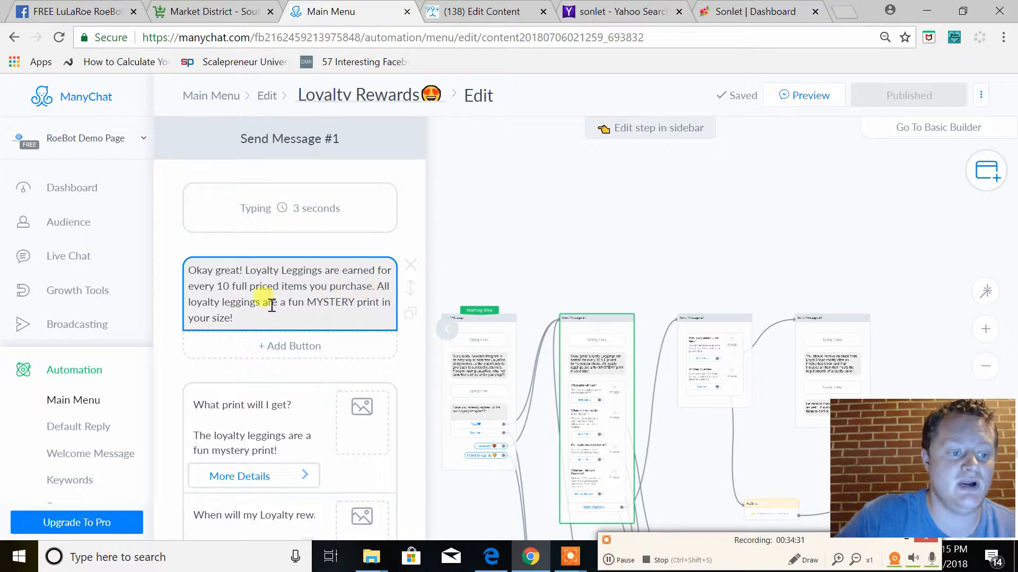
scroll(271, 306, "down", 3)
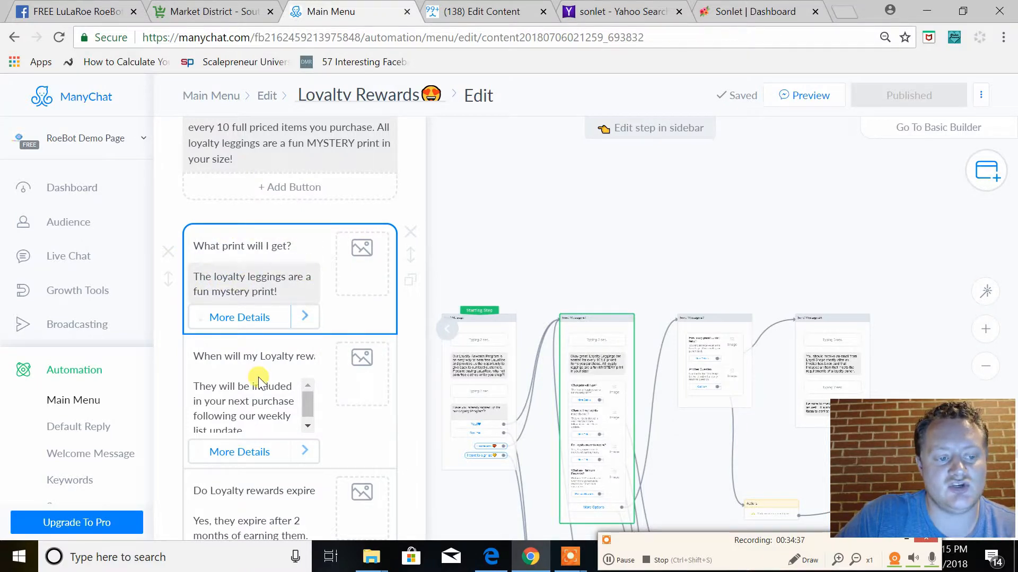
scroll(259, 381, "down", 1)
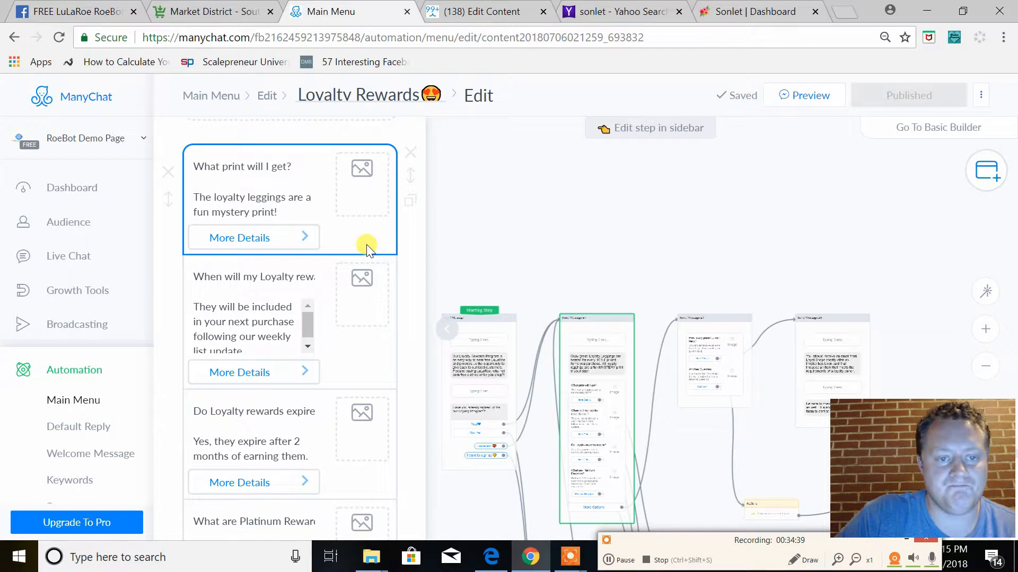
scroll(367, 336, "down", 4)
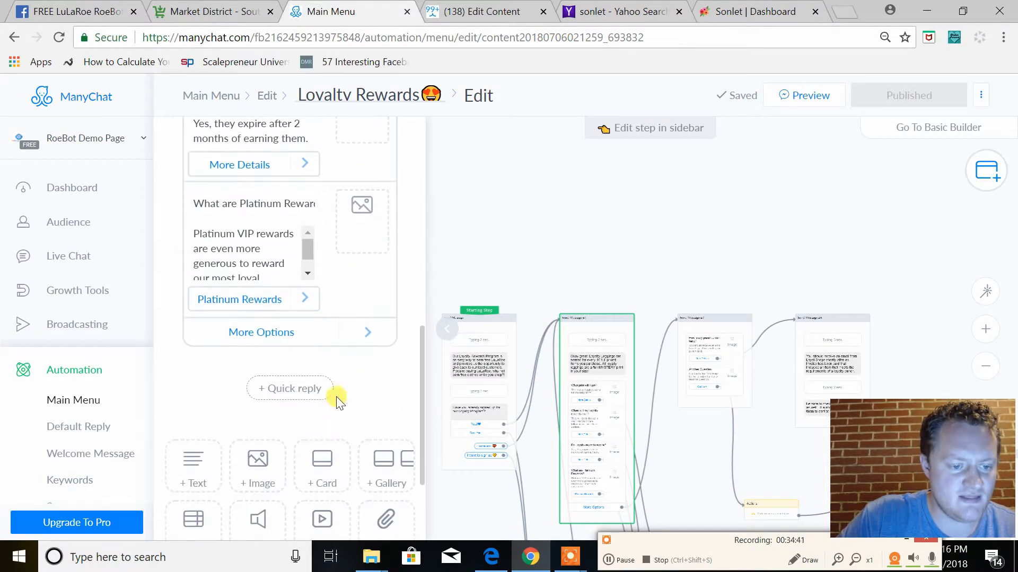
scroll(356, 392, "down", 2)
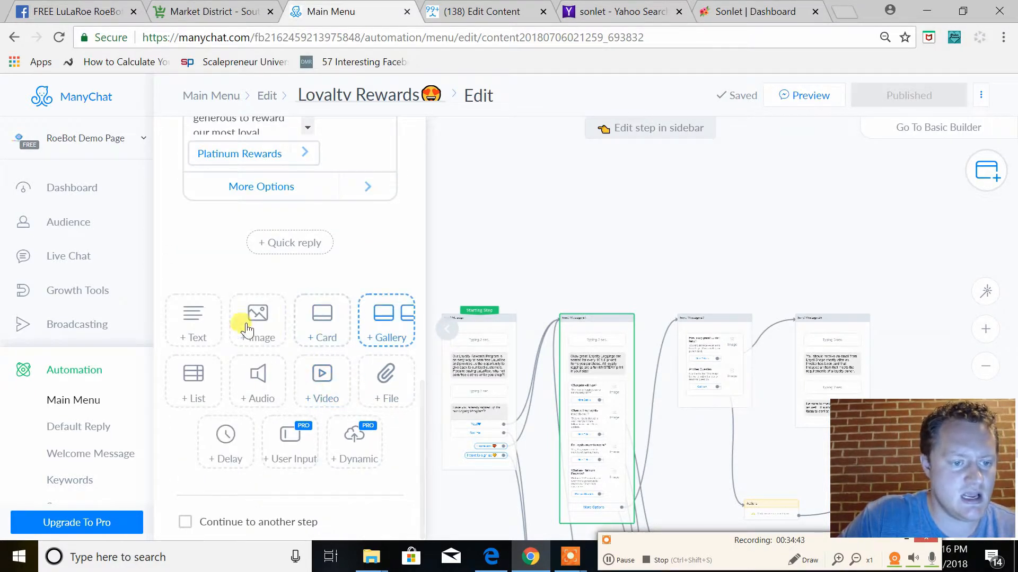
left_click(329, 337)
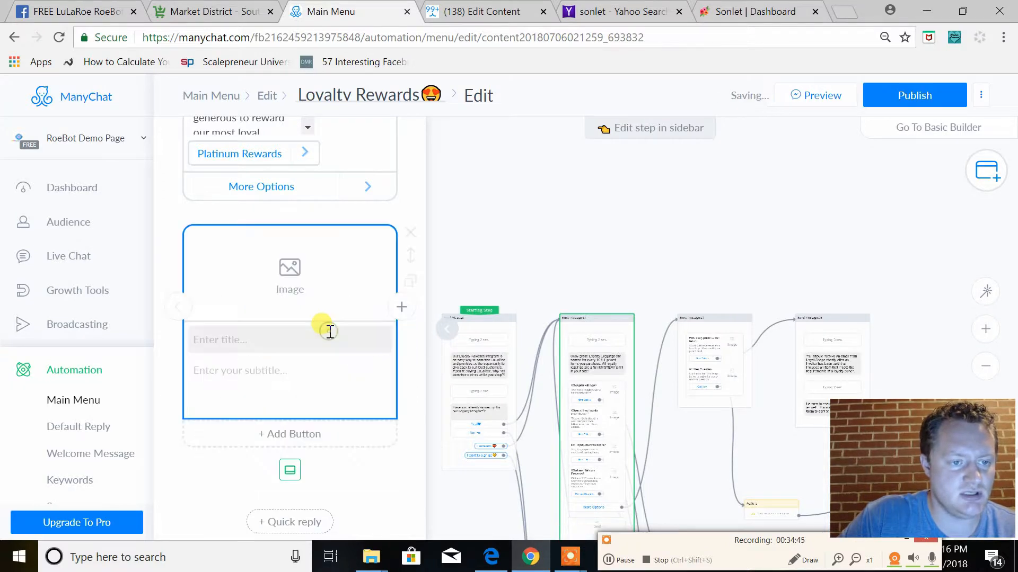
scroll(375, 425, "down", 1)
scroll(375, 429, "up", 3)
scroll(373, 427, "up", 2)
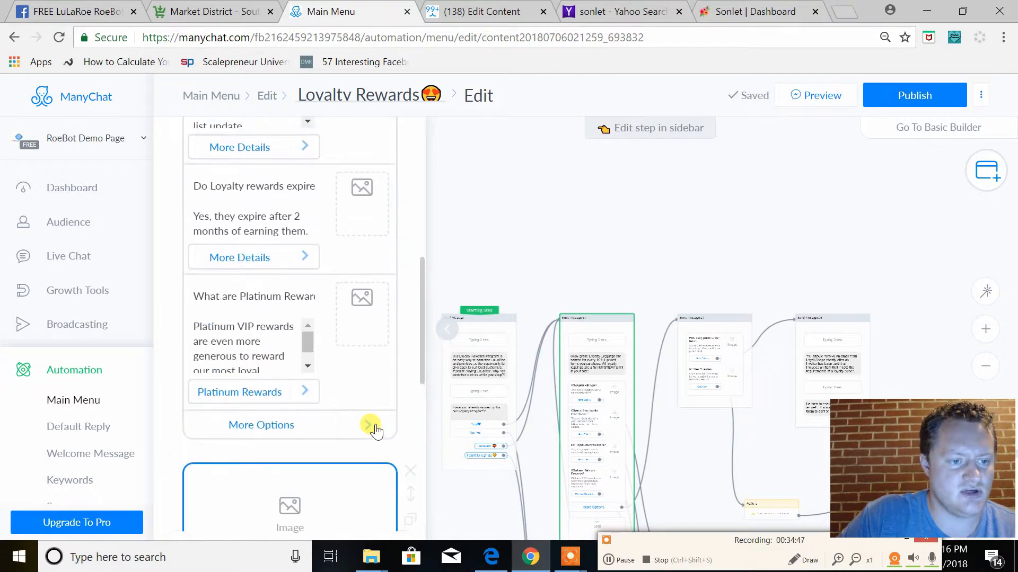
scroll(374, 424, "down", 4)
left_click(410, 317)
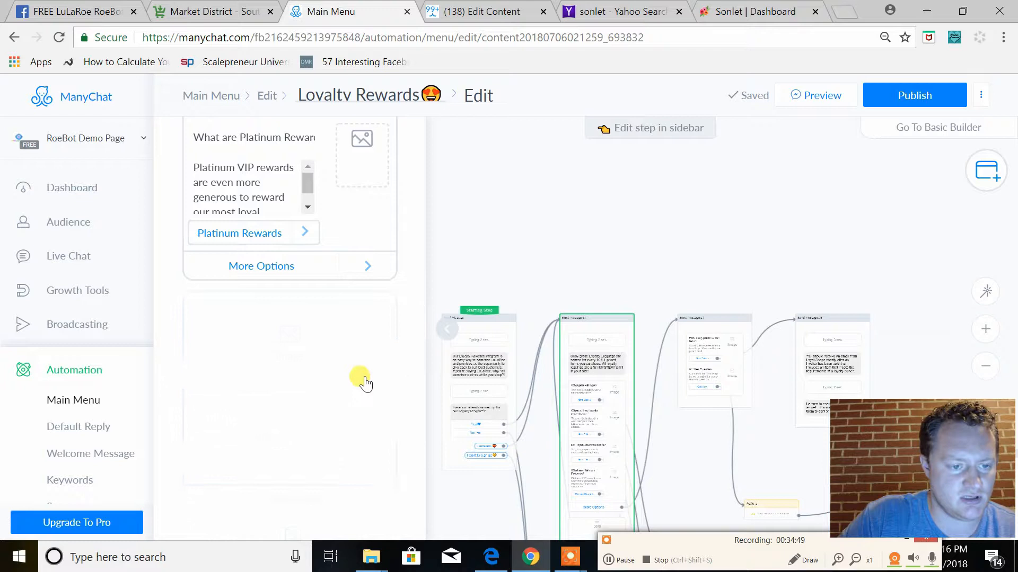
scroll(359, 380, "down", 1)
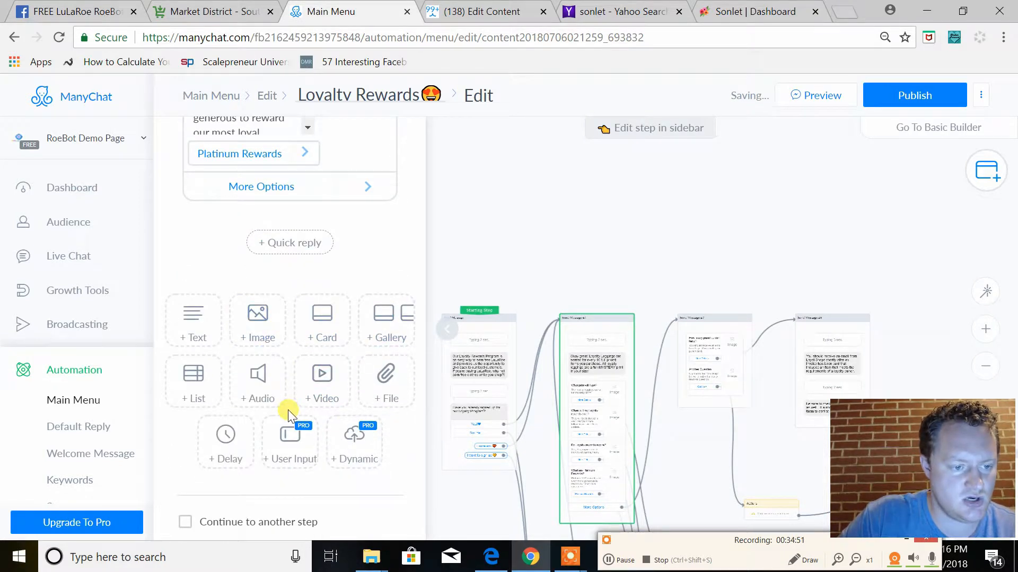
Add an empty list block to Send Message #1, compare it with the existing question list, and delete it
left_click(212, 382)
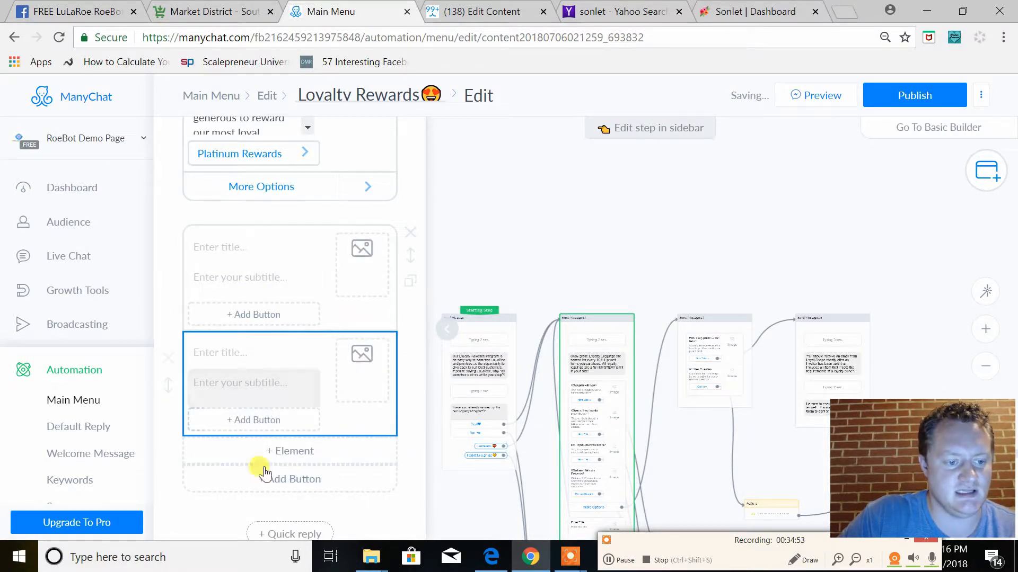
scroll(325, 300, "up", 3)
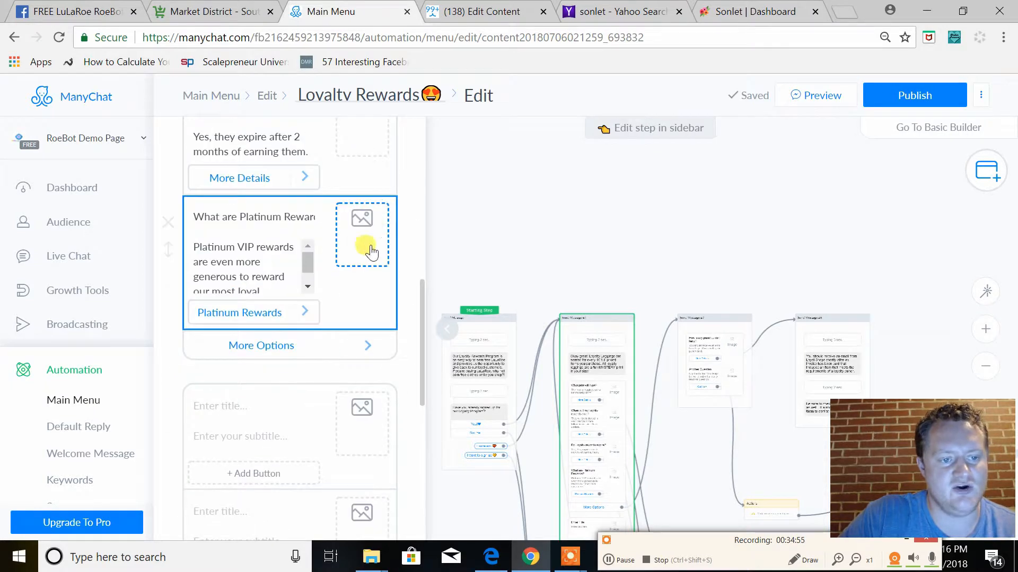
scroll(364, 255, "up", 9)
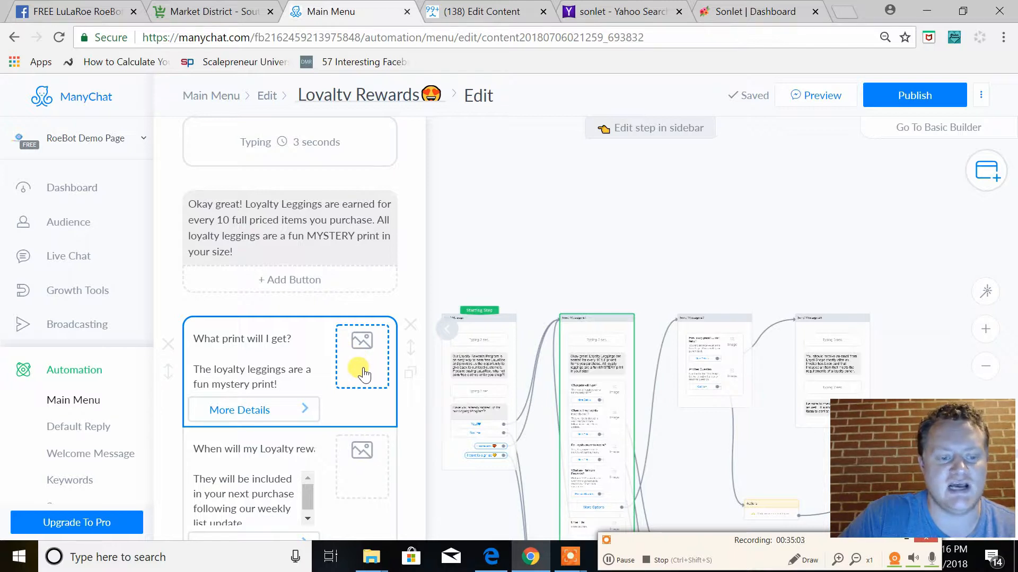
scroll(364, 368, "down", 2)
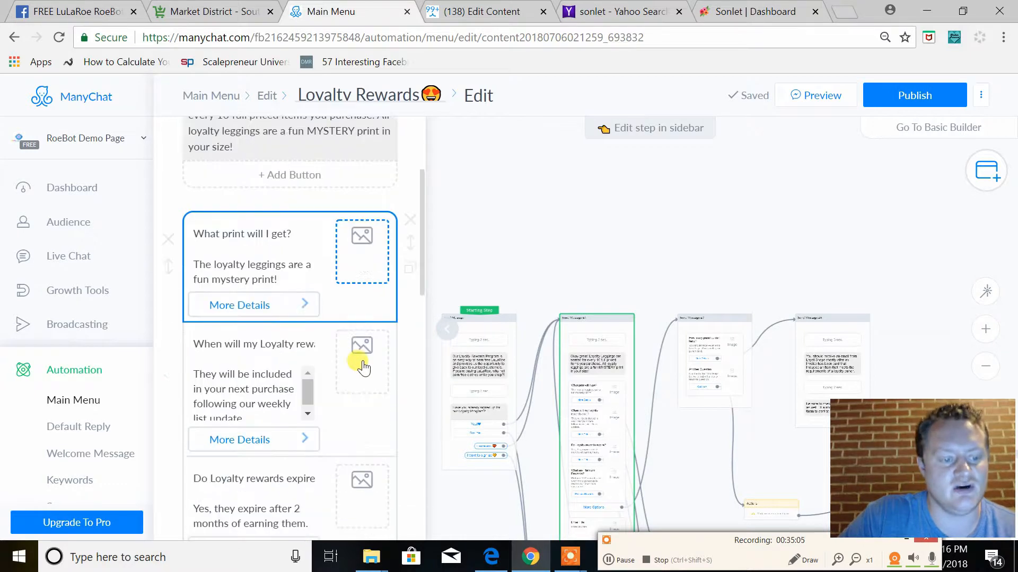
scroll(360, 367, "down", 5)
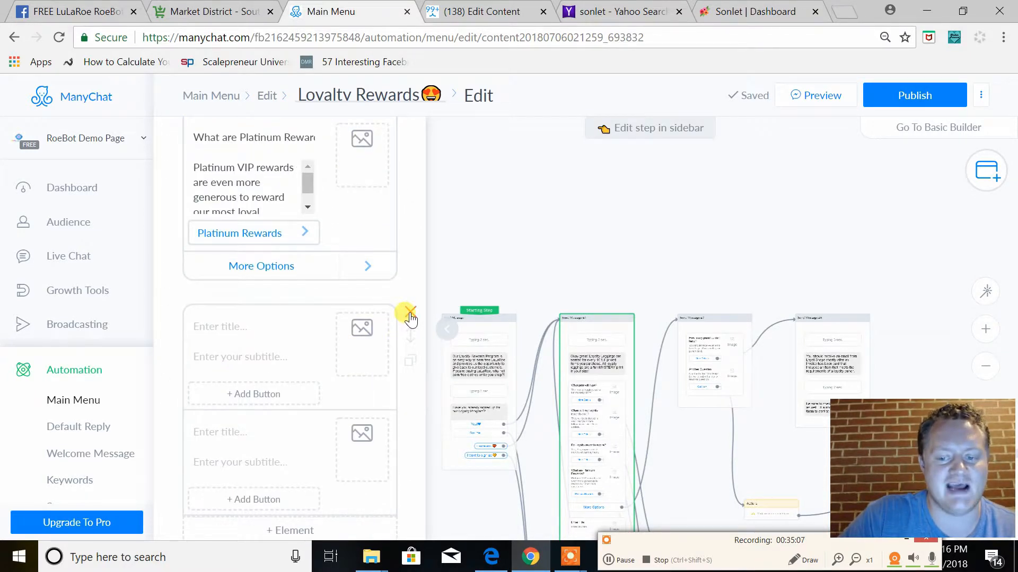
left_click(411, 318)
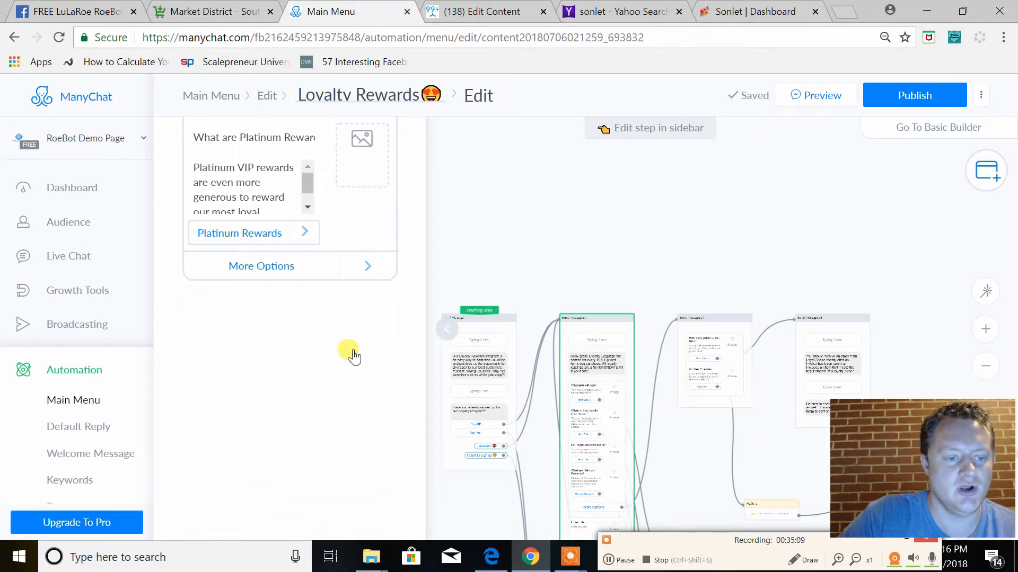
Review the "What print will I get?" item and open Send Message #3, linked to its "More Details" button
scroll(350, 356, "up", 7)
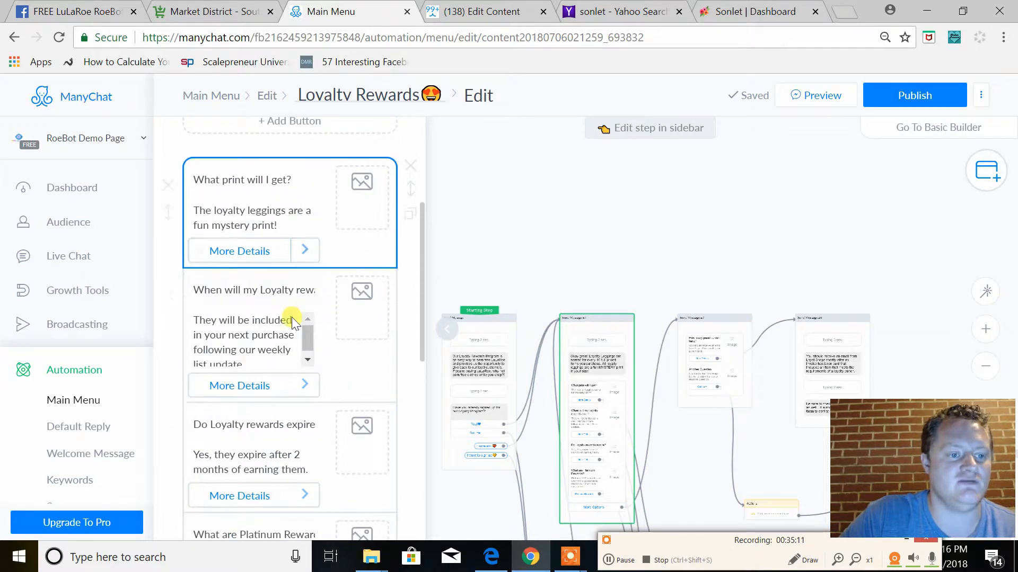
scroll(261, 310, "up", 2)
left_click(262, 309)
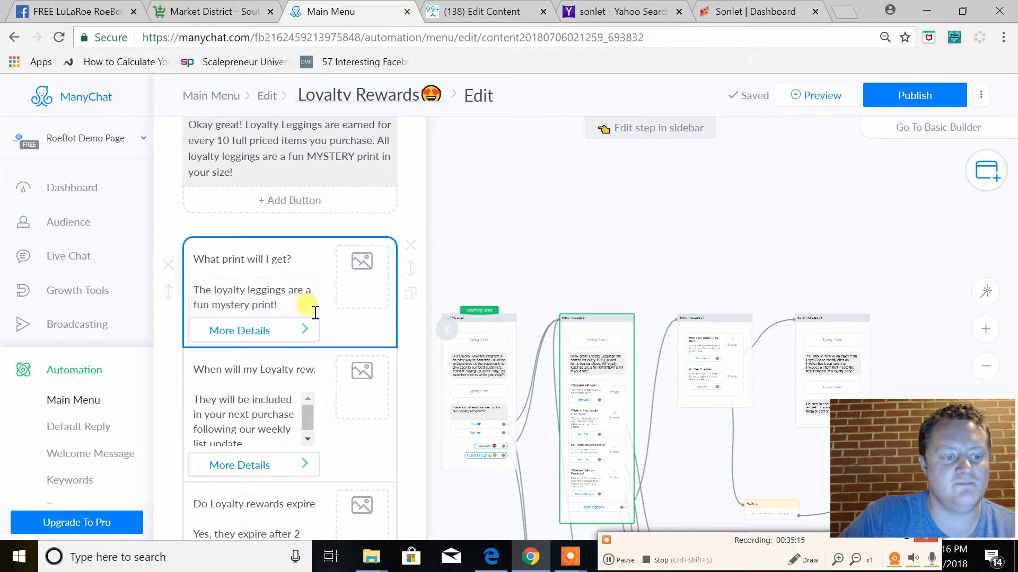
scroll(334, 371, "down", 2)
left_click_drag(716, 483, 652, 182)
left_click(695, 333)
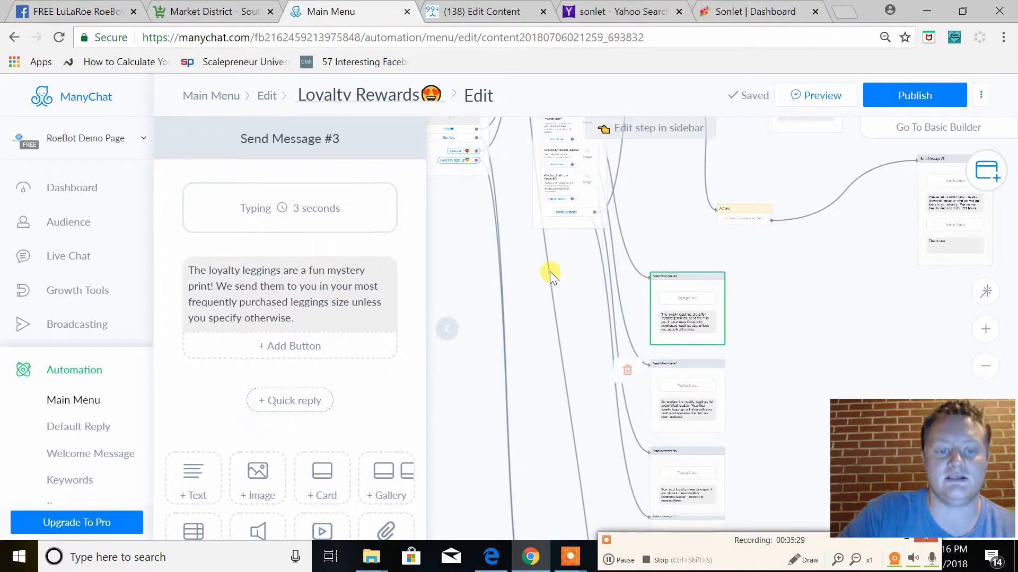
Read the full title and text of the second question in Send Message #1, about reward shipping, and its linked answer in Send Message #4
scroll(530, 312, "up", 3)
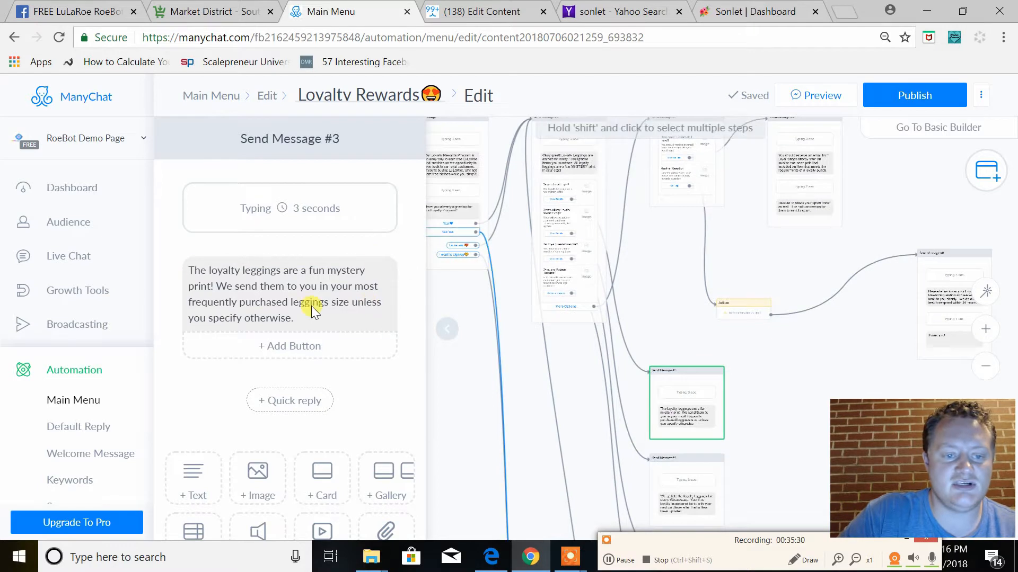
left_click(574, 170)
scroll(328, 335, "down", 5)
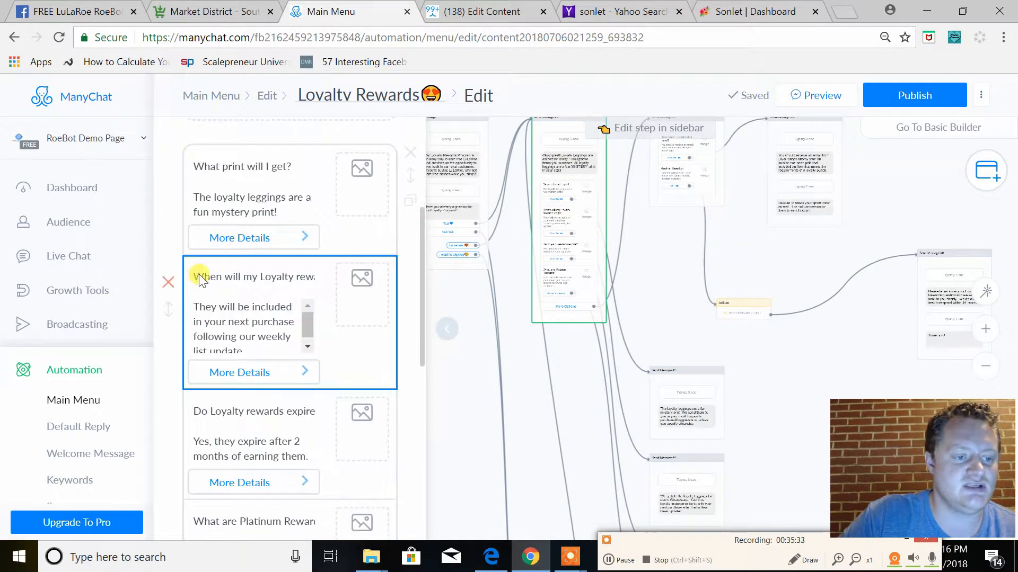
left_click_drag(229, 278, 318, 280)
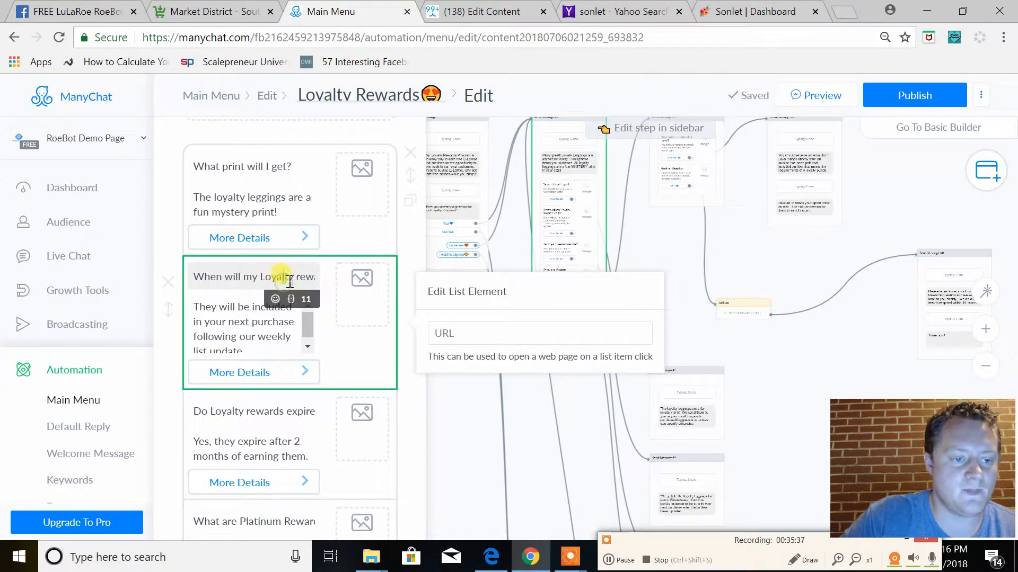
key("End")
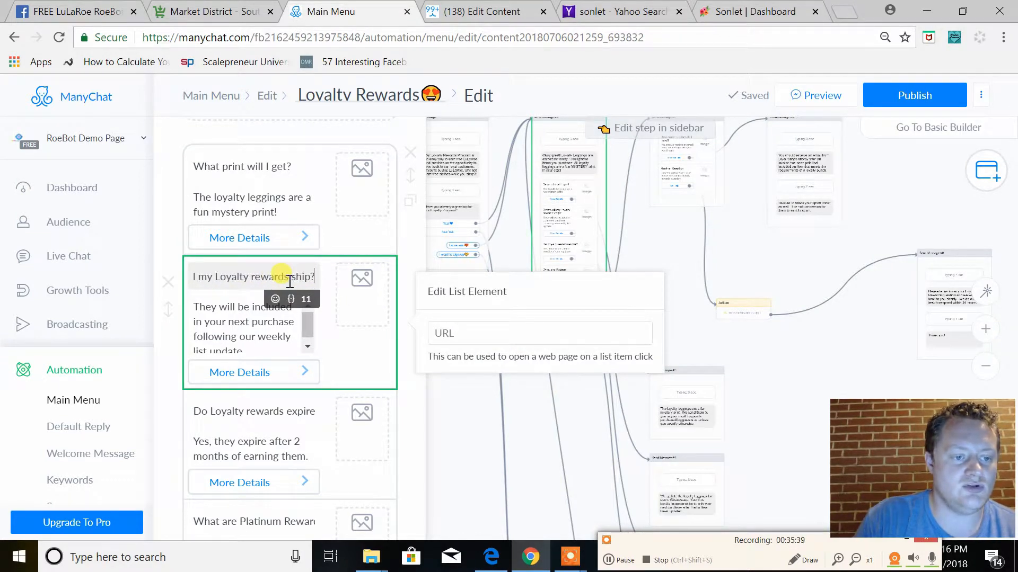
left_click(309, 326)
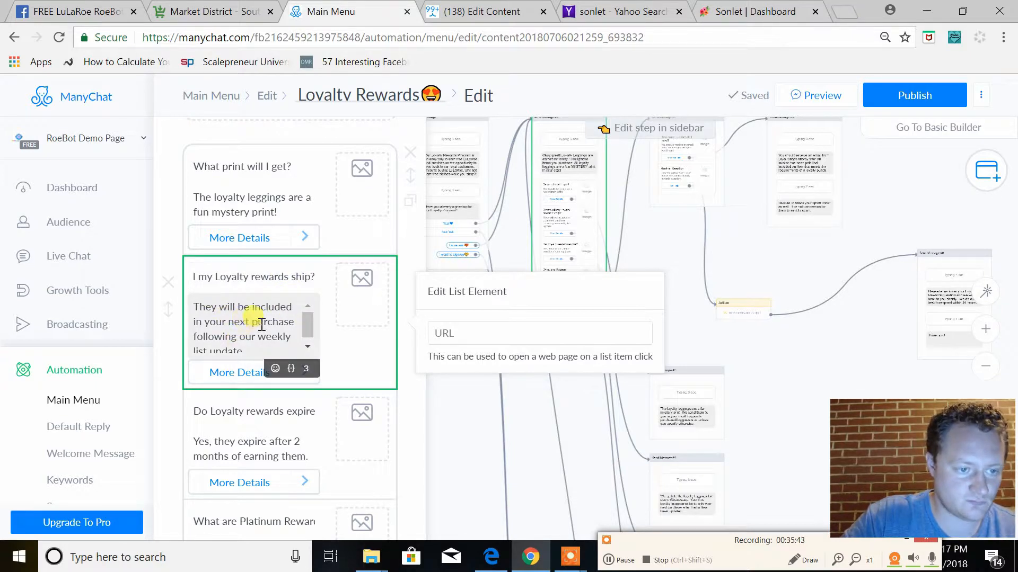
scroll(261, 325, "down", 1)
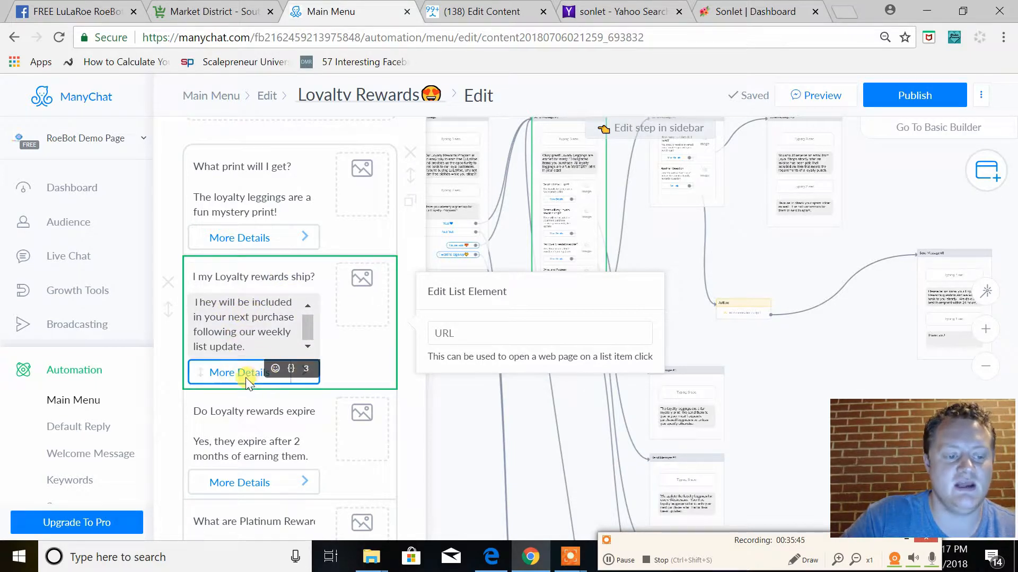
left_click(681, 504)
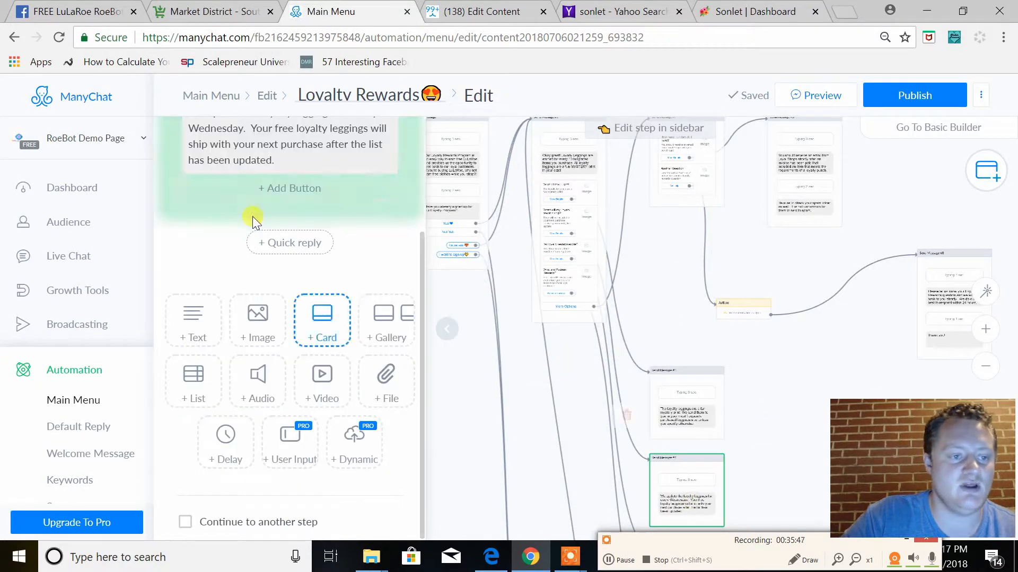
left_click(209, 272)
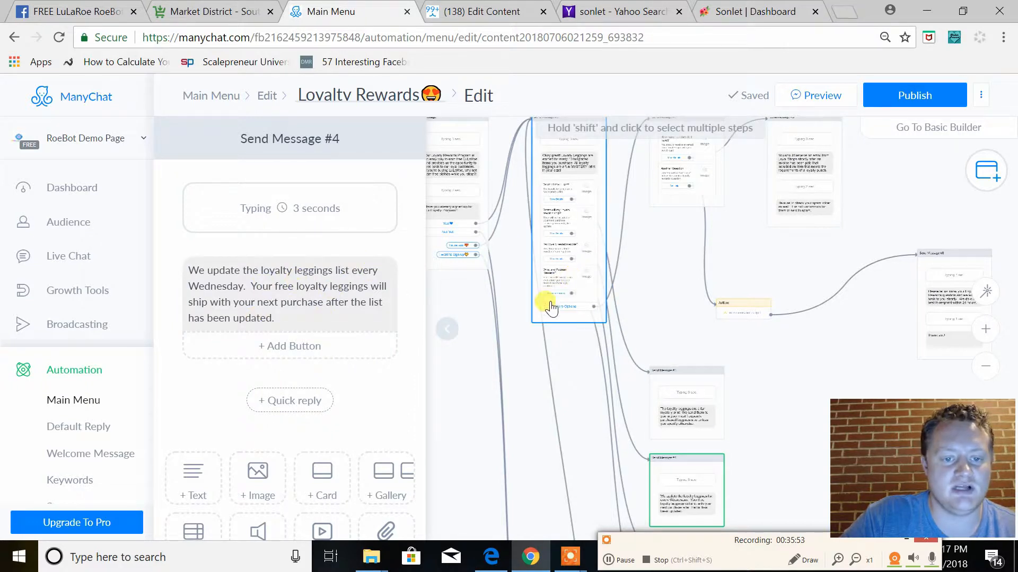
Reopen Send Message #1 and review its remaining questions down to "What are Platinum Rewards?" and the "More Options" button
left_click(543, 326)
scroll(238, 279, "down", 5)
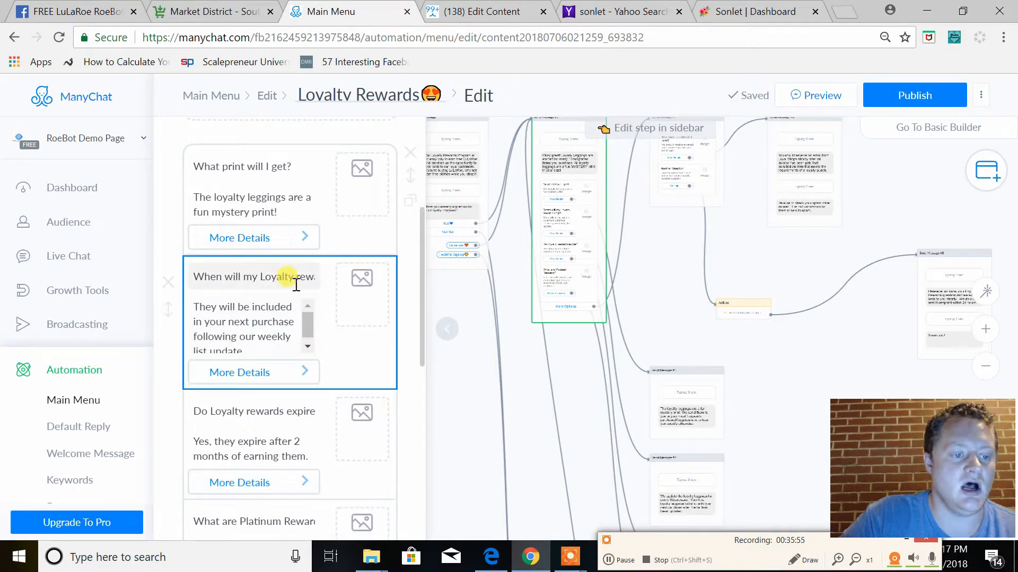
scroll(273, 286, "down", 2)
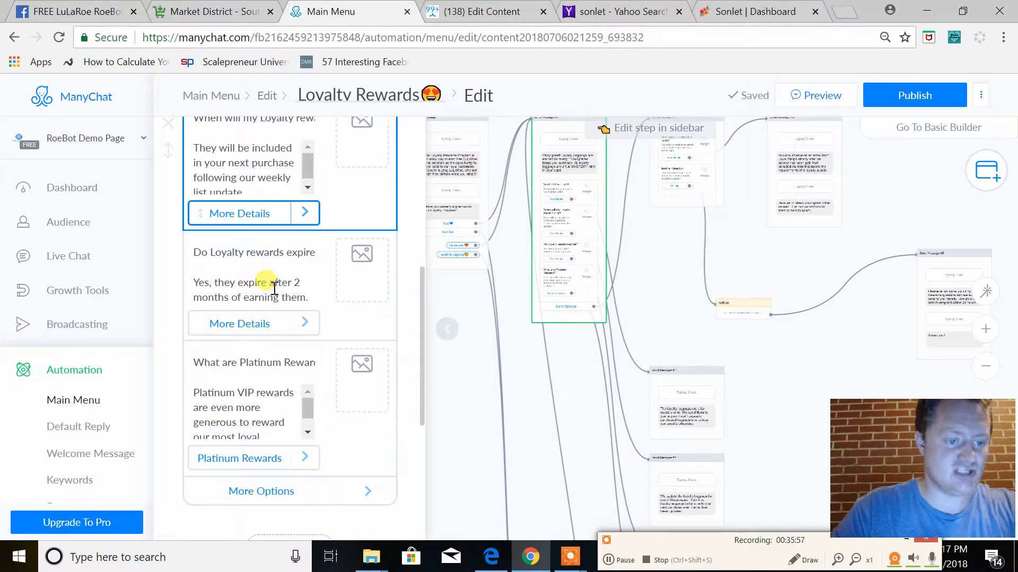
scroll(275, 392, "up", 6)
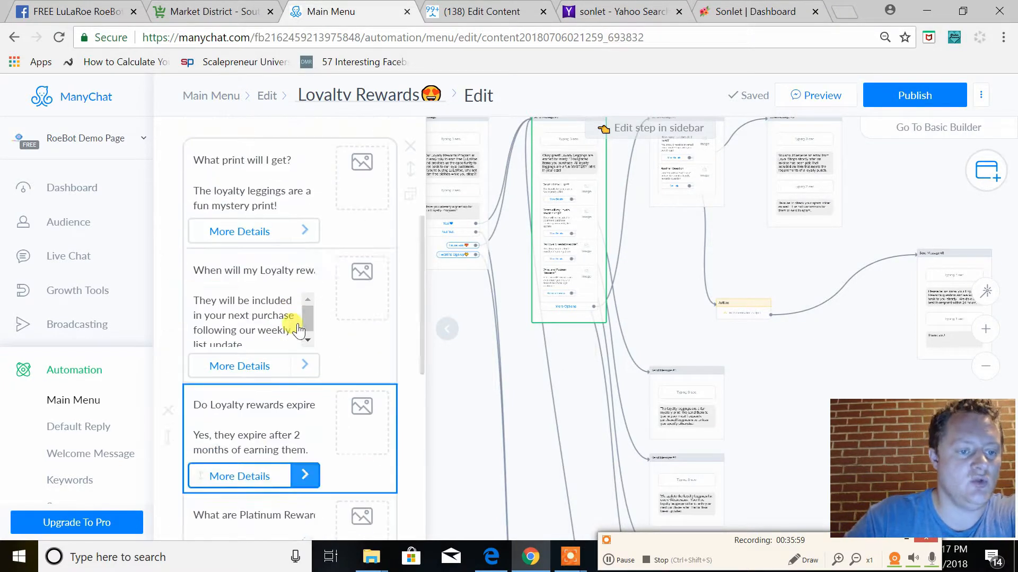
scroll(297, 392, "down", 7)
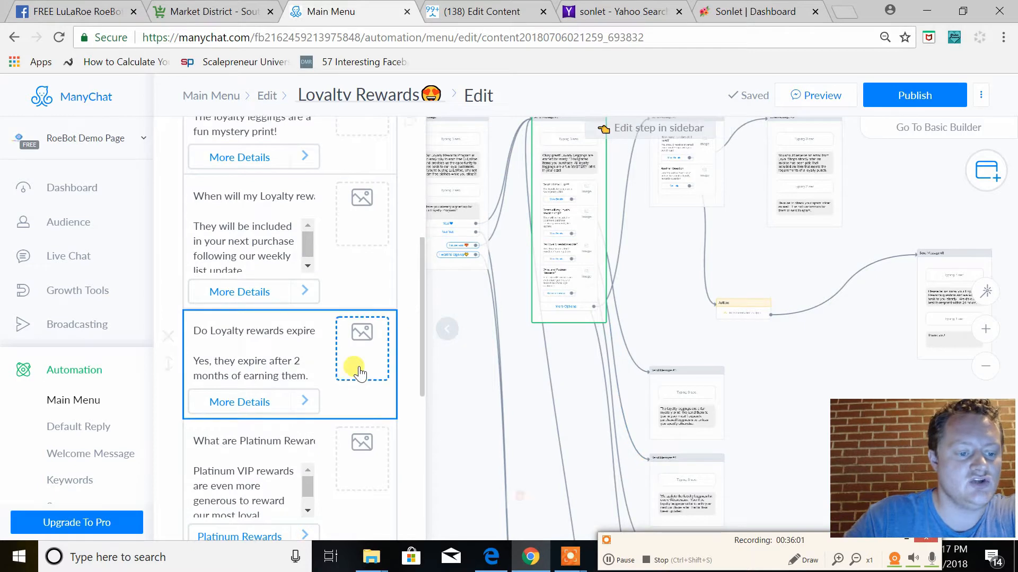
scroll(345, 455, "down", 5)
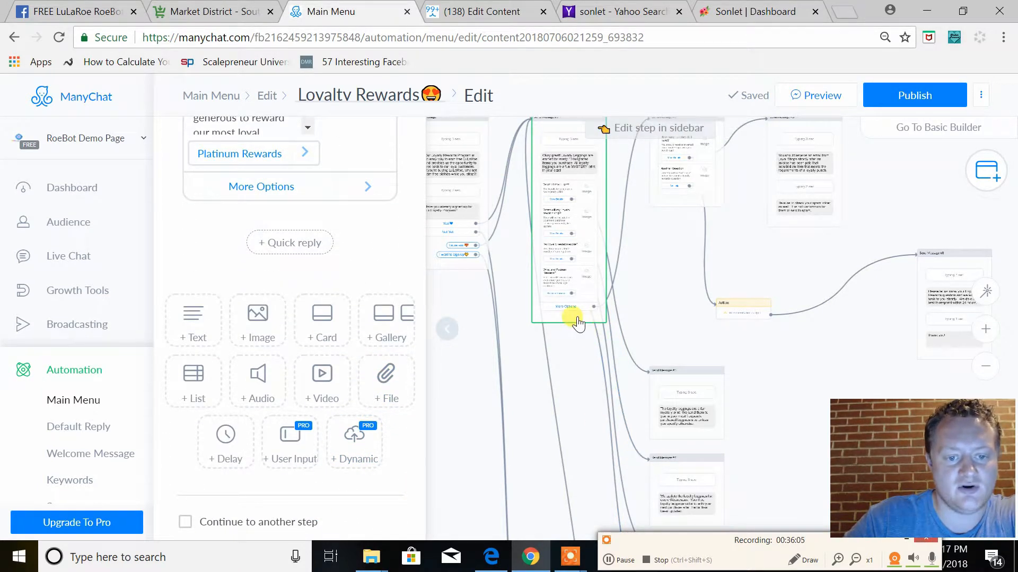
scroll(356, 297, "up", 3)
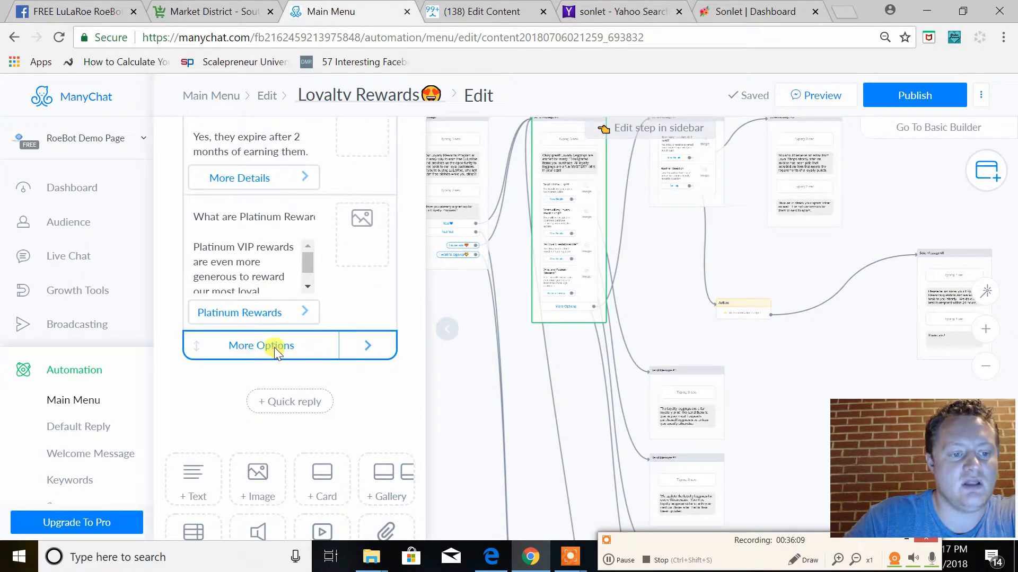
Open Send Message #7, linked to "More Options", and read its punch card and "Another Question" items
left_click(673, 201)
scroll(297, 228, "up", 5)
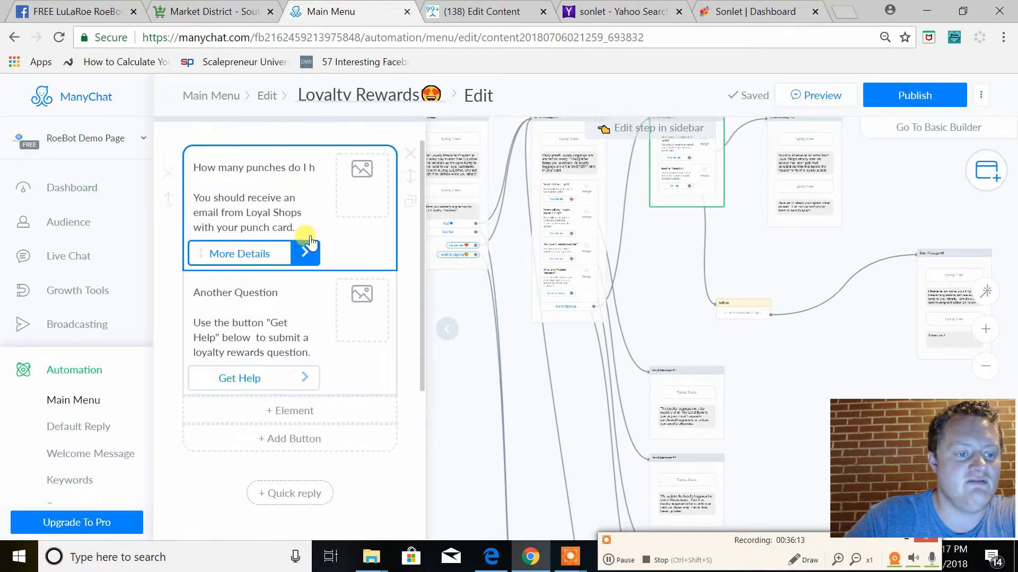
left_click_drag(200, 205, 404, 208)
left_click(247, 256)
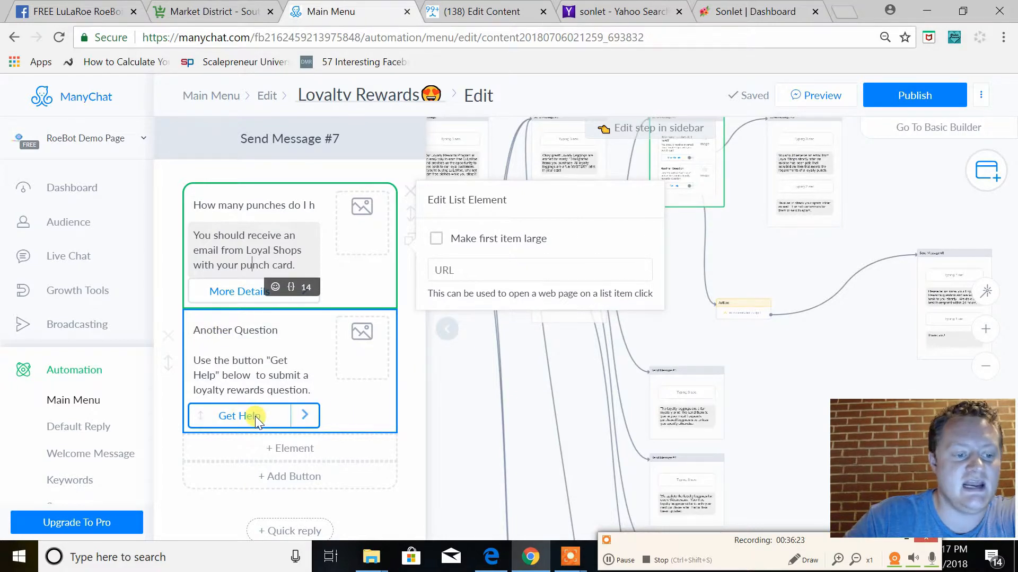
Inspect the Actions step behind "Get Help" with its available action types, and read the follow-up reply in Send Message #8
left_click(742, 311)
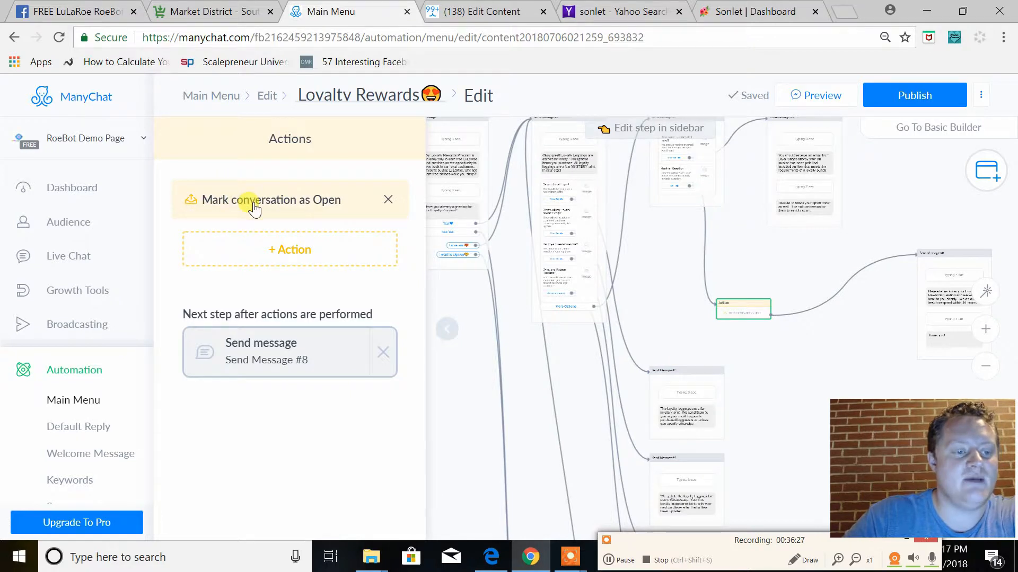
left_click(280, 253)
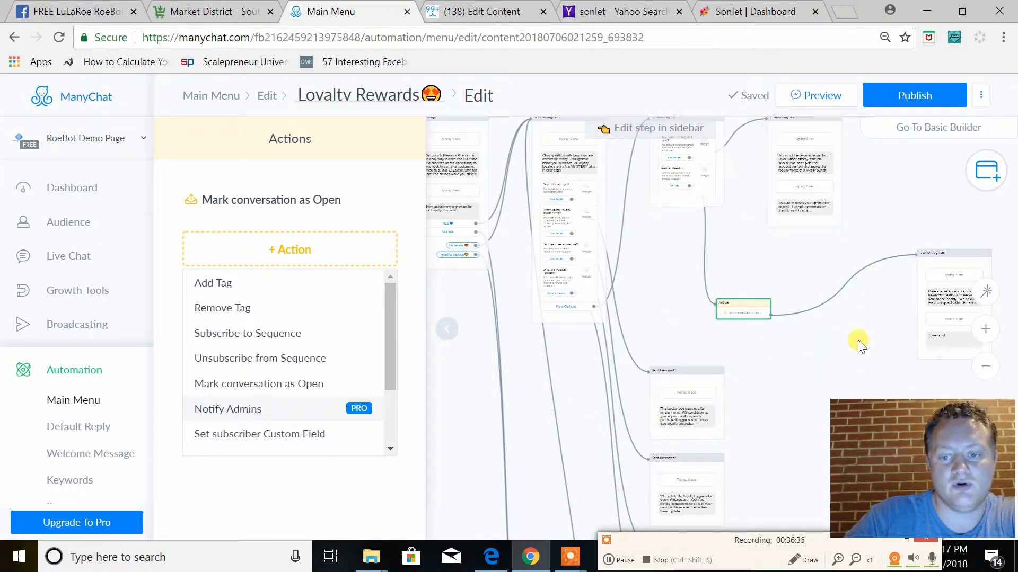
left_click(925, 296)
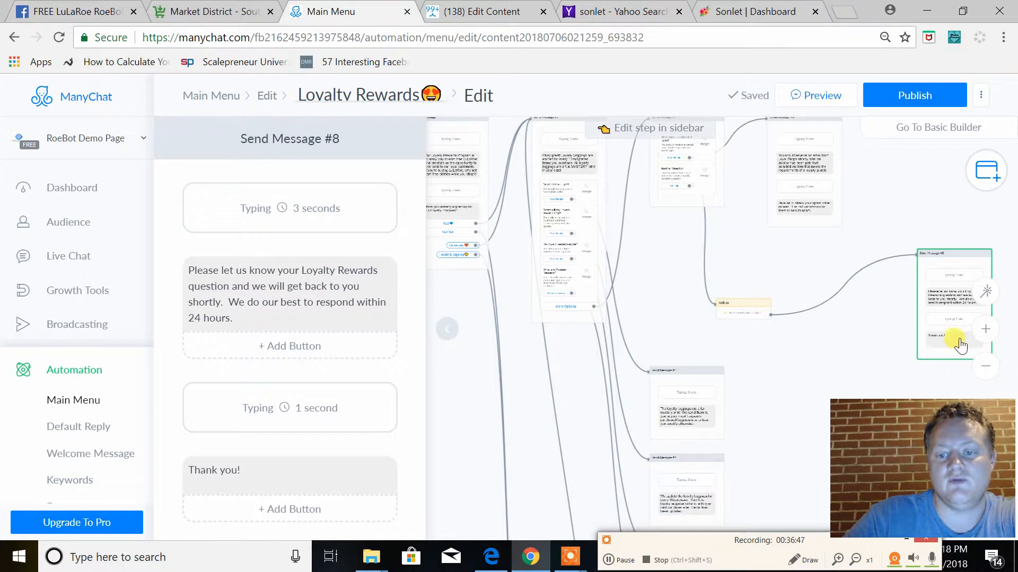
scroll(334, 382, "down", 3)
scroll(303, 276, "up", 3)
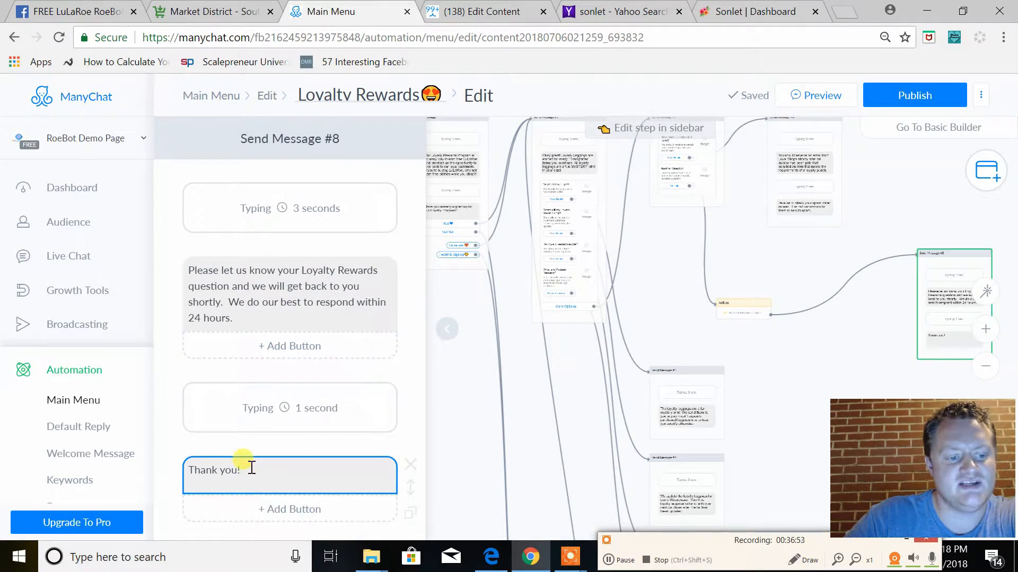
scroll(779, 281, "up", 2)
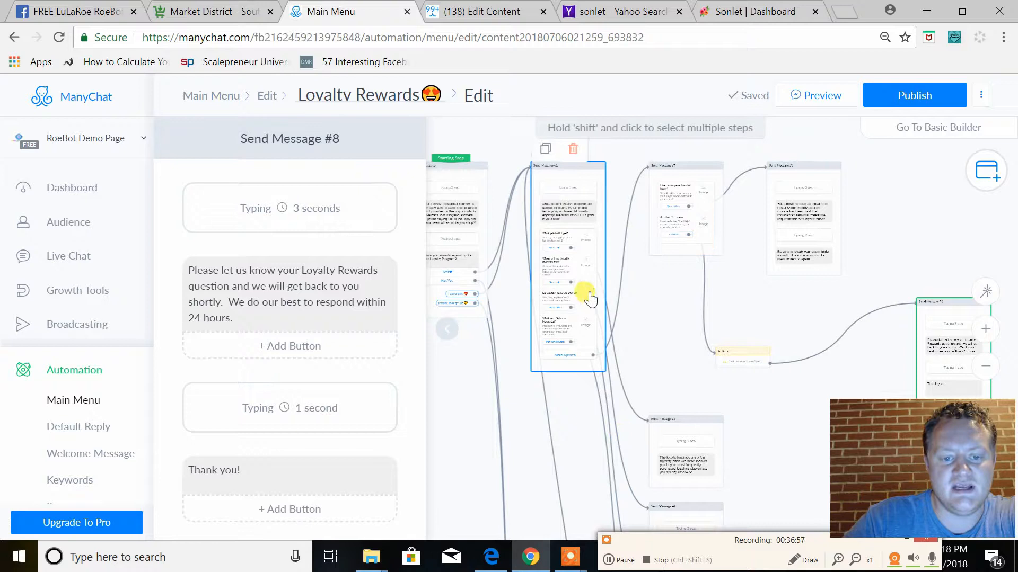
Return to Send Message #1 and read the "What are Platinum Rewards?" item's full text in the question list
left_click(549, 260)
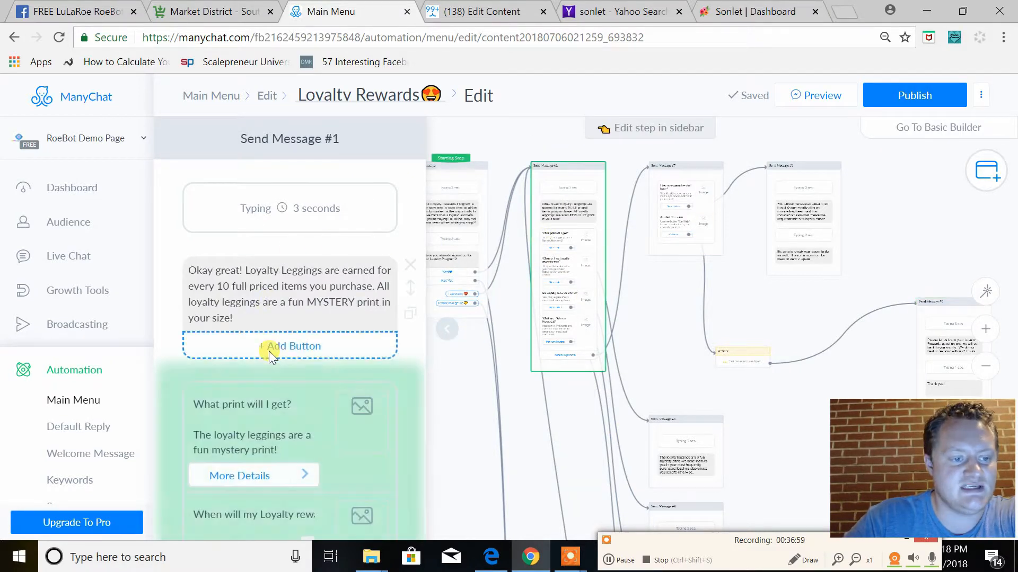
scroll(269, 351, "down", 6)
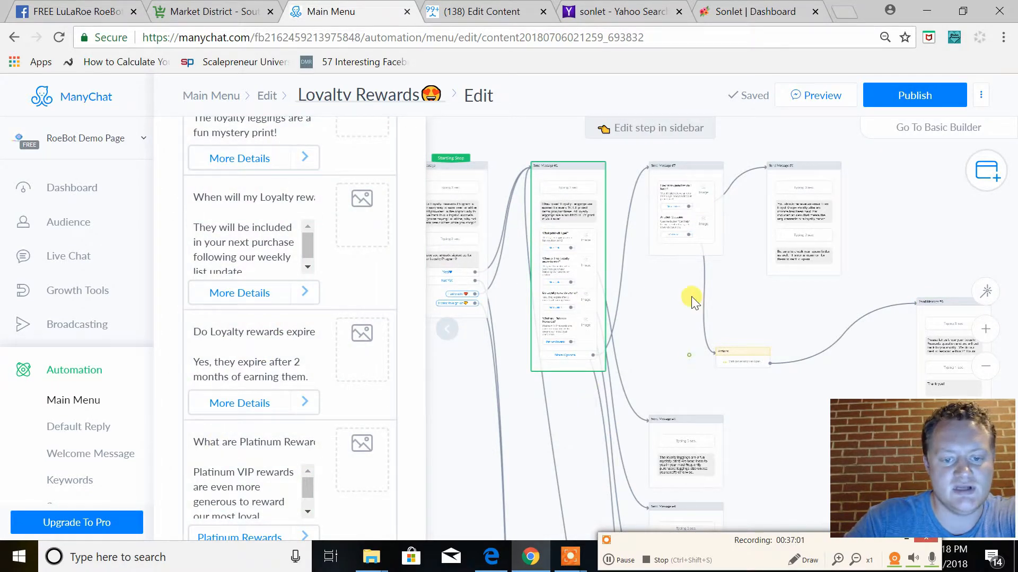
scroll(693, 295, "down", 6)
scroll(773, 215, "down", 6)
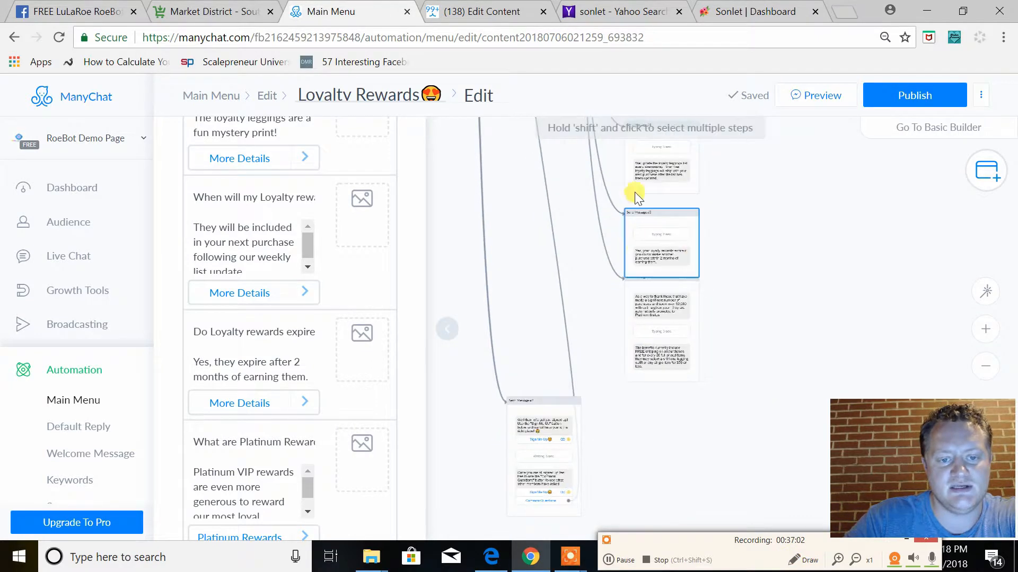
scroll(710, 371, "up", 10)
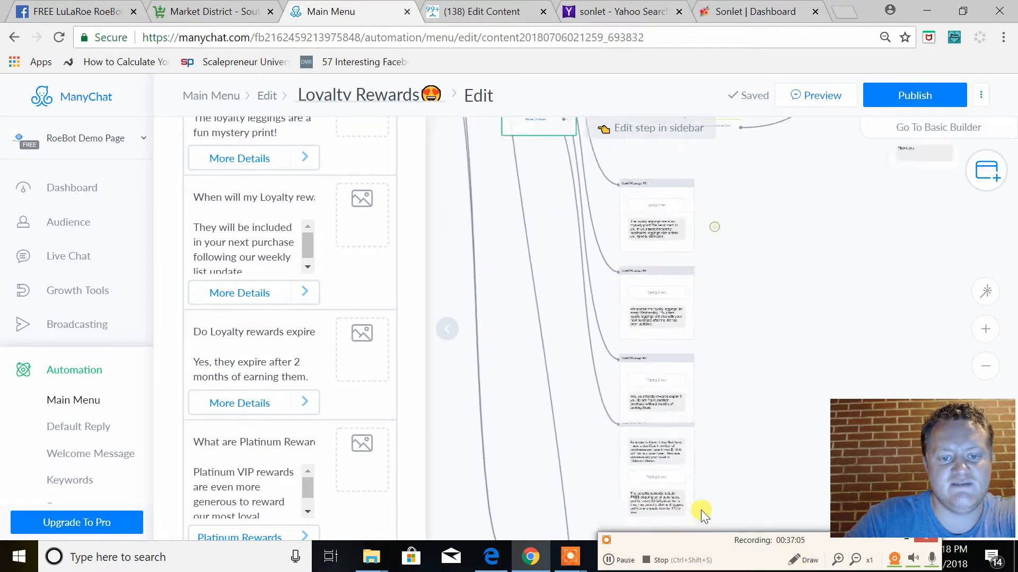
left_click(525, 384)
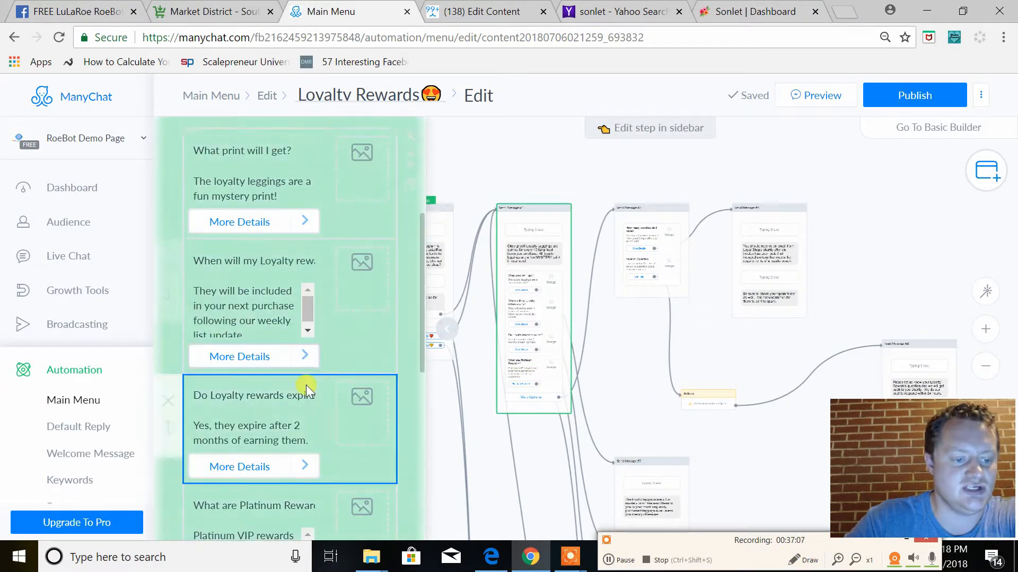
scroll(306, 392, "down", 3)
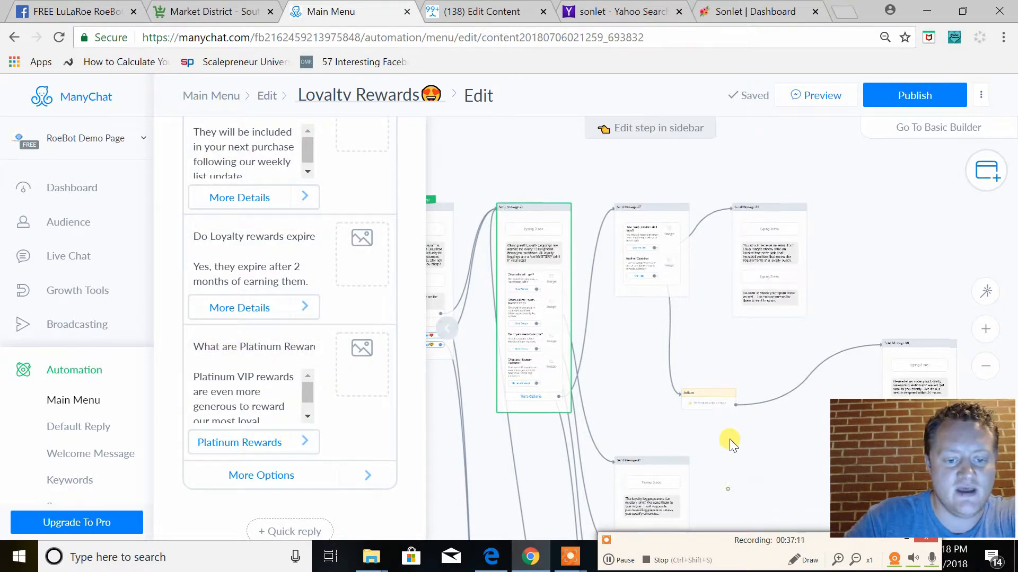
left_click_drag(729, 441, 731, 310)
left_click_drag(309, 391, 284, 397)
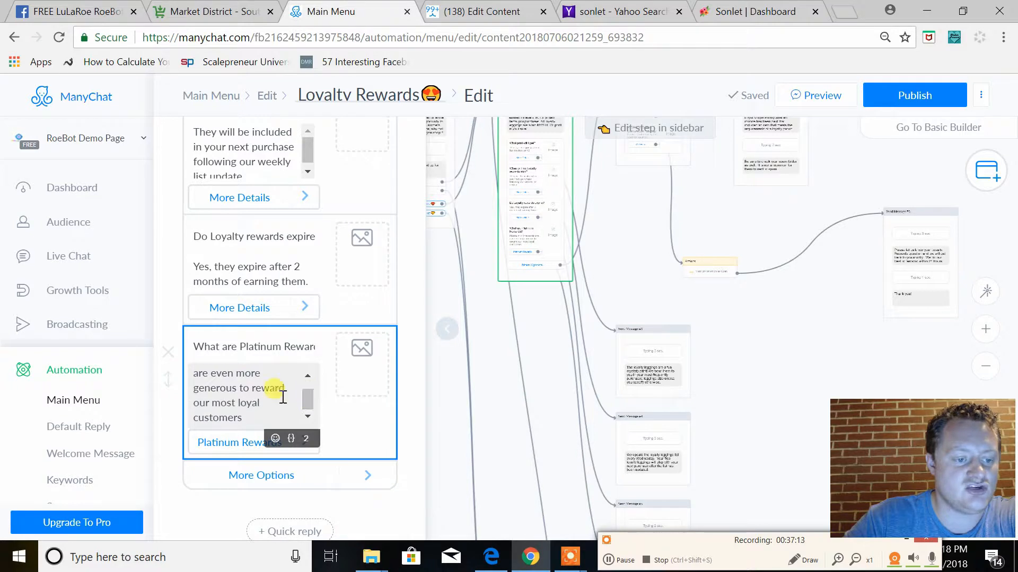
Open Send Message #9 and read the Platinum Status requirements and benefits messages
left_click(725, 454)
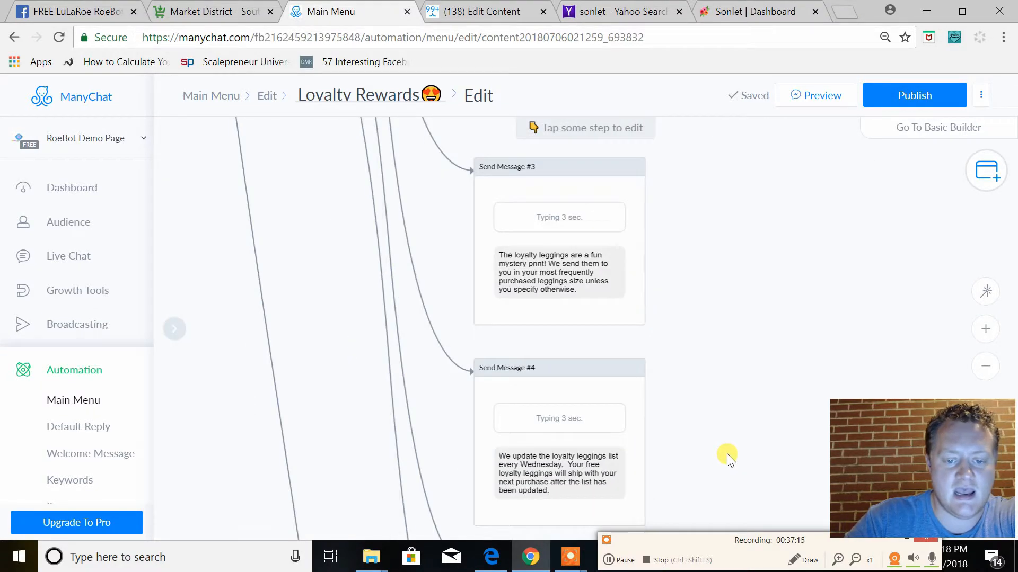
left_click_drag(726, 454, 722, 272)
left_click(613, 416)
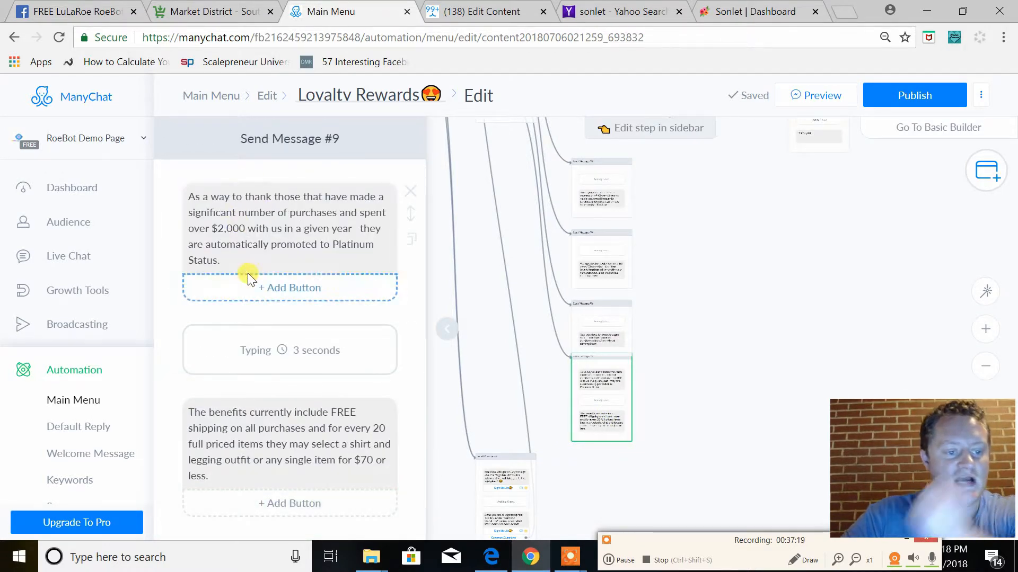
scroll(254, 318, "down", 2)
scroll(292, 340, "up", 2)
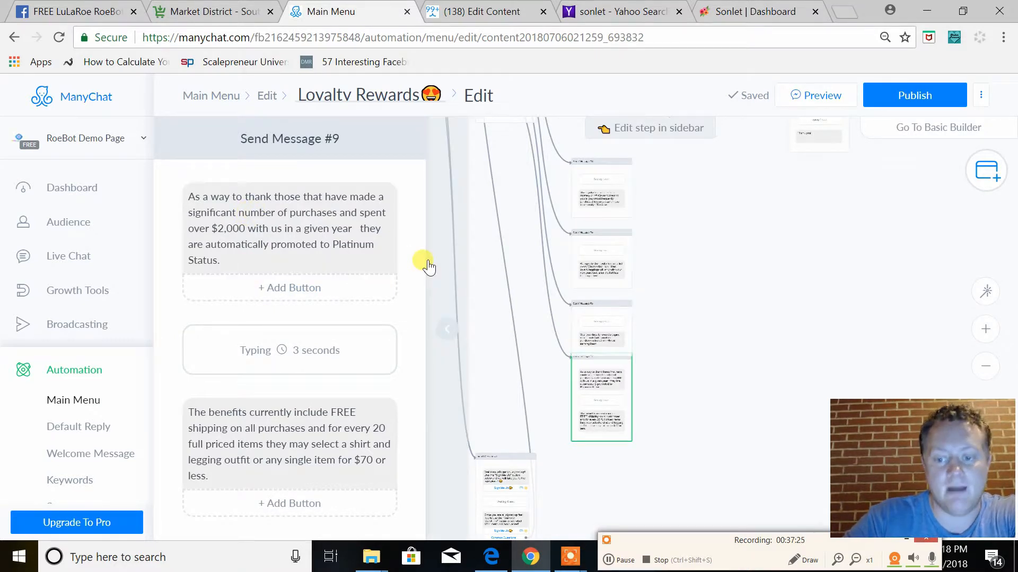
Publish the Loyalty Rewards flow and send its preview to Messenger
left_click(689, 286)
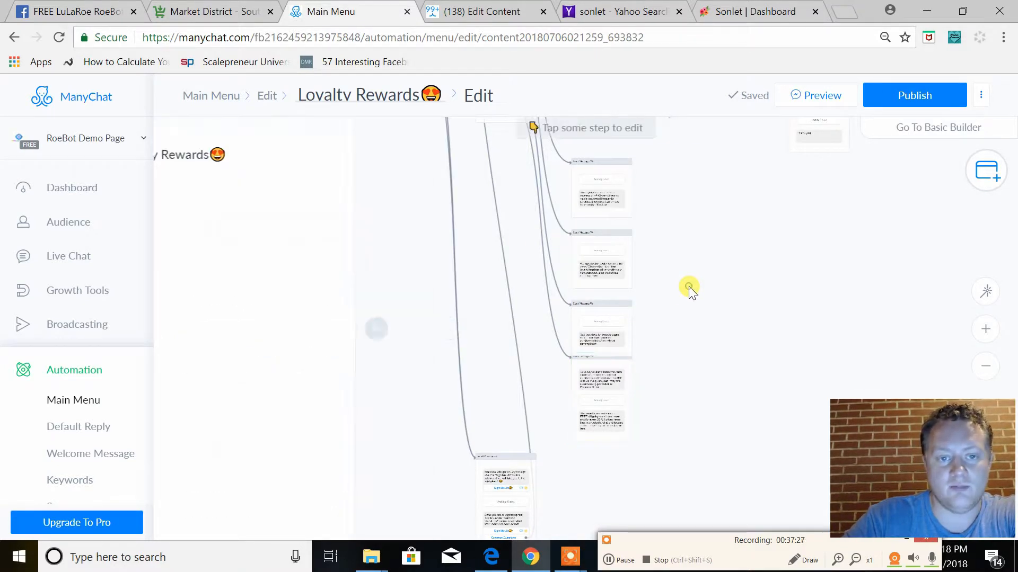
left_click(919, 96)
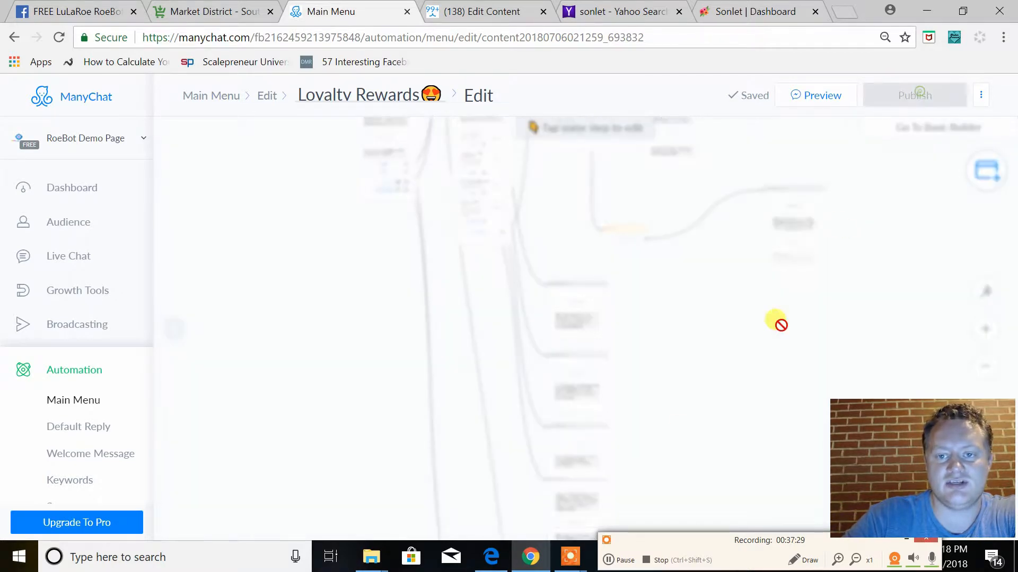
left_click(803, 97)
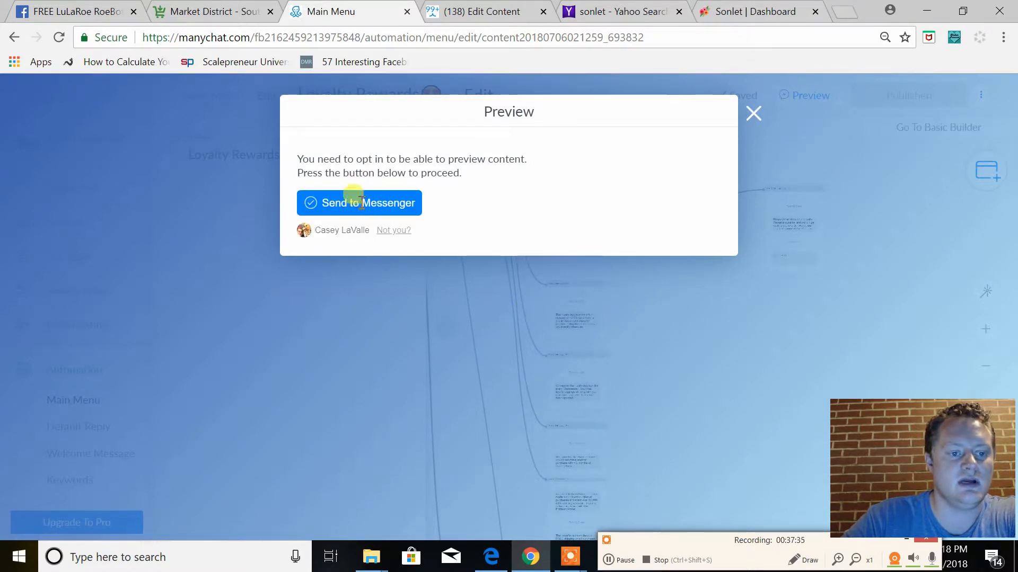
left_click(768, 411)
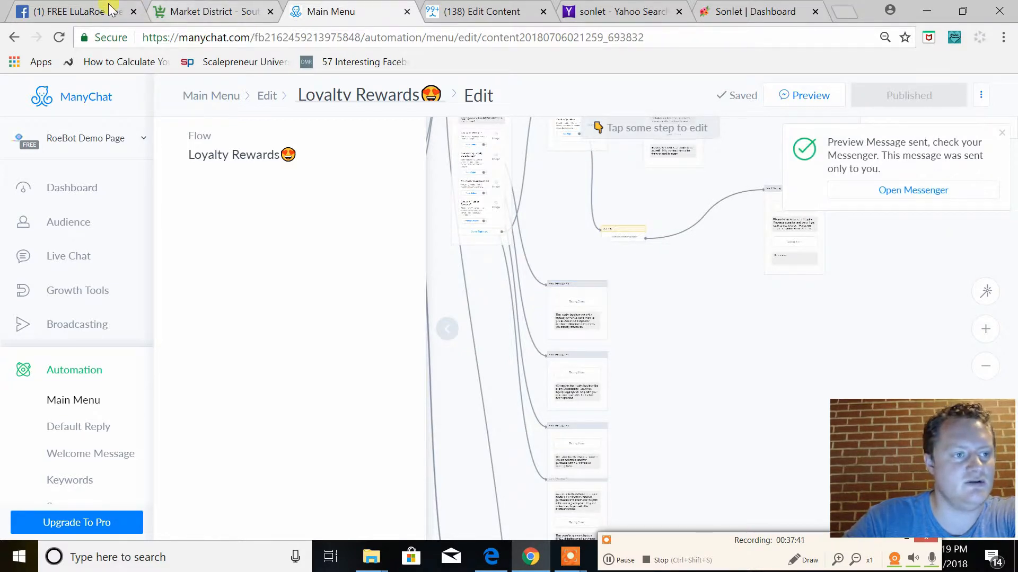
Switch to the Facebook group page, close the other chat window beside the RoeBot Demo Page chat, and dismiss the Facebook notification
left_click(66, 6)
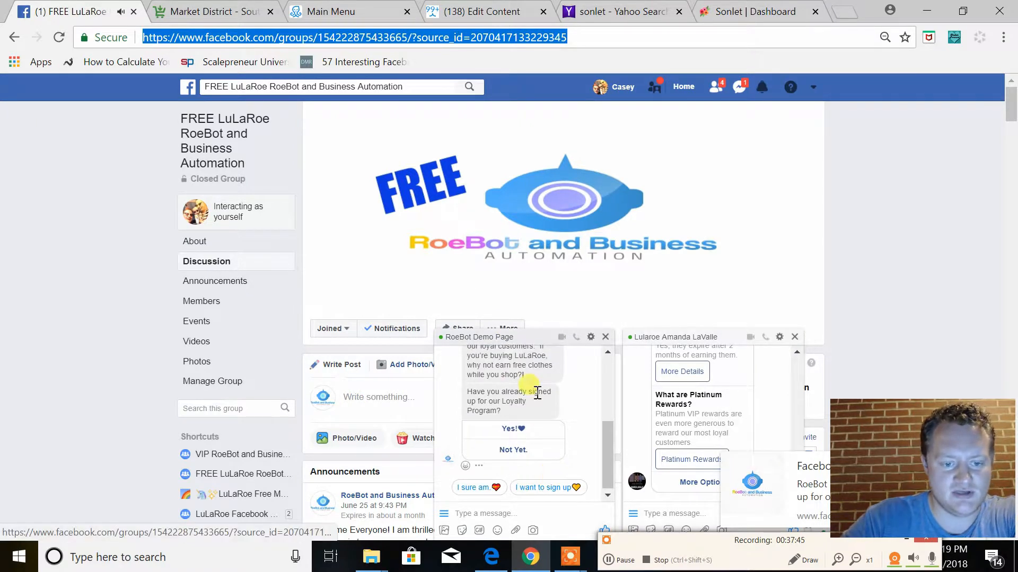
left_click_drag(610, 449, 609, 439)
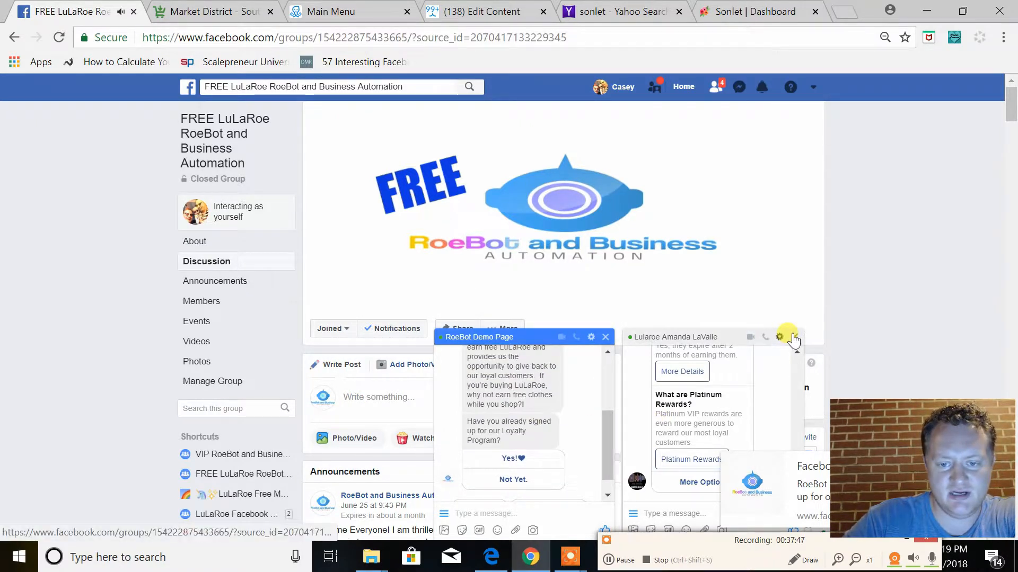
left_click(792, 334)
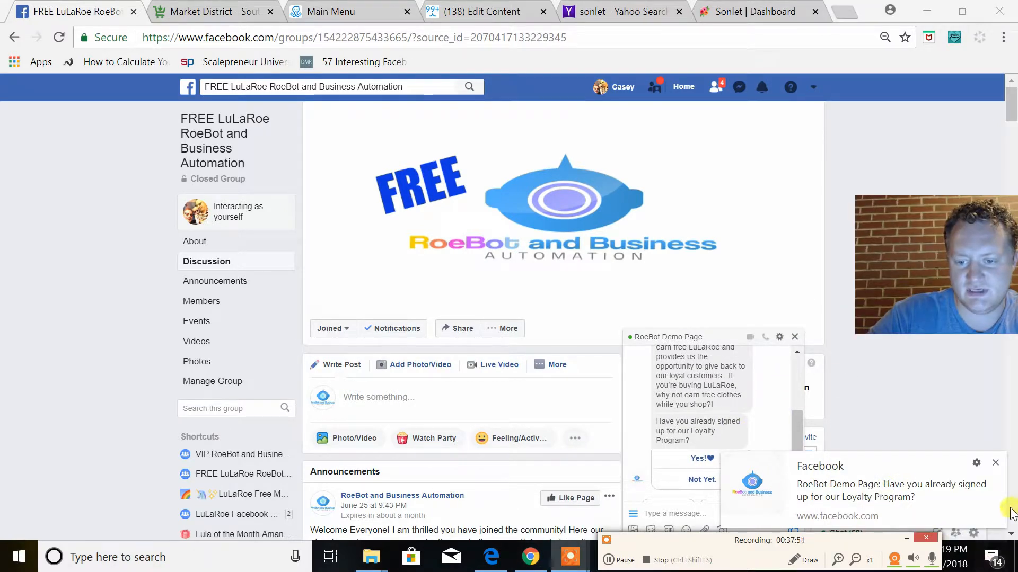
left_click(997, 459)
Read the Loyalty Rewards introduction in the RoeBot Demo Page chat, answer "Yes!", and review the question list in the reply
scroll(729, 447, "up", 2)
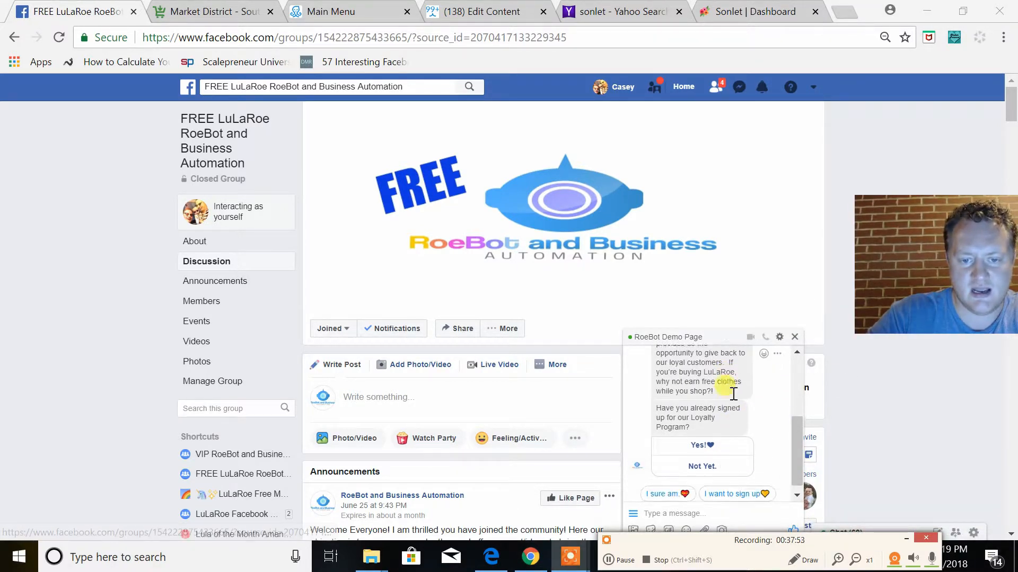
scroll(710, 481, "down", 1)
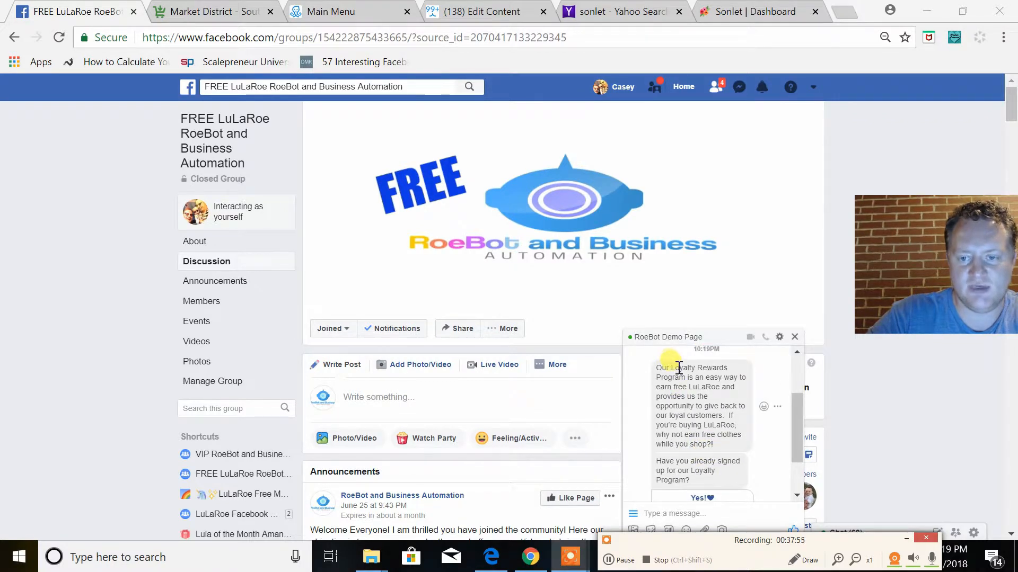
left_click(796, 471)
left_click(691, 431)
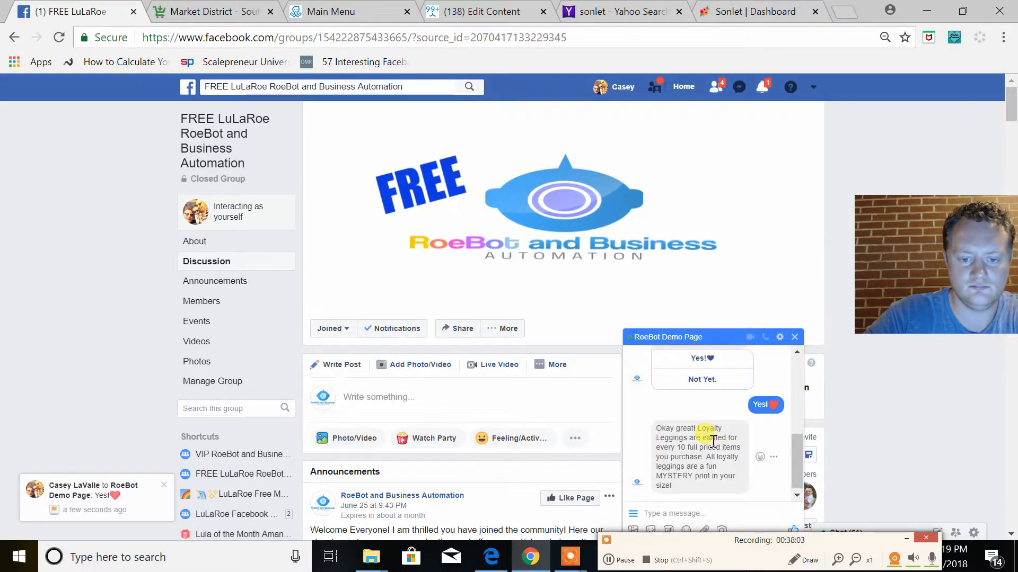
left_click_drag(794, 472, 797, 437)
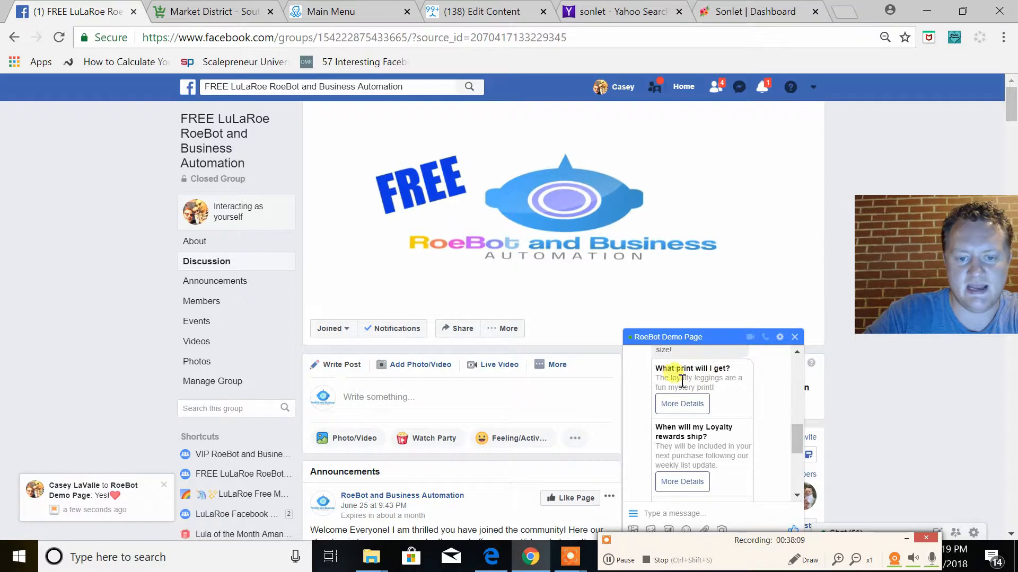
scroll(699, 447, "down", 2)
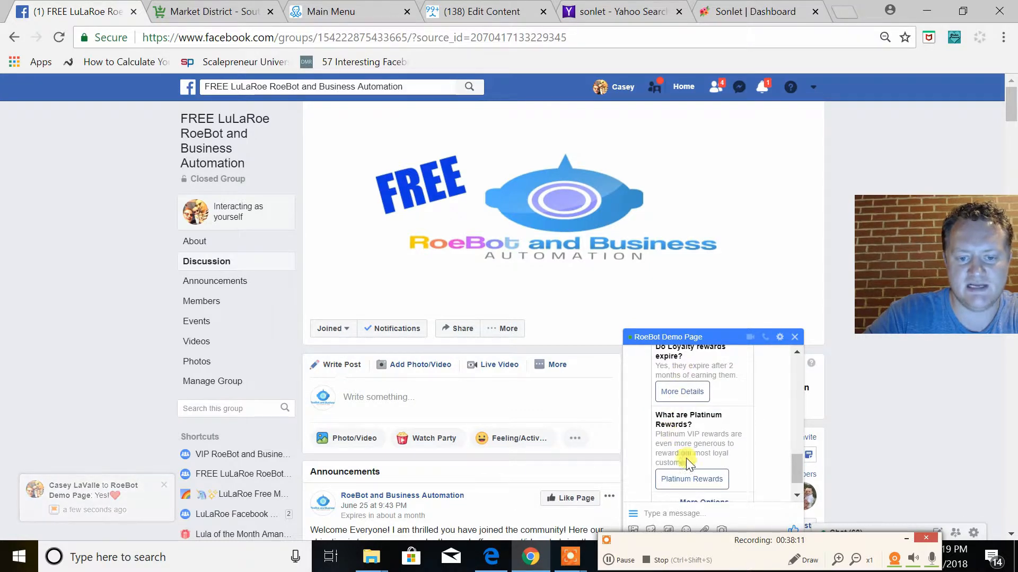
Review the loyalty question list, request more details on when Loyalty rewards ship, and close the RoeBot Demo Page chat
scroll(768, 462, "down", 1)
scroll(794, 472, "down", 1)
scroll(774, 443, "up", 5)
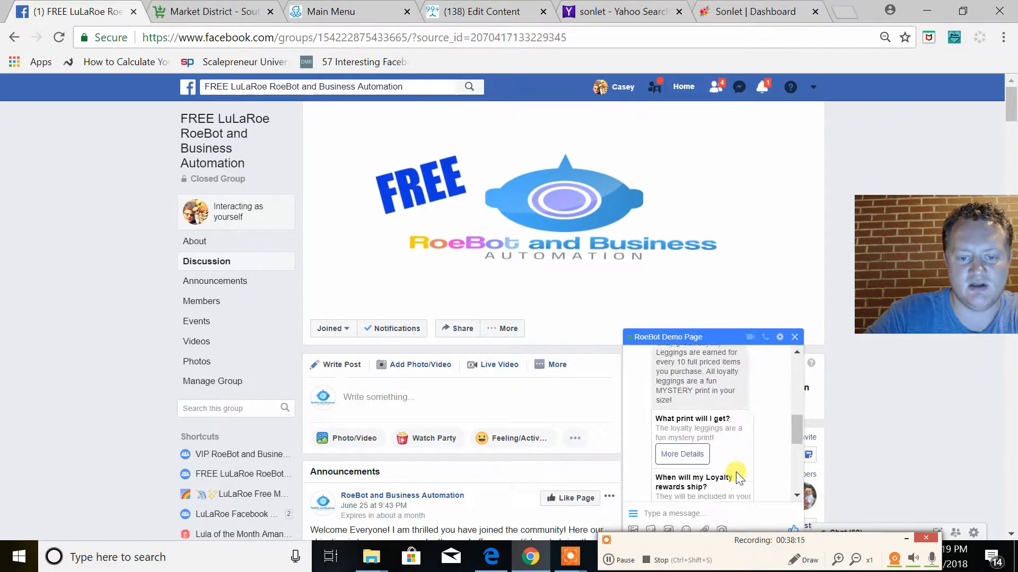
scroll(737, 477, "down", 2)
left_click(682, 468)
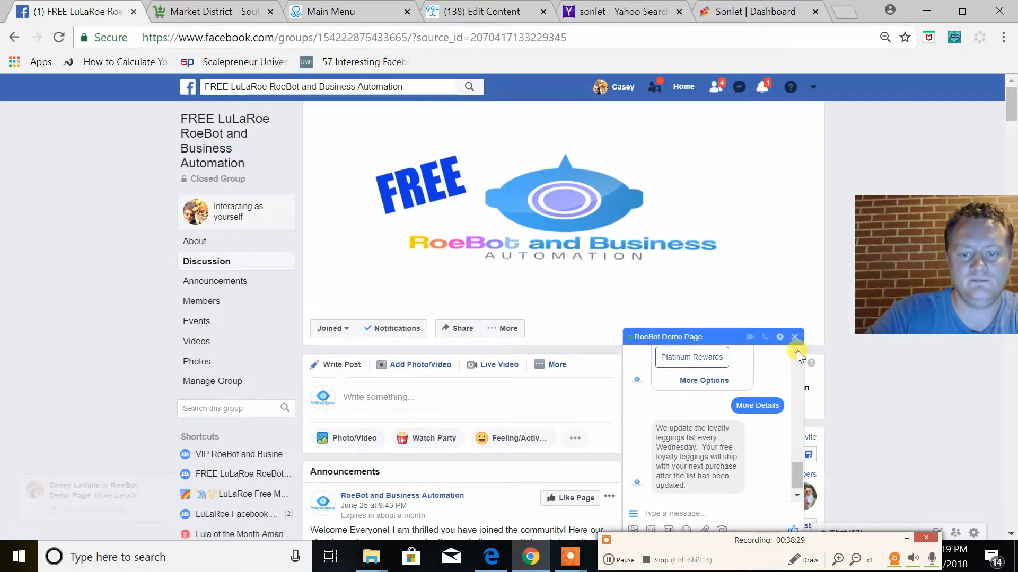
left_click(794, 337)
Return to the ManyChat main menu editor and add an item named "Return Policy" under "Member Menu"
left_click(350, 12)
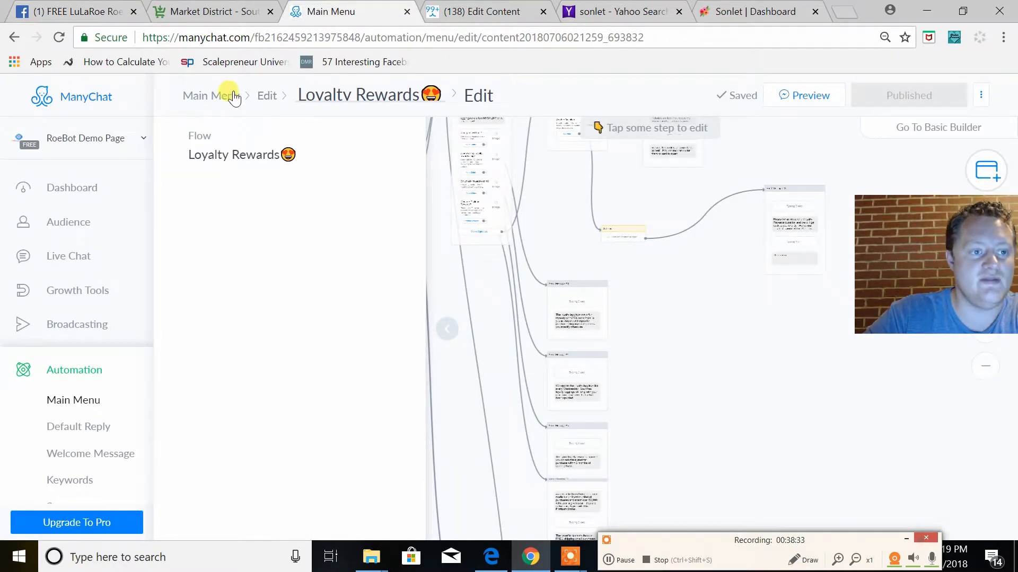
left_click(267, 97)
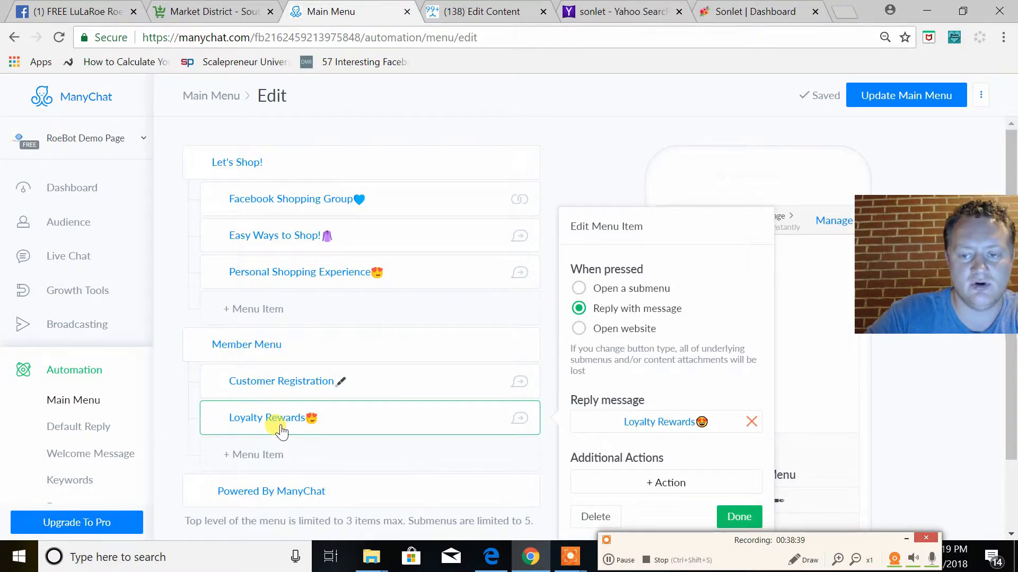
left_click(273, 458)
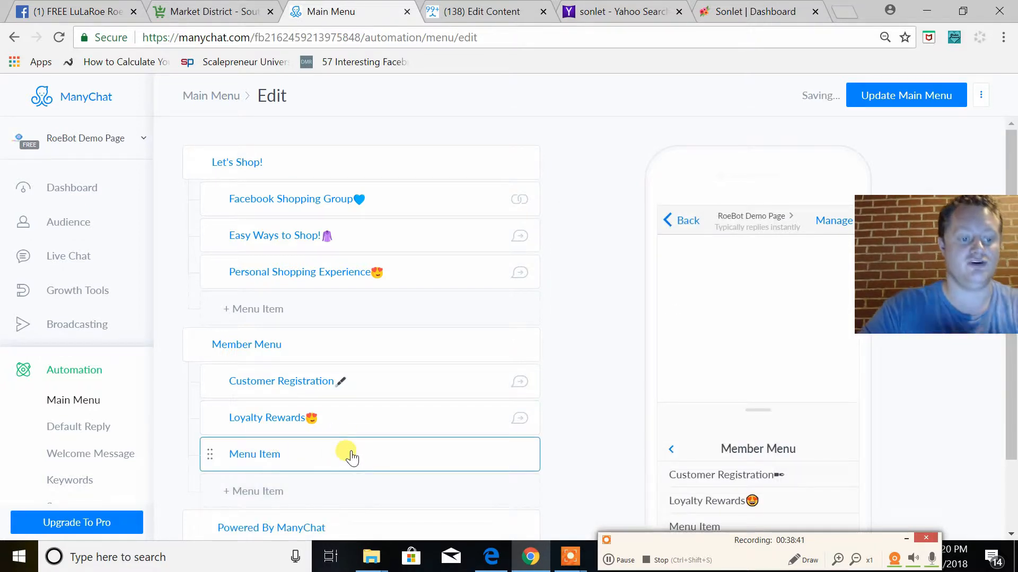
key("BackSpace")
key("BackSpace")
key("BackSpace")
key("BackSpace")
key("BackSpace")
key("BackSpace")
key("BackSpace")
key("BackSpace")
type("R")
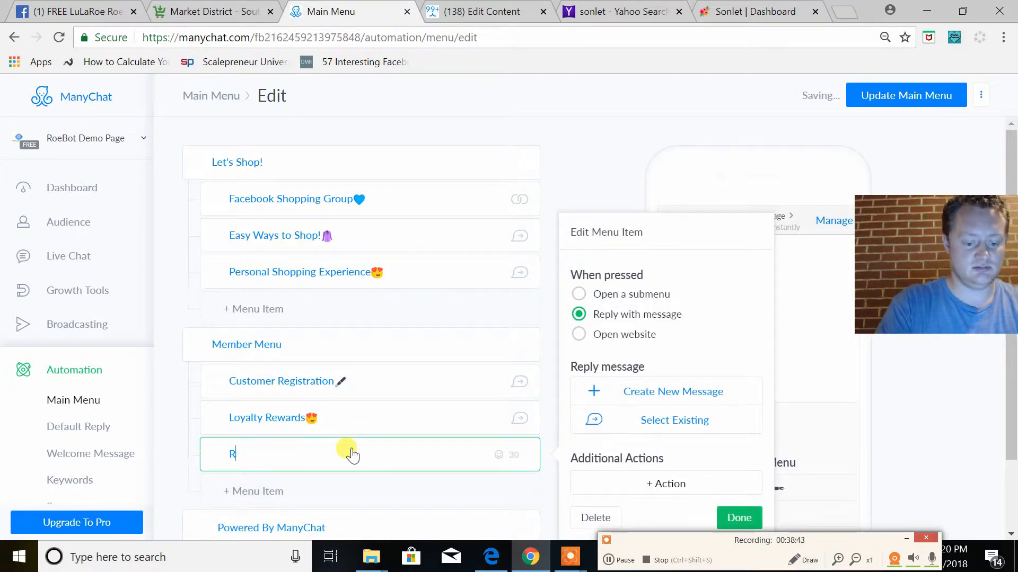
key("BackSpace")
key("BackSpace")
type("turn Policy")
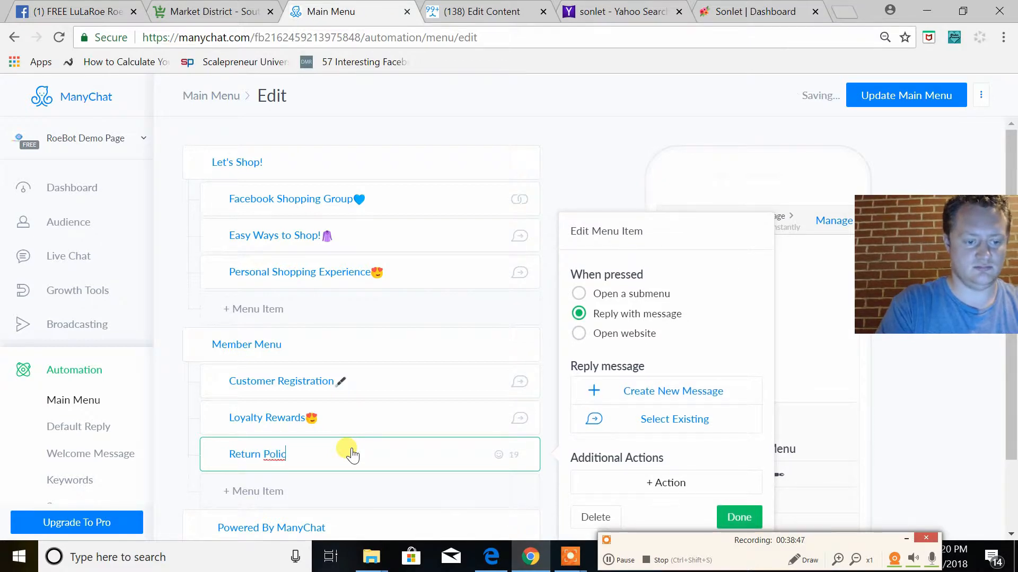
left_click(181, 444)
left_click(445, 459)
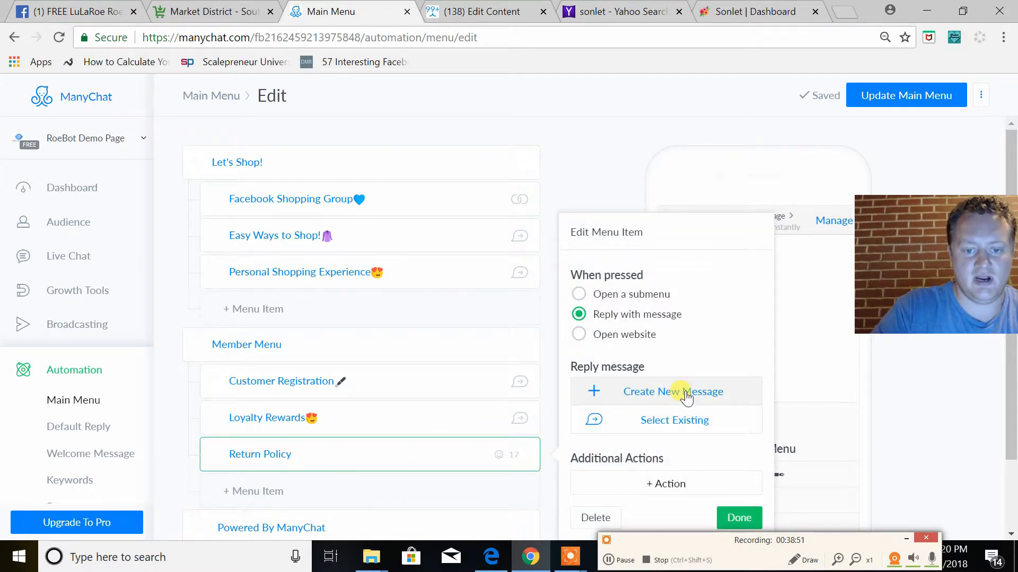
Look through the existing flows offered as the Return Policy reply message and leave the flow picker without choosing one
left_click(687, 397)
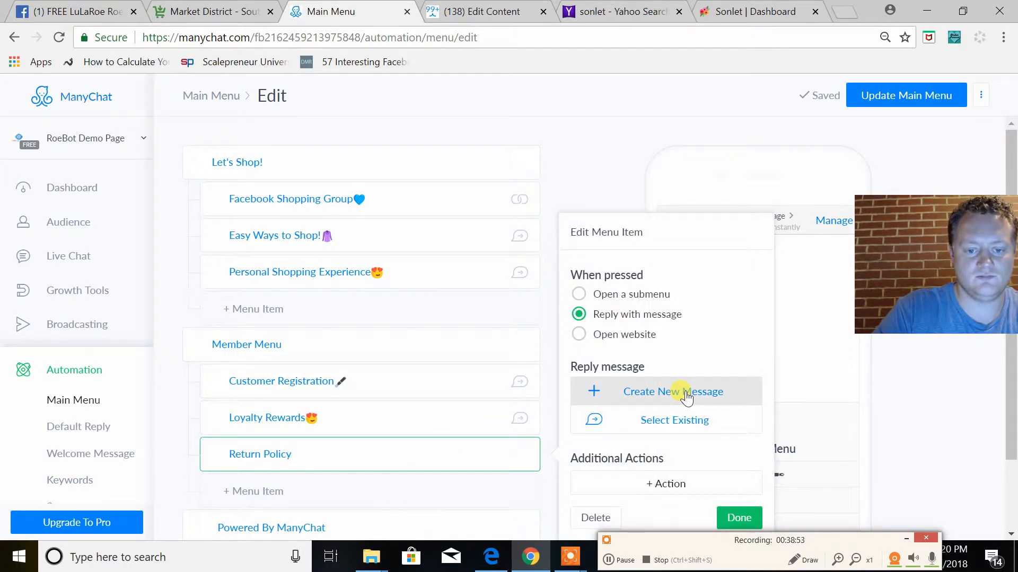
left_click(654, 423)
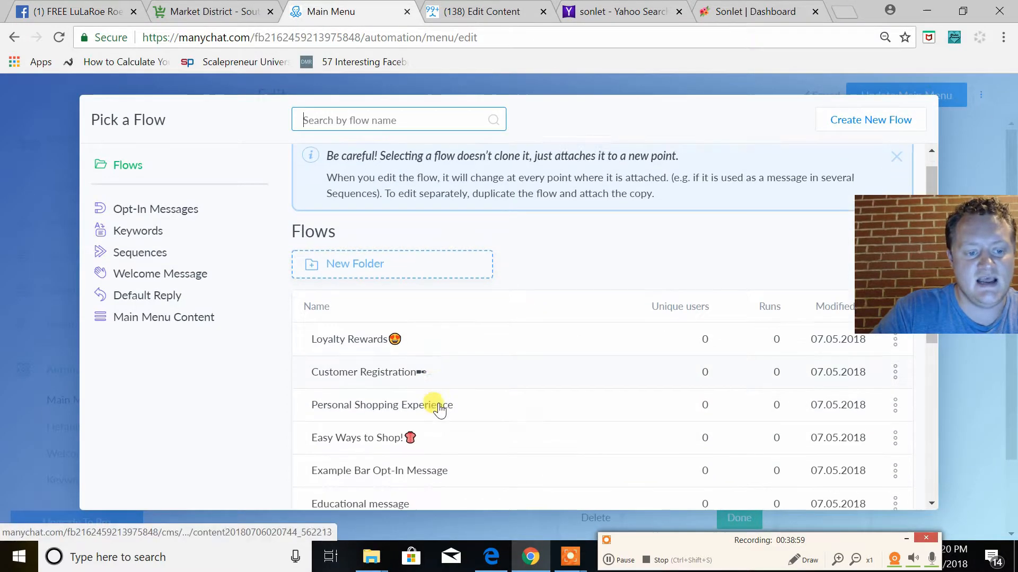
scroll(439, 408, "down", 3)
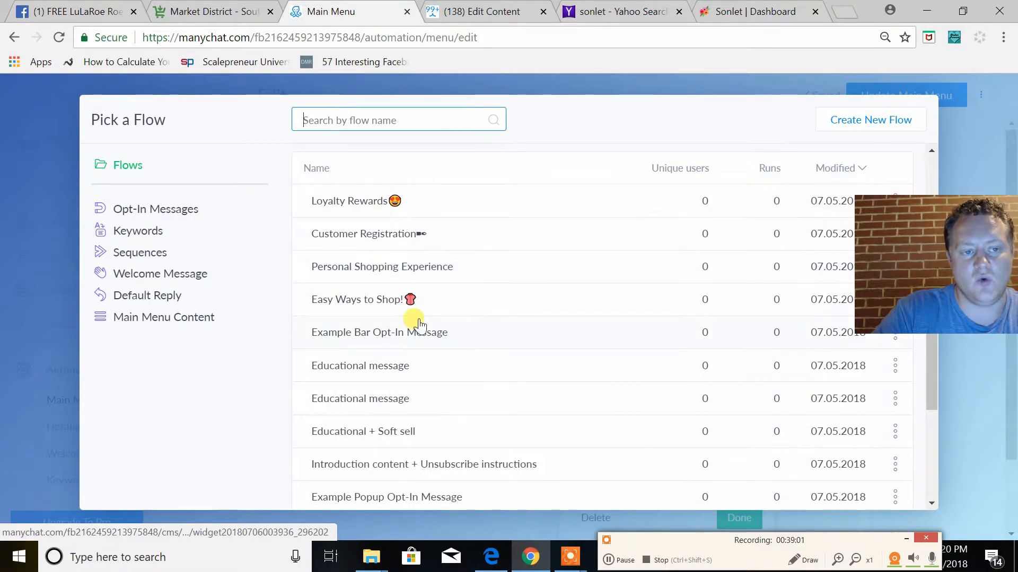
scroll(416, 339, "up", 3)
left_click(958, 142)
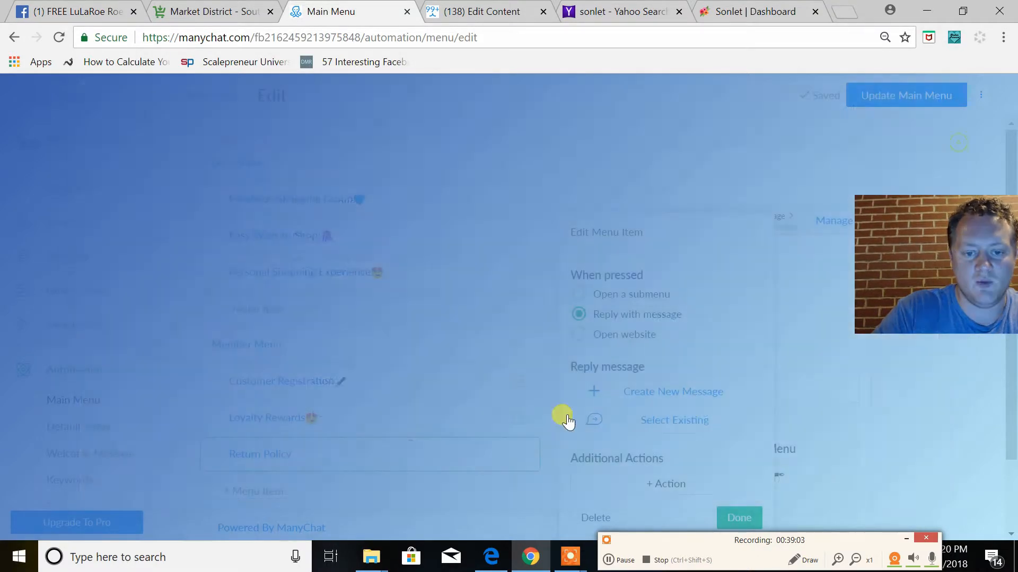
Create a new reply message for Return Policy in the Flow Builder and dismiss the Dell SupportAssist notification
left_click(623, 393)
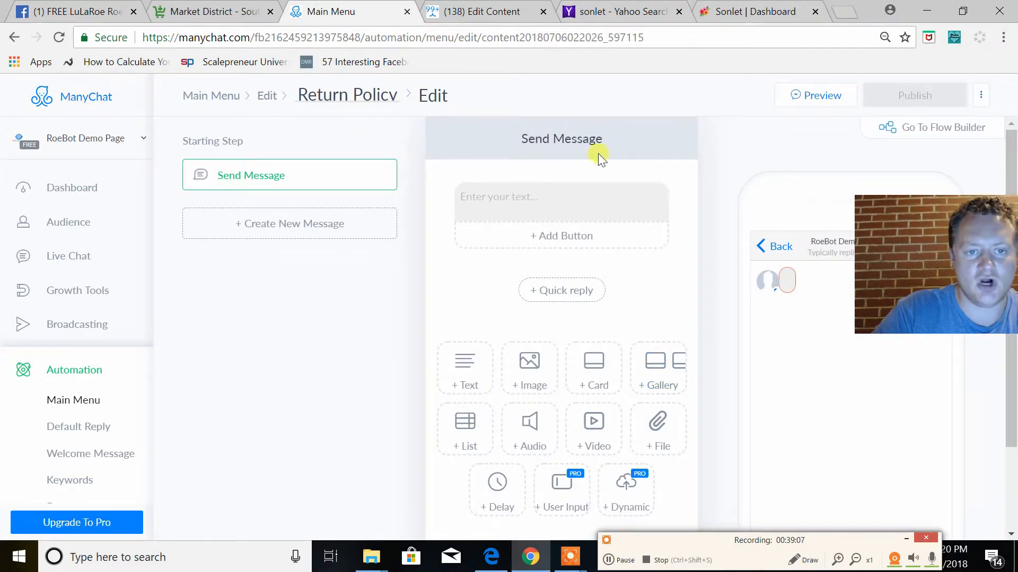
left_click(920, 131)
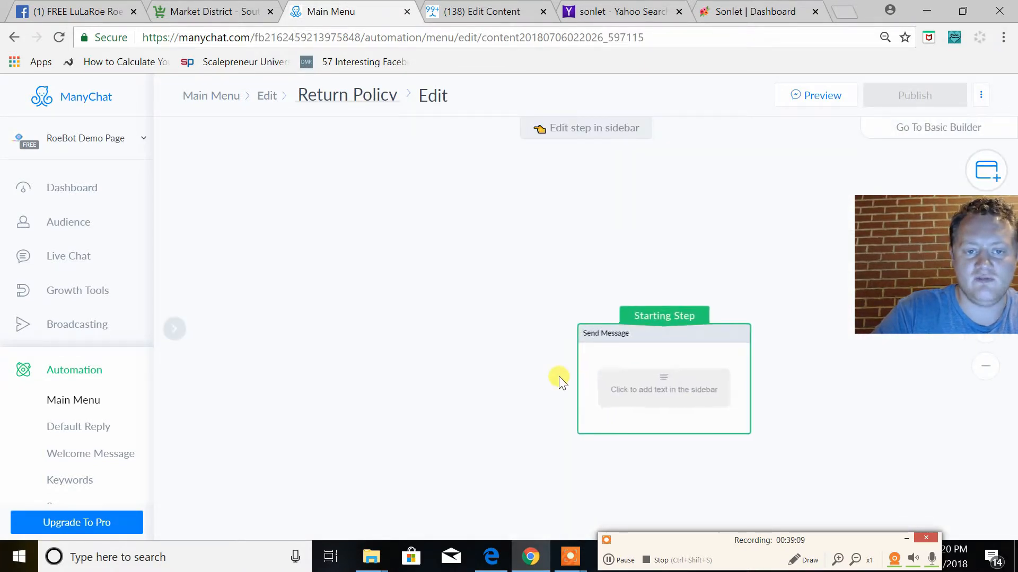
left_click(321, 192)
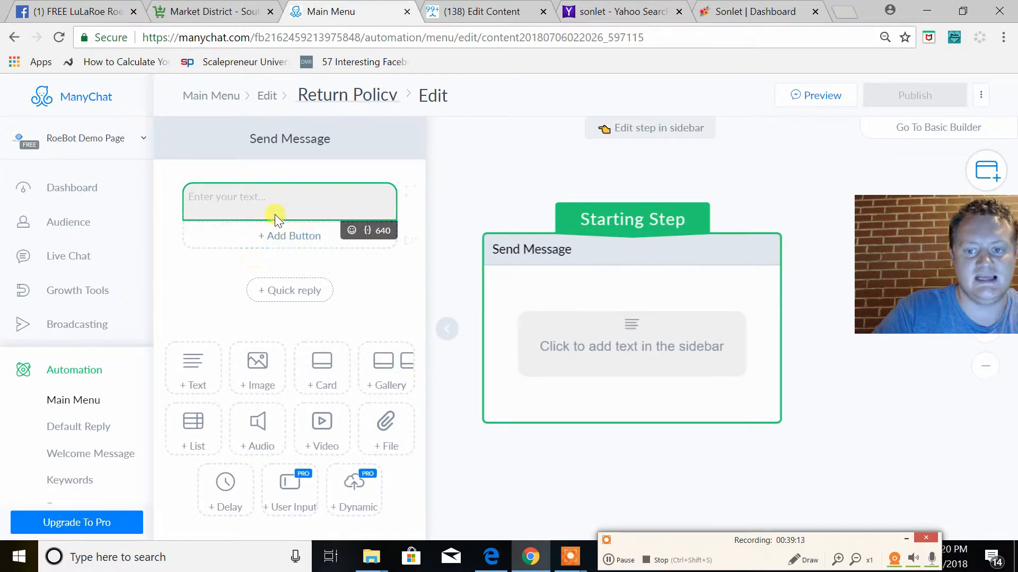
left_click_drag(912, 268, 885, 265)
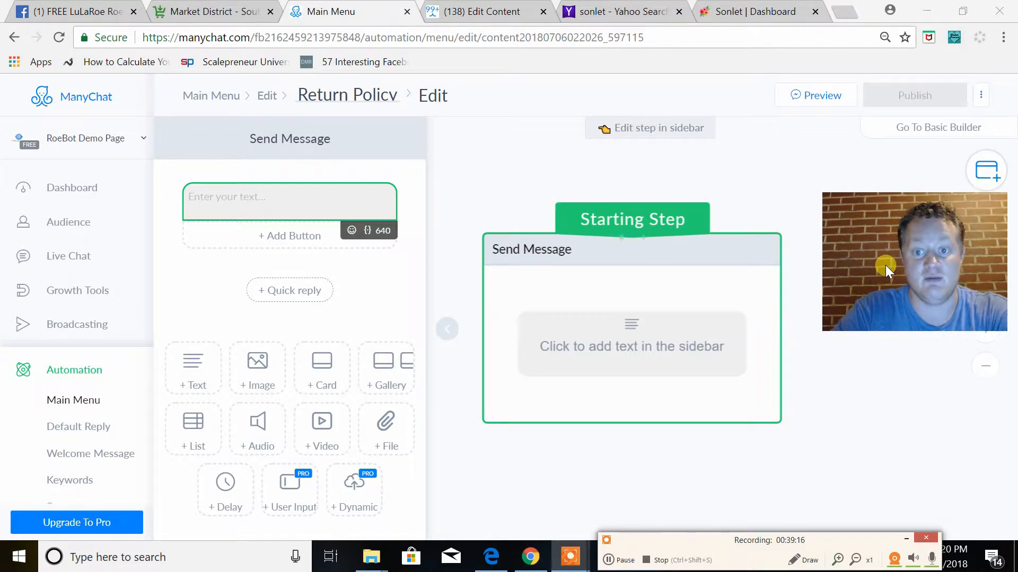
left_click(630, 350)
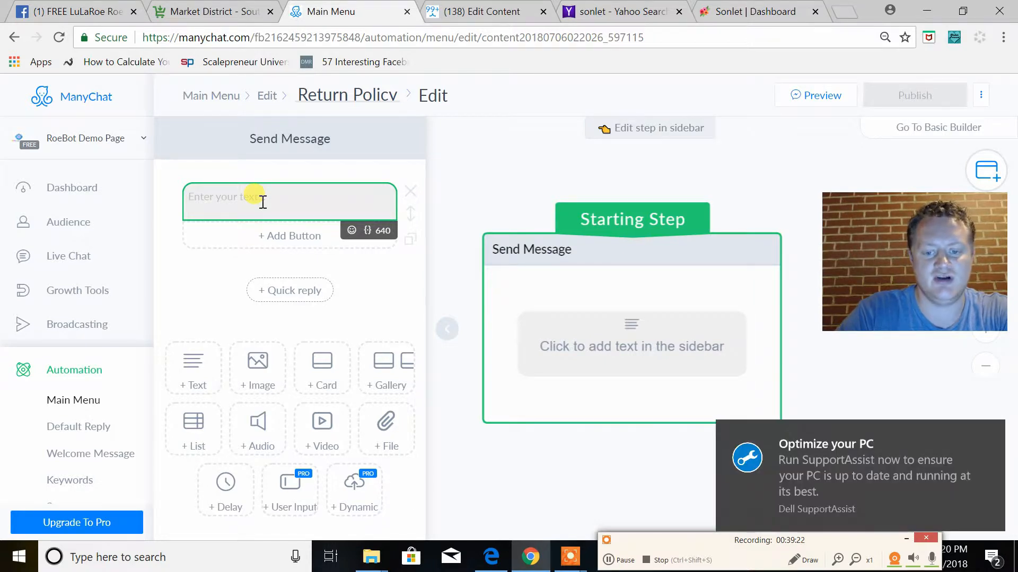
left_click(995, 430)
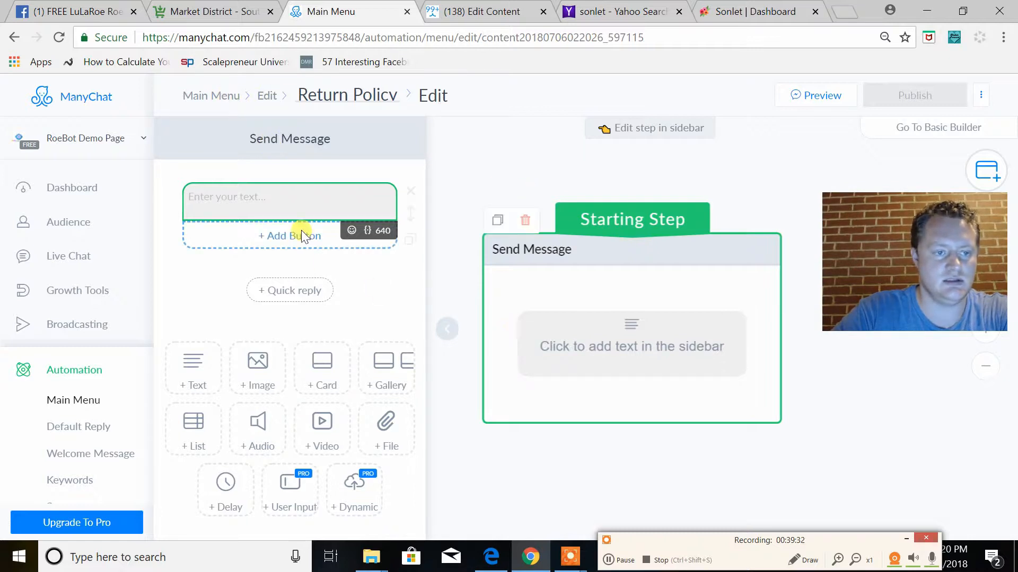
Enter "x" as the text of the starting Send Message and publish the Return Policy flow
left_click(288, 200)
type("x")
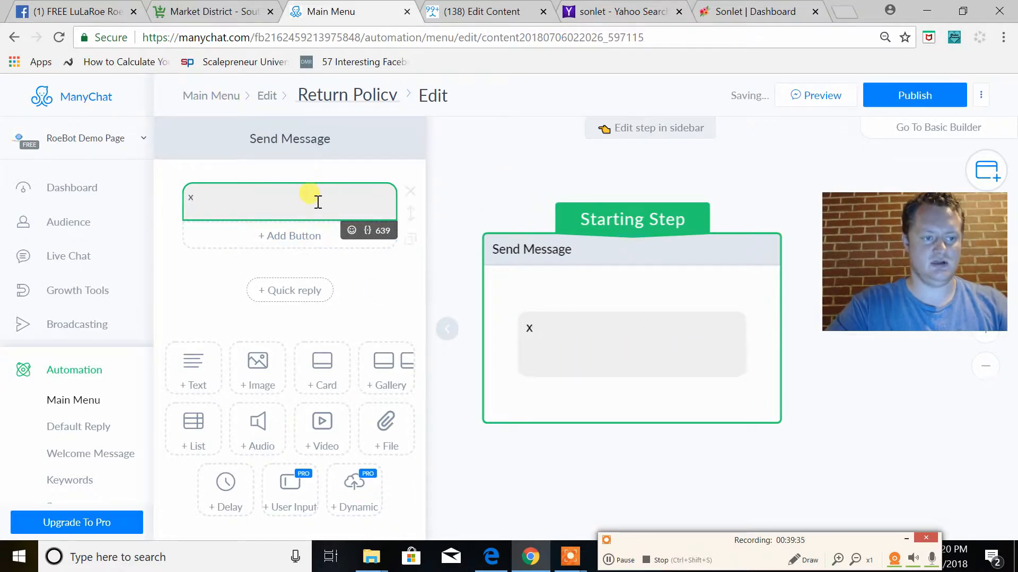
left_click(479, 186)
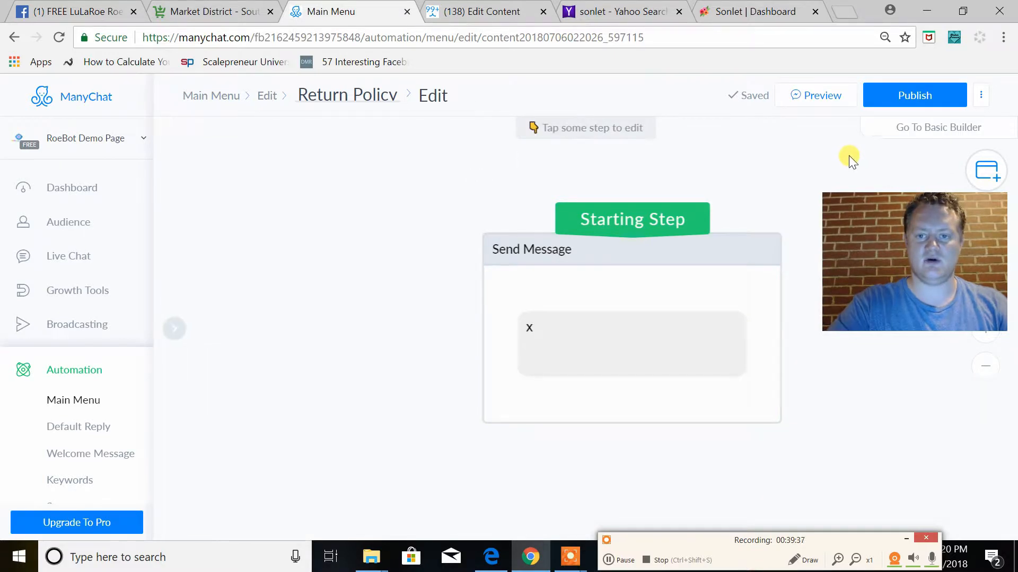
left_click(947, 97)
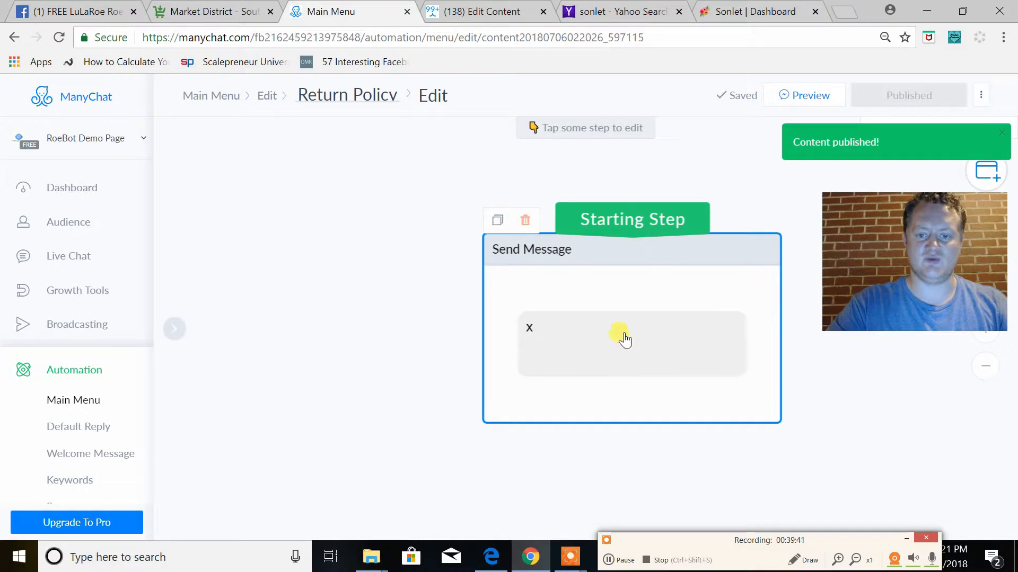
Add a 3-second typing delay to the starting Send Message and place it above the "x" text
left_click(639, 359)
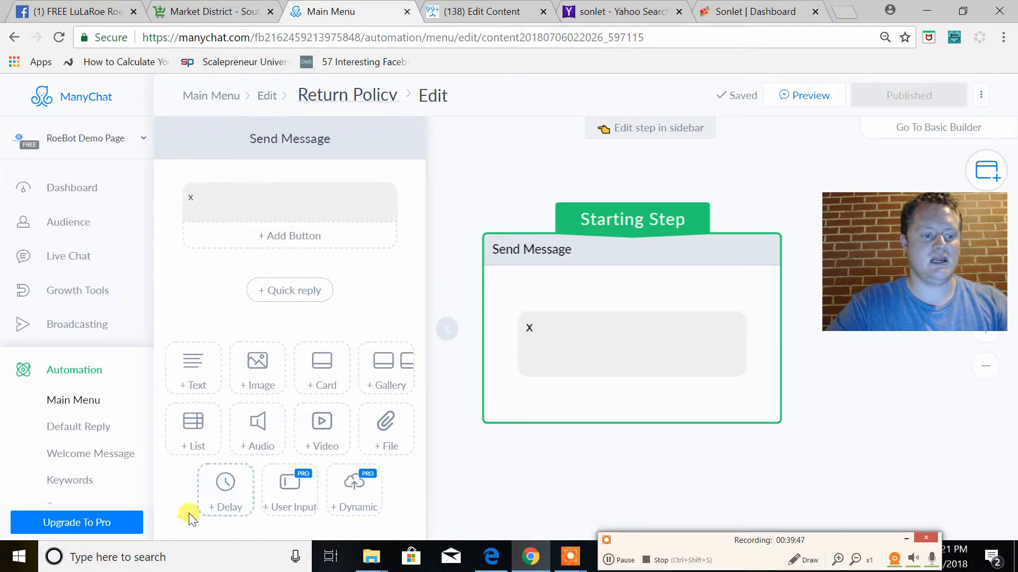
left_click(235, 503)
left_click_drag(409, 318, 413, 212)
scroll(323, 318, "down", 3)
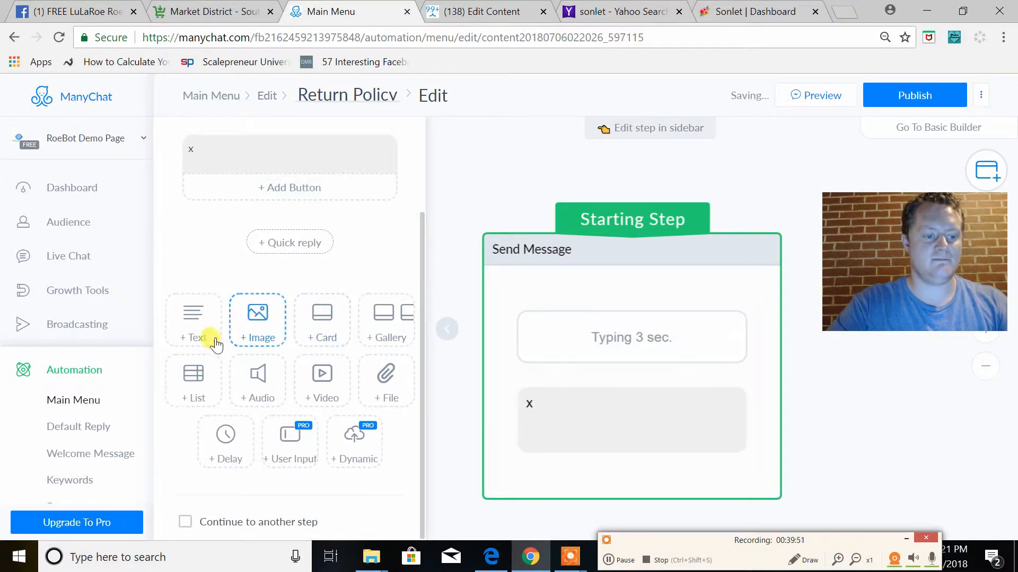
Try adding an empty text block and a video block below the "x" text, and remove both
left_click(190, 328)
scroll(212, 488, "down", 2)
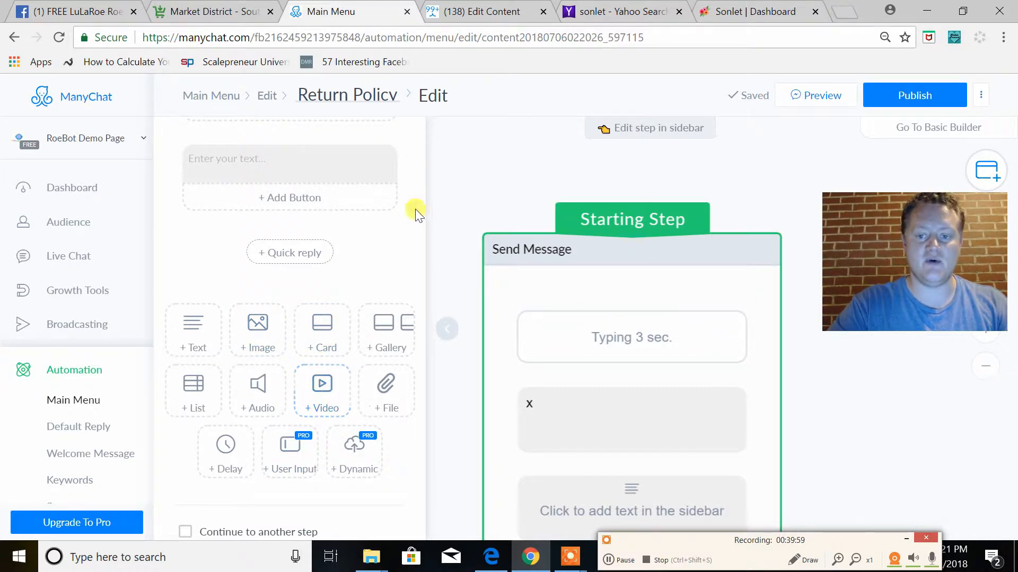
left_click(321, 392)
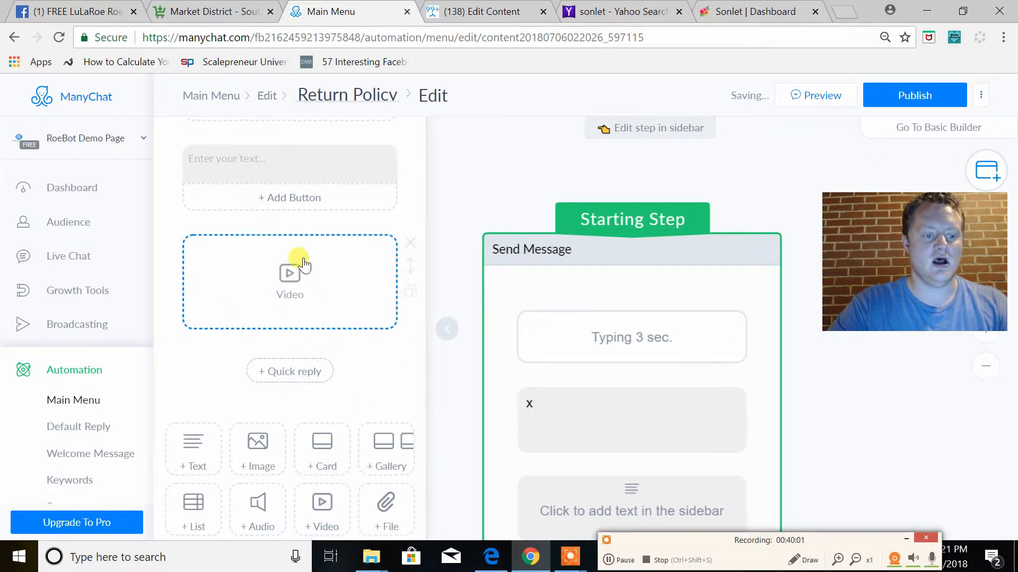
scroll(314, 342, "up", 2)
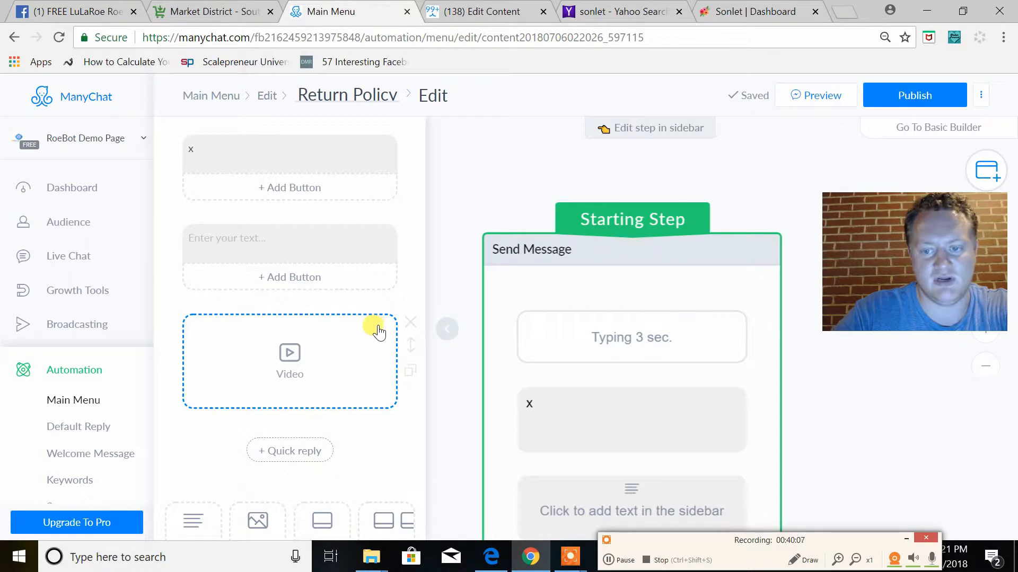
left_click(410, 321)
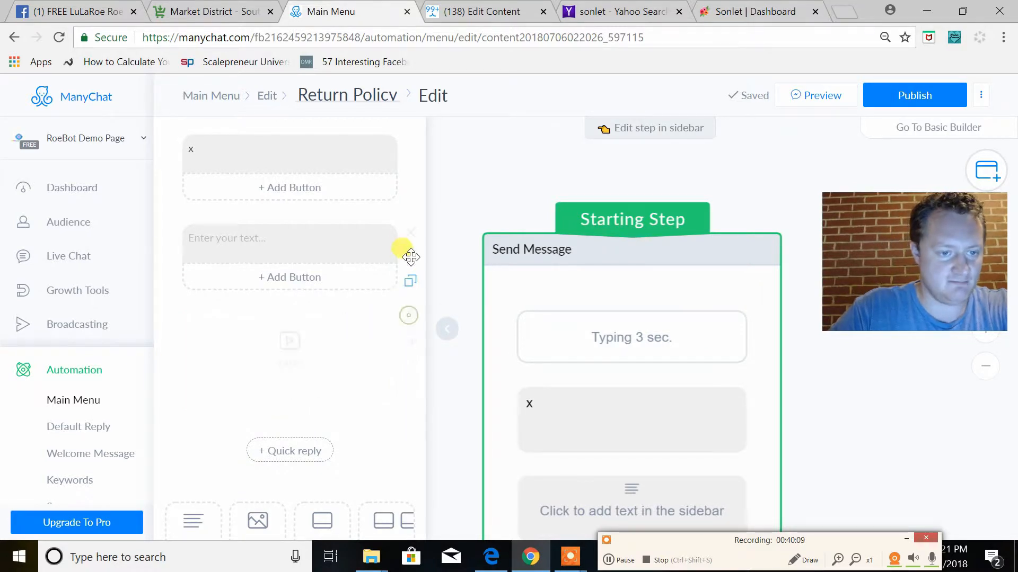
left_click(410, 229)
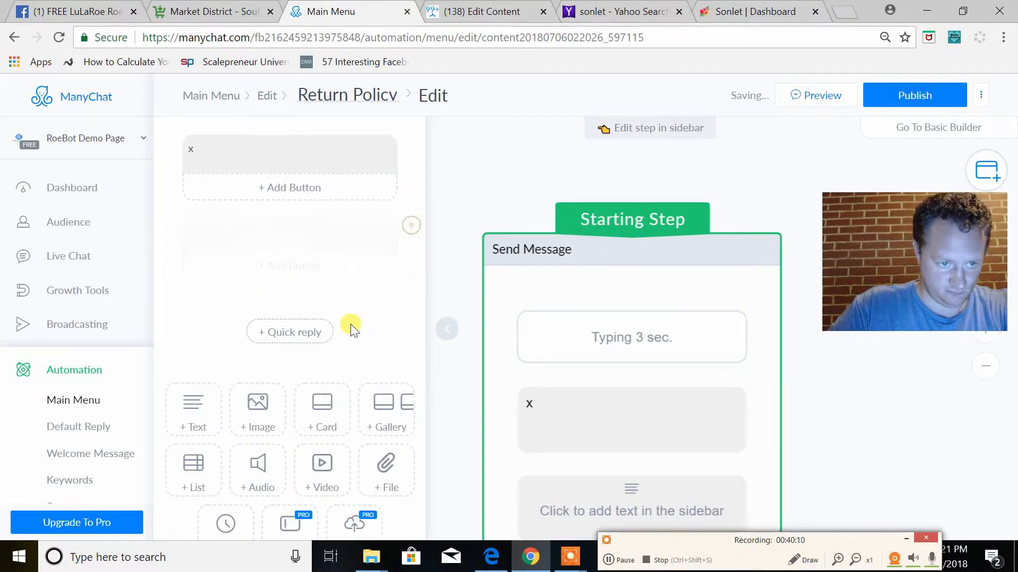
Publish the Return Policy flow and update the main menu with the new item
left_click(928, 95)
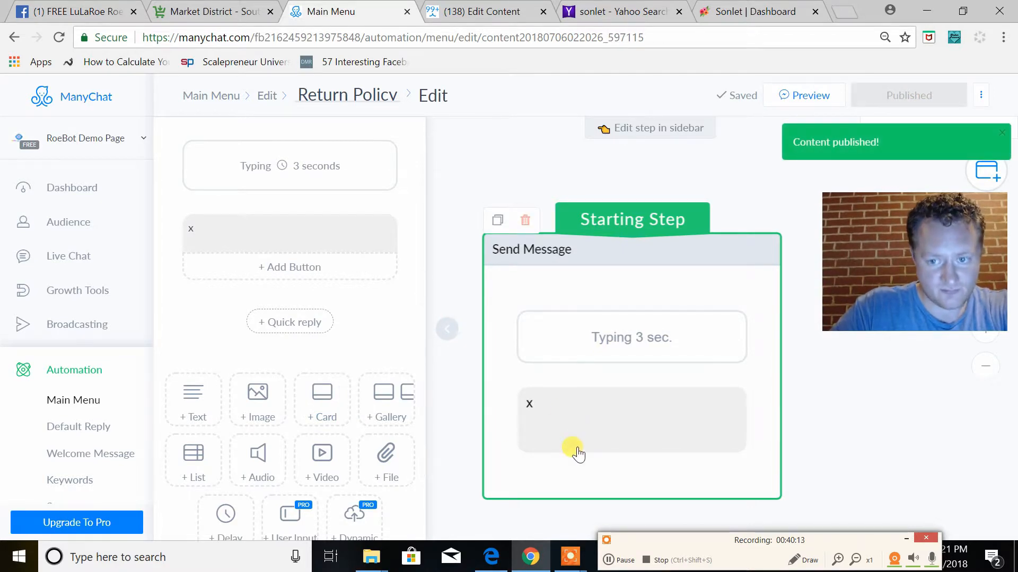
left_click(203, 95)
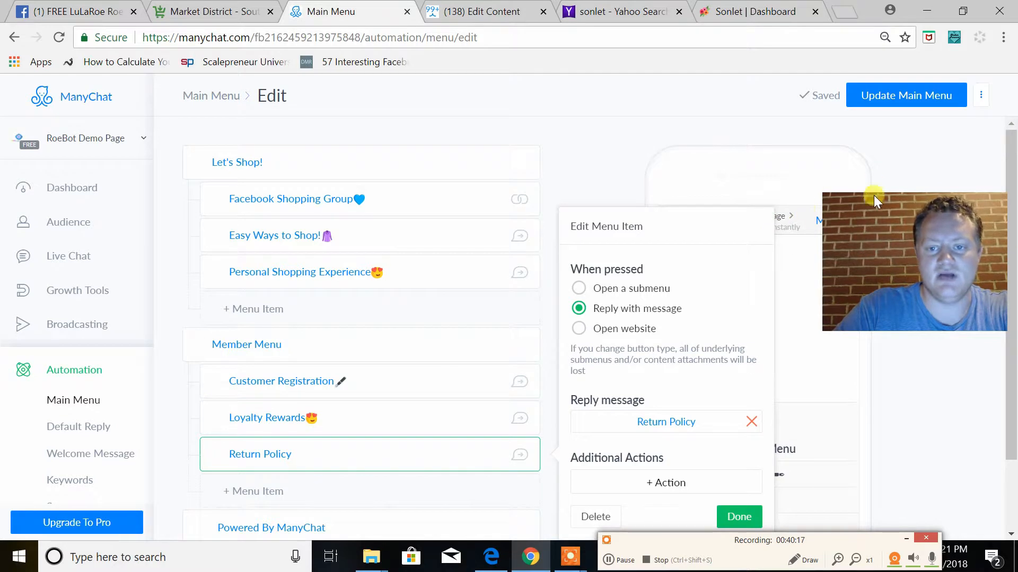
left_click(901, 100)
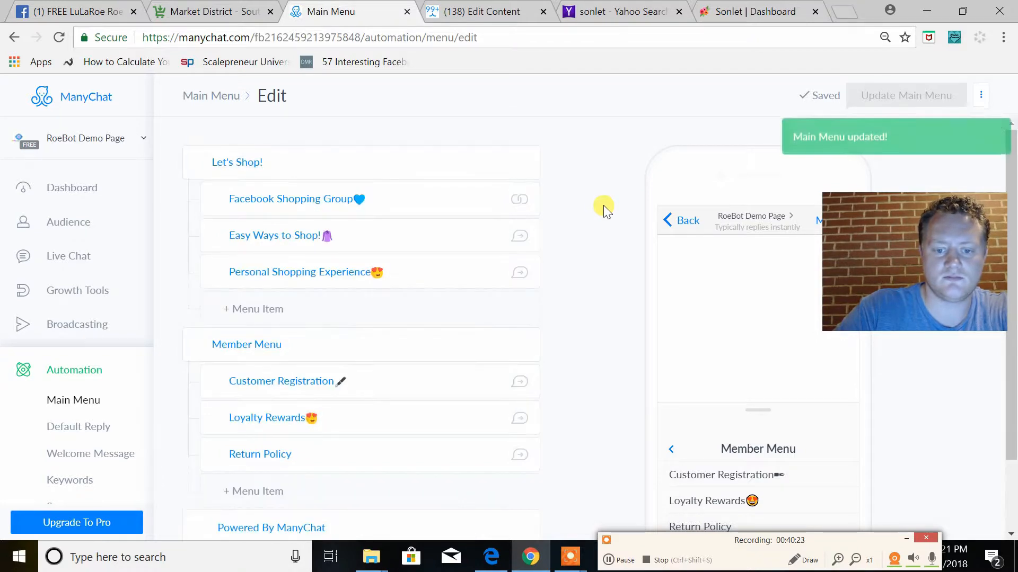
Switch to Facebook and open the RoeBot Demo Page from the list of managed pages
left_click(68, 12)
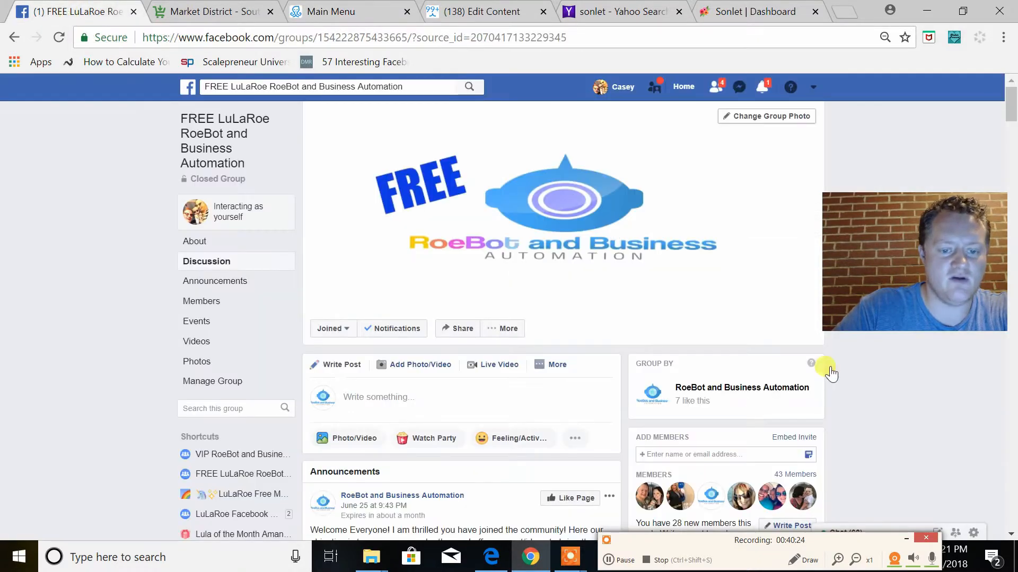
left_click(188, 87)
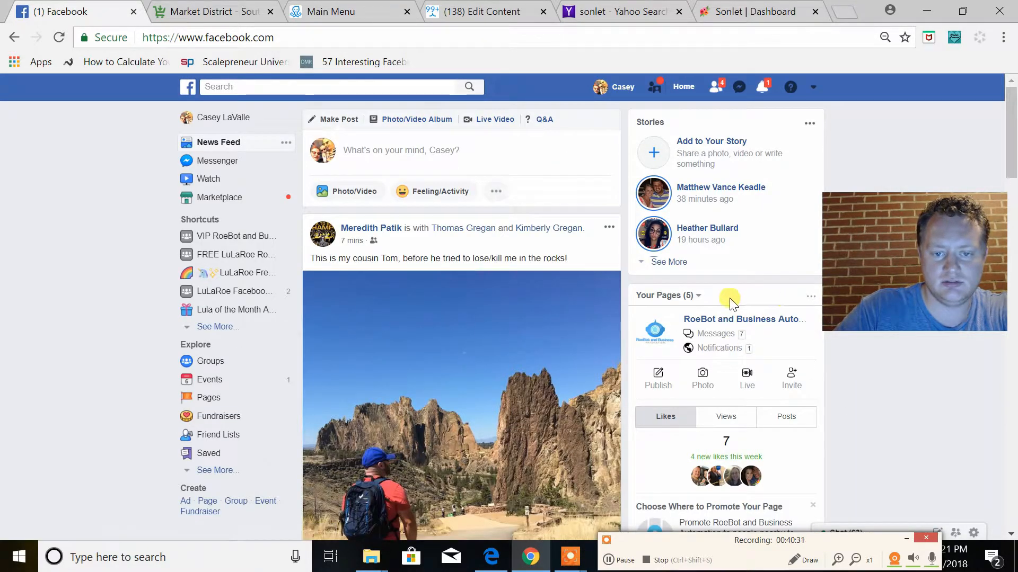
left_click(692, 295)
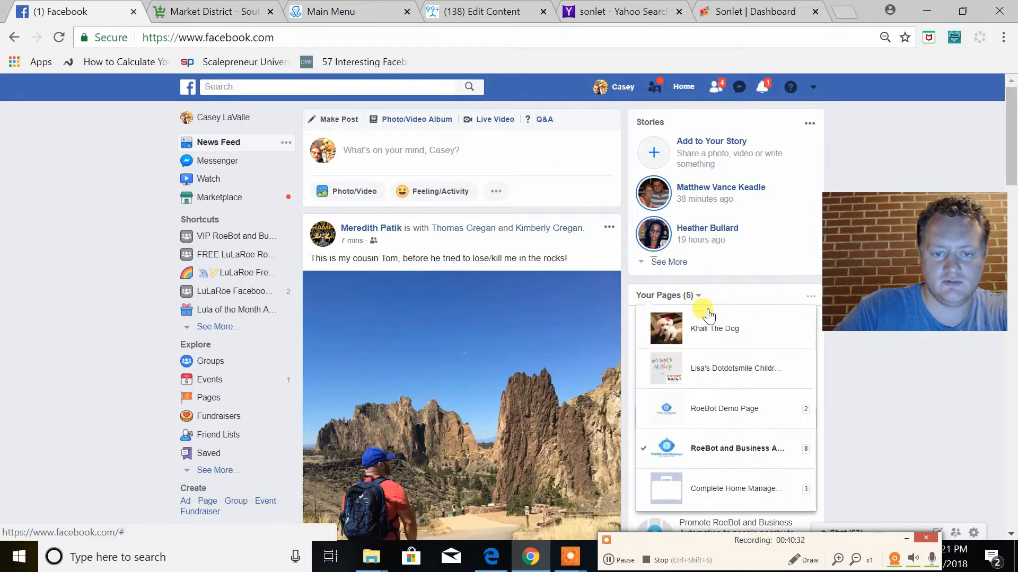
left_click(737, 424)
left_click(734, 320)
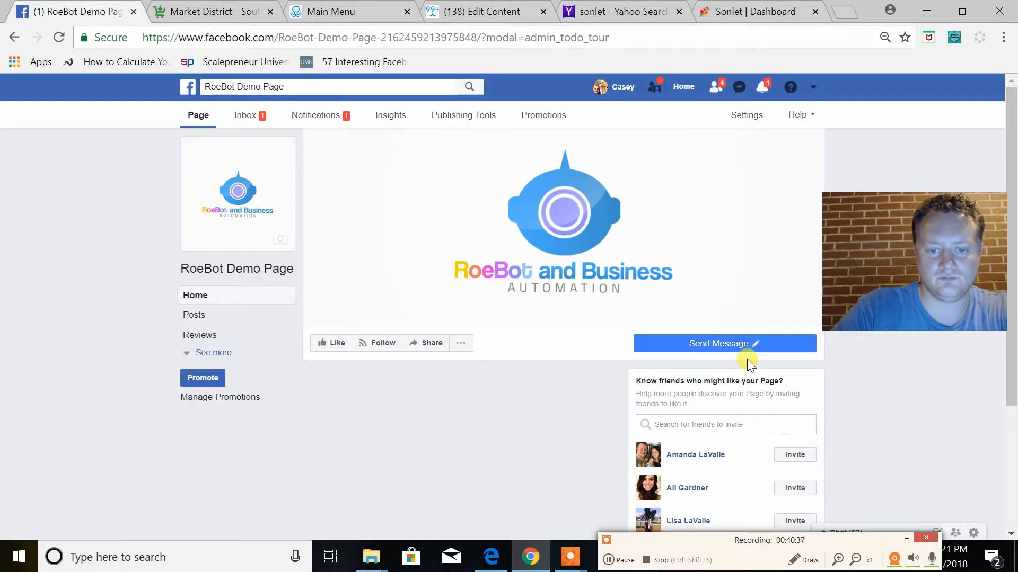
Open a test chat with the RoeBot Demo Page and test the Member Menu's Customer Registration item, including its Registration link
mouse_move(699, 339)
left_click(669, 370)
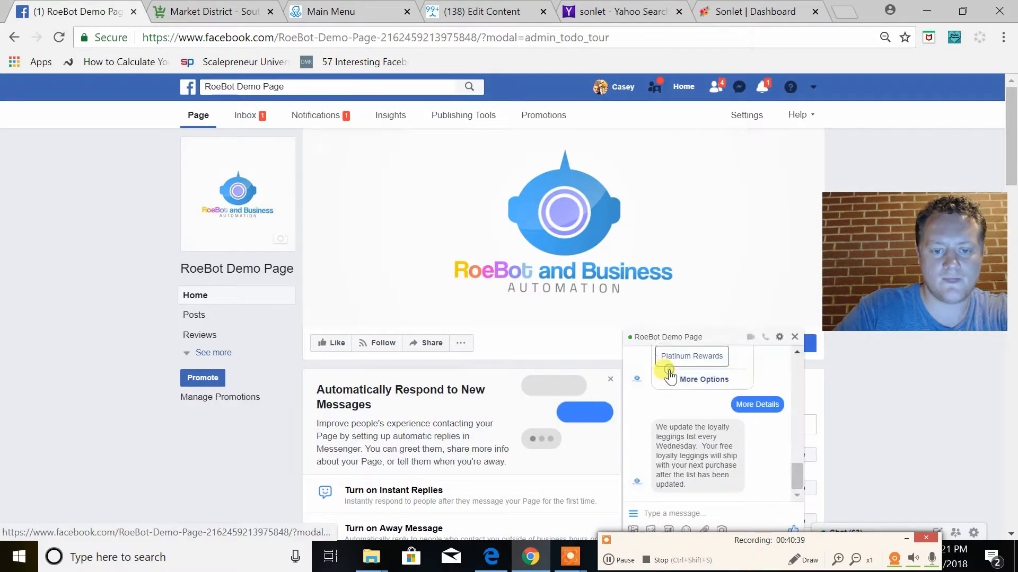
left_click(632, 514)
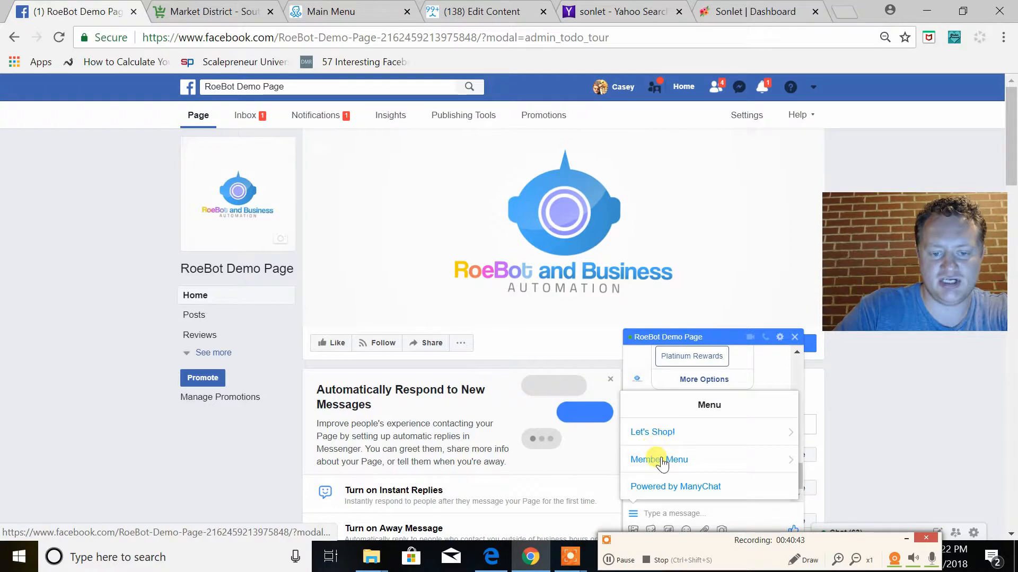
left_click(708, 467)
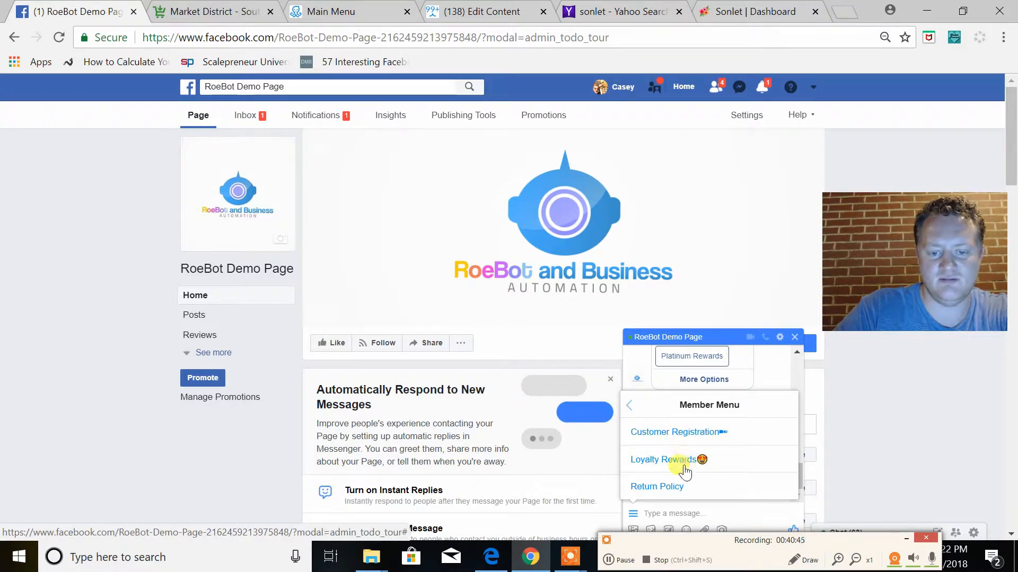
left_click(674, 433)
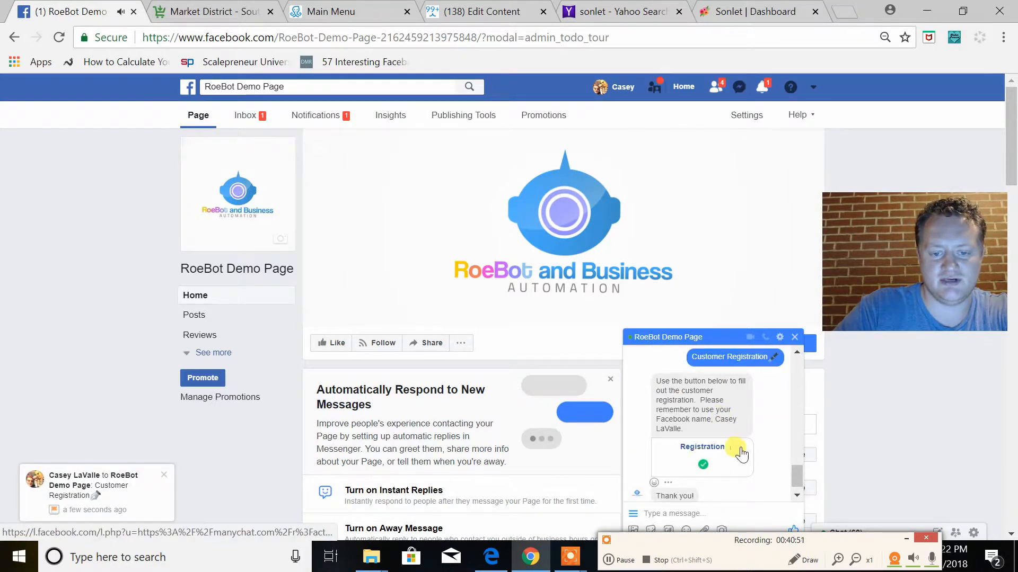
left_click(701, 446)
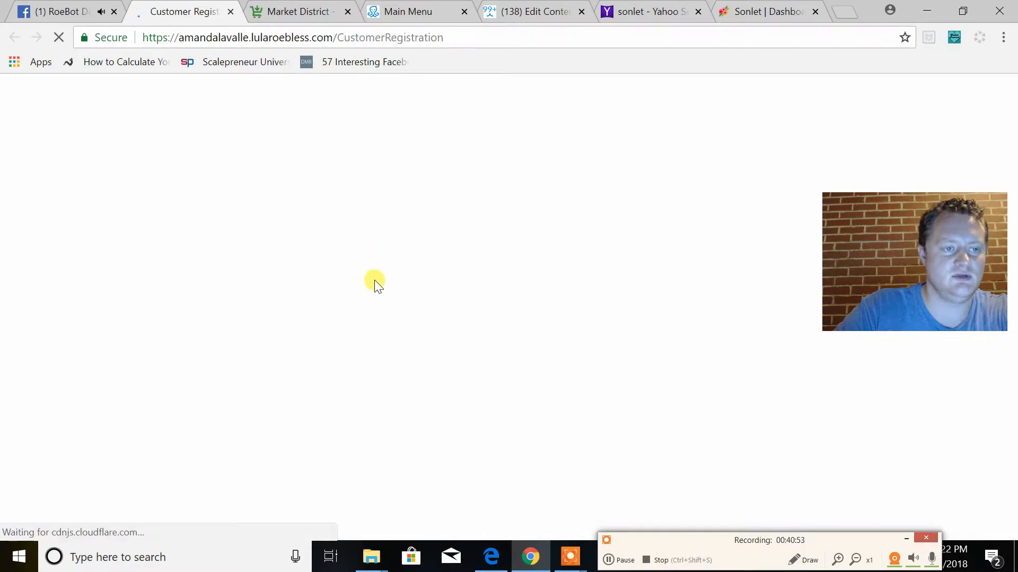
left_click(231, 11)
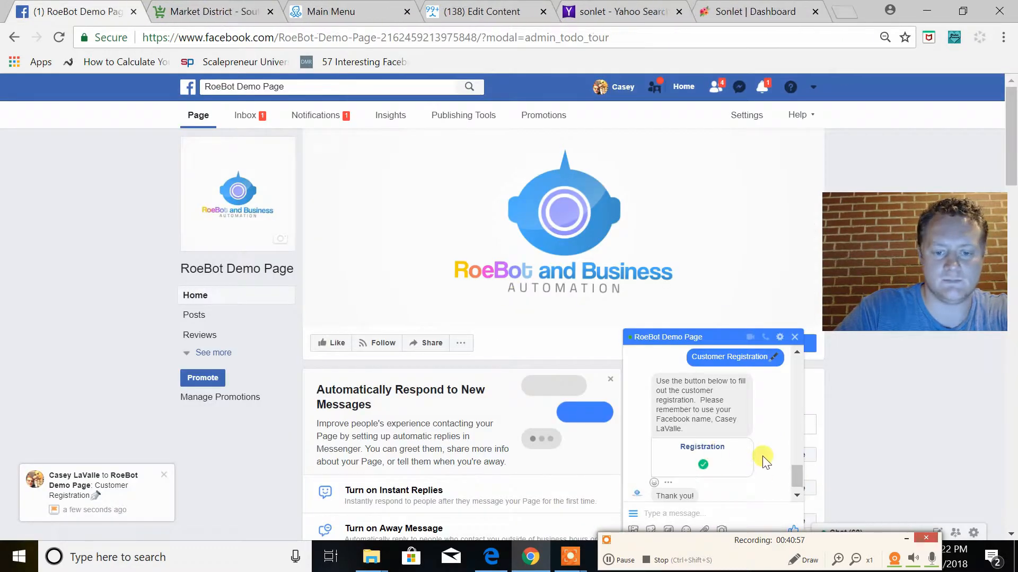
Start the Personal Shopping Experience from the Let's Shop! menu and answer its introduction with "Yes!"
scroll(716, 493, "up", 2)
scroll(716, 498, "down", 3)
left_click(632, 513)
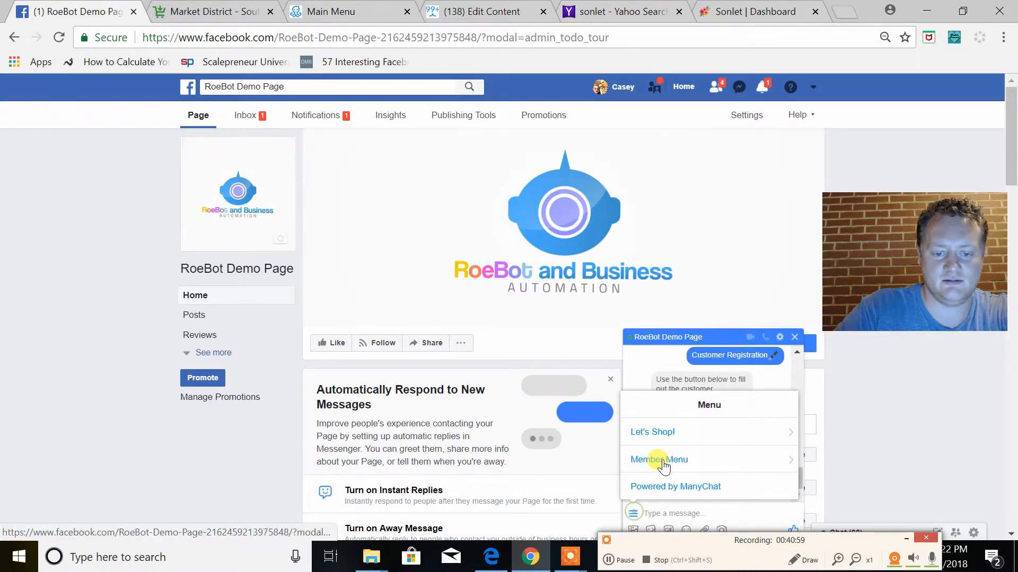
left_click(667, 440)
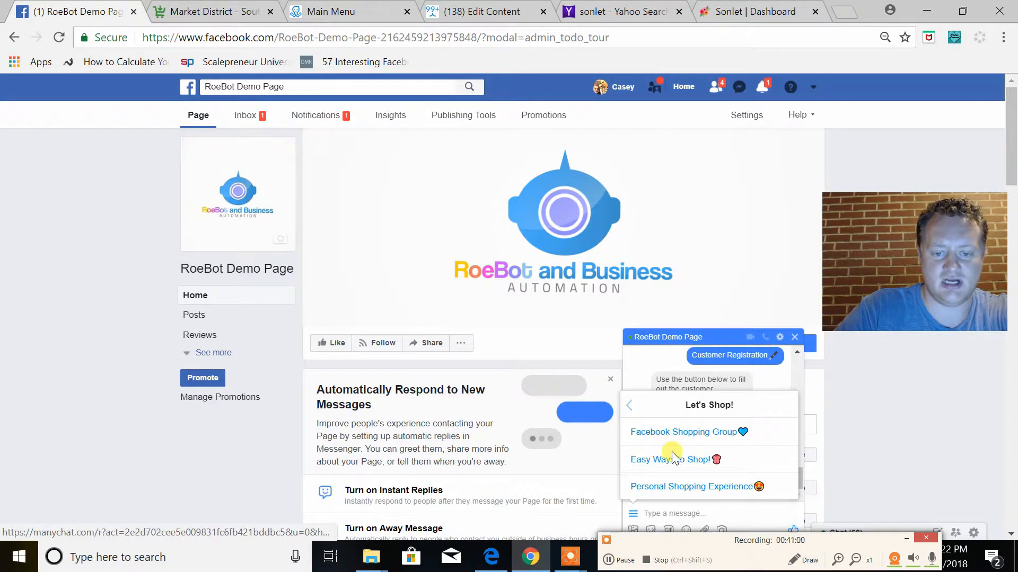
left_click(671, 482)
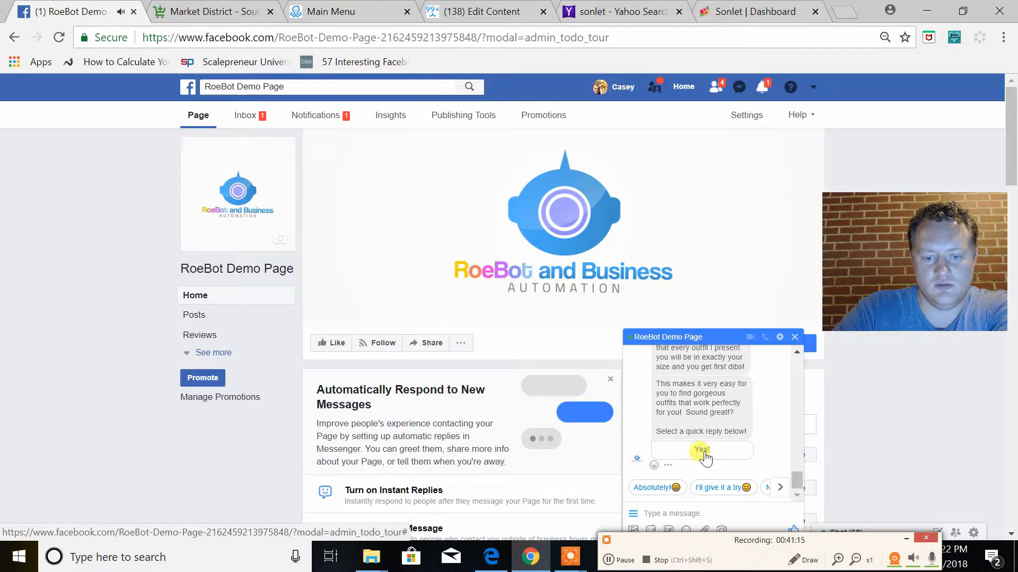
left_click(704, 452)
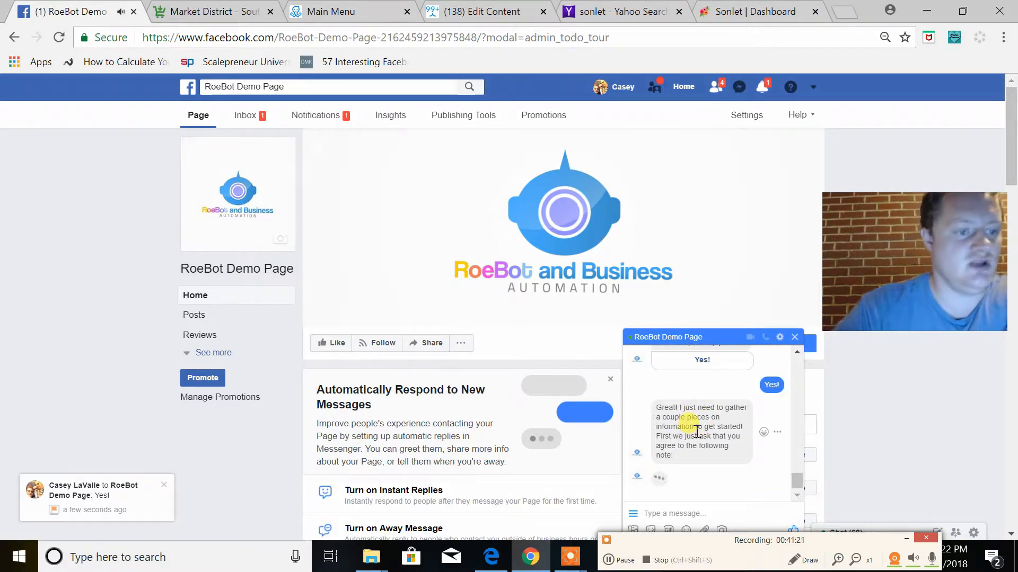
Decline the participation note with "Not at this time.", accept another option with "Yes, please!", and review the reply
scroll(709, 424, "up", 3)
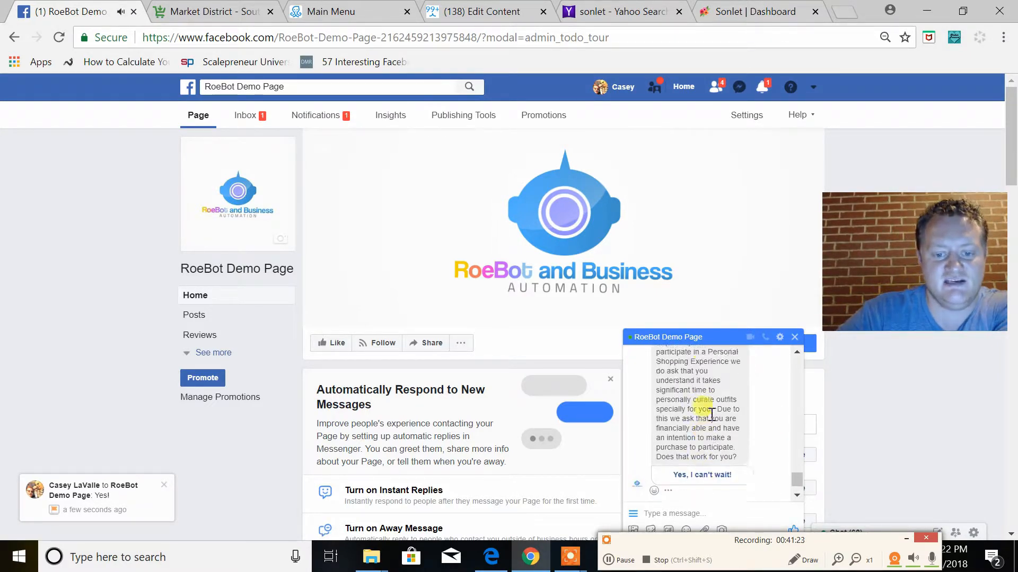
scroll(711, 414, "down", 2)
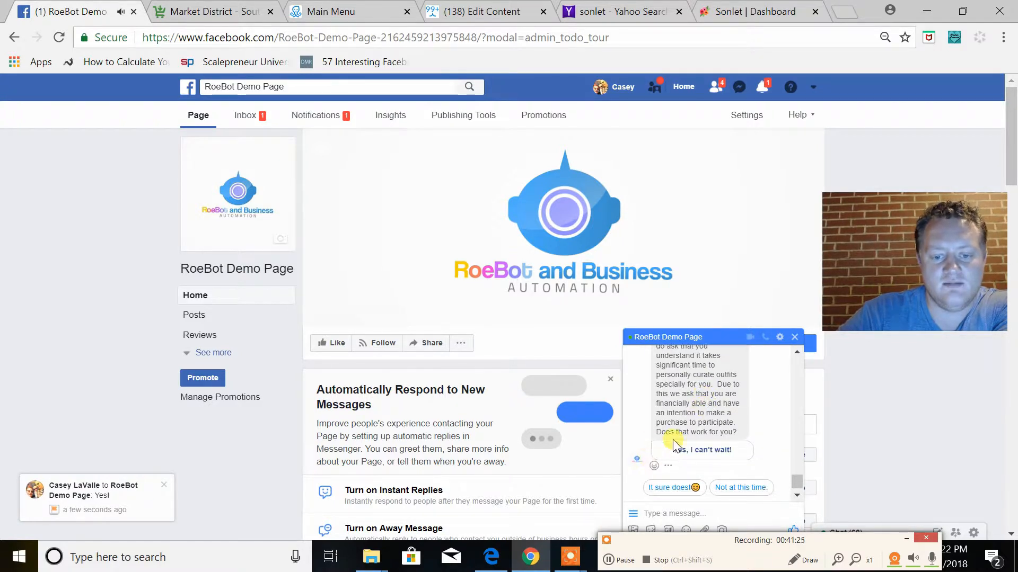
left_click(726, 489)
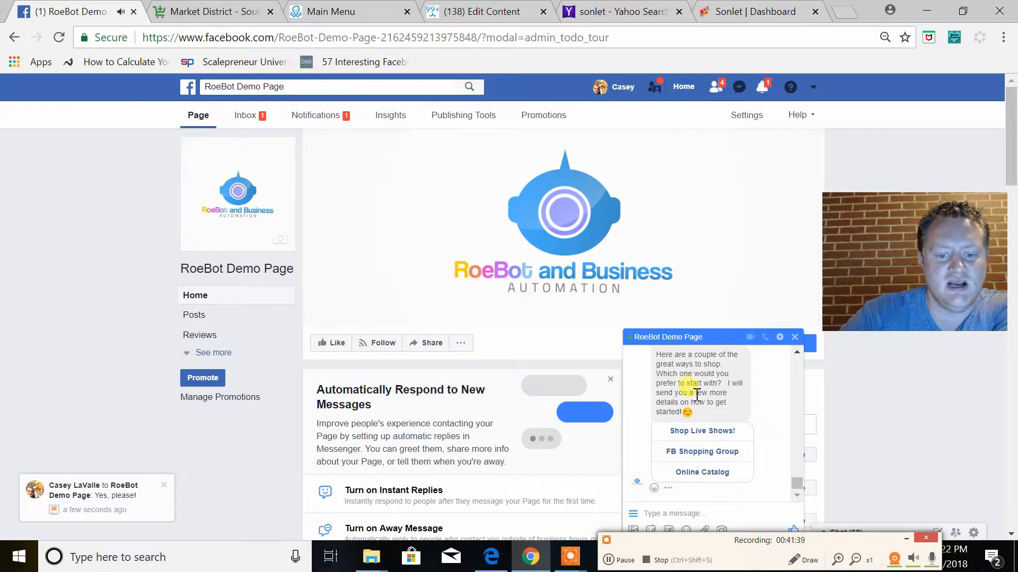
scroll(696, 393, "up", 2)
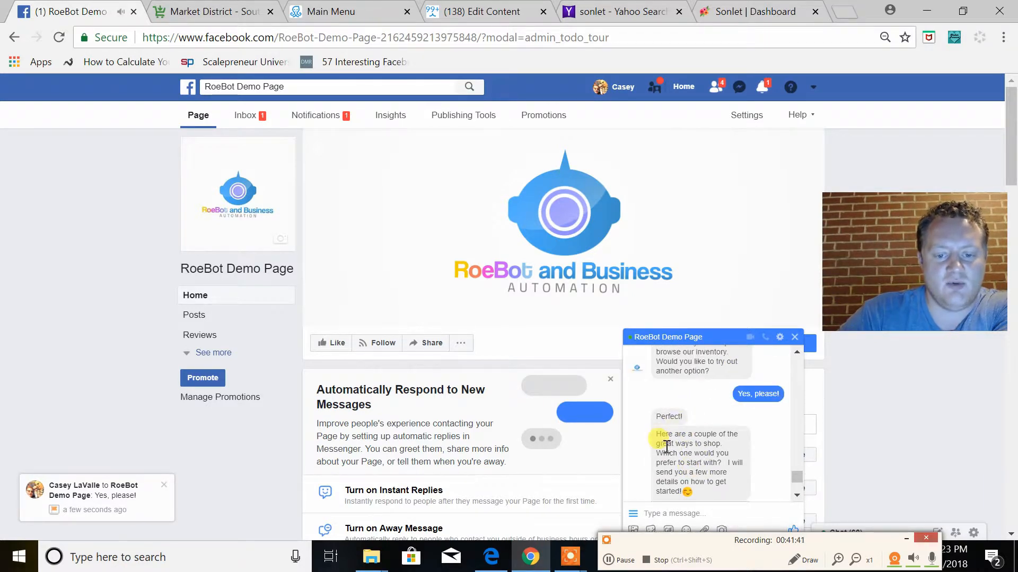
scroll(718, 466, "down", 2)
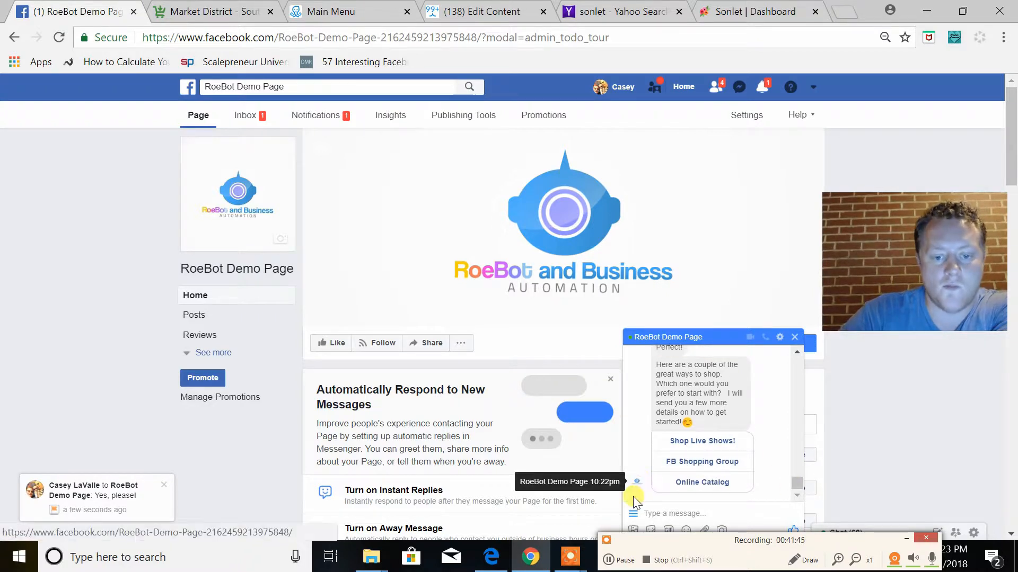
Test the Easy Ways to Shop! item of the Let's Shop! menu
left_click(636, 513)
left_click(653, 433)
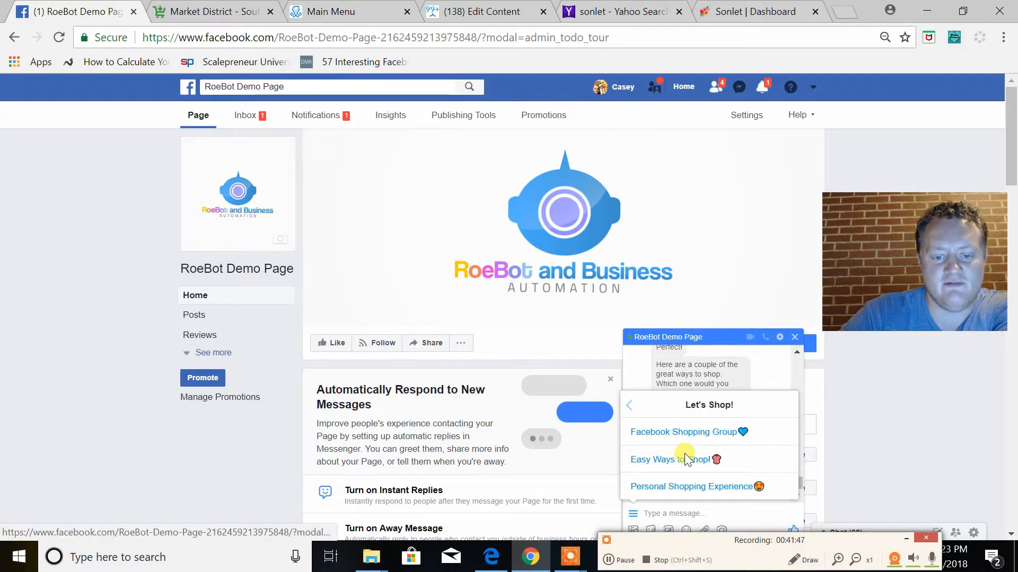
left_click(650, 465)
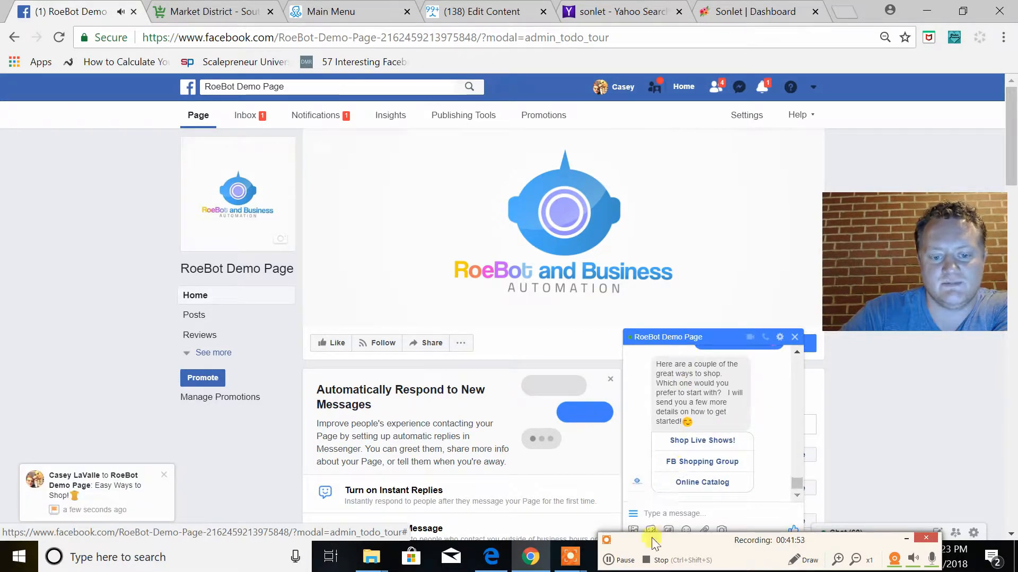
Check the Member Menu items, and return to the Let's Shop! menu to test the Facebook Shopping Group link
left_click(633, 513)
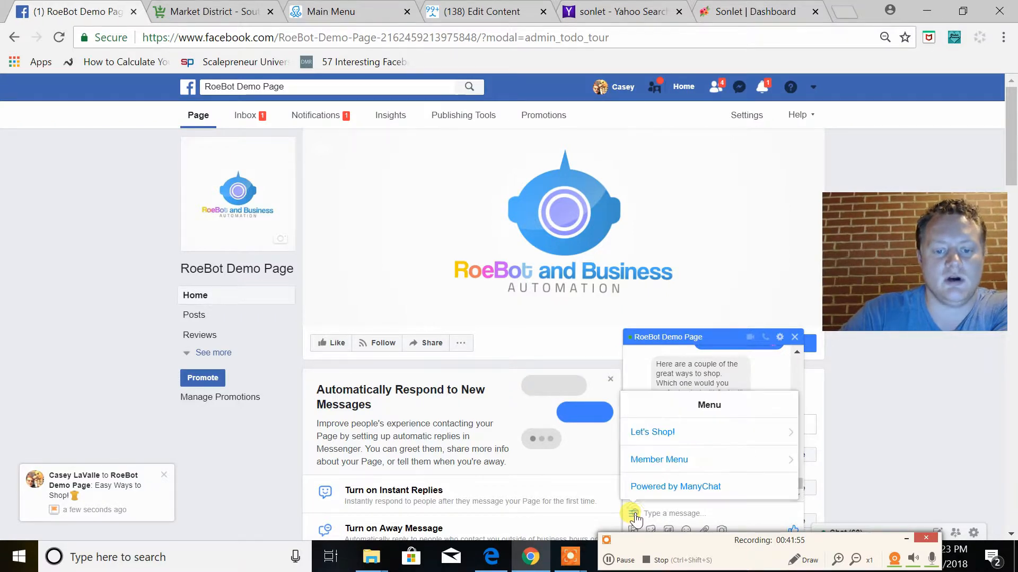
left_click(676, 459)
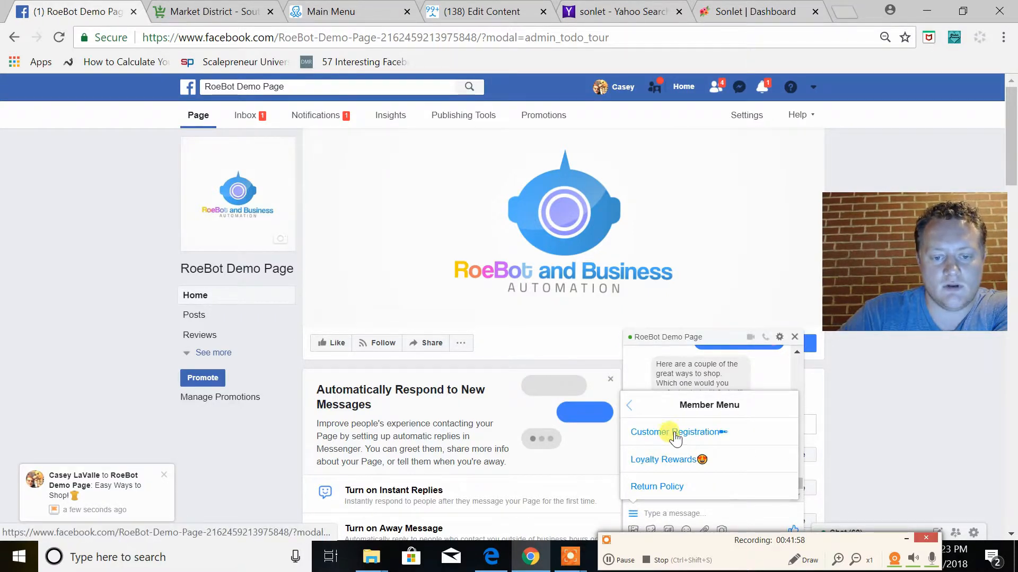
left_click(629, 405)
left_click(681, 439)
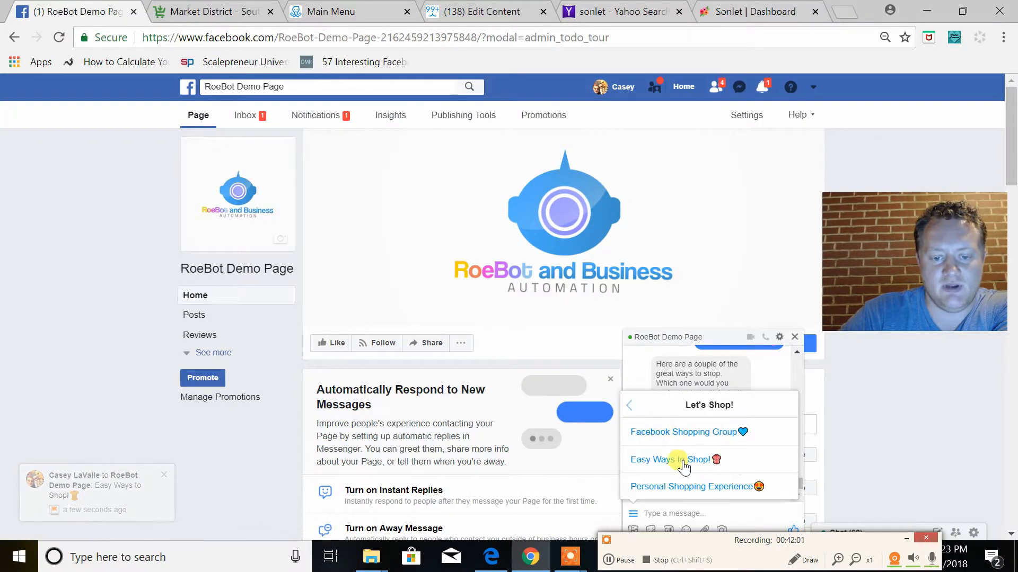
left_click(673, 431)
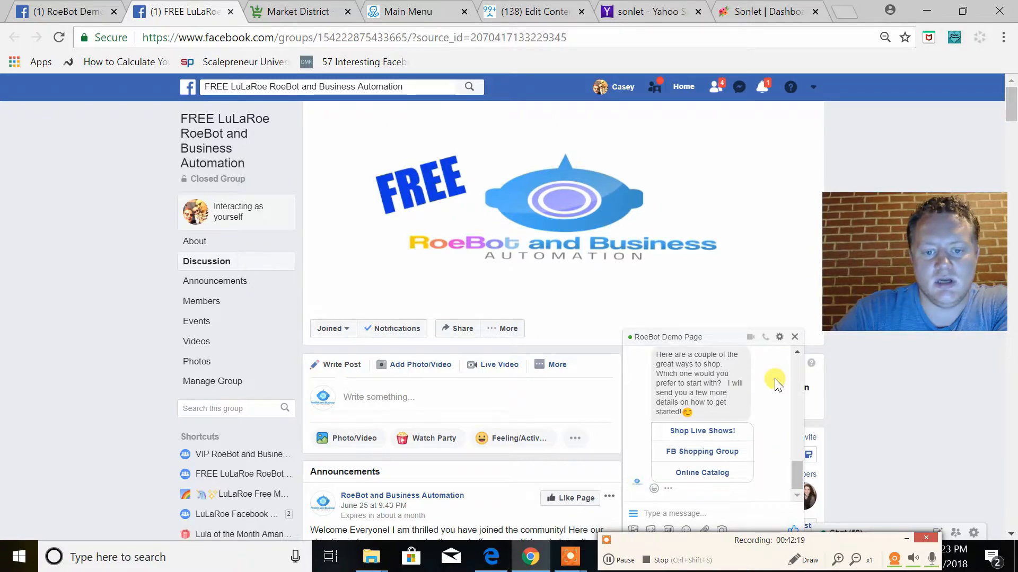
Test the "Powered by ManyChat" menu link, and close the ManyChat and RoeBot Demo Page chats on the group page
left_click(632, 514)
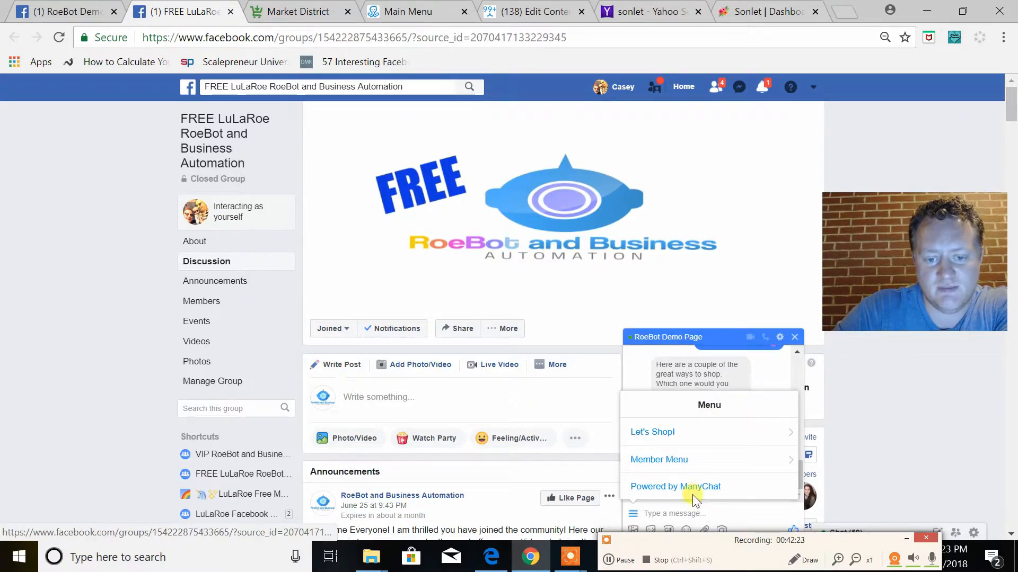
left_click(675, 491)
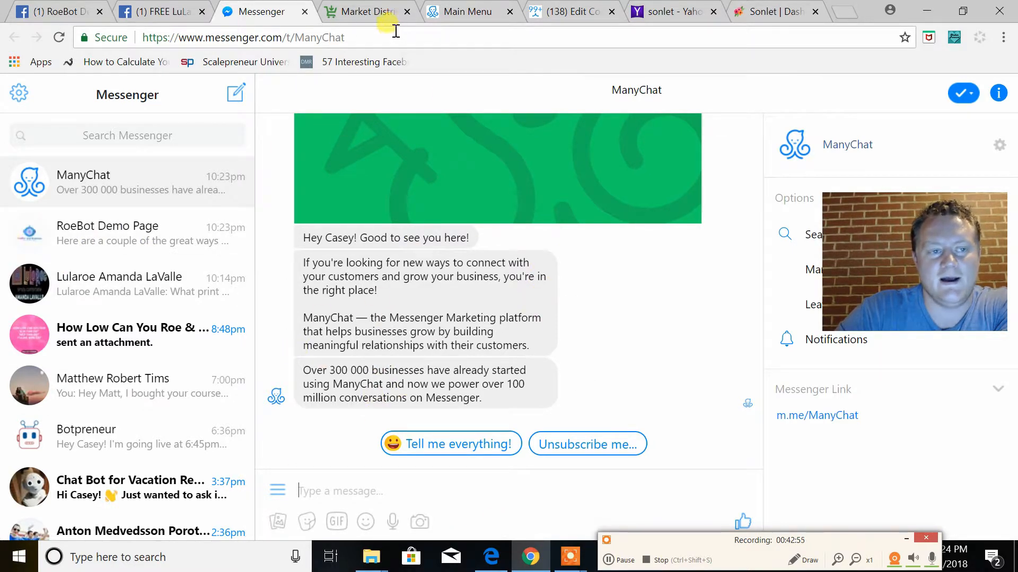
left_click(166, 14)
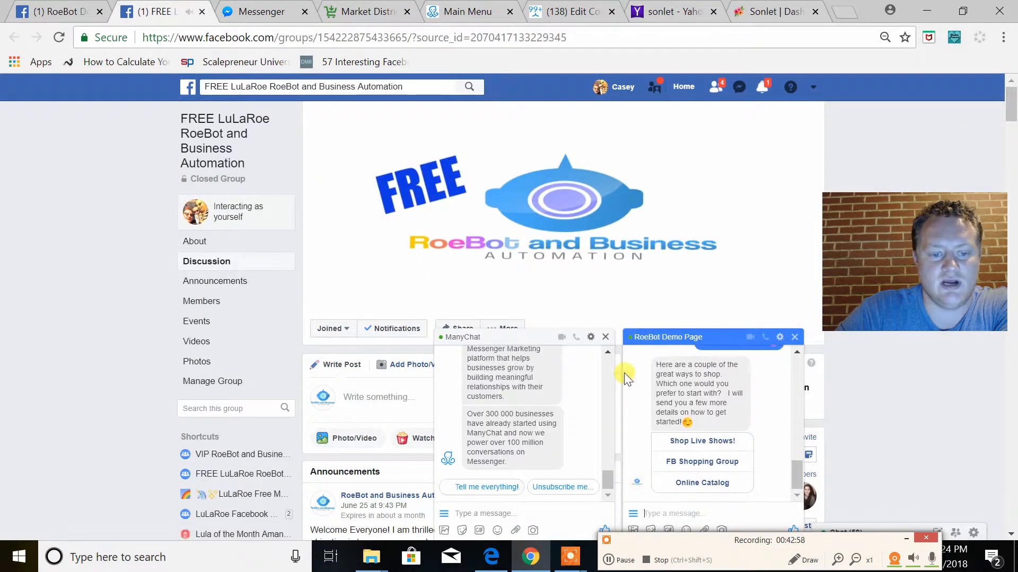
left_click(605, 337)
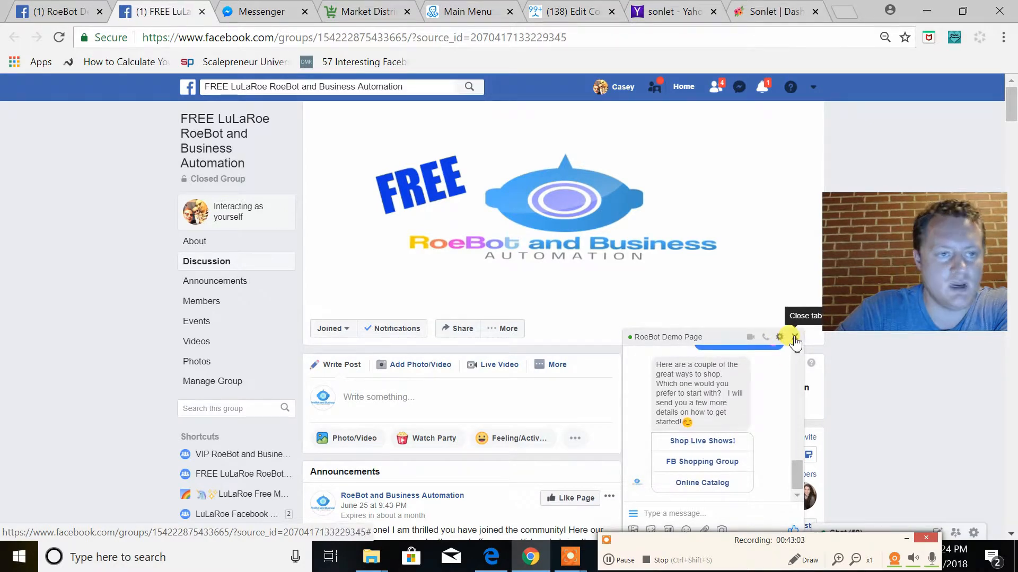
left_click(795, 338)
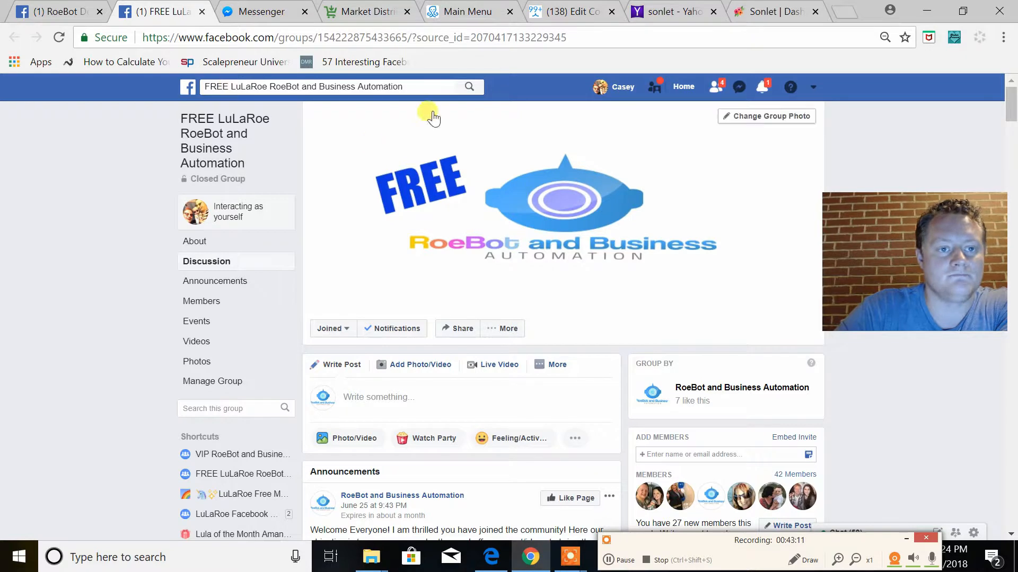
Switch to ManyChat and open the automation's Welcome Message for editing in the flow builder
left_click(460, 11)
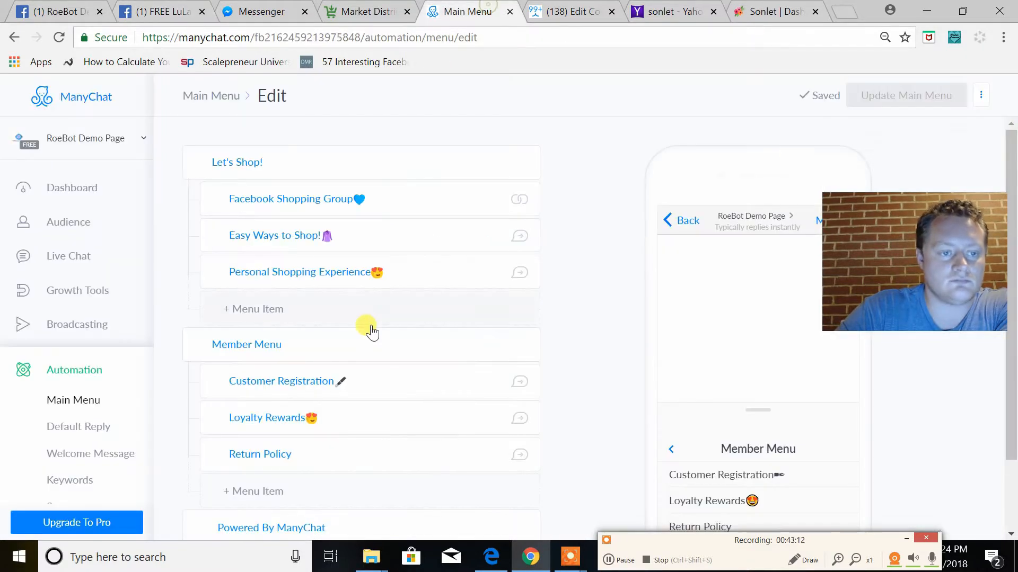
left_click(78, 455)
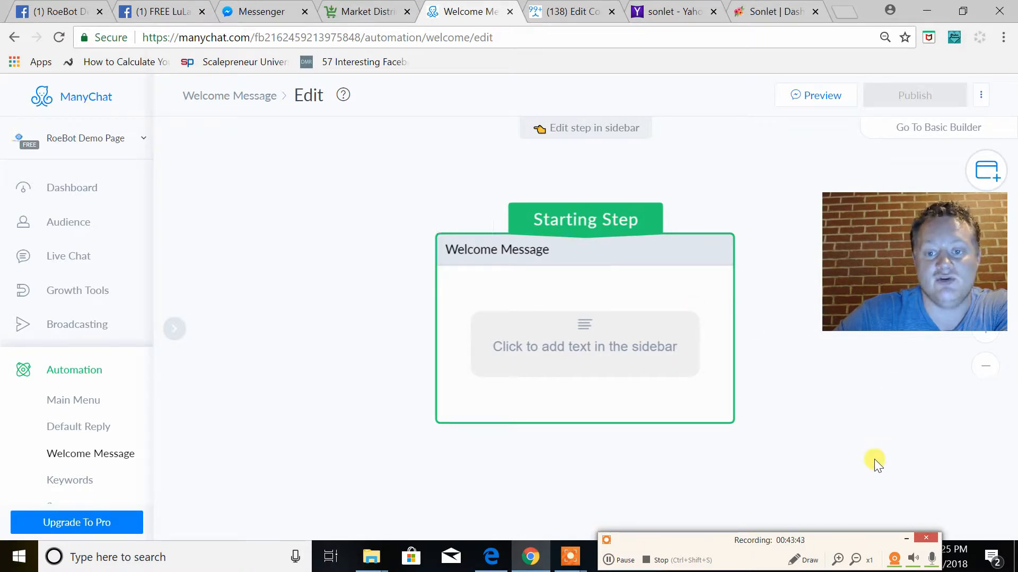
left_click_drag(925, 435, 803, 421)
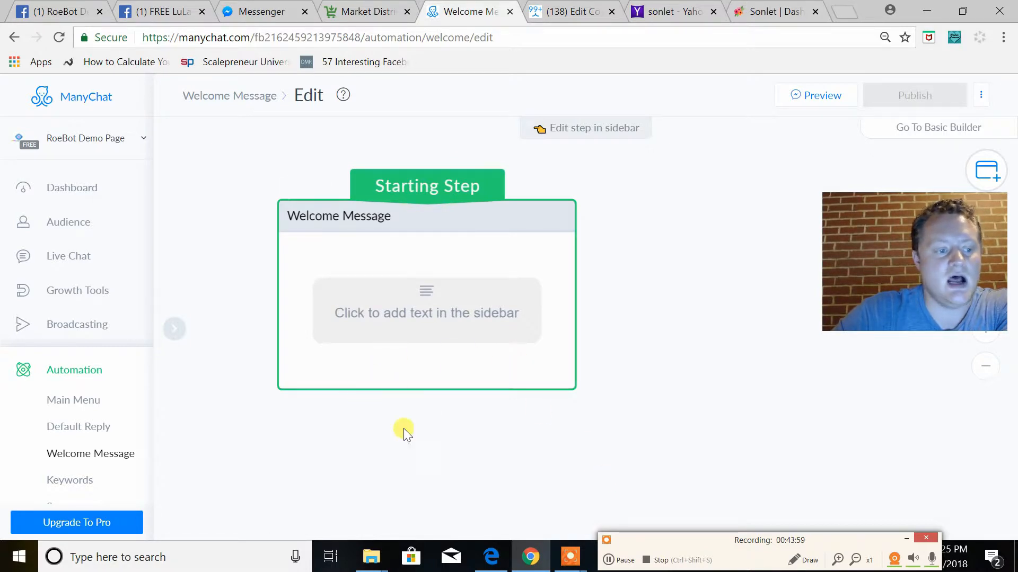
left_click(624, 561)
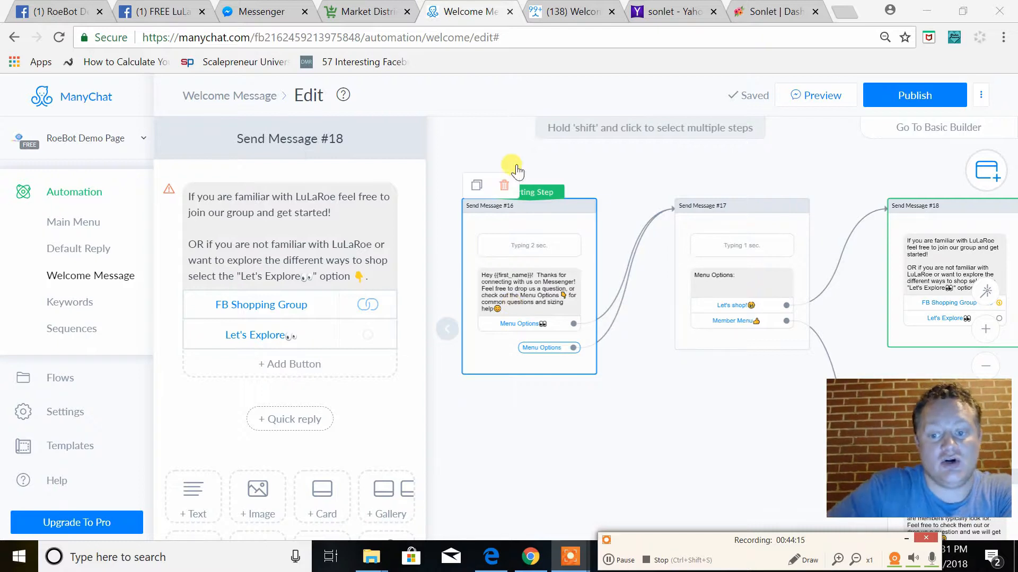
Remove "and sizing help" from the starting step's greeting text, keeping the smiley after "for common questions"
left_click(527, 300)
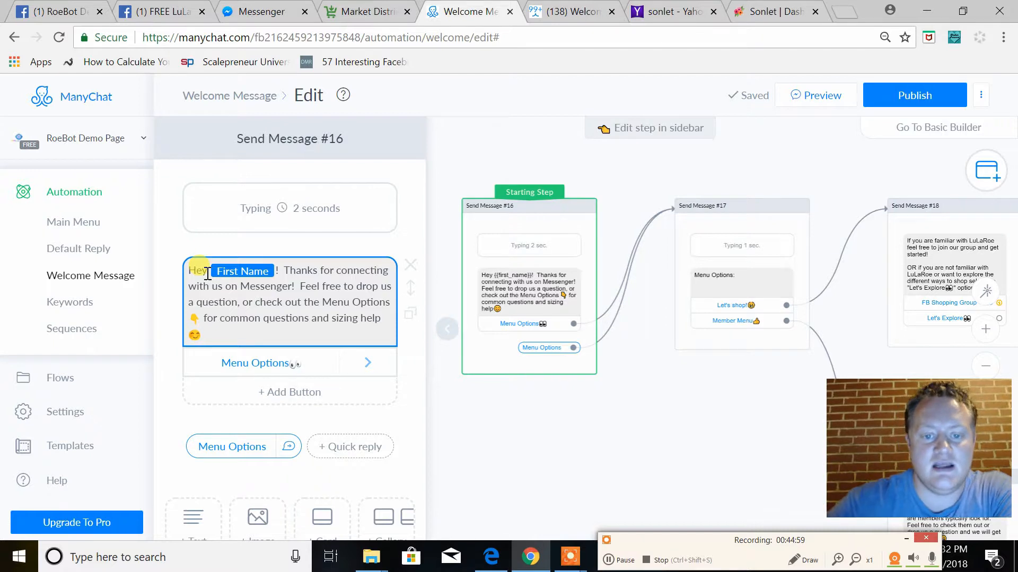
left_click_drag(790, 437, 716, 321)
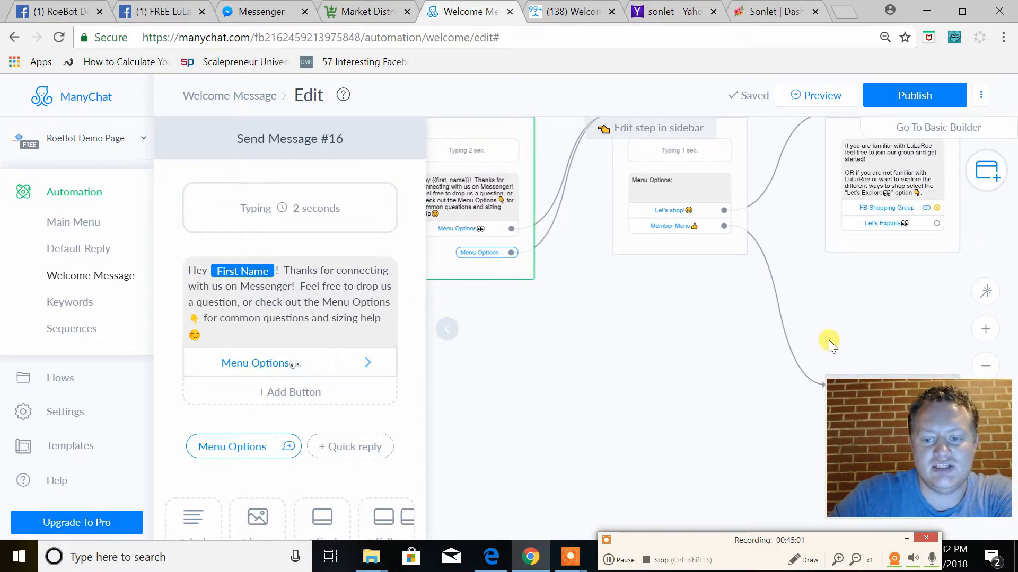
left_click(985, 366)
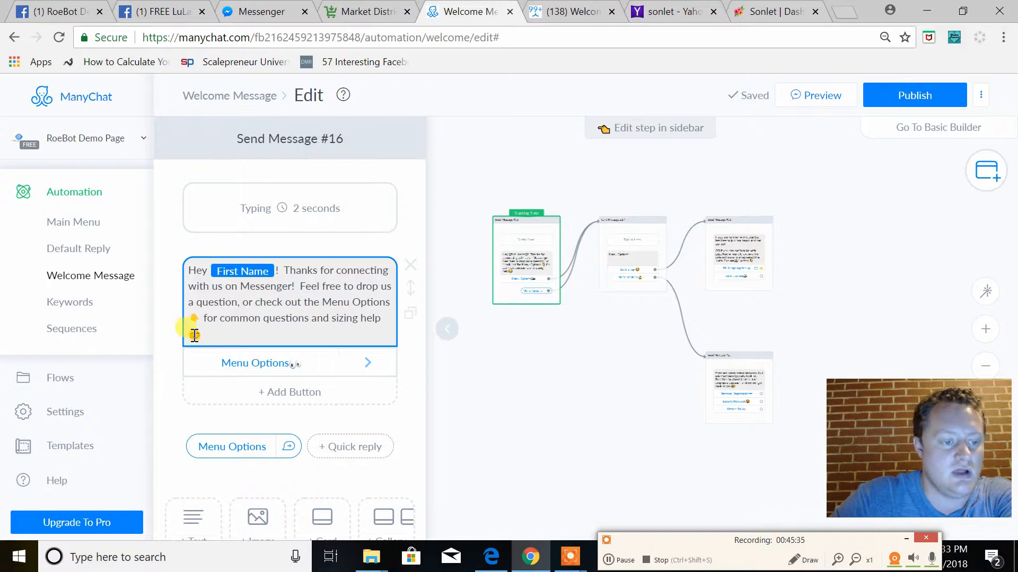
left_click(235, 329)
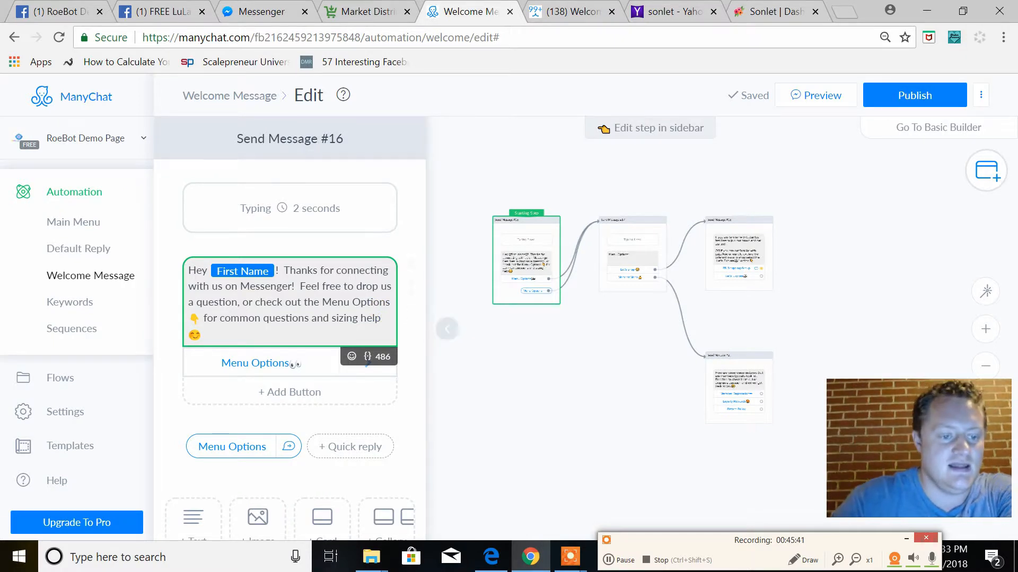
left_click(378, 319)
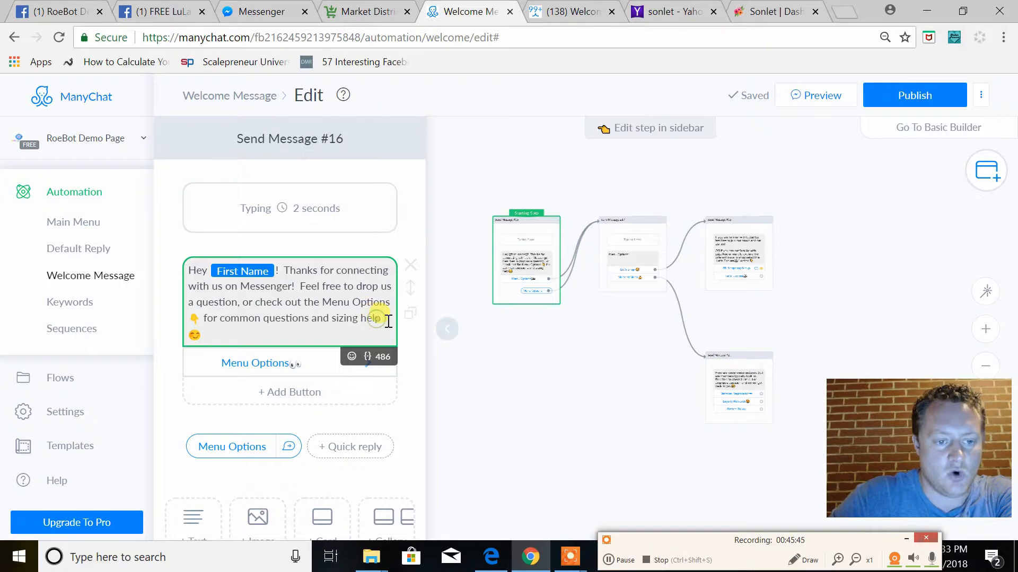
key("BackSpace")
key("BackSpace")
key("BackSpace")
key("BackSpace")
key("BackSpace")
key("BackSpace")
key("BackSpace")
key("BackSpace")
key("BackSpace")
key("BackSpace")
key("BackSpace")
key("BackSpace")
key("BackSpace")
key("BackSpace")
key("BackSpace")
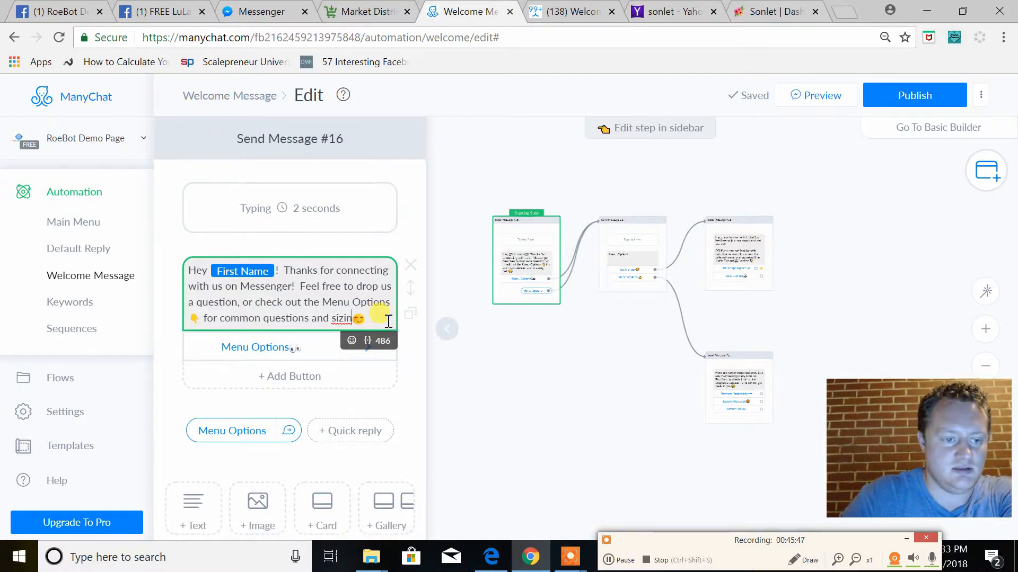
key("BackSpace")
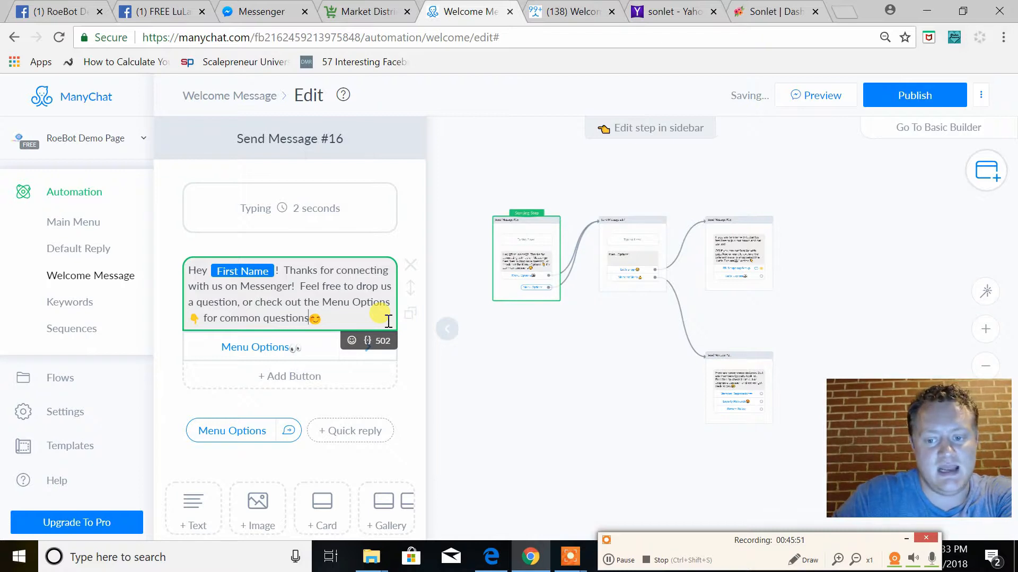
left_click(351, 323)
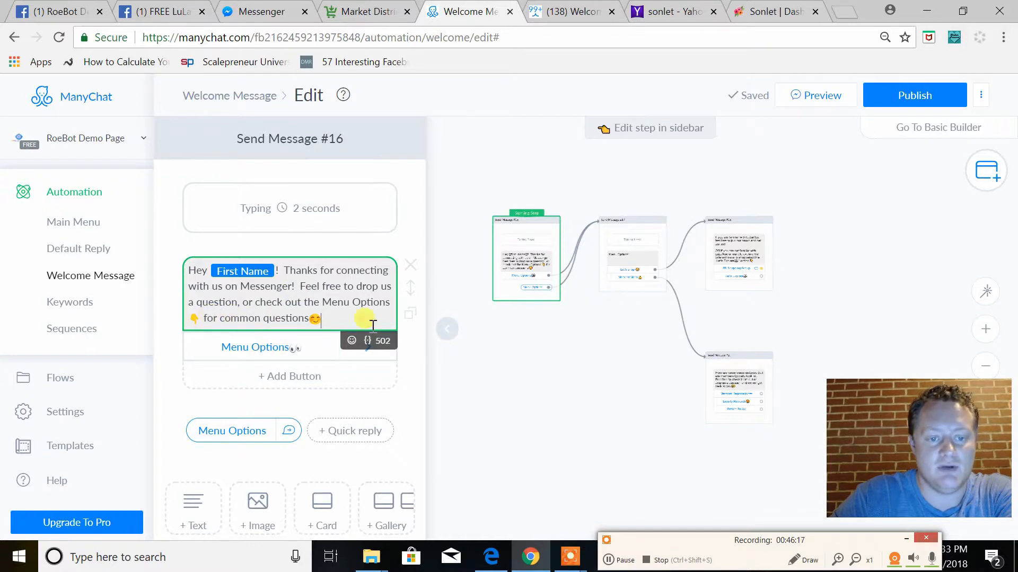
Check the Menu Options message and the Main Menu's items, and return to the Welcome Message flow to open the message linked to "Let's shop!"
left_click(619, 289)
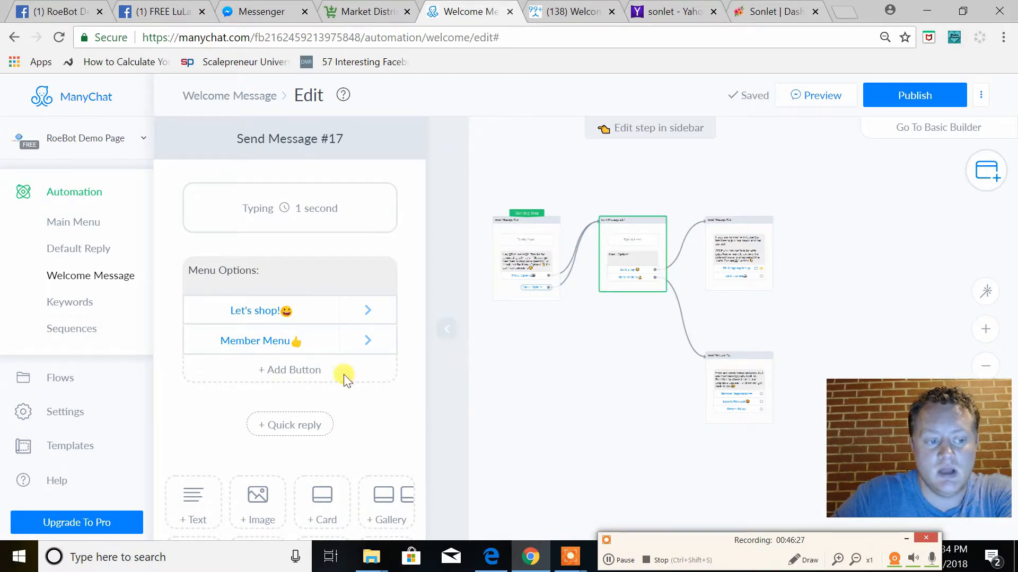
left_click(90, 223)
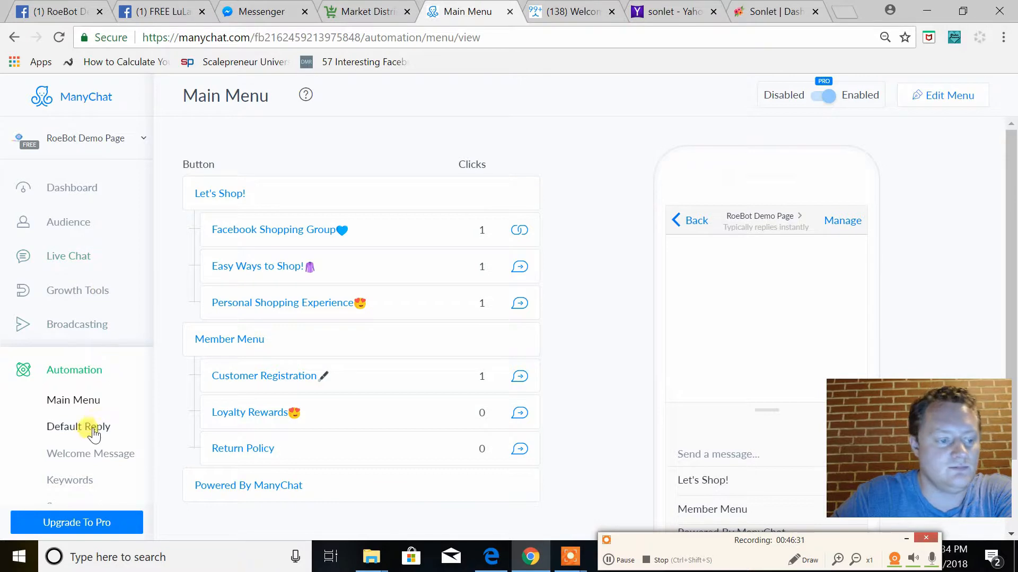
left_click(84, 454)
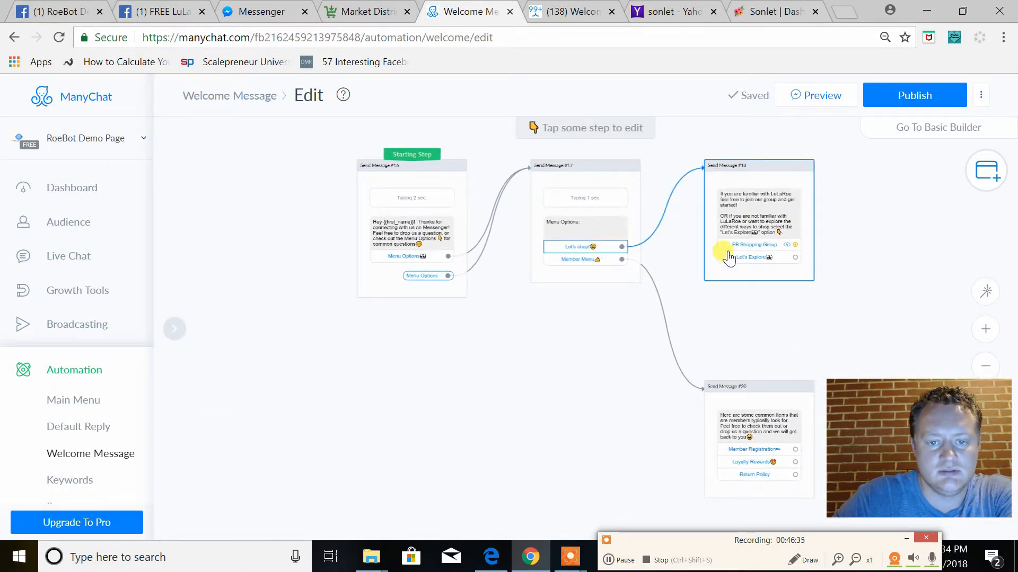
left_click_drag(770, 327, 727, 341)
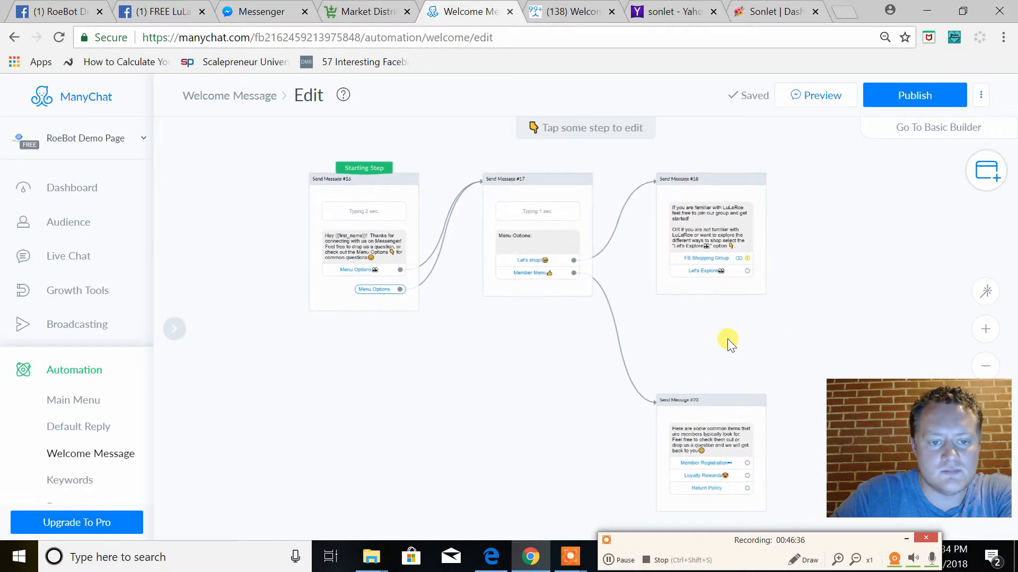
left_click(673, 289)
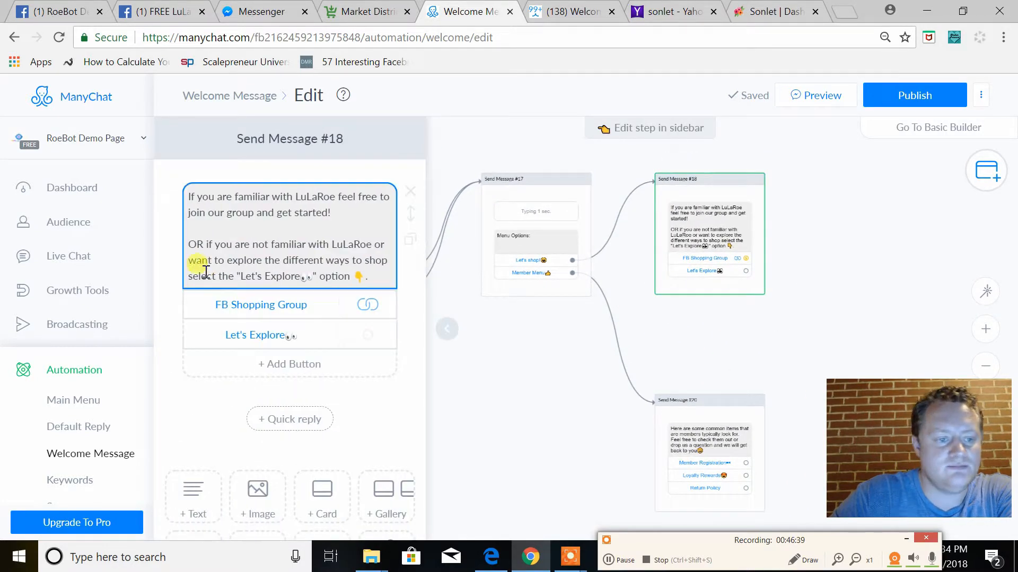
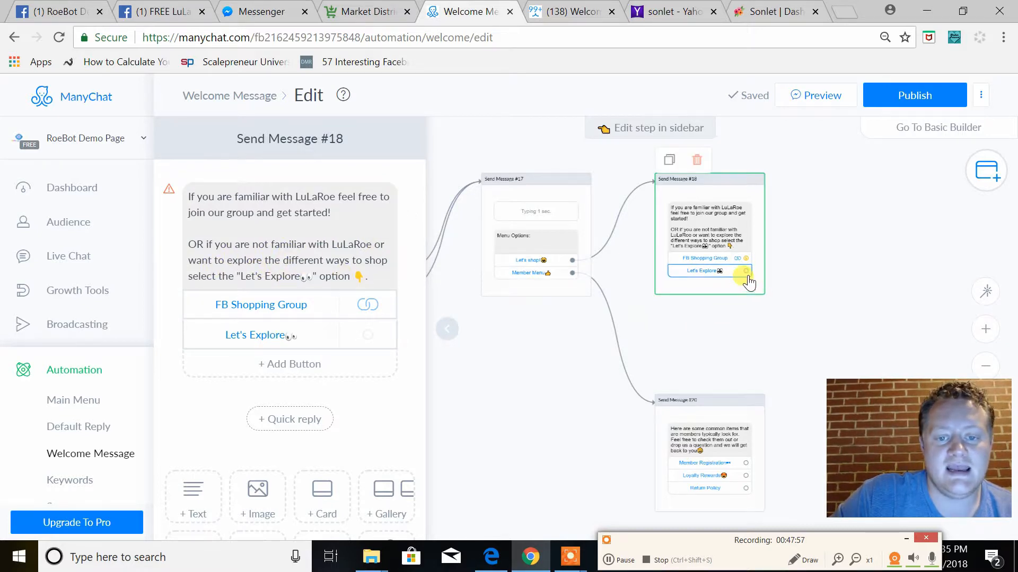
Link the "Let's Explore" button to a Start another Flow step that uses the "Easy Ways to Shop!" flow
left_click_drag(807, 271, 843, 239)
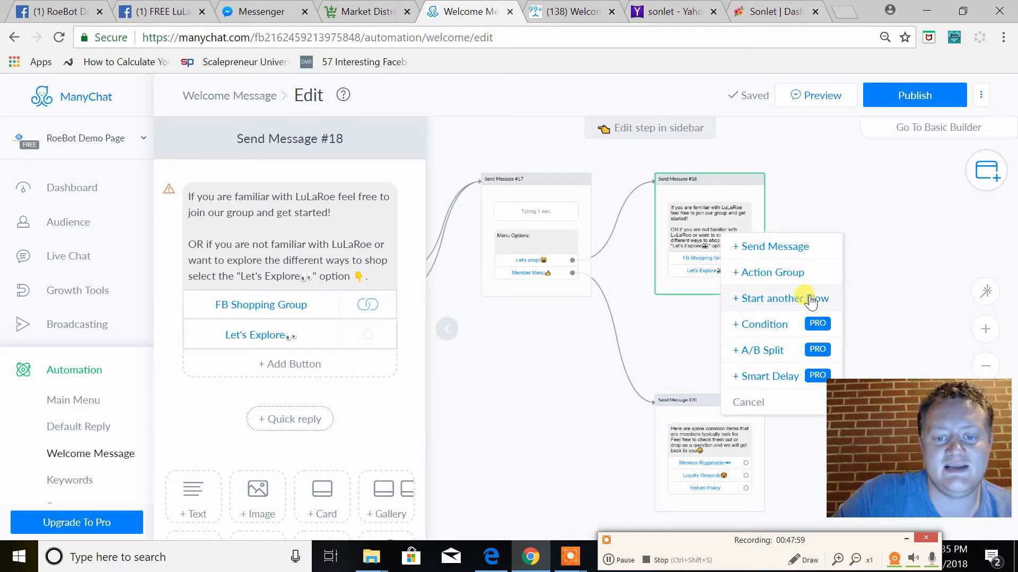
left_click(811, 297)
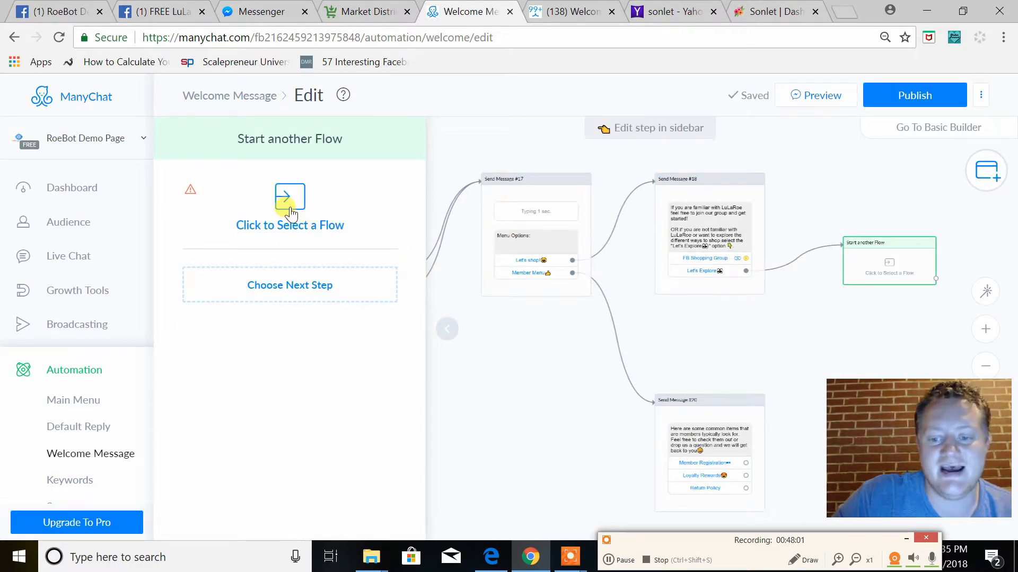
left_click(291, 205)
scroll(447, 382, "down", 3)
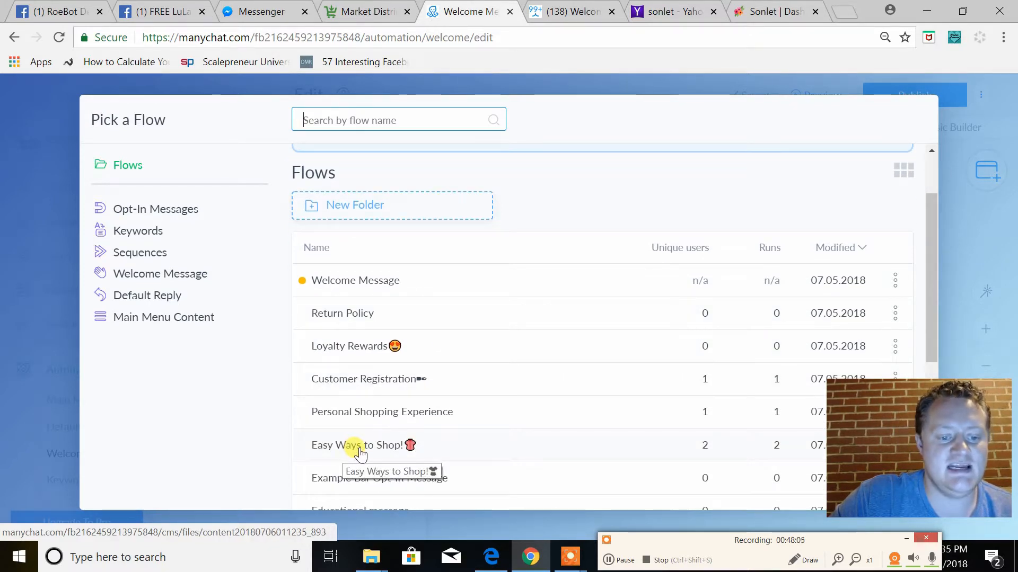
left_click(359, 451)
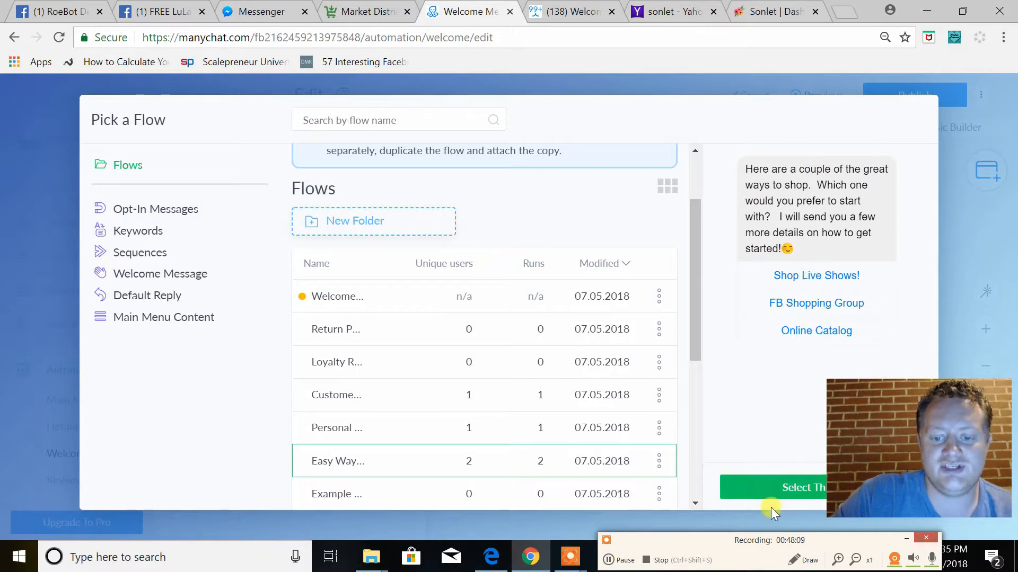
left_click(778, 497)
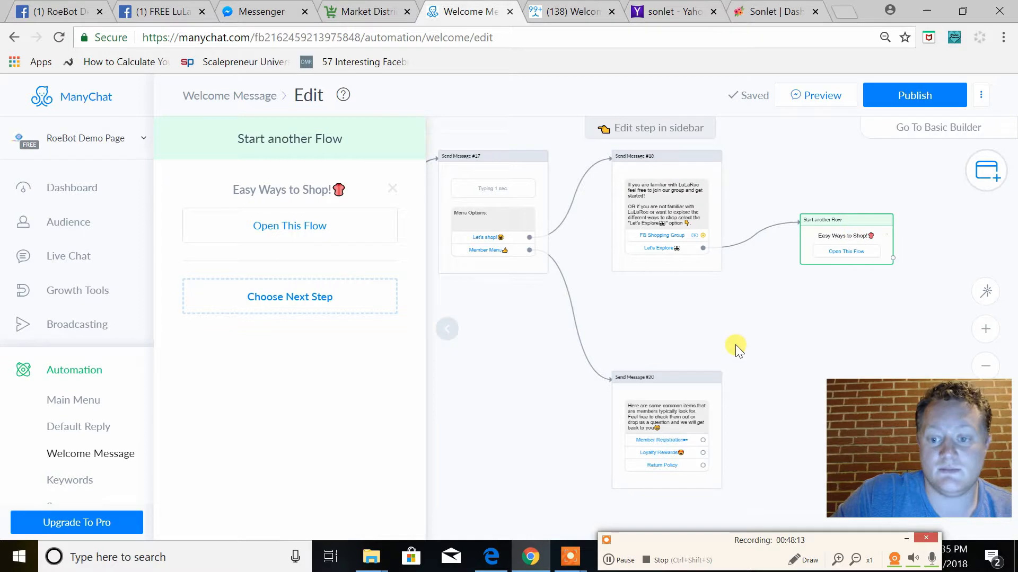
In the message linked to the Member Menu, connect the "Member Registration" button to a step starting the "Customer Registration" flow
left_click_drag(638, 306, 697, 307)
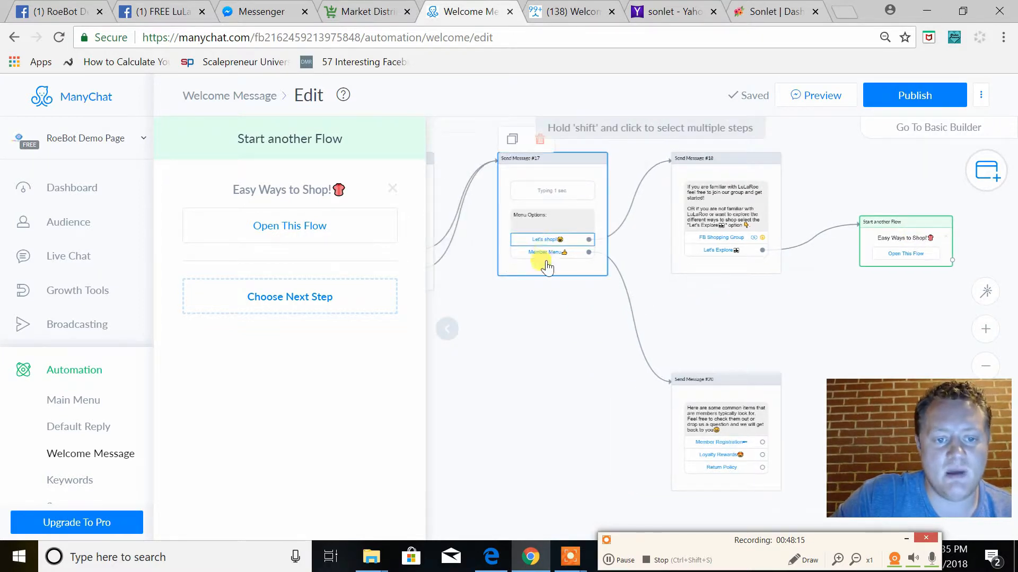
left_click_drag(613, 385, 503, 357)
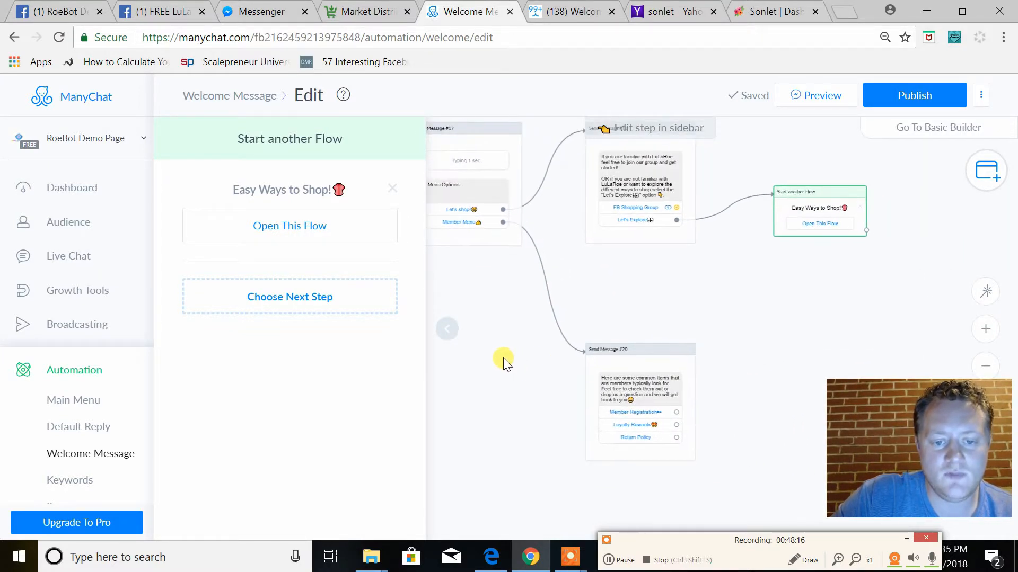
left_click(648, 375)
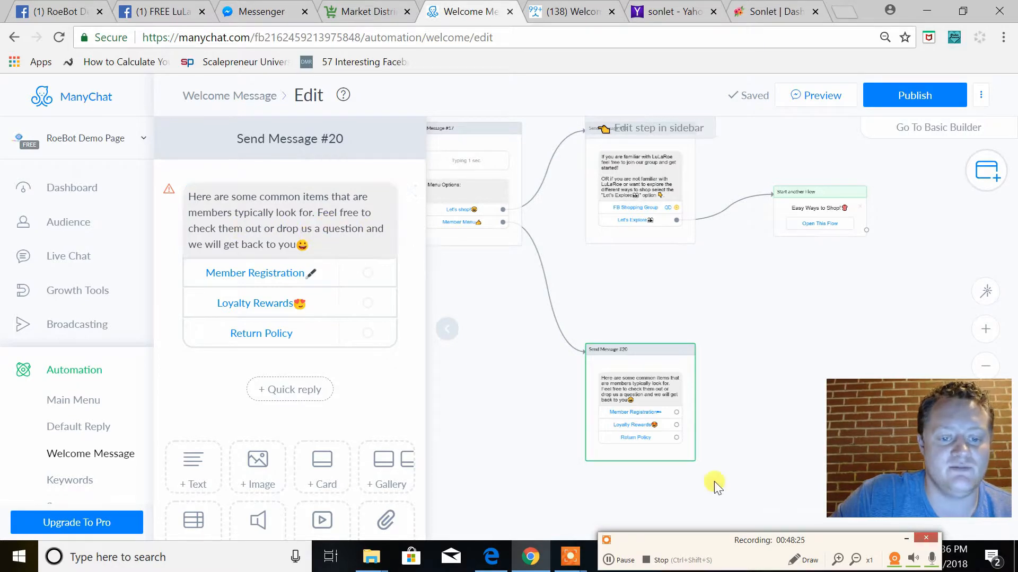
left_click_drag(677, 413, 781, 386)
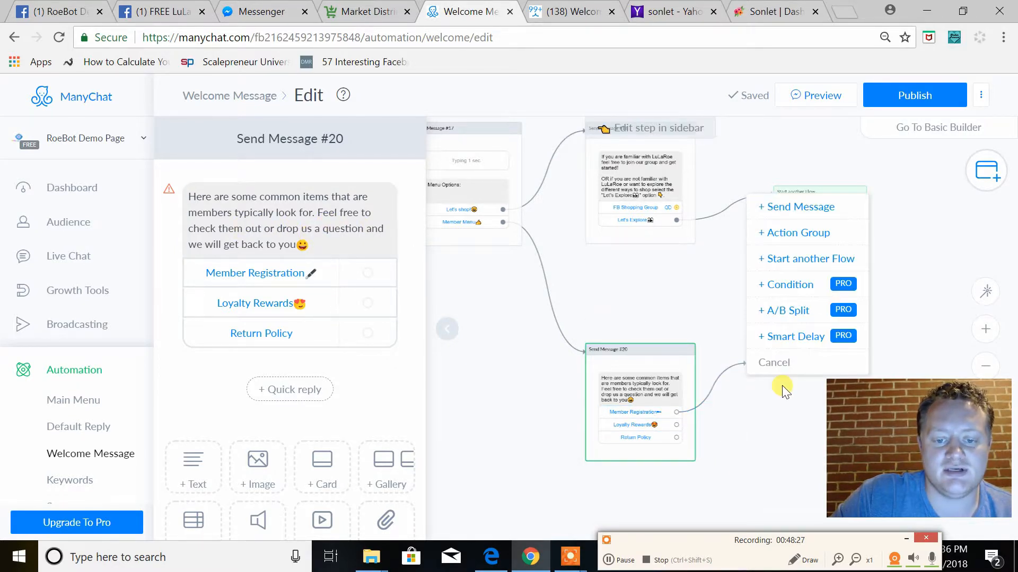
left_click(800, 260)
left_click(278, 200)
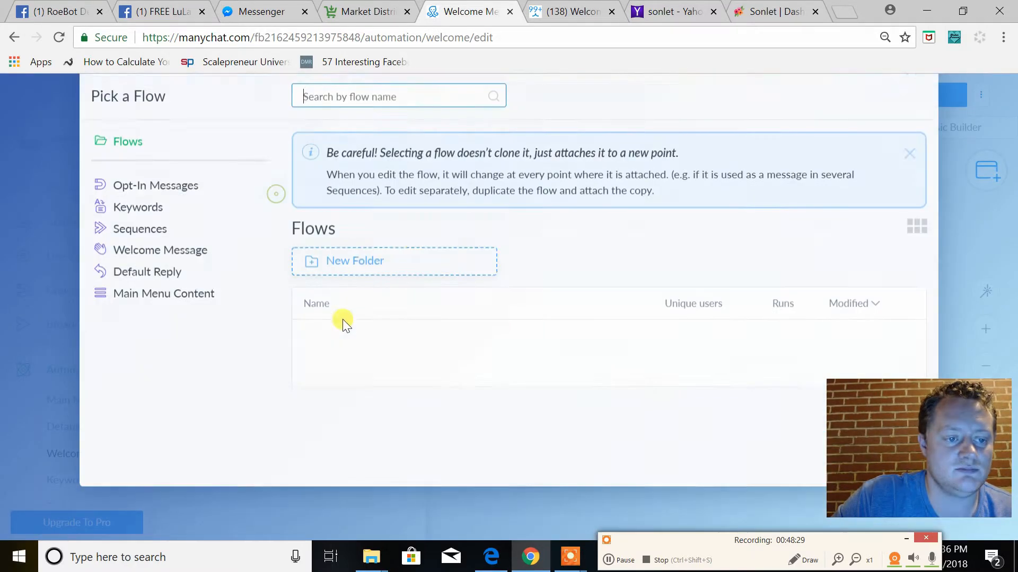
scroll(378, 384, "down", 2)
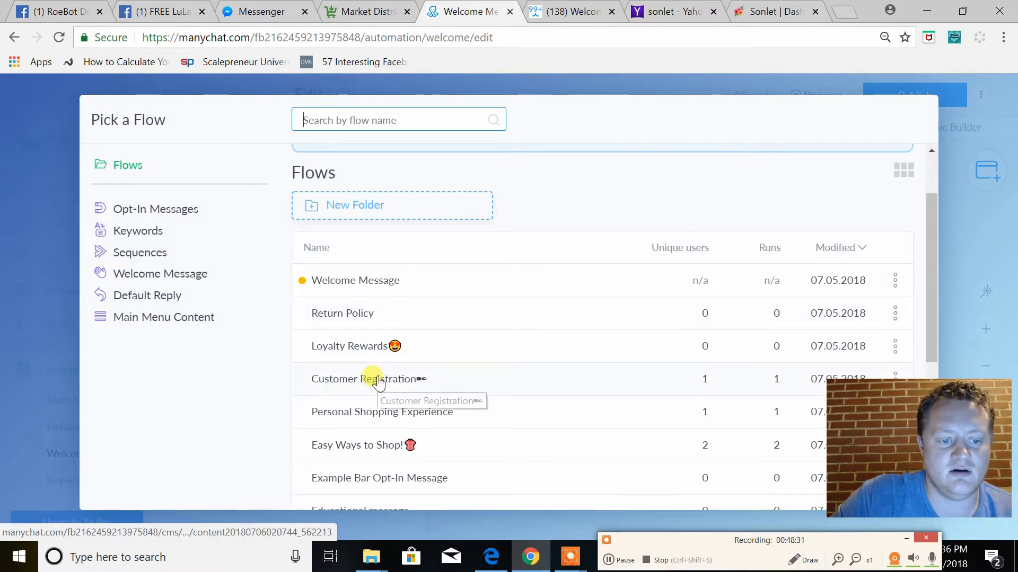
left_click(378, 382)
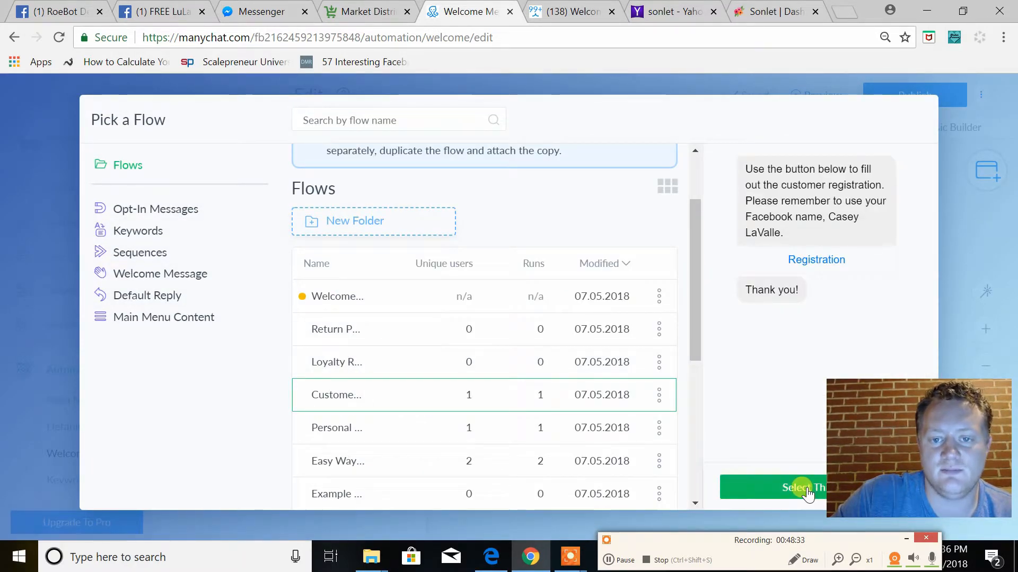
left_click(803, 488)
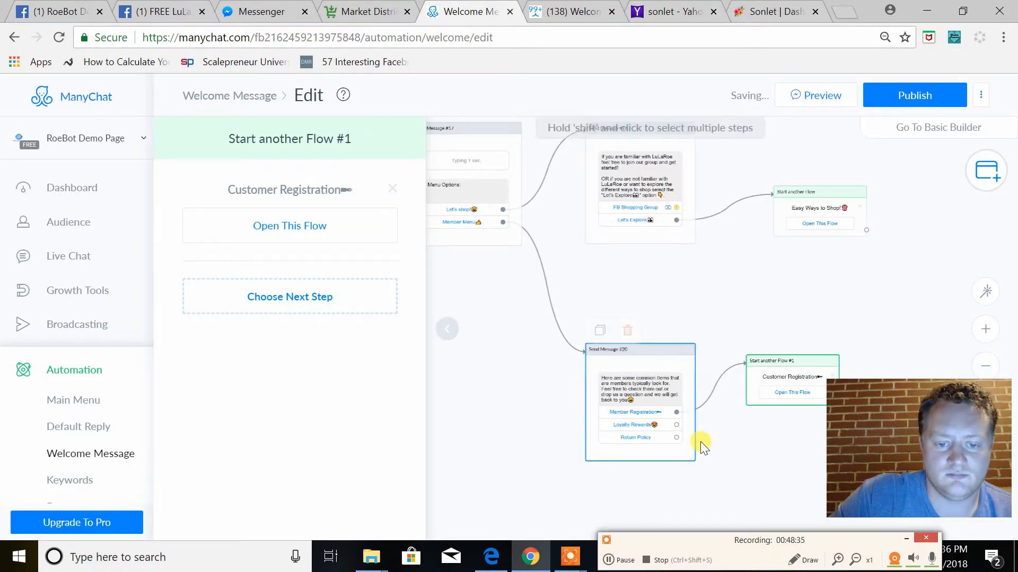
Connect the "Loyalty Rewards" button to a new step that starts the existing "Loyalty Rewards" flow
left_click_drag(684, 436, 731, 433)
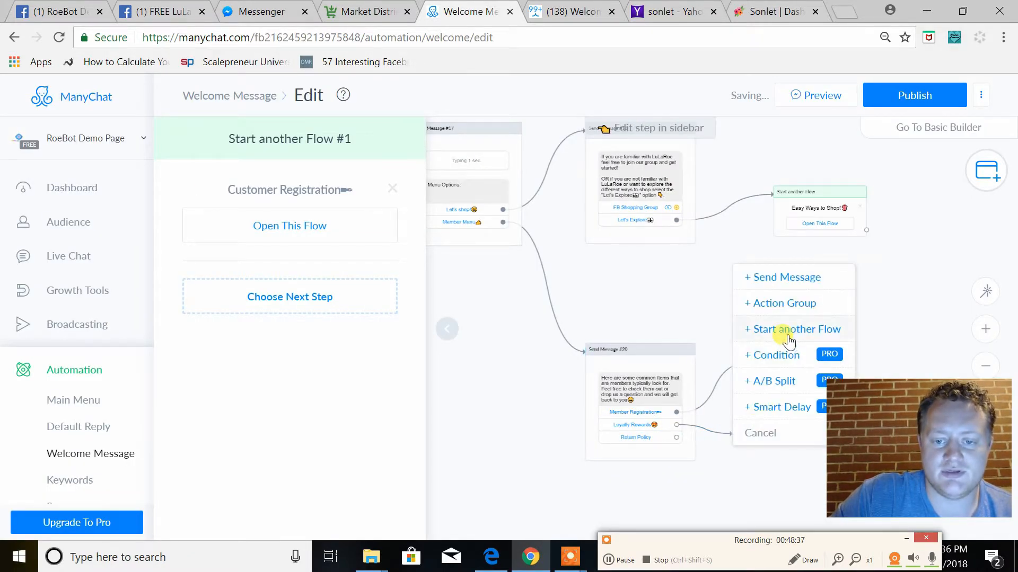
left_click(789, 331)
left_click(303, 203)
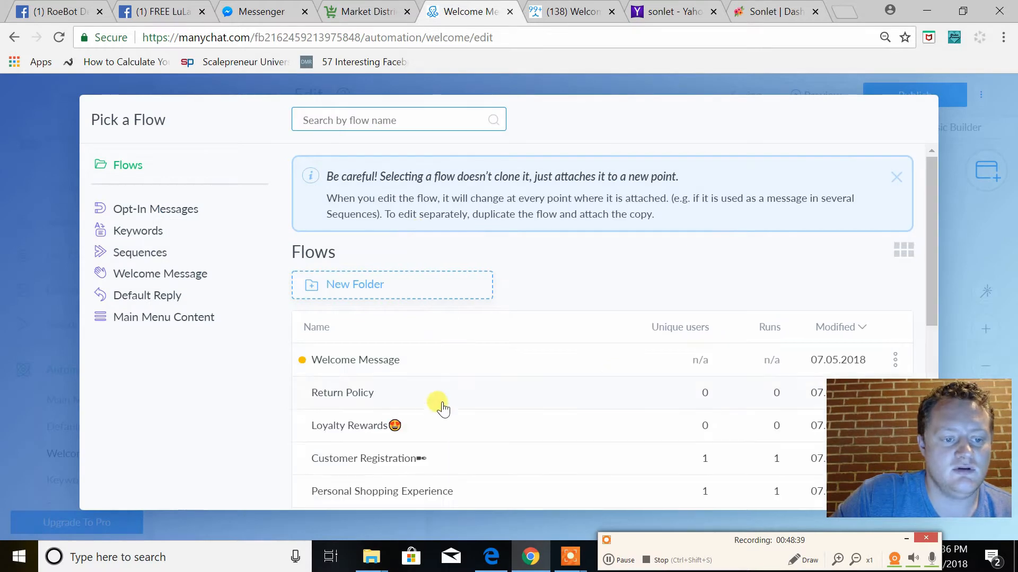
scroll(387, 386, "down", 2)
left_click(357, 348)
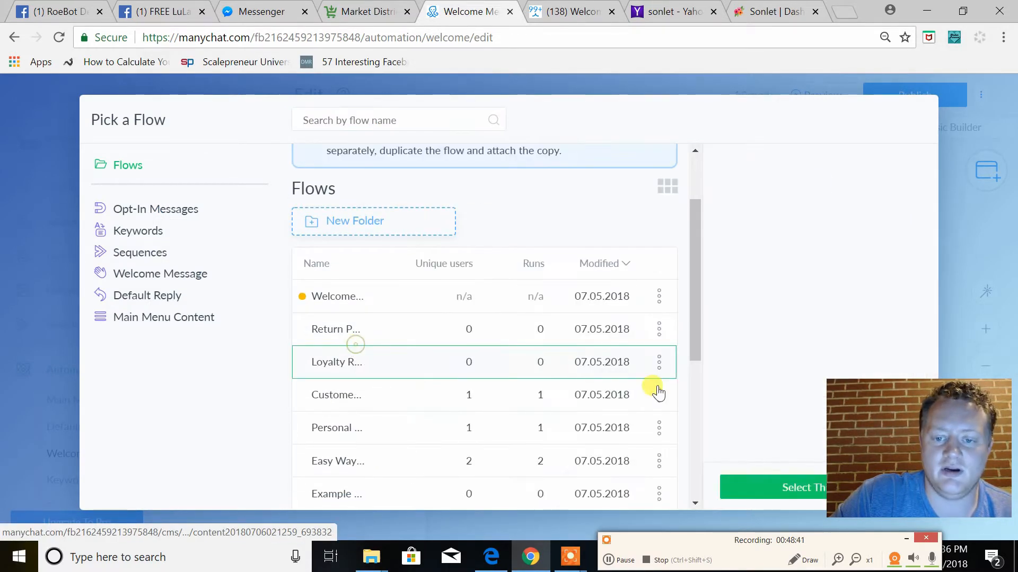
left_click(793, 491)
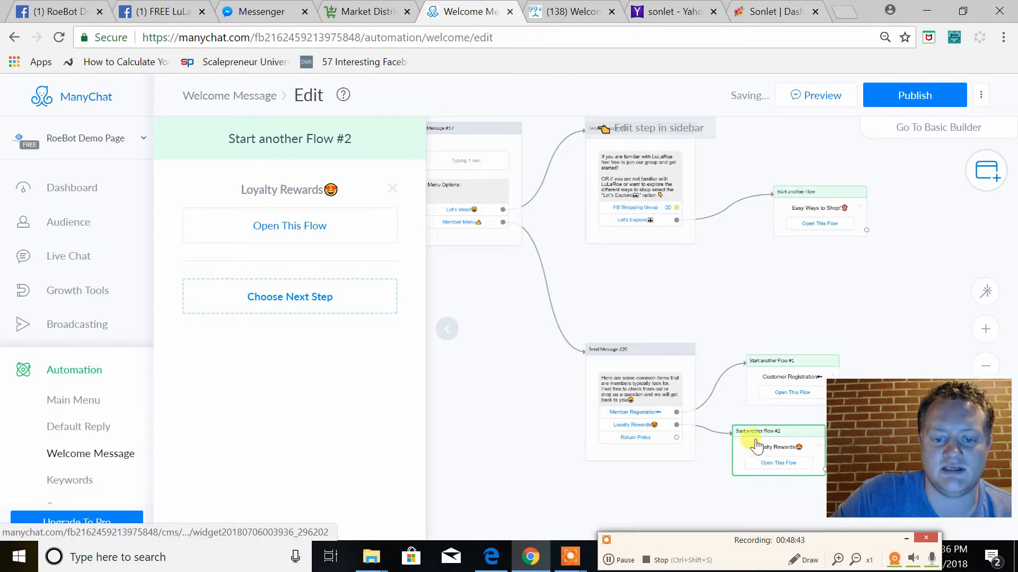
Connect the "Return Policy" button to a new step that starts the existing "Return Policy" flow
left_click_drag(600, 407, 683, 485)
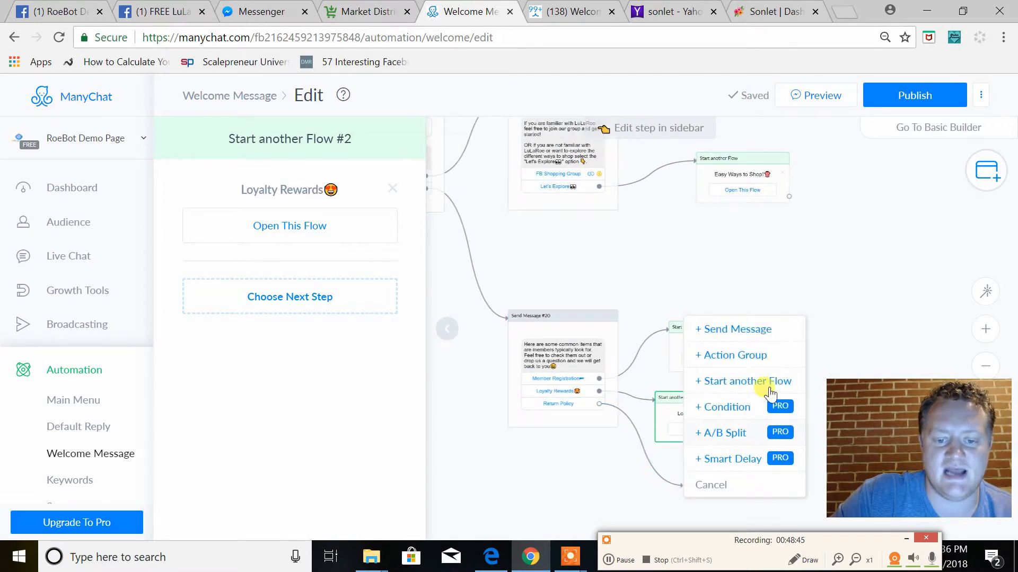
left_click(740, 382)
left_click(308, 198)
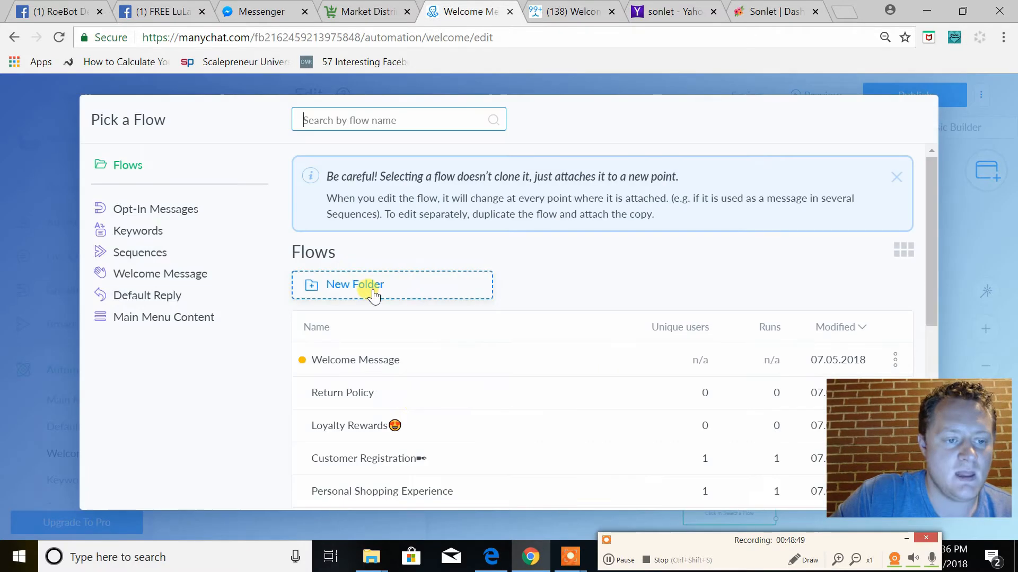
left_click(339, 403)
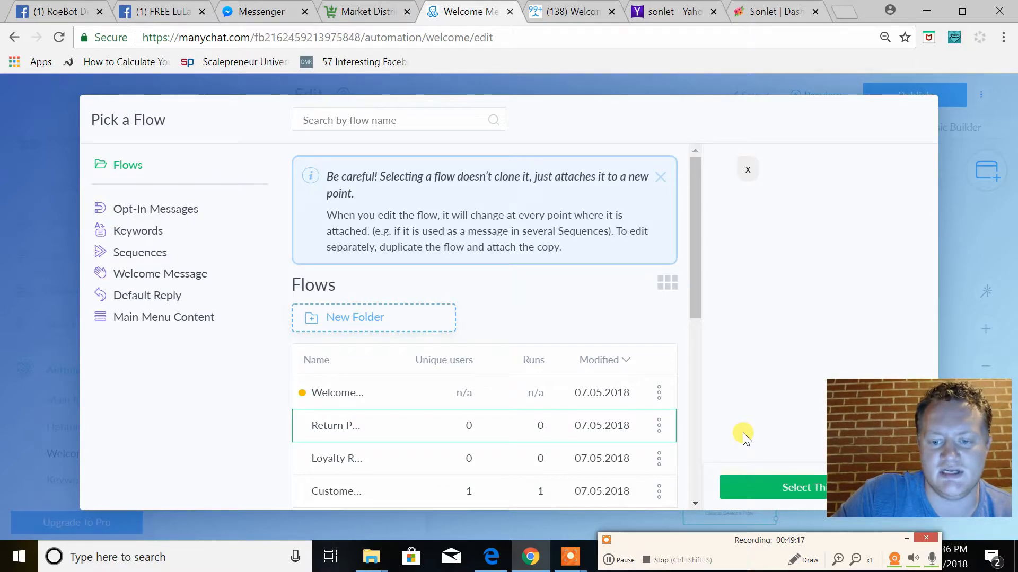
left_click(790, 490)
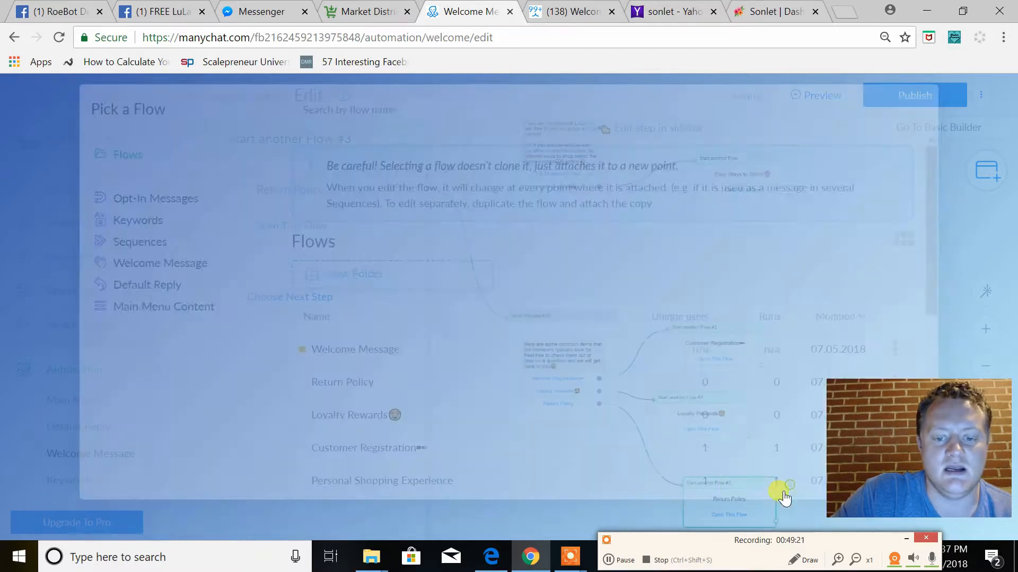
Publish the Welcome Message flow, return to its overview, and set the Welcome Message to Enabled
left_click_drag(786, 359, 888, 320)
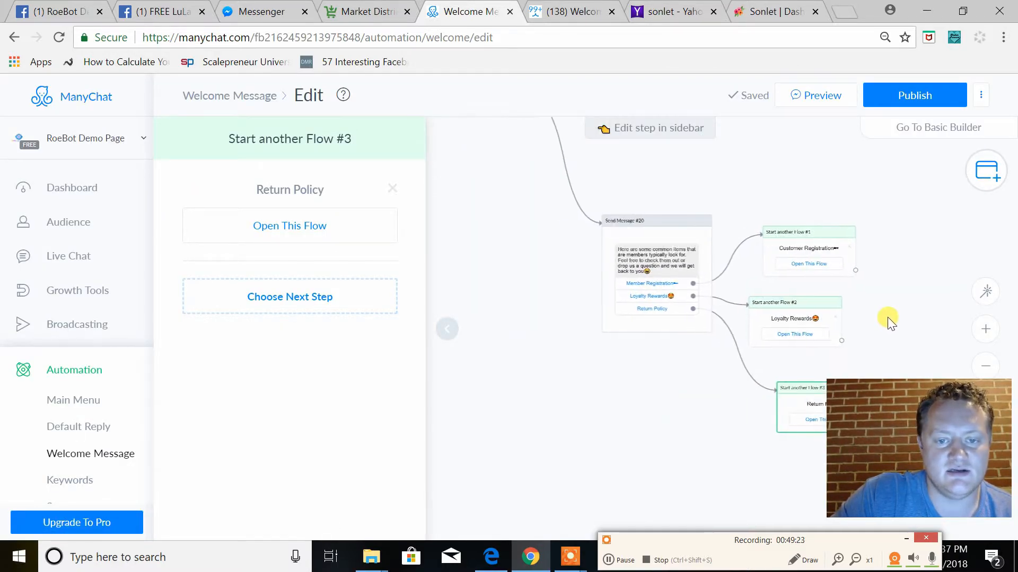
left_click(985, 366)
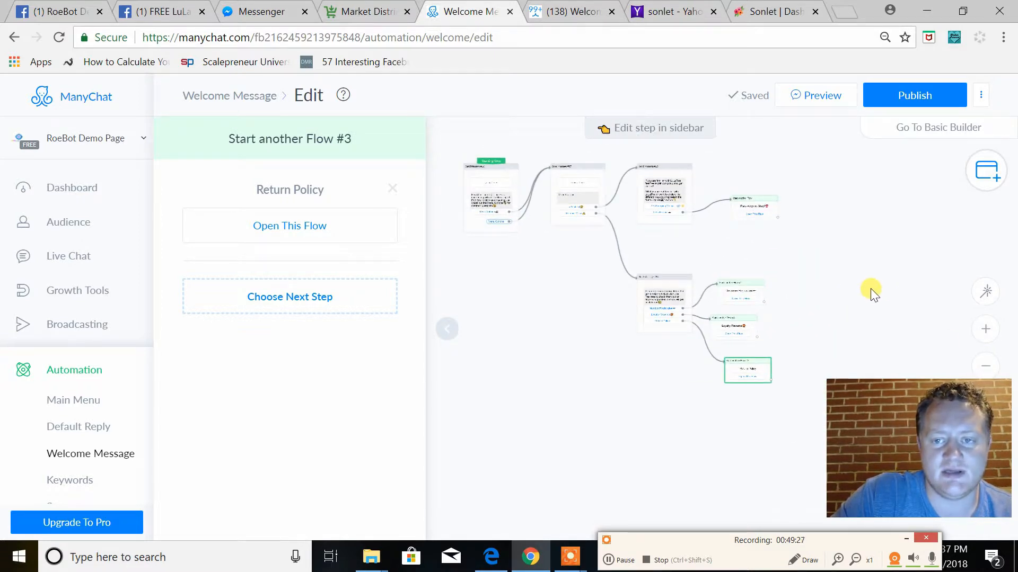
left_click(913, 95)
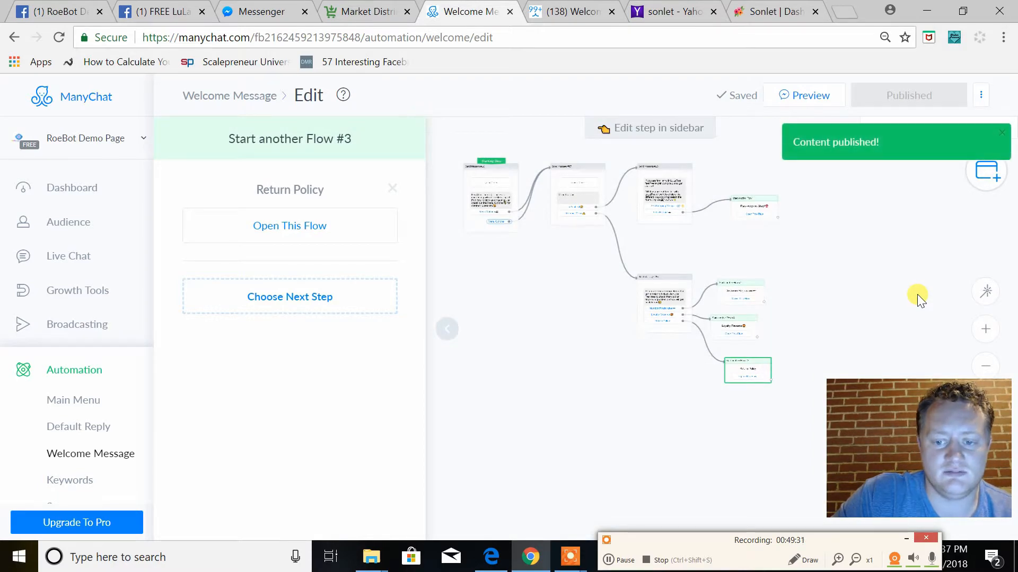
left_click(238, 96)
left_click(707, 97)
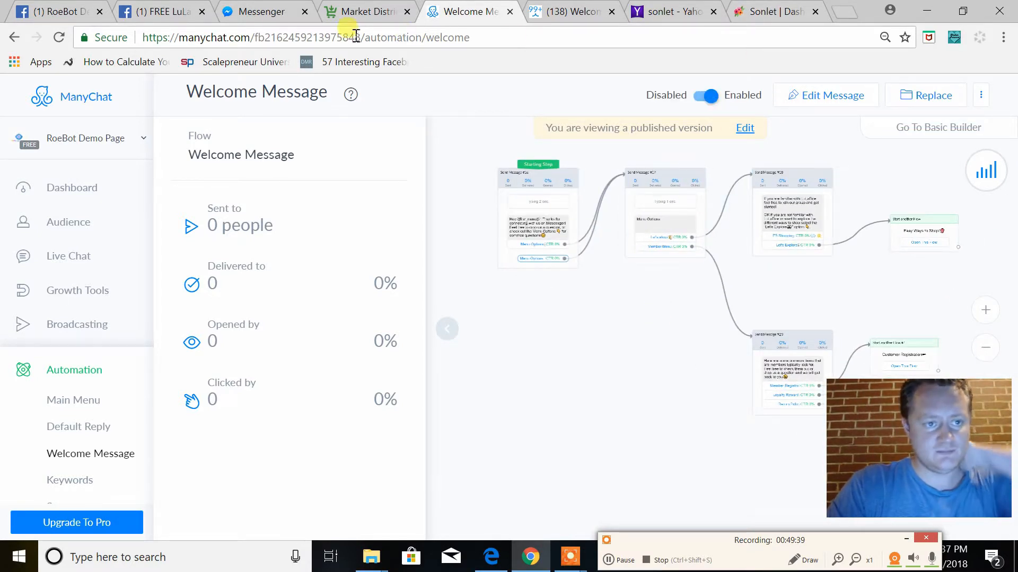
Switch to Messenger and permanently delete the RoeBot Demo Page conversation
left_click(256, 15)
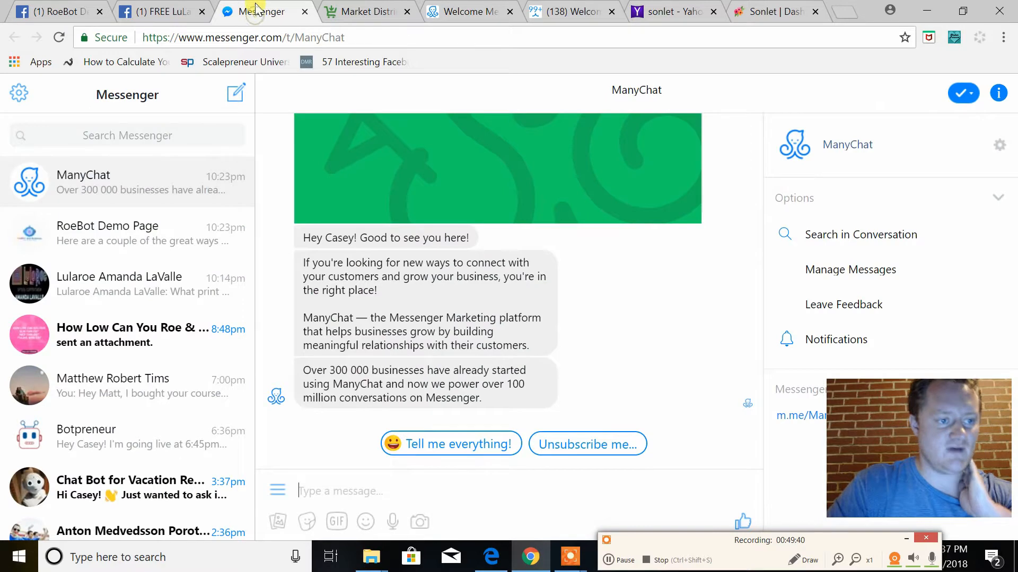
right_click(127, 237)
left_click(129, 236)
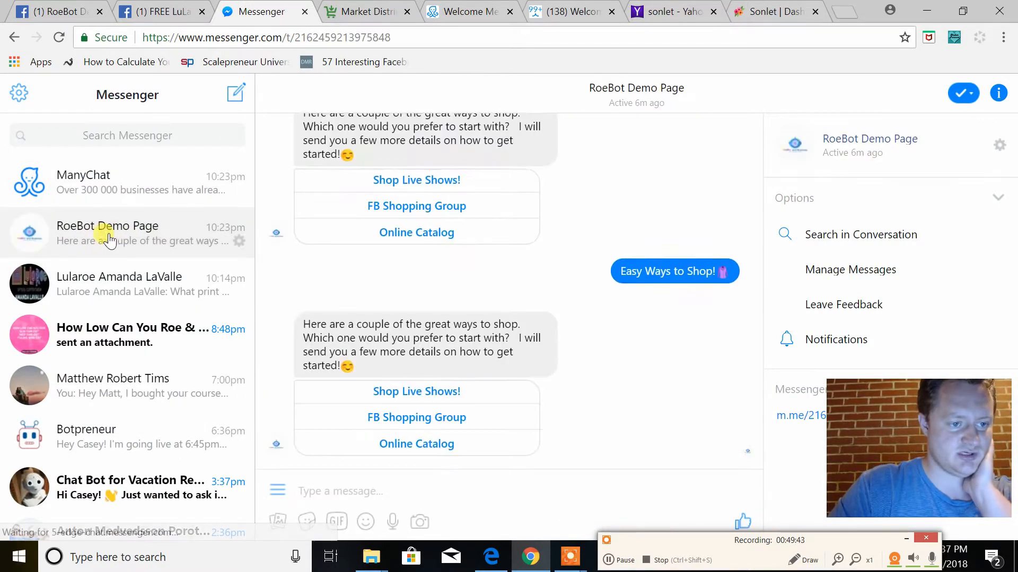
left_click(238, 240)
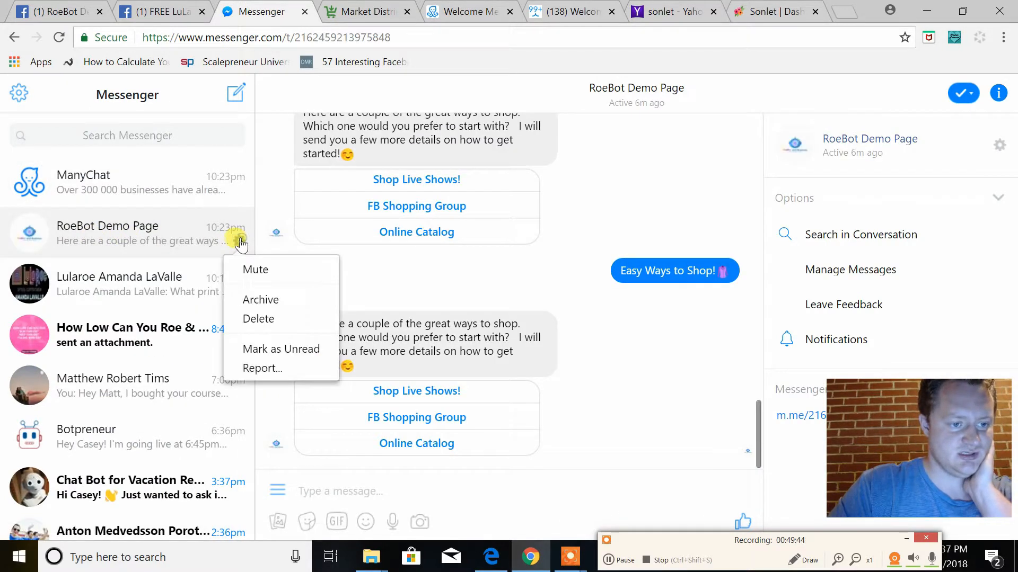
left_click(271, 325)
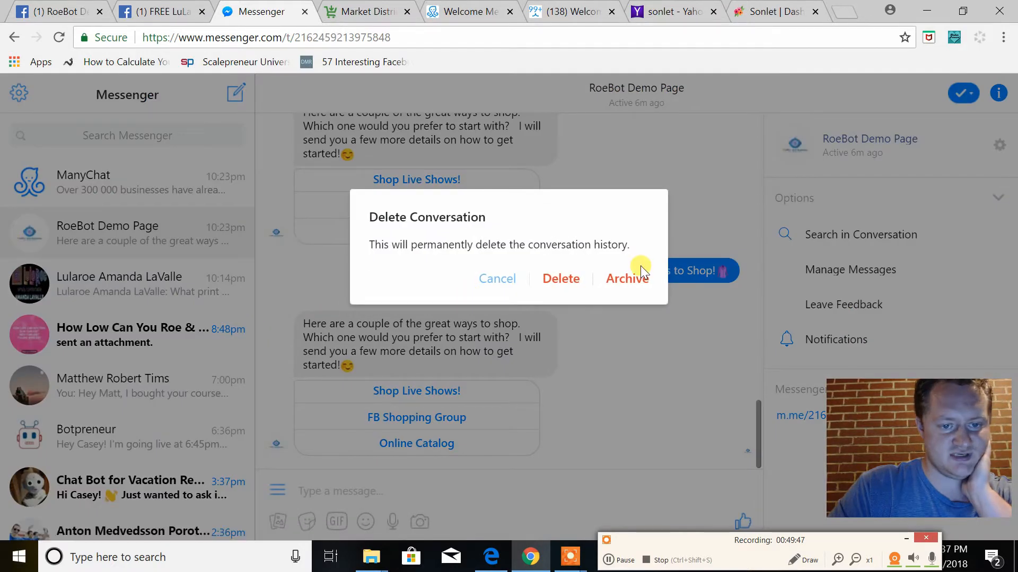
left_click(574, 282)
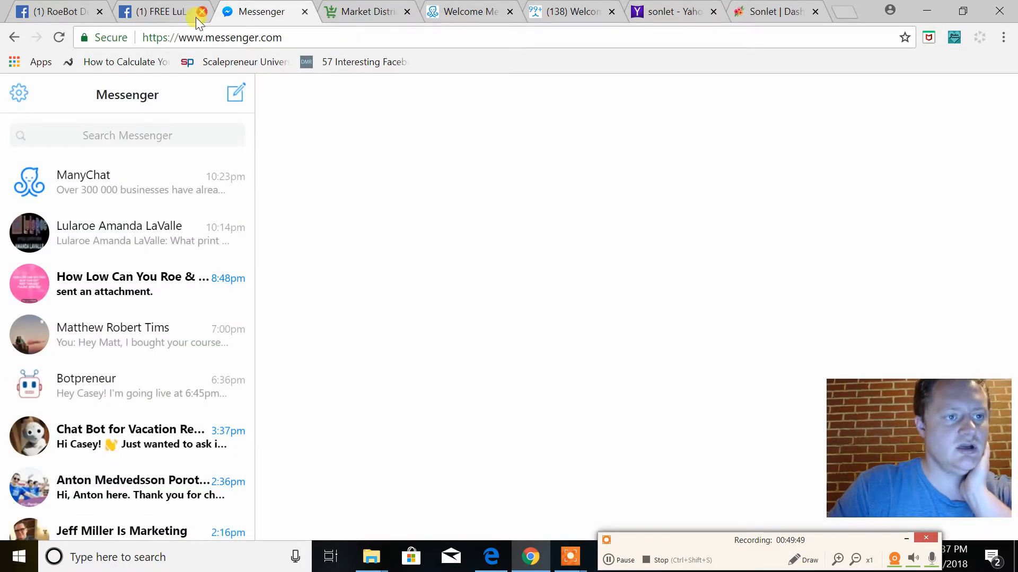
Switch to the RoeBot Demo Page on Facebook, close the ManyChat chat, and test the page's Send Message button
left_click(65, 12)
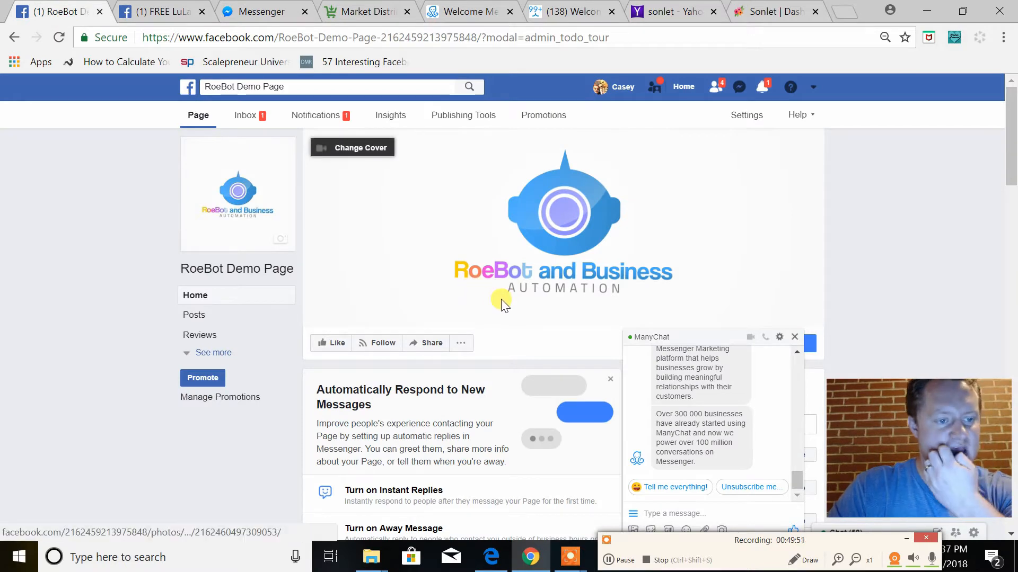
left_click(794, 336)
mouse_move(774, 346)
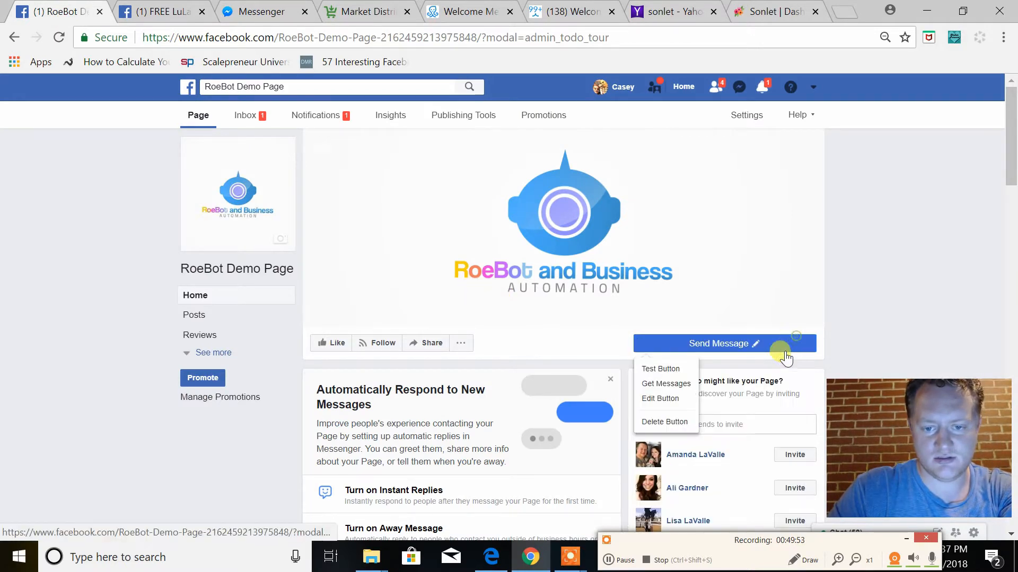
left_click(657, 369)
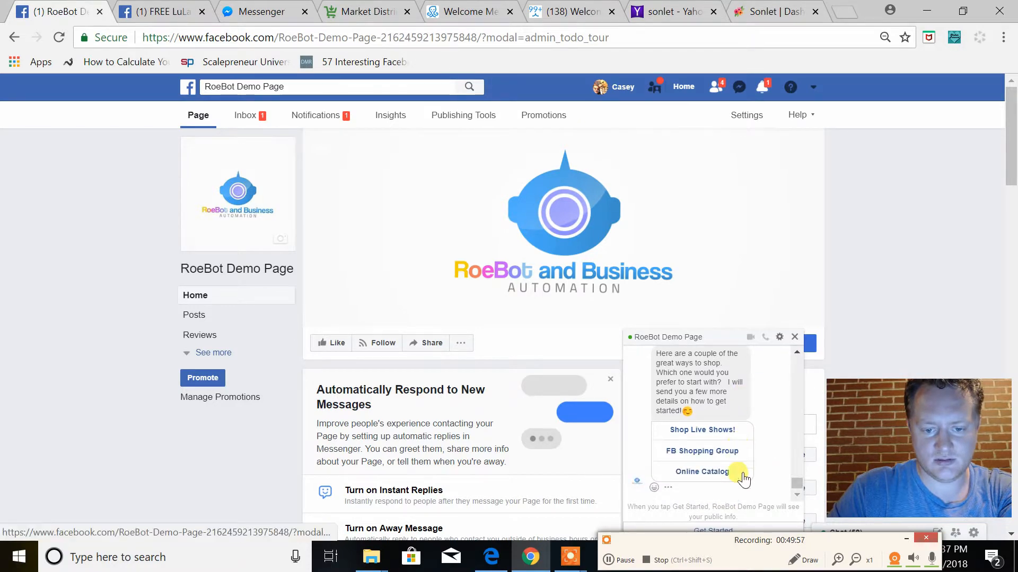
Close the RoeBot Demo Page chat, test the page's Send Message button again, and start the bot with "Get Started"
left_click_drag(881, 543, 938, 235)
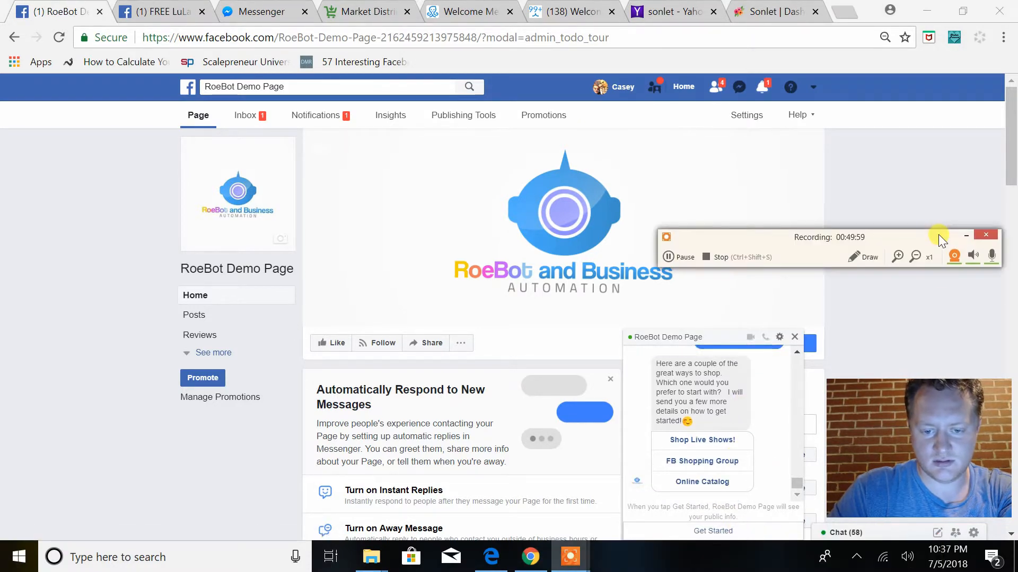
left_click(793, 337)
left_click(652, 350)
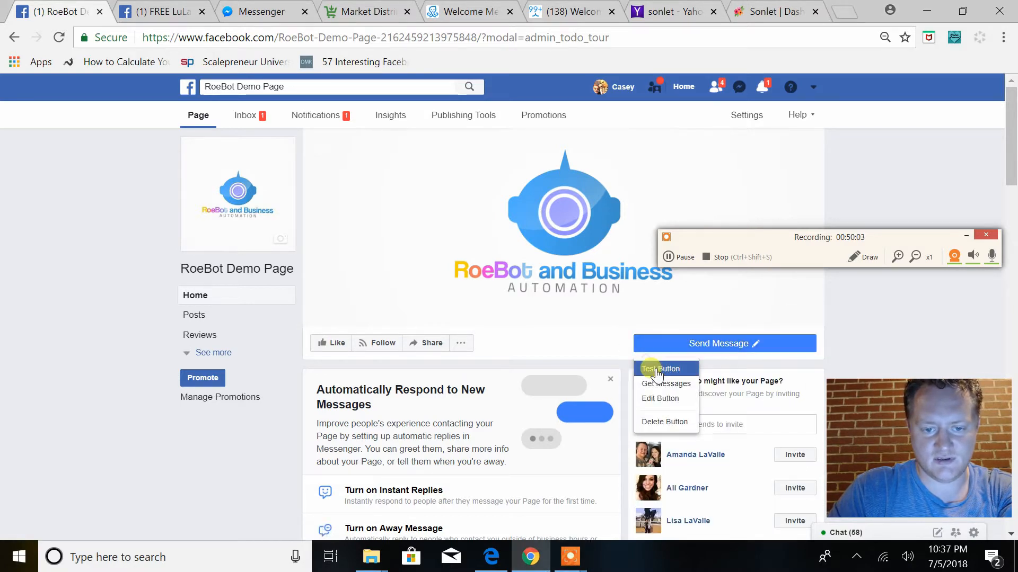
left_click(657, 368)
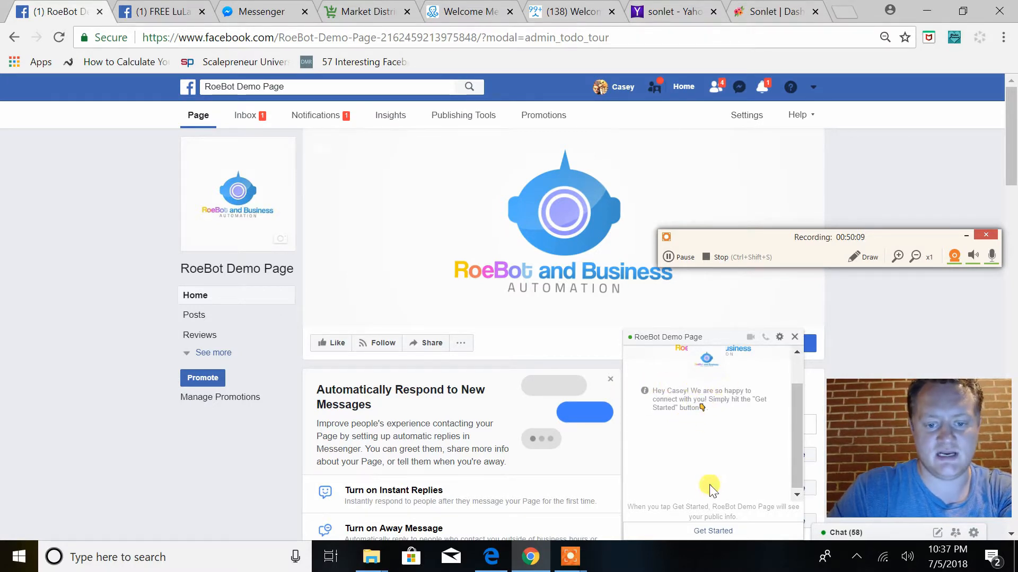
left_click(712, 531)
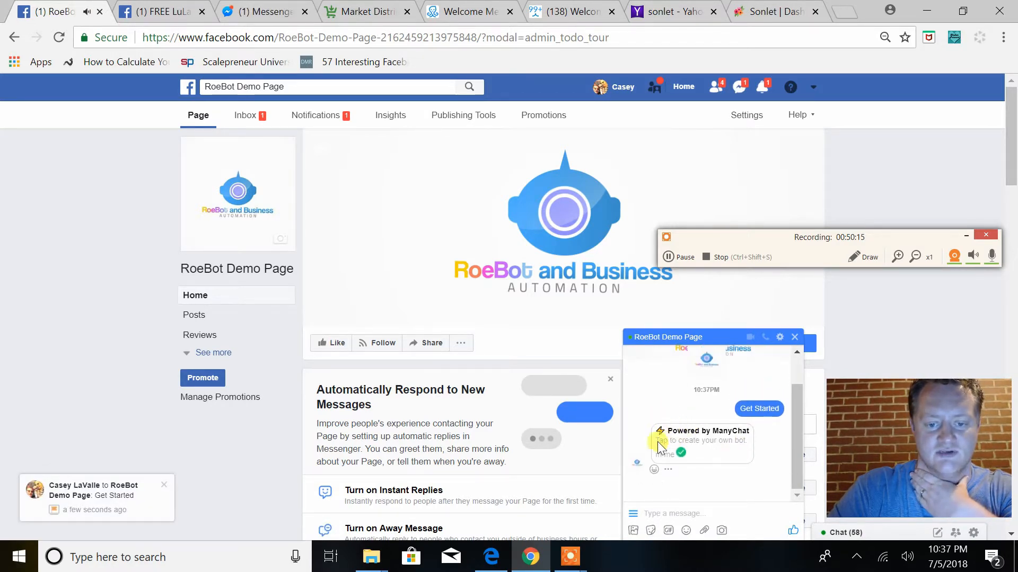
Read through the bot's welcome message in the chat and test its "Menu Options" and "Member Menu" replies
scroll(764, 419, "up", 2)
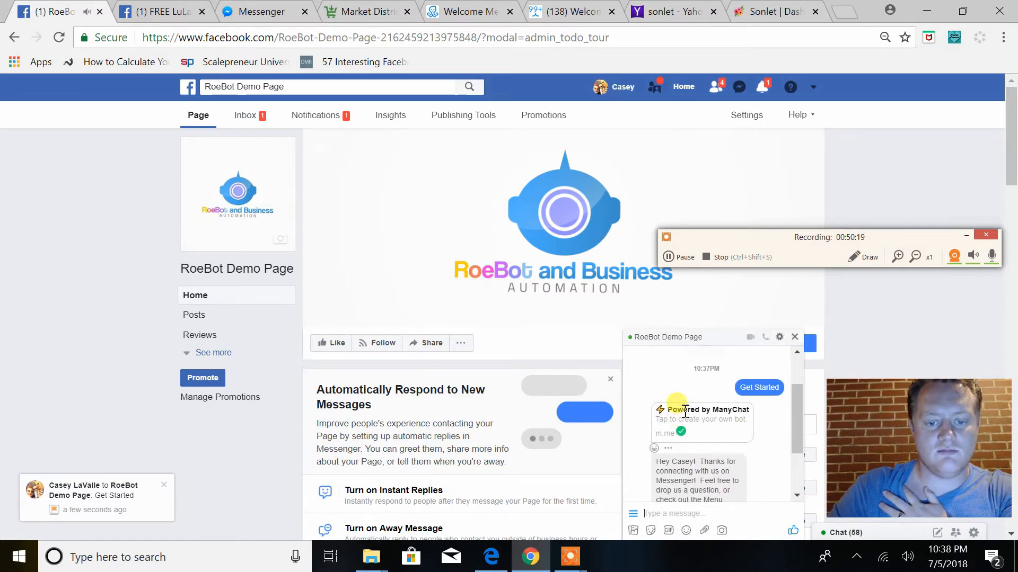
scroll(763, 430, "down", 2)
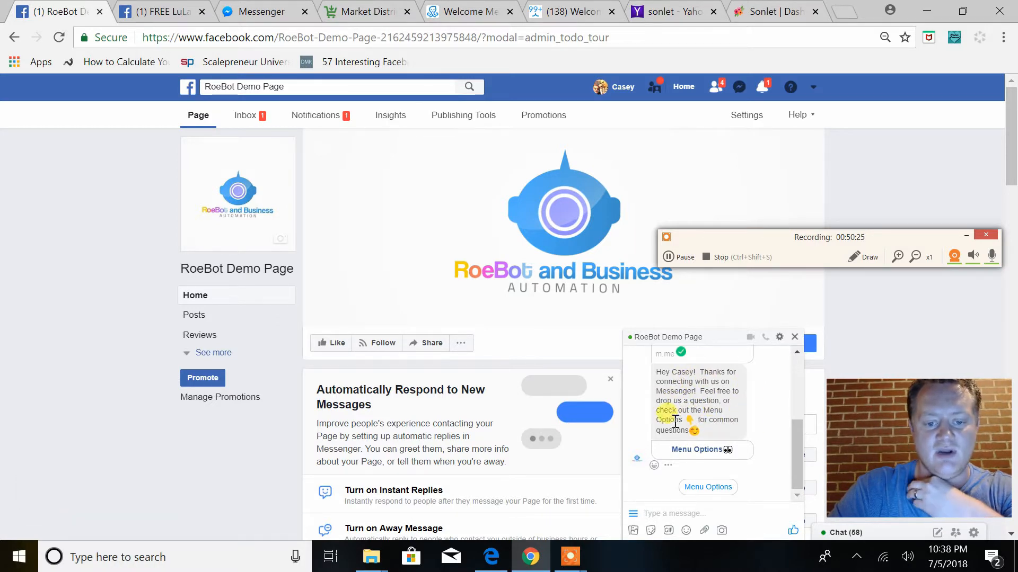
left_click(695, 452)
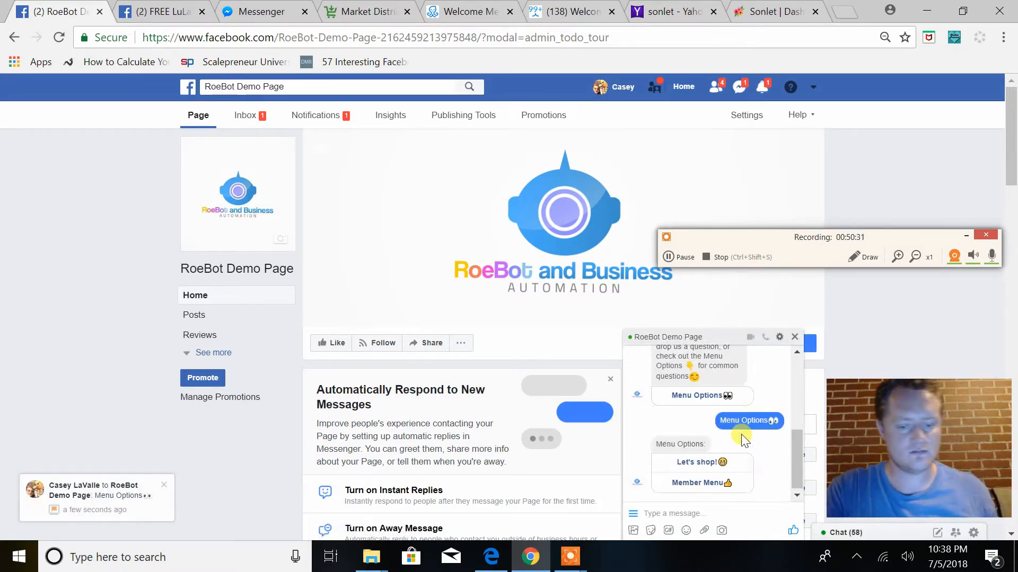
left_click(723, 479)
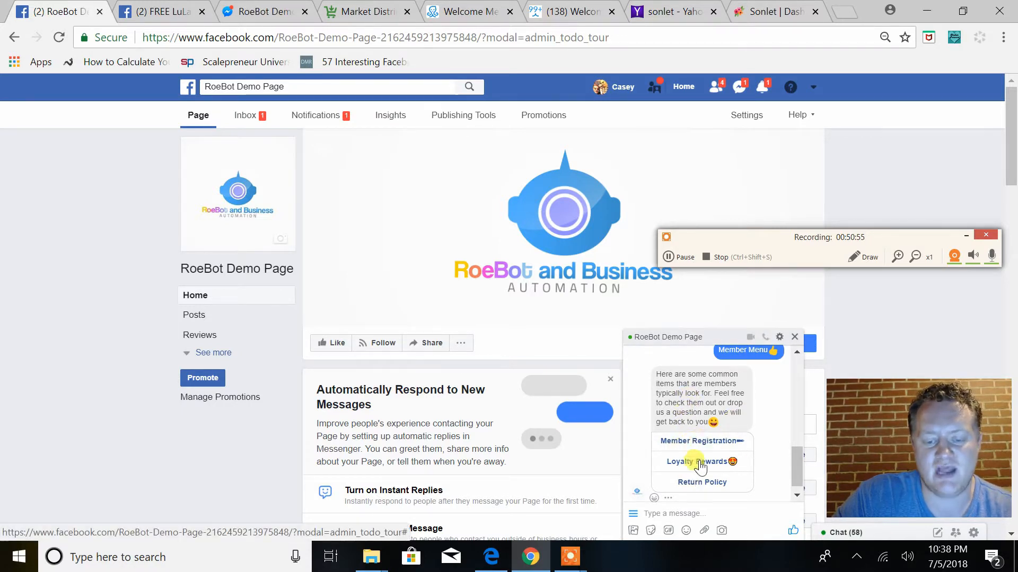
Test the "Let's shop!" option in the chat and open its "FB Shopping Group" link
scroll(689, 480, "up", 3)
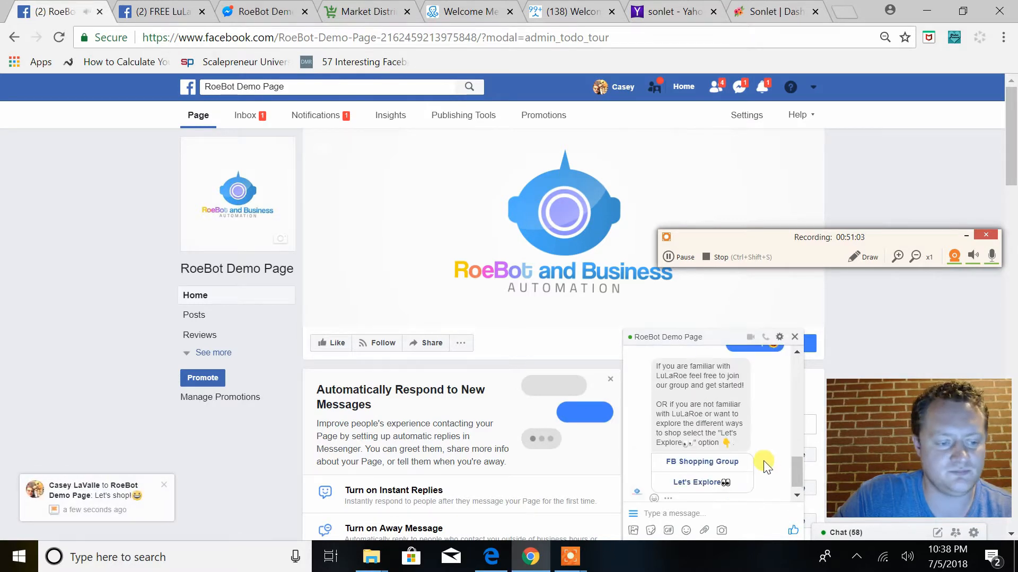
left_click(733, 461)
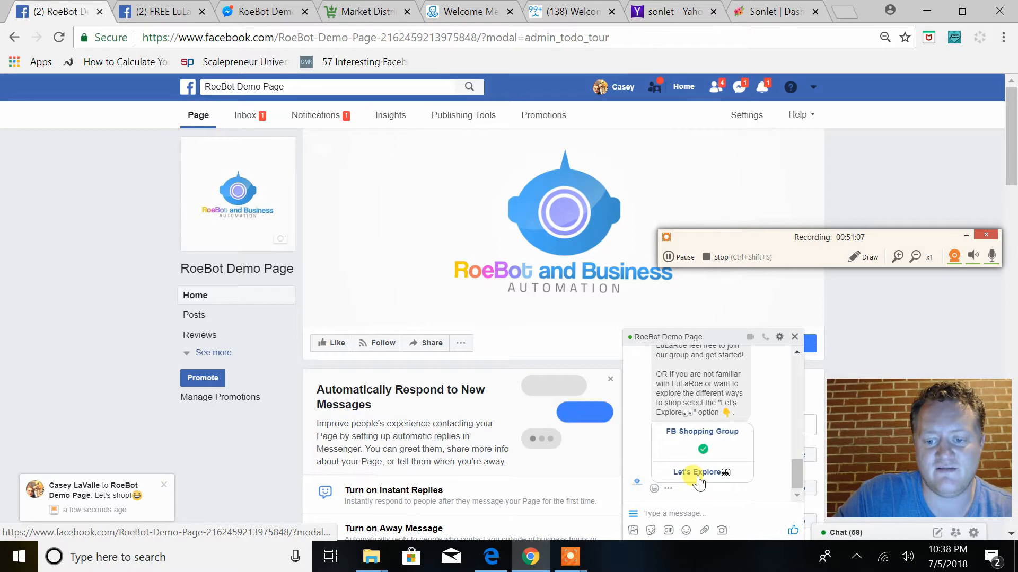
left_click(696, 432)
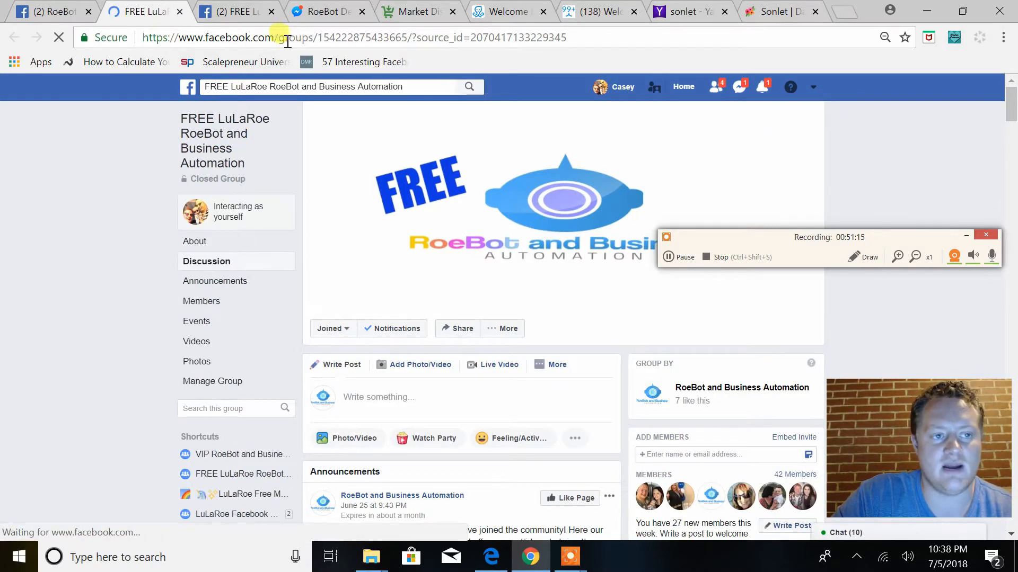
Switch to Messenger, open the RoeBot Demo Page conversation, and review the bot's messages and menu buttons so far
left_click(486, 12)
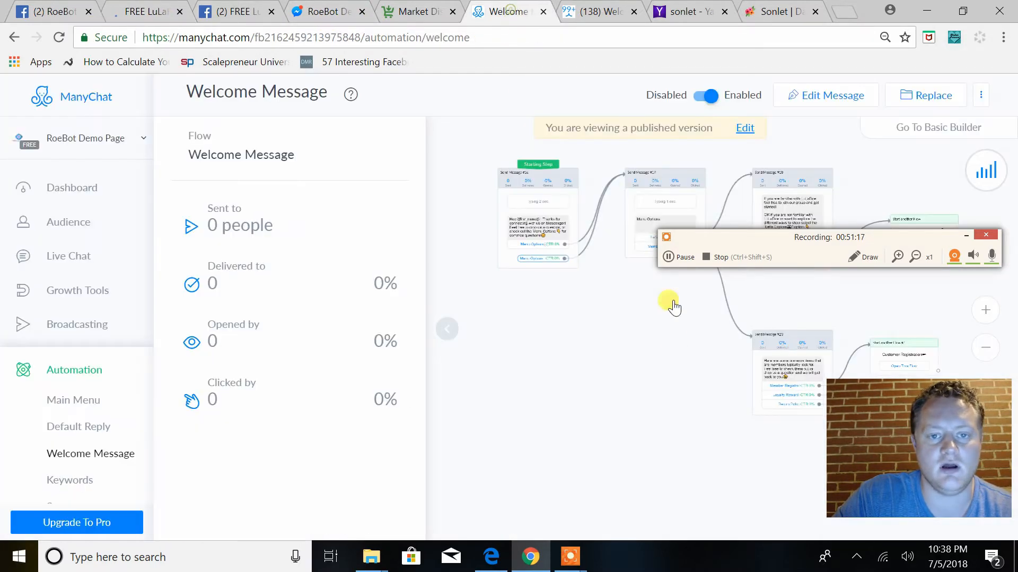
left_click(317, 12)
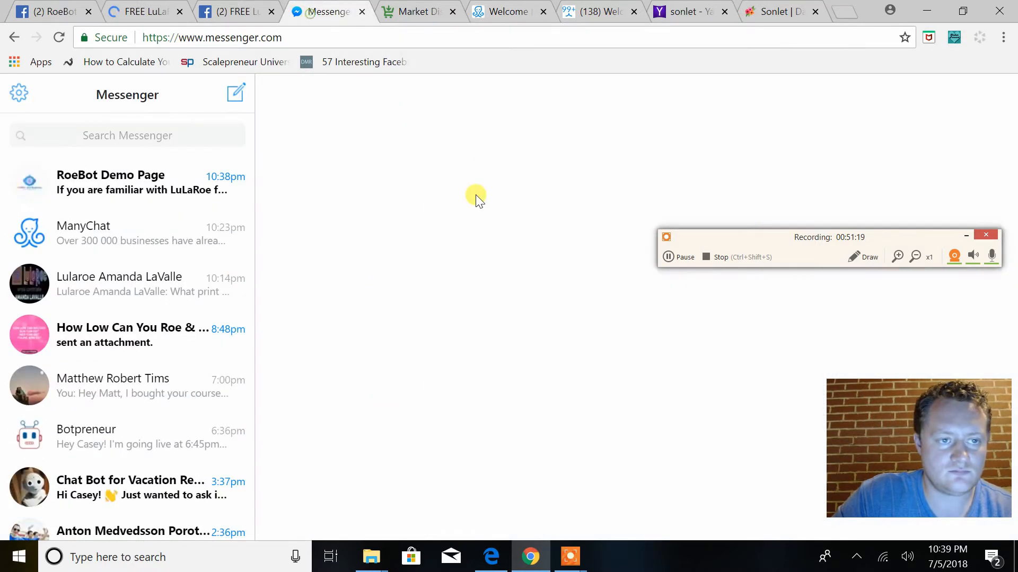
left_click(149, 194)
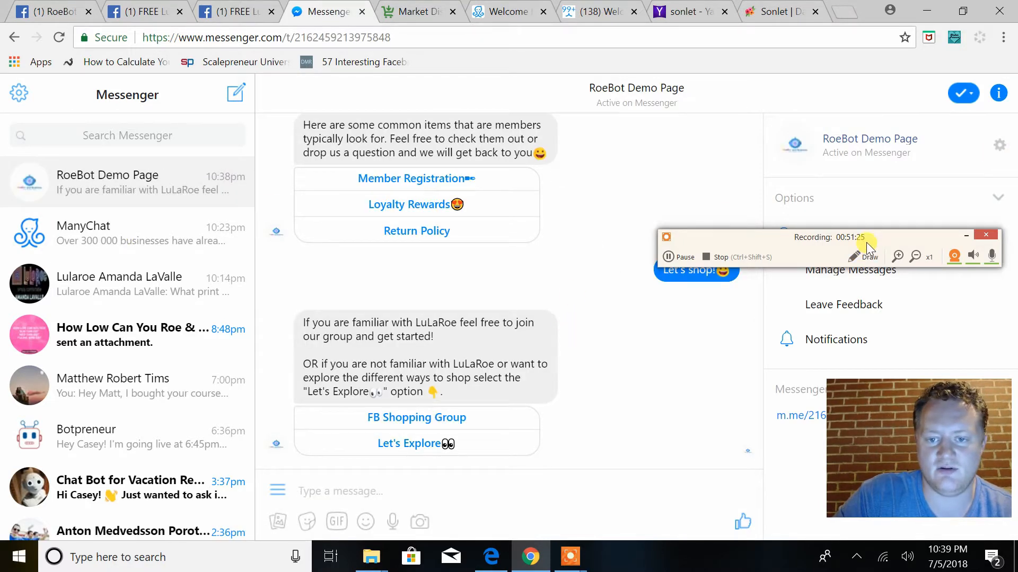
left_click_drag(868, 243, 963, 552)
scroll(477, 339, "up", 10)
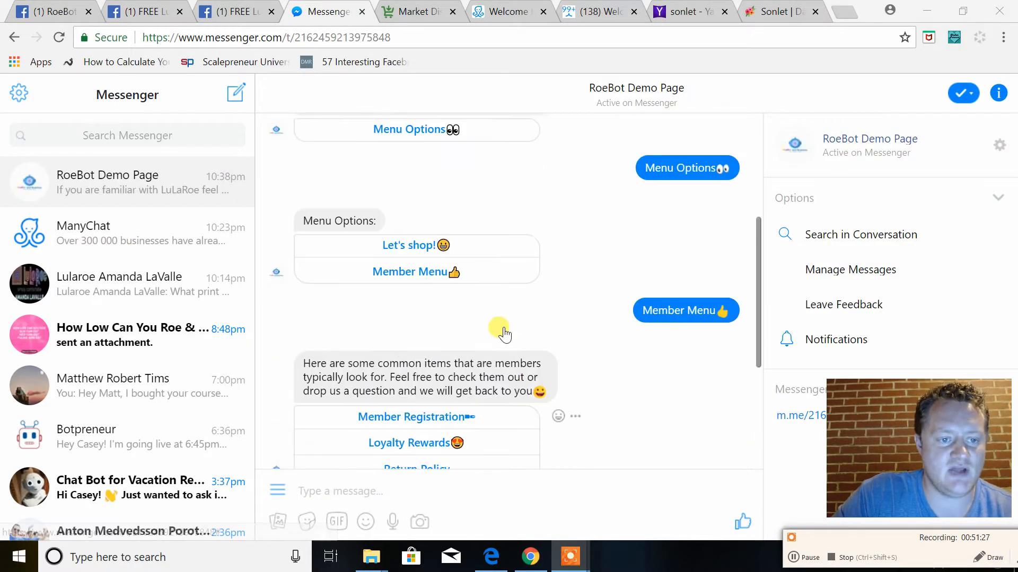
scroll(503, 333, "down", 3)
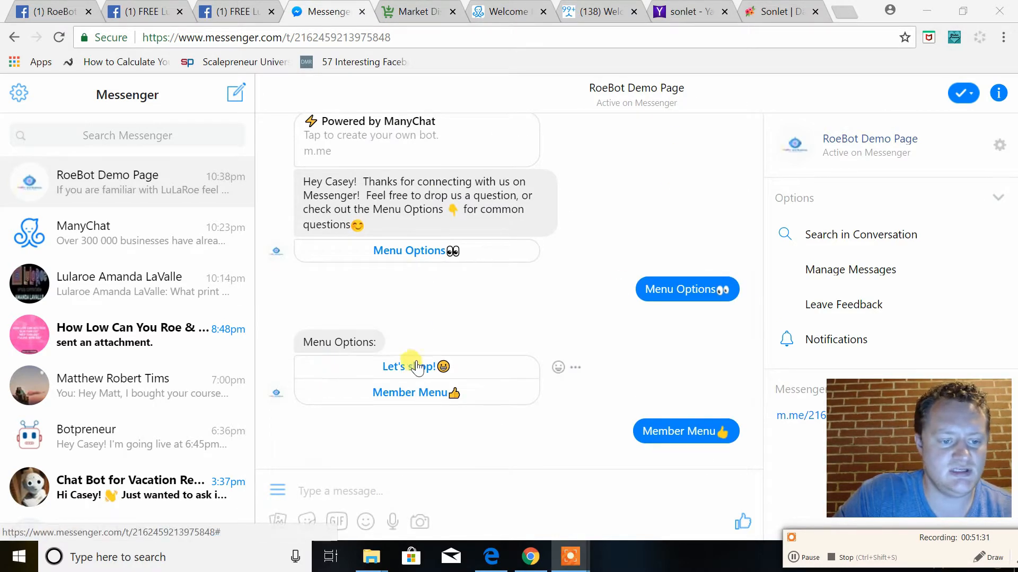
scroll(415, 364, "down", 2)
scroll(615, 371, "down", 4)
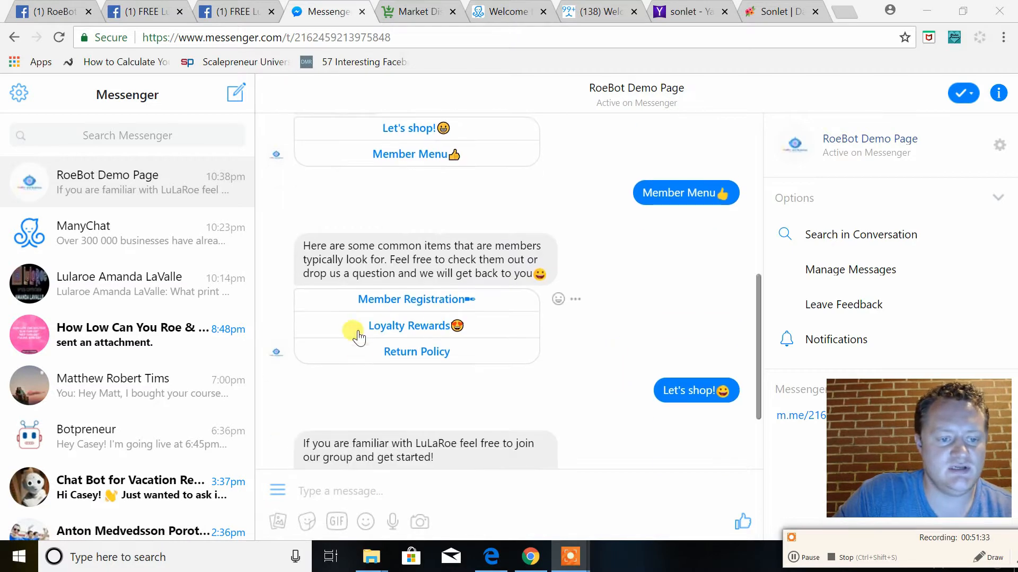
scroll(427, 360, "down", 3)
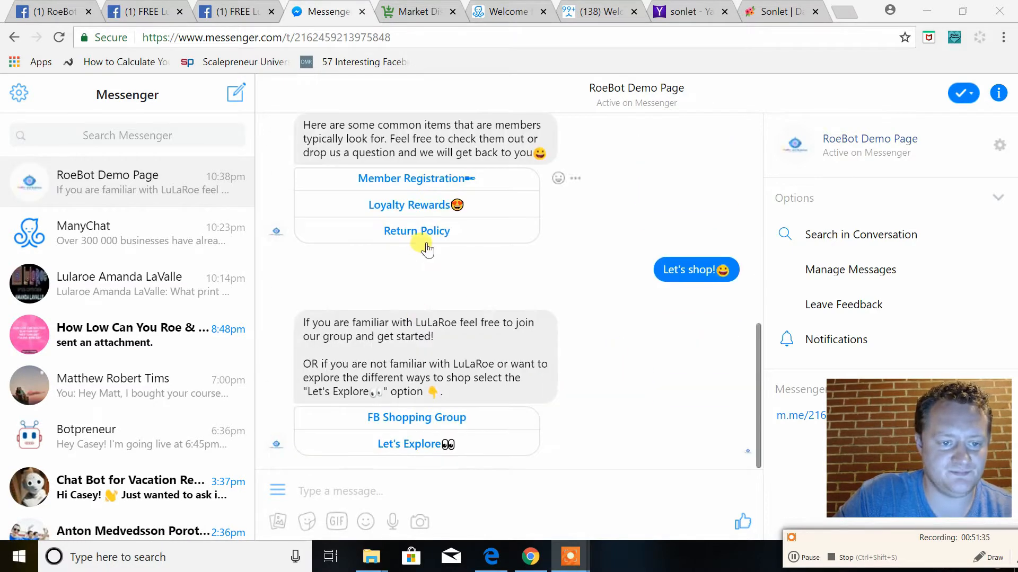
Test the "Let's Explore" branch by choosing "Shop Live Shows!" and replying "I want to shop now!"
left_click(421, 443)
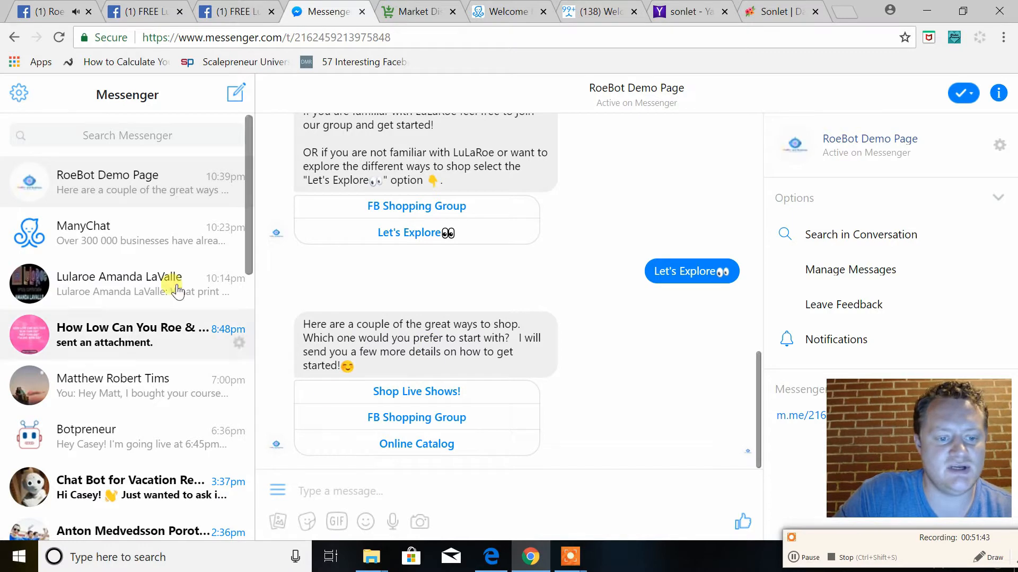
left_click(420, 391)
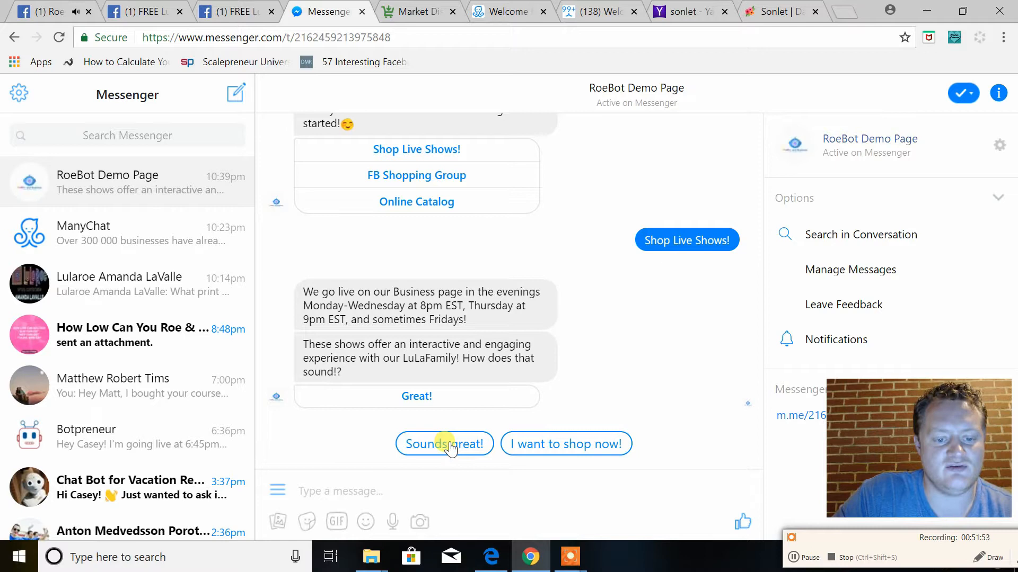
left_click(542, 445)
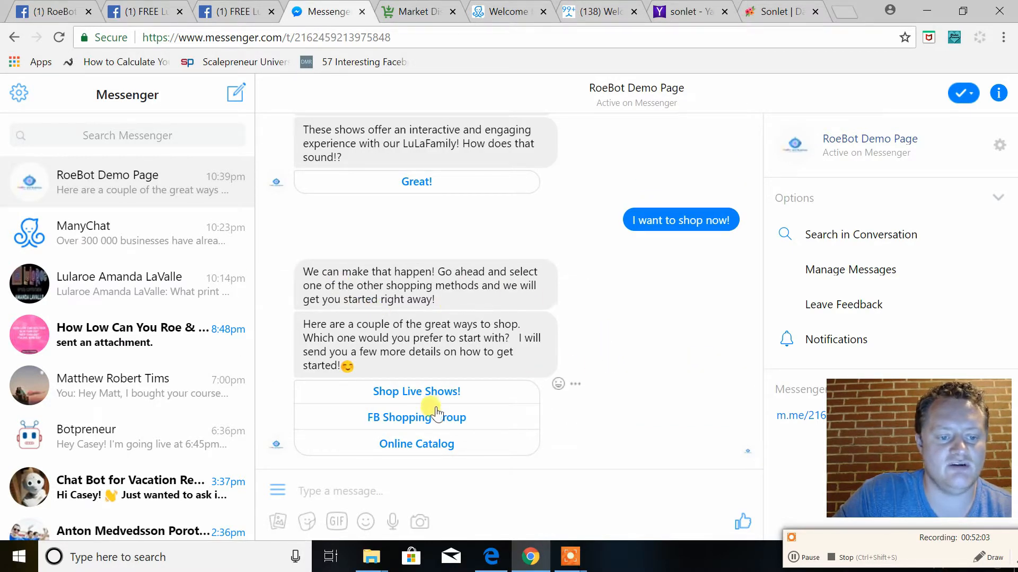
Choose "Online Catalog" in the conversation, test its "Open Online Catalog" link, and return to Messenger
left_click(411, 449)
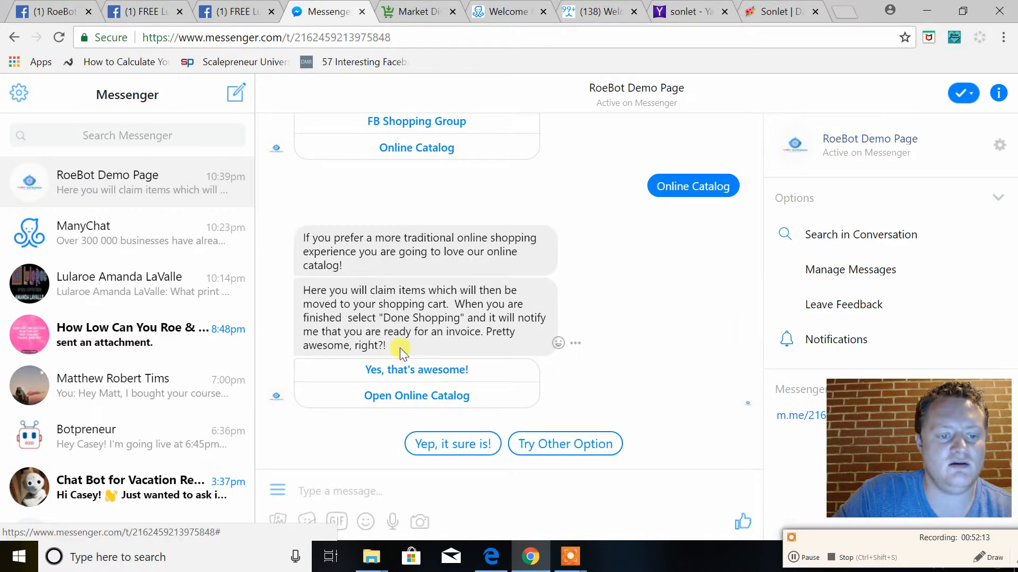
left_click(406, 396)
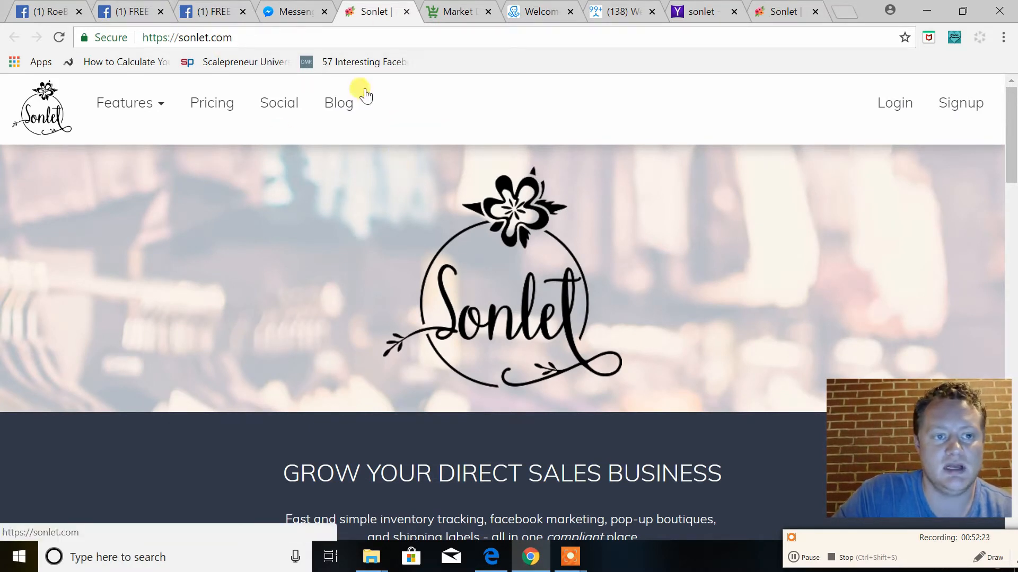
left_click(300, 15)
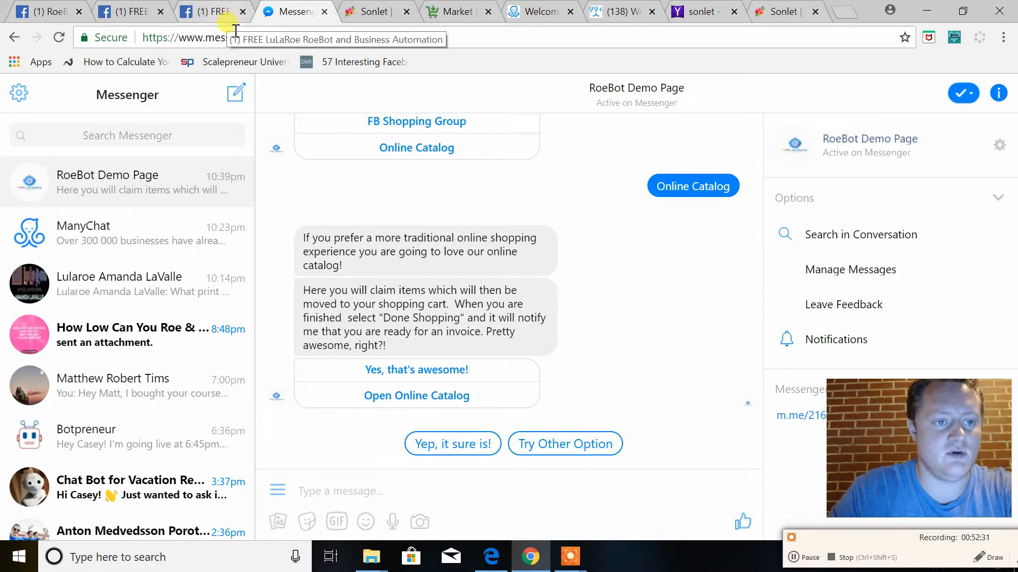
Switch to ManyChat and open the Default Reply automation's flow for editing
left_click(530, 12)
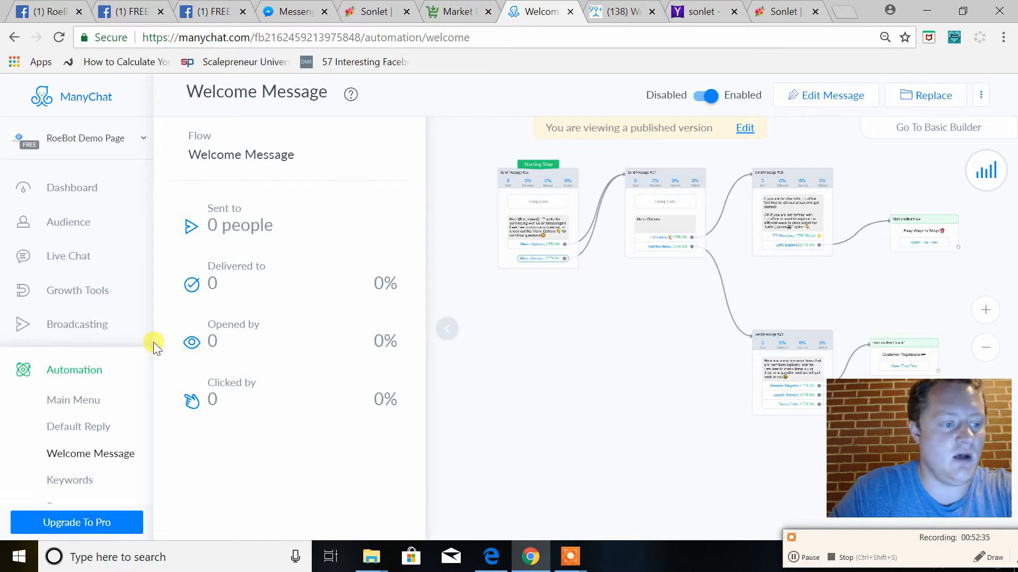
left_click(86, 434)
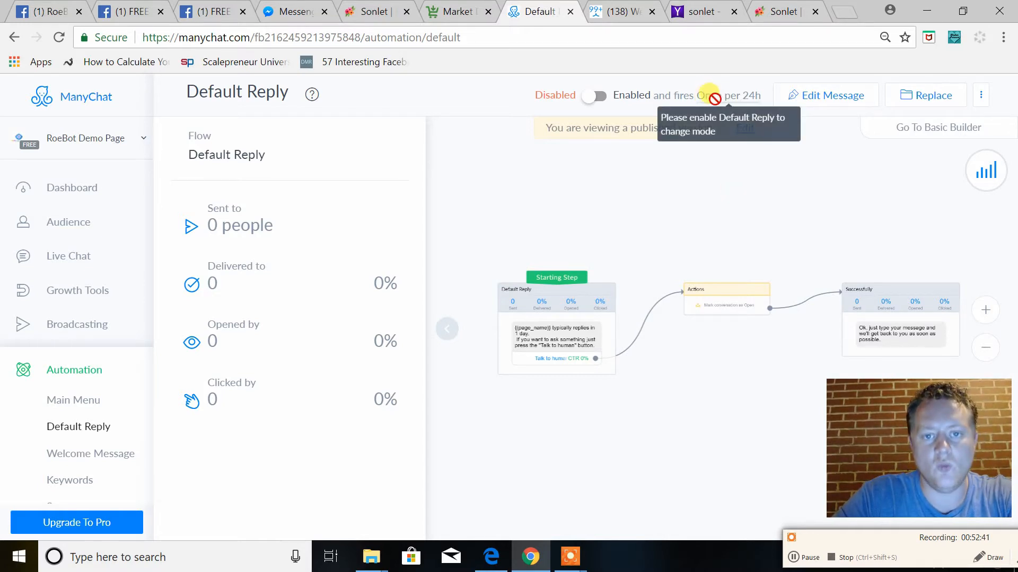
left_click(807, 95)
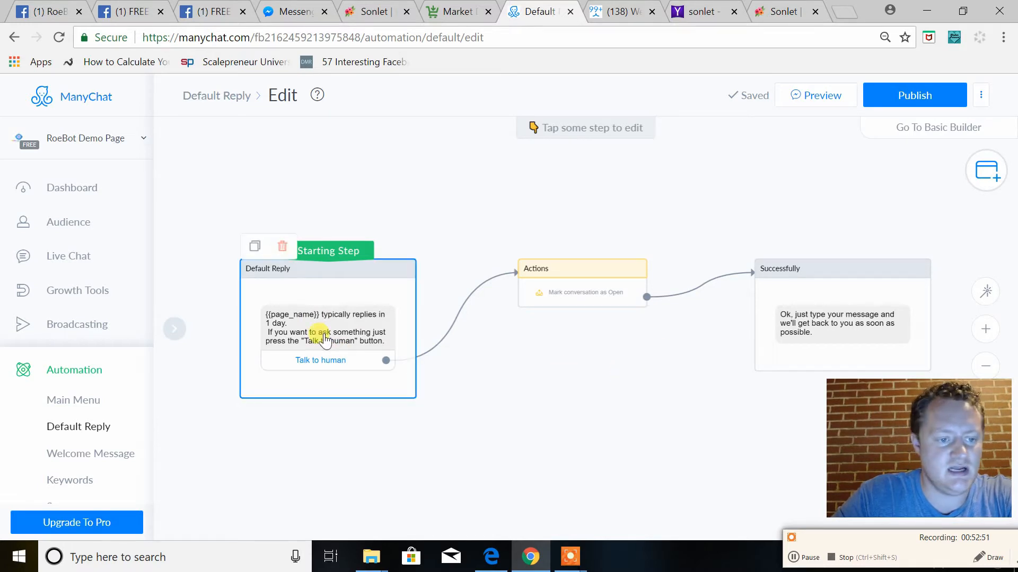
Open the Default Reply starting step and examine the flow through to the Successfully message
left_click(283, 320)
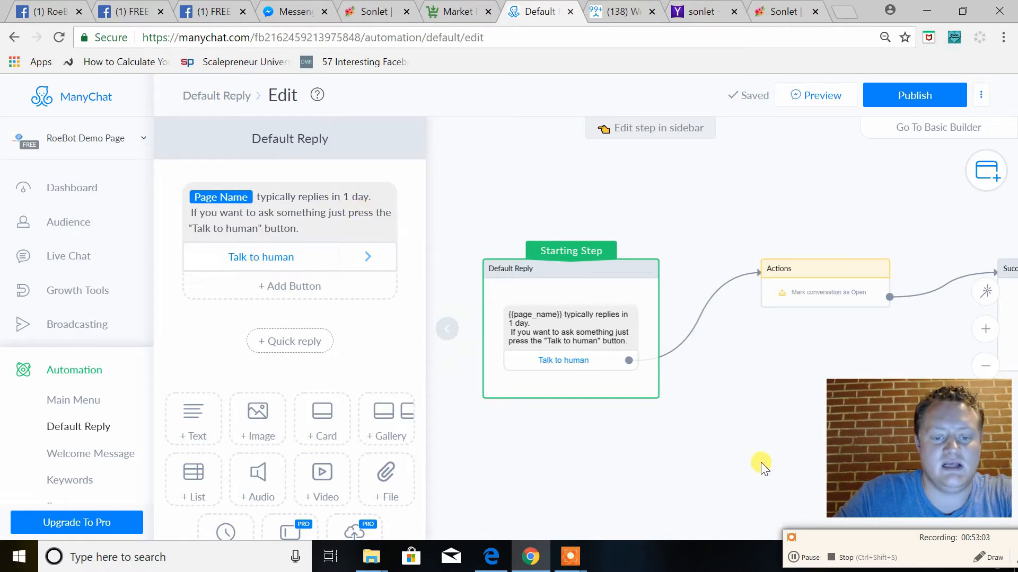
left_click_drag(791, 426, 652, 423)
left_click_drag(768, 370, 602, 354)
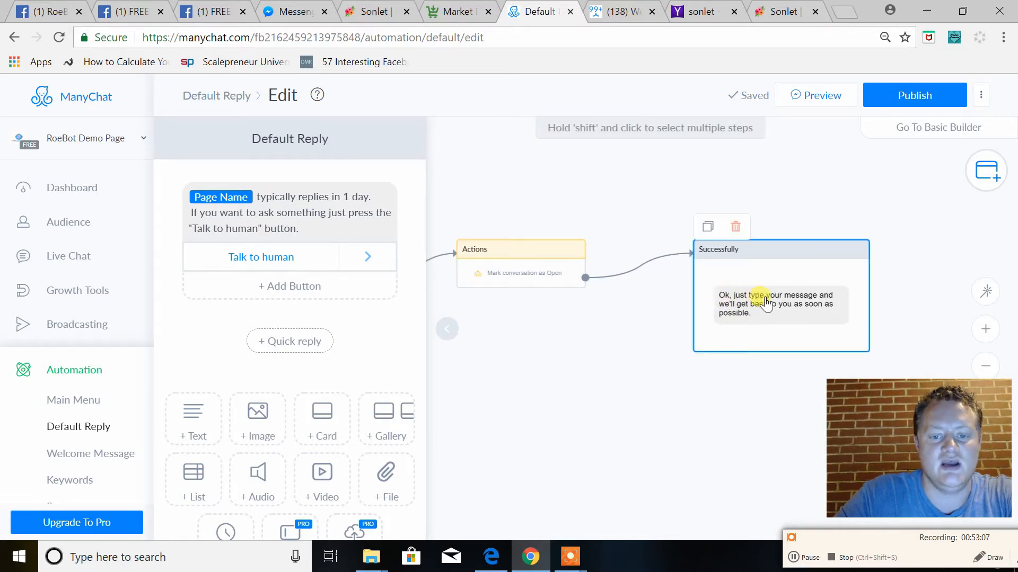
left_click_drag(588, 393, 785, 352)
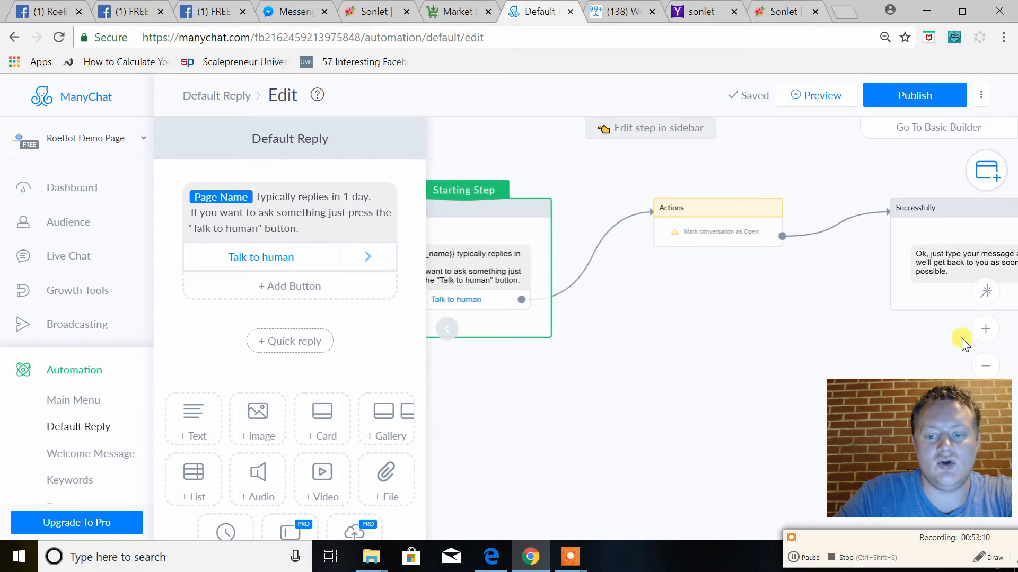
left_click(985, 369)
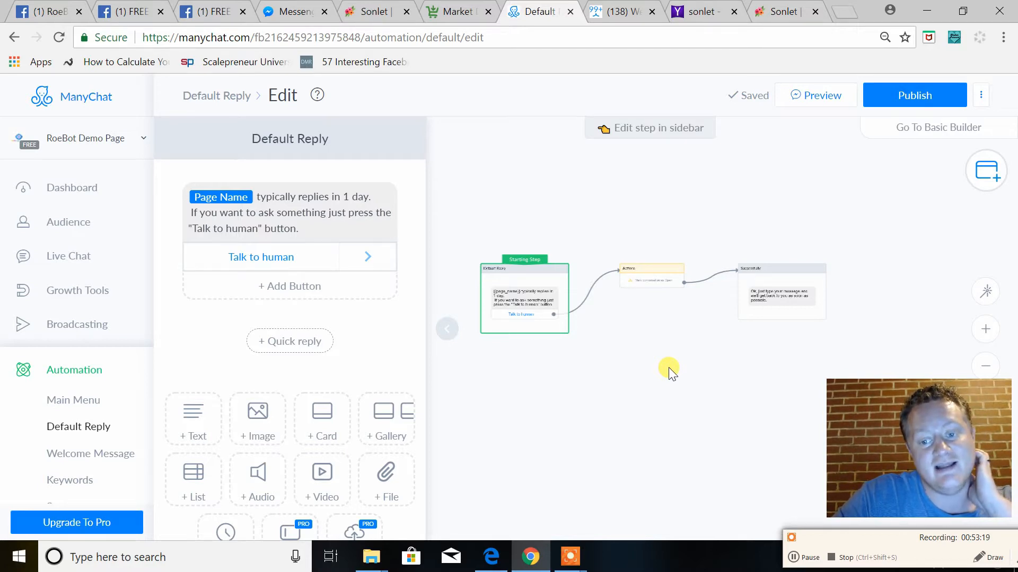
Add a Notify Admins action to the Actions step, notifying 1 person via Messenger & E-mail
left_click(645, 285)
left_click(645, 281)
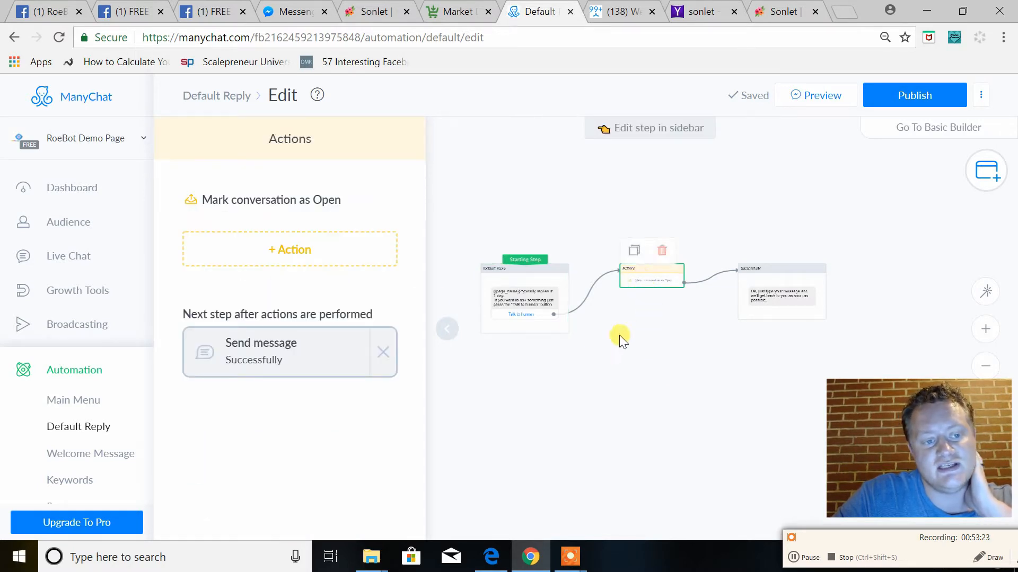
left_click(318, 263)
left_click(266, 413)
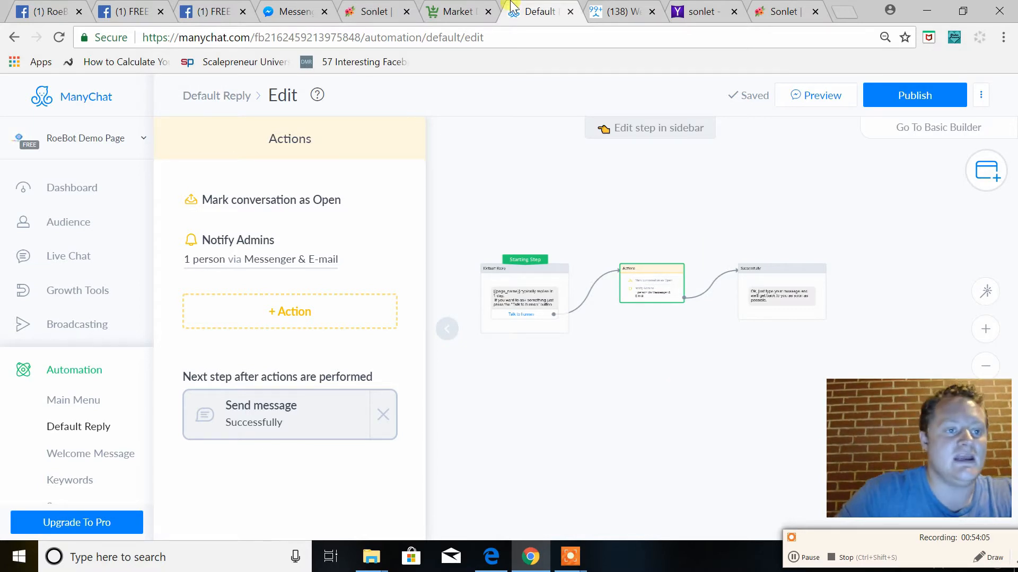
Switch to Messenger and review the bot's admin notifications in the LuLaRoe business page's conversation
left_click(318, 11)
left_click(105, 279)
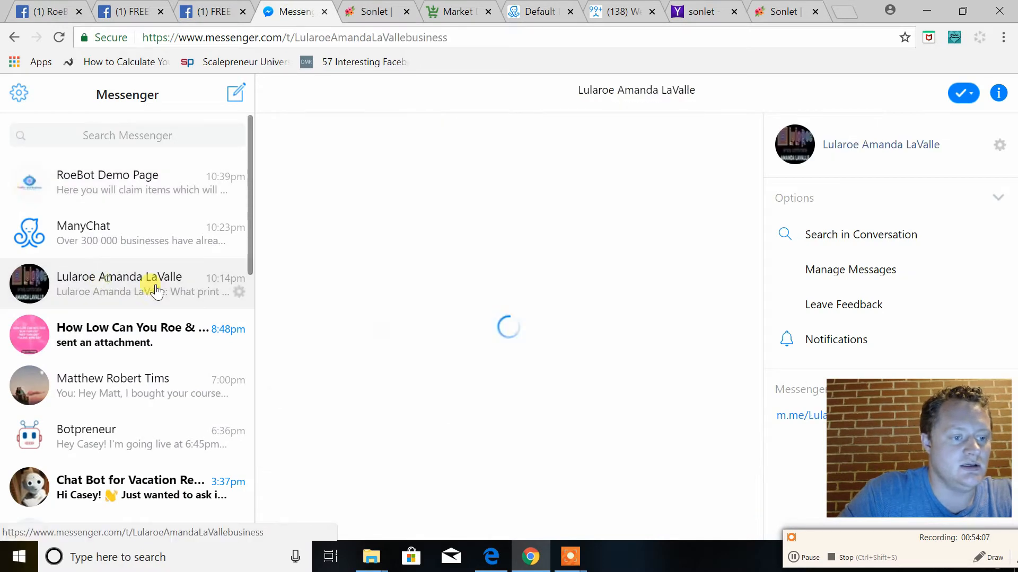
scroll(532, 400, "up", 10)
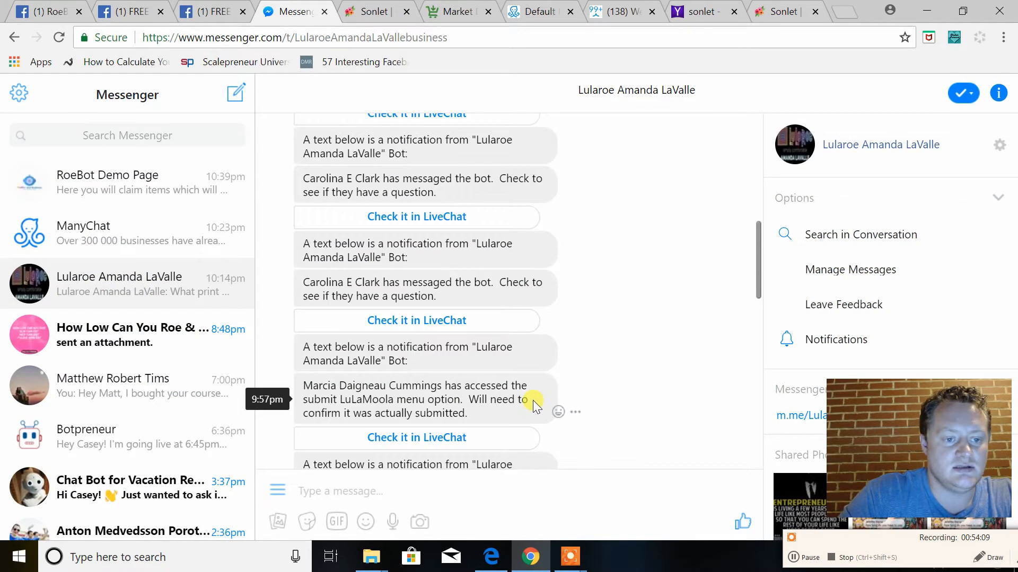
Examine the bot's notifications about subscriber messages and submitted LuLaMoola in the business page's conversation
scroll(546, 291, "down", 2)
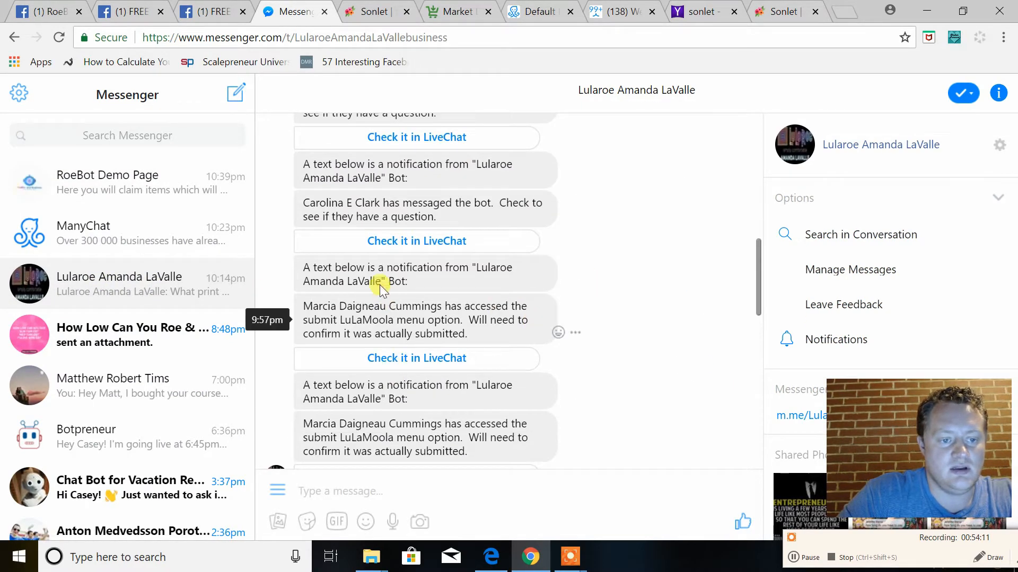
scroll(379, 377, "down", 3)
scroll(410, 246, "up", 2)
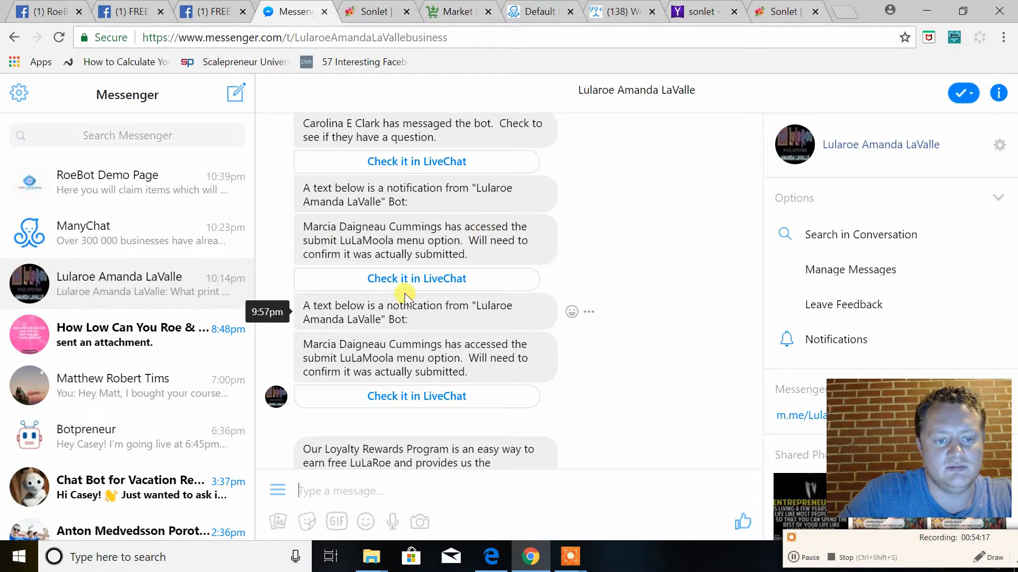
scroll(393, 357, "down", 3)
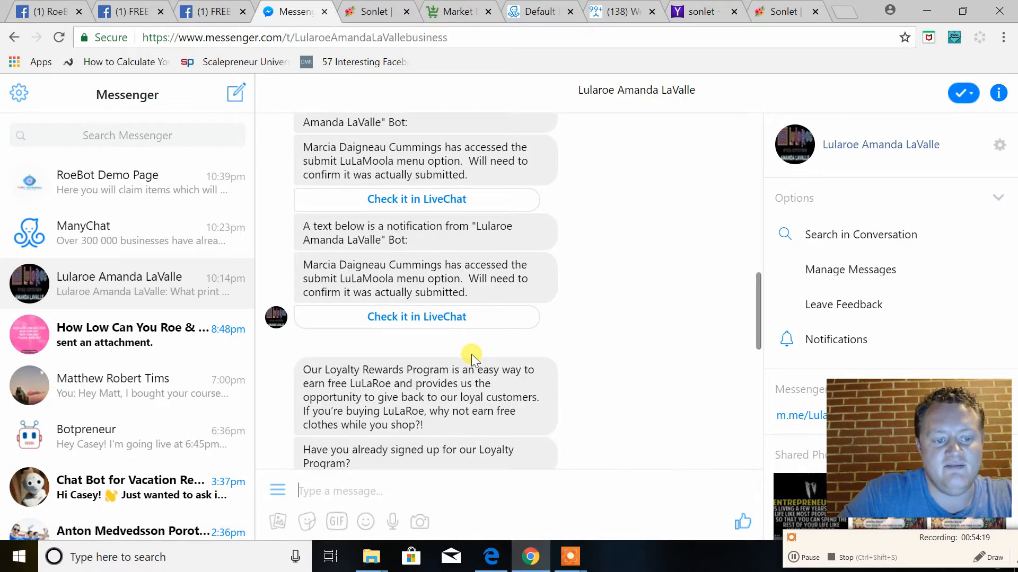
scroll(472, 354, "down", 3)
scroll(435, 304, "up", 7)
scroll(430, 297, "up", 4)
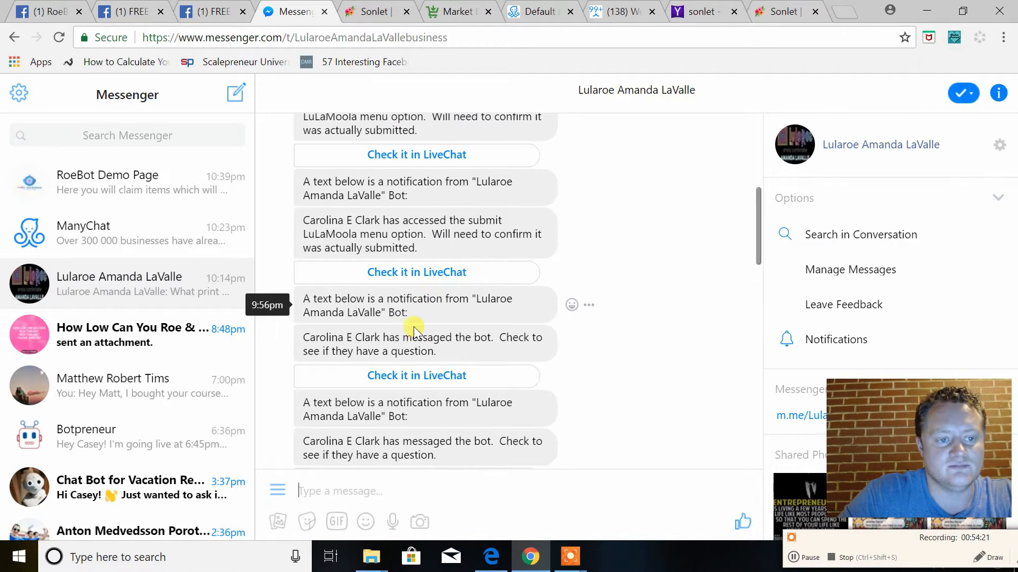
Open a subscriber's Live Chat conversation from a "has messaged the bot" notification, read its message history and close it
left_click(409, 377)
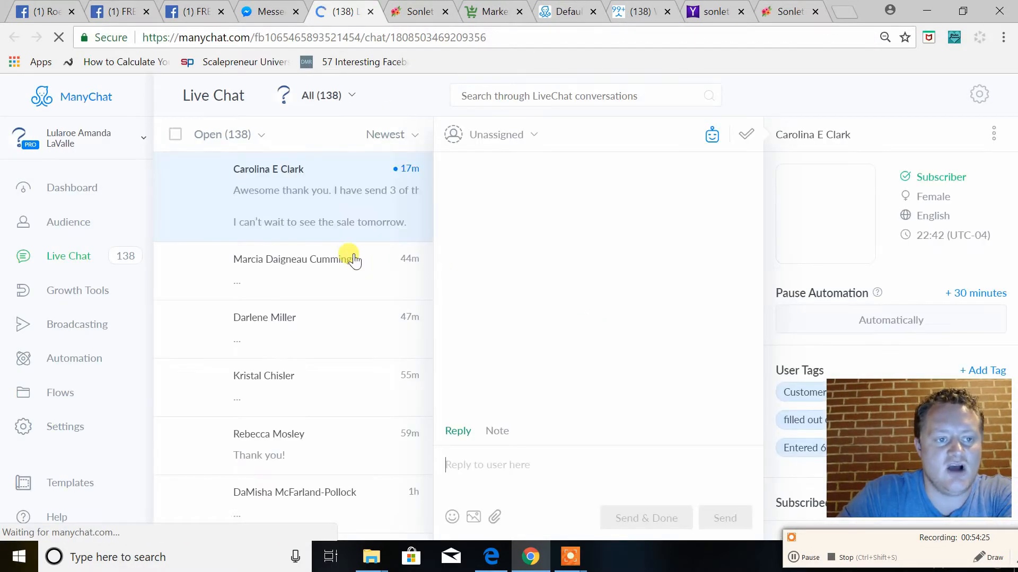
scroll(615, 386, "up", 5)
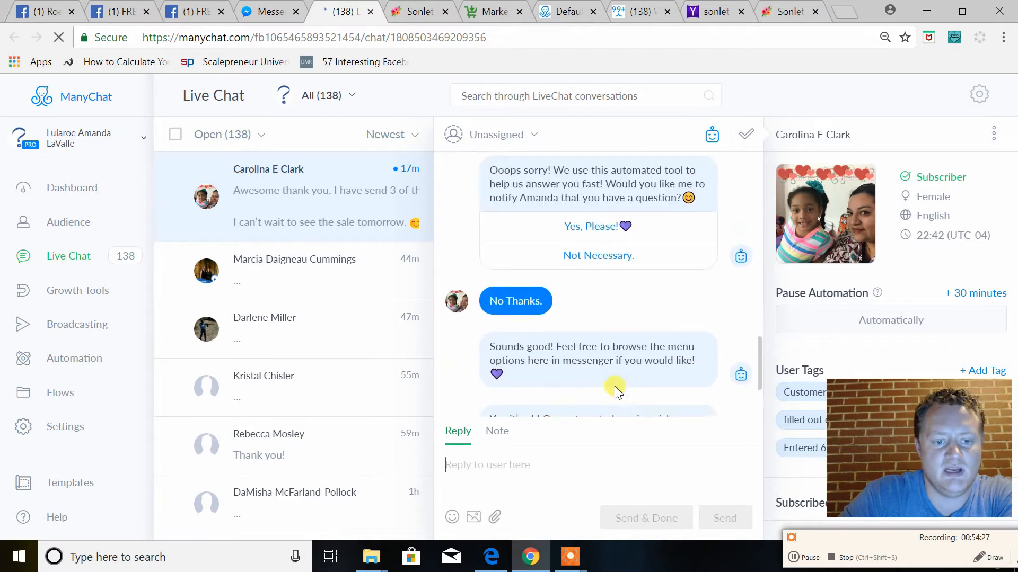
scroll(615, 385, "down", 6)
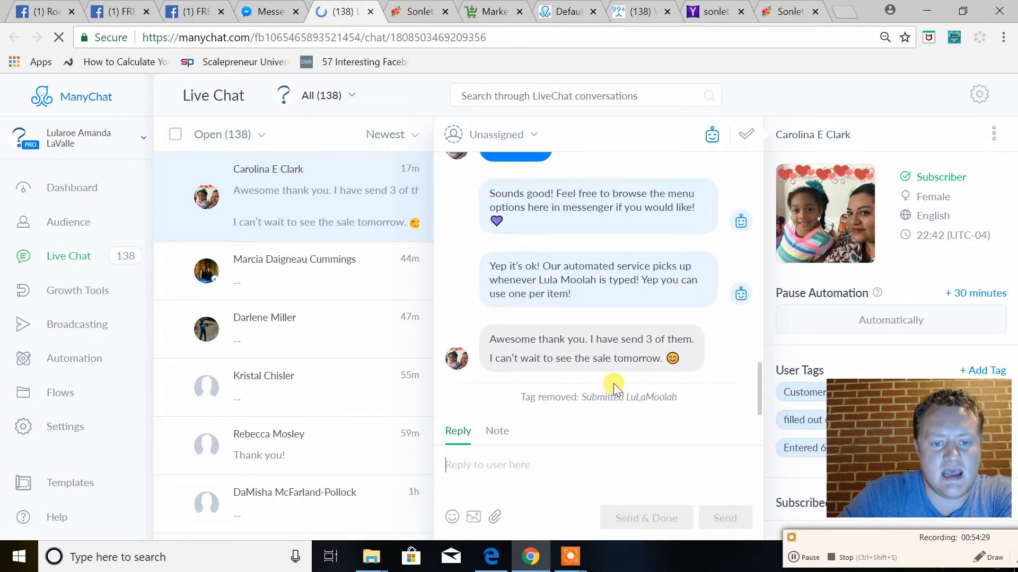
scroll(613, 386, "up", 10)
scroll(613, 391, "up", 5)
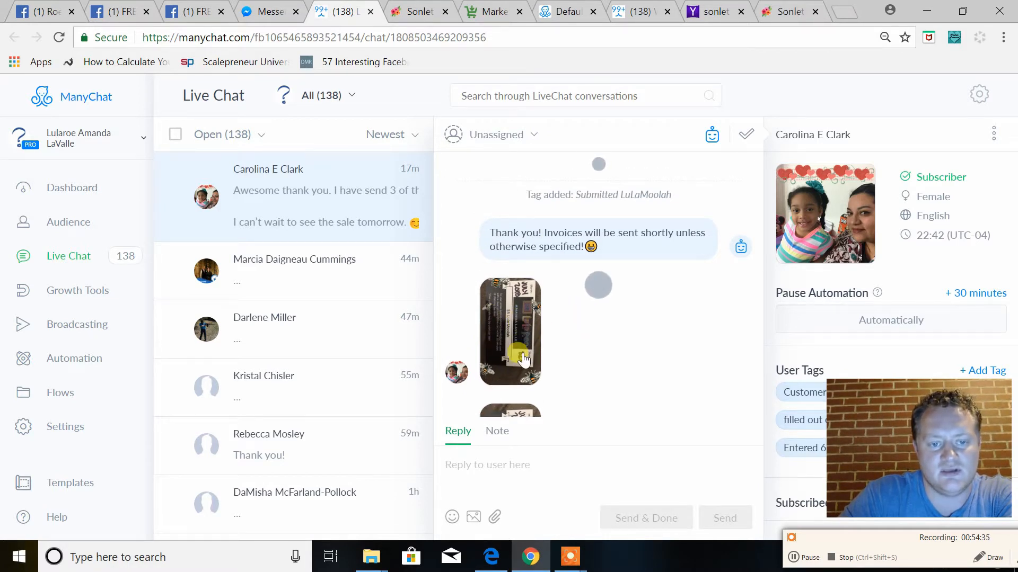
left_click(371, 11)
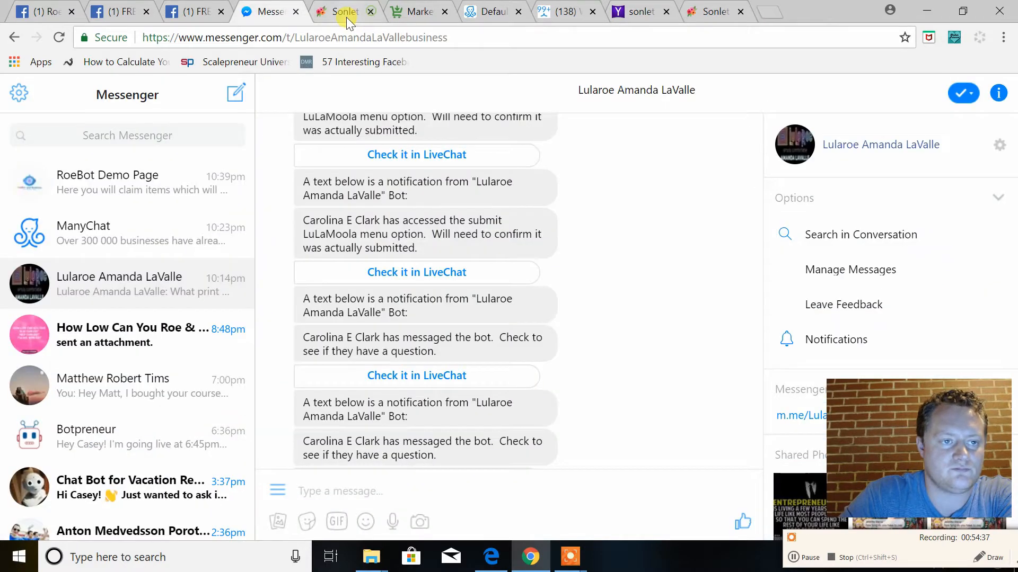
Switch to ManyChat and remove the Notify Admins action from the Default Reply's Actions step
left_click(470, 15)
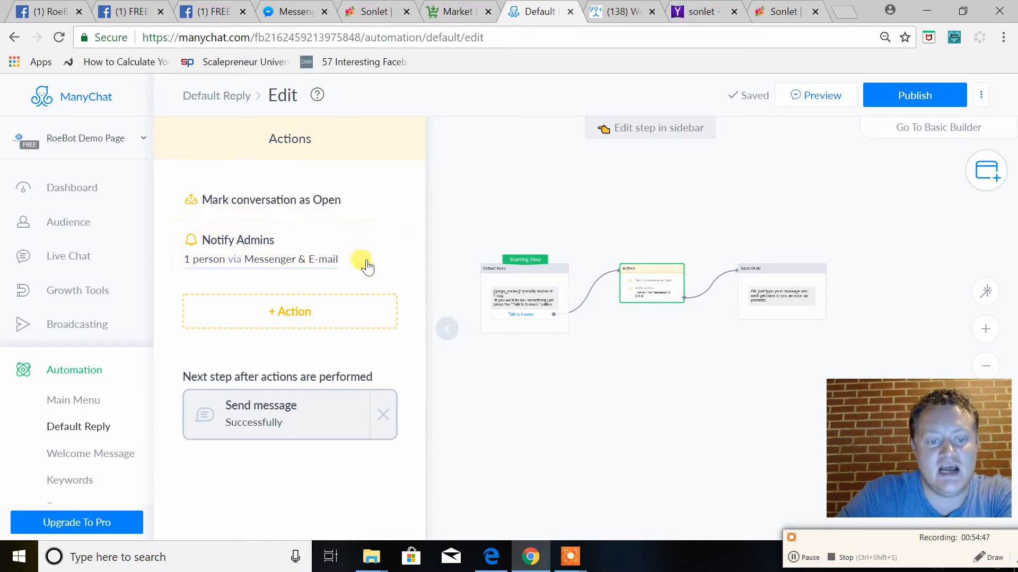
left_click(390, 244)
left_click(626, 156)
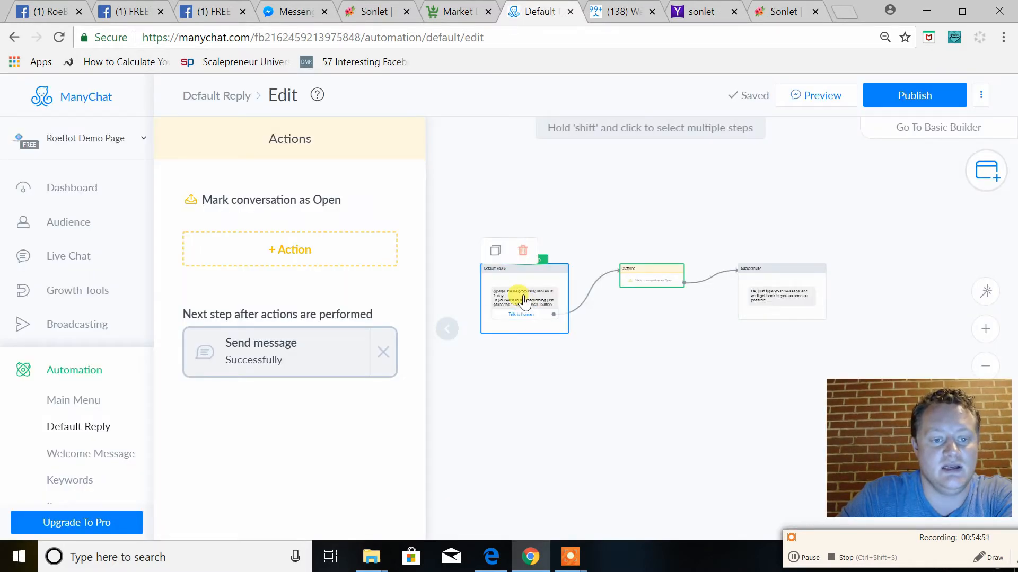
Replace the Default Reply starting message's text with "Hey" followed by the First Name variable
left_click(518, 293)
left_click_drag(316, 231, 196, 179)
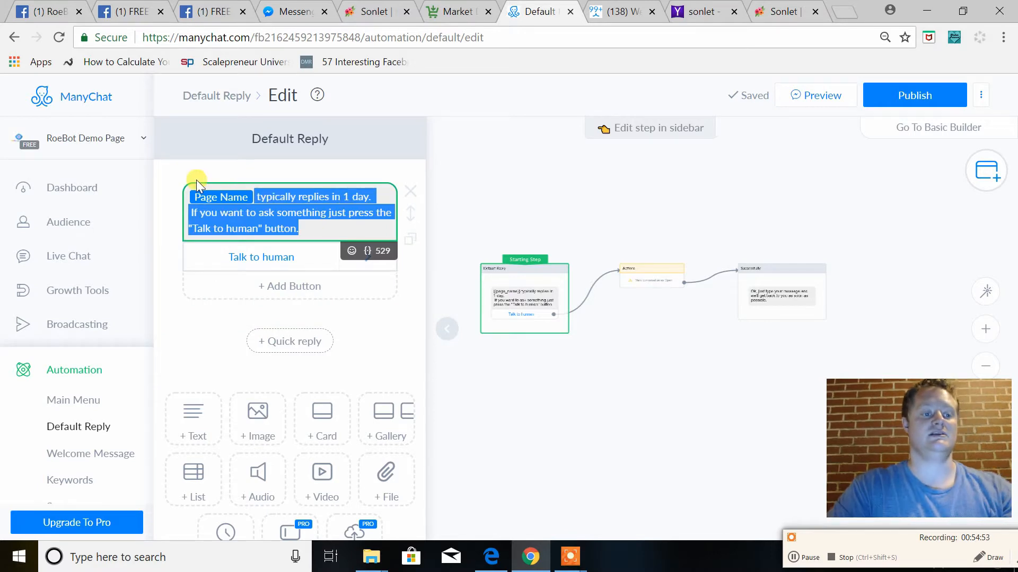
type("Hey {{")
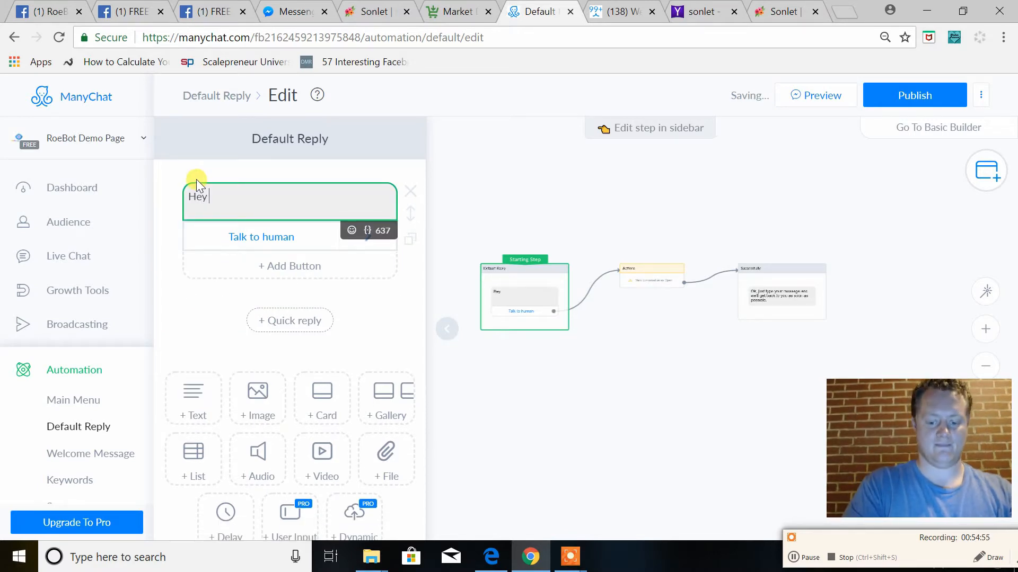
key("Return")
Continue the greeting with "! We use the awesome tool to help us answer your questions quickly when we are not around."
type("! WE")
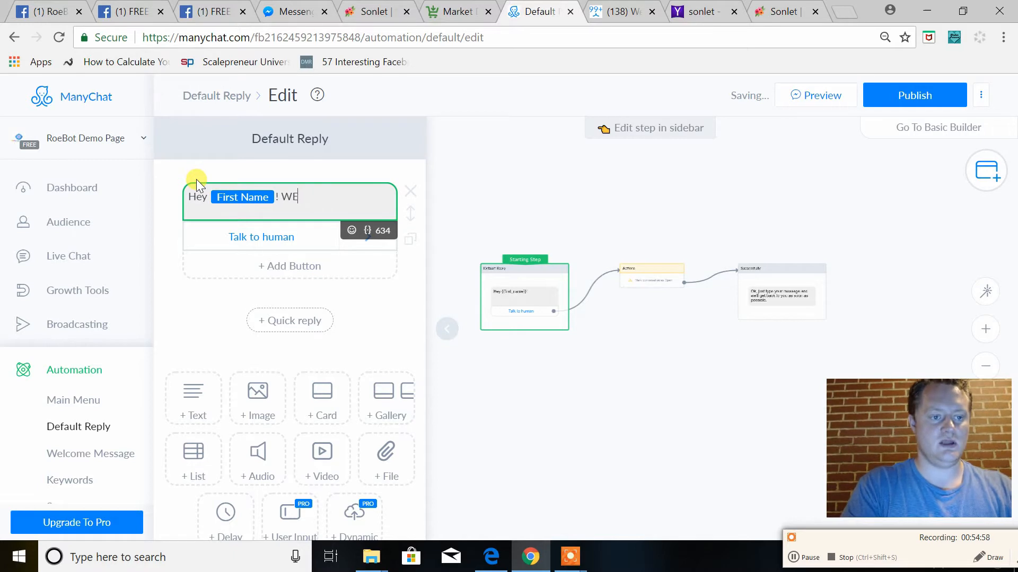
key("BackSpace")
type("e use ")
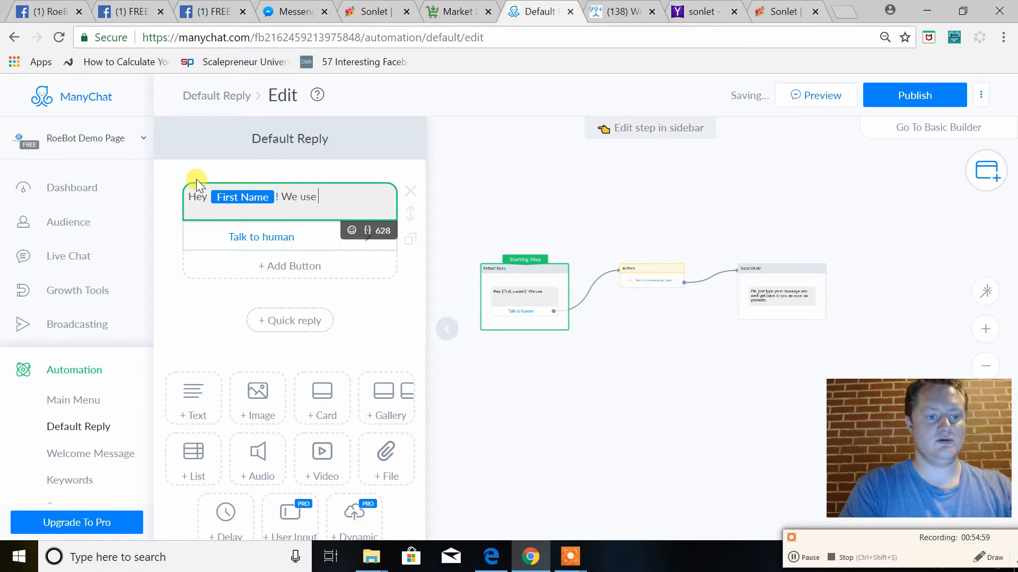
type("the awesome tool")
key("BackSpace")
key("BackSpace")
type("ol to help up")
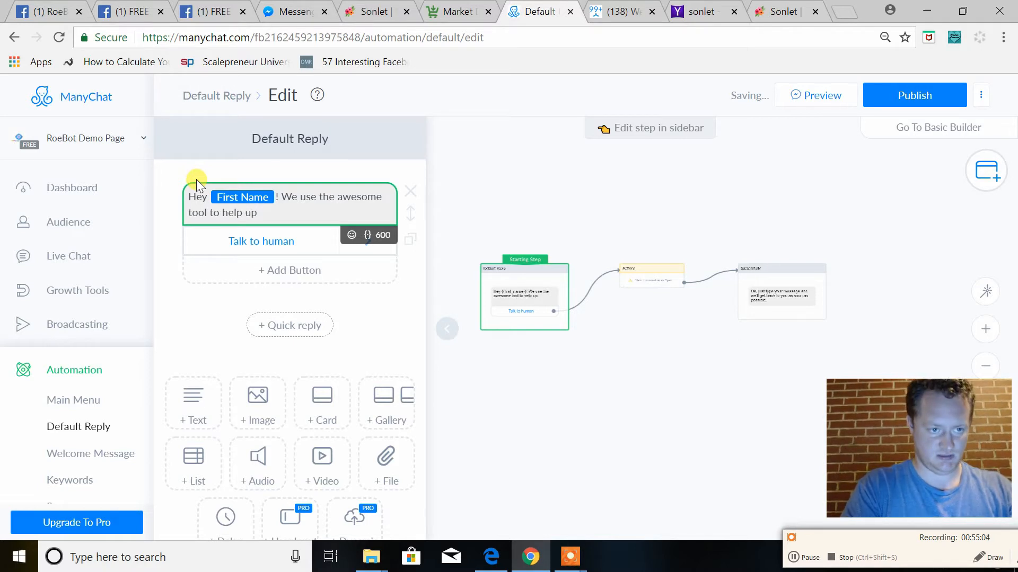
key("BackSpace")
type("s")
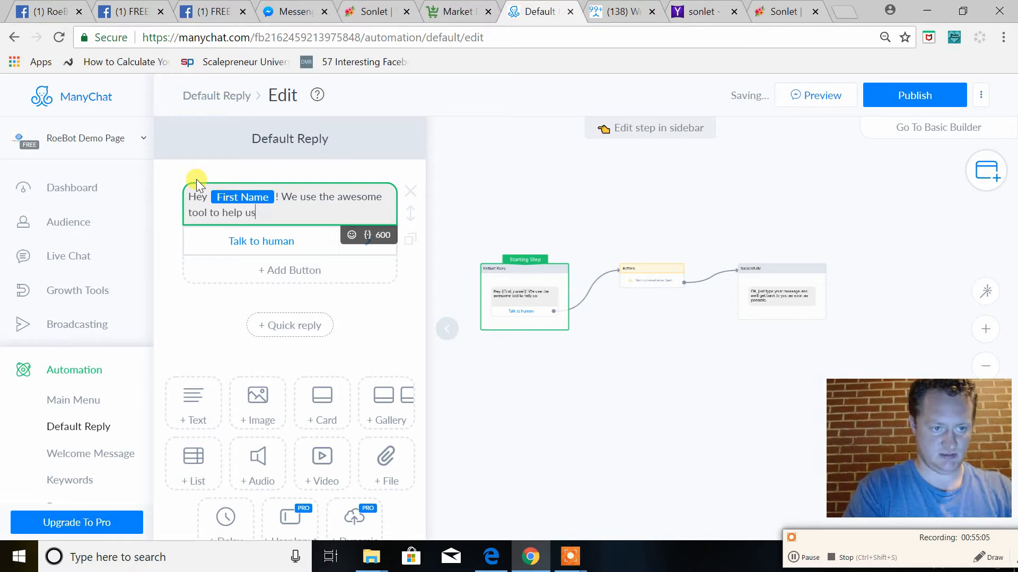
type(" answer your qyes")
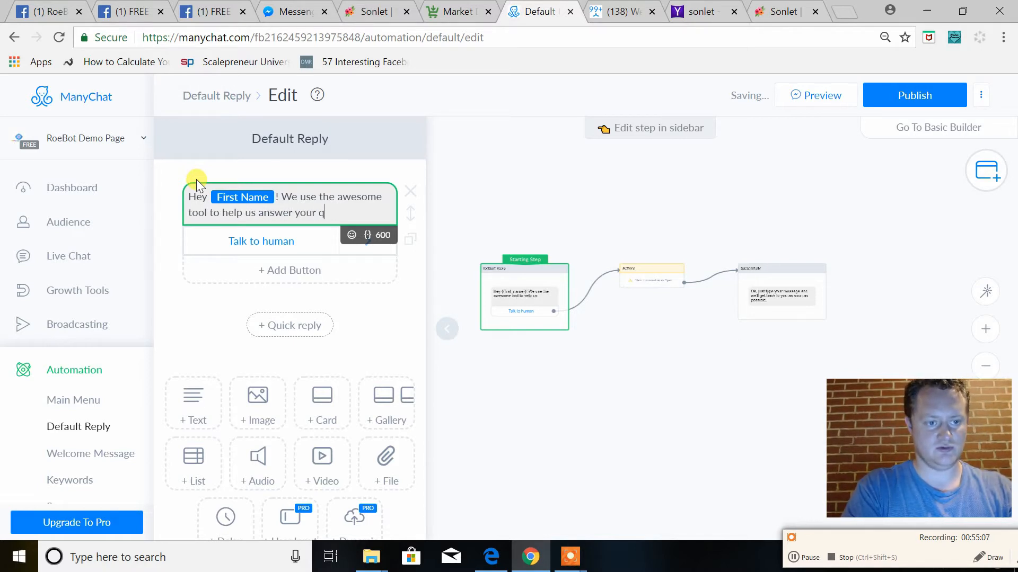
key("BackSpace")
key("BackSpace")
key("BackSpace")
type("uestions quickly")
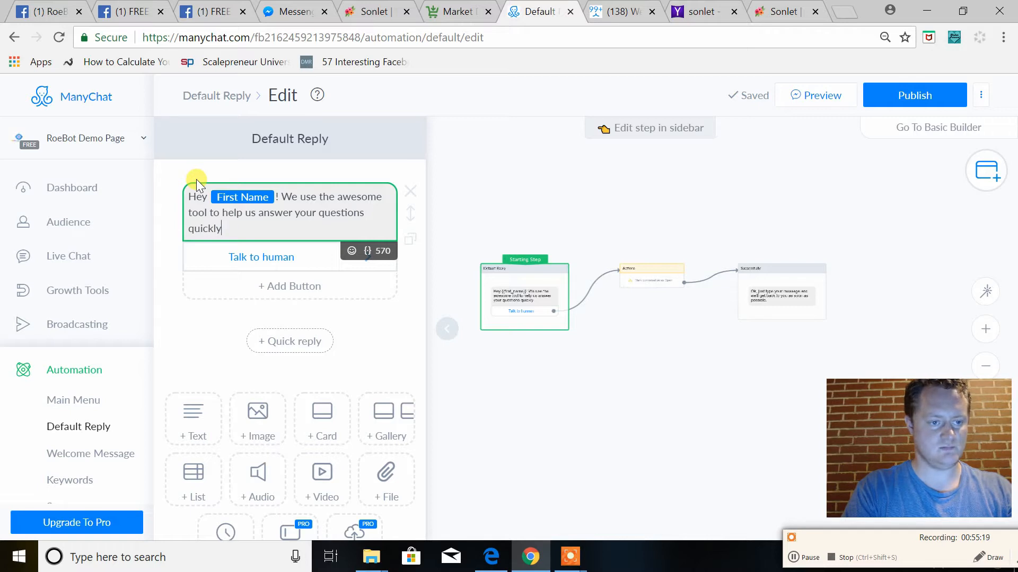
type("when we ")
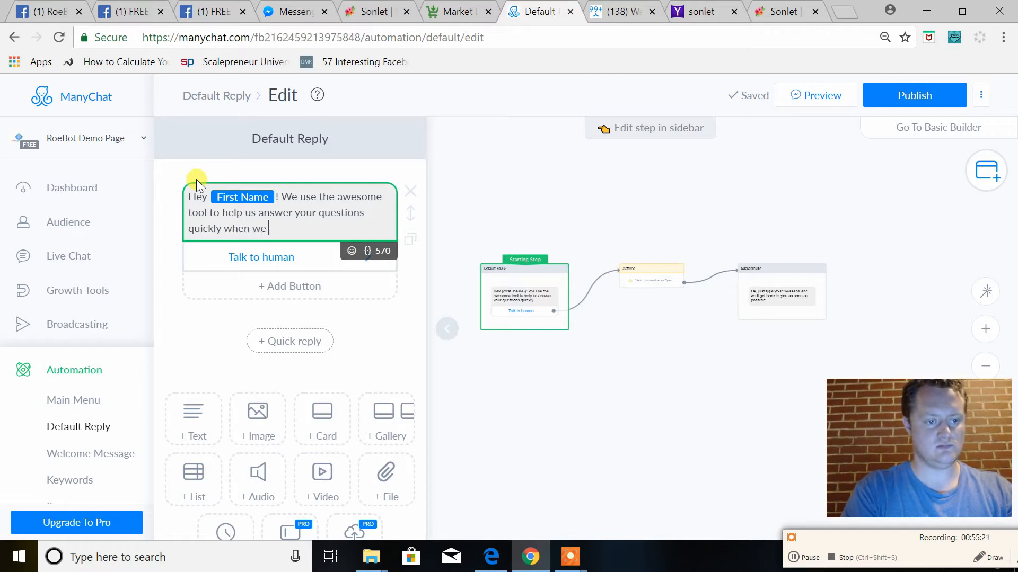
type("are not around")
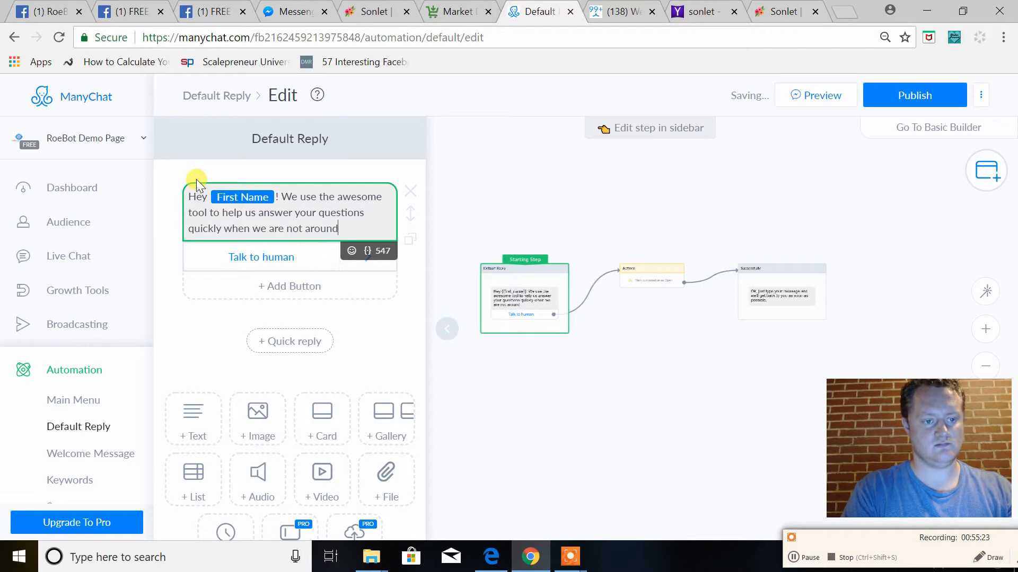
type(".")
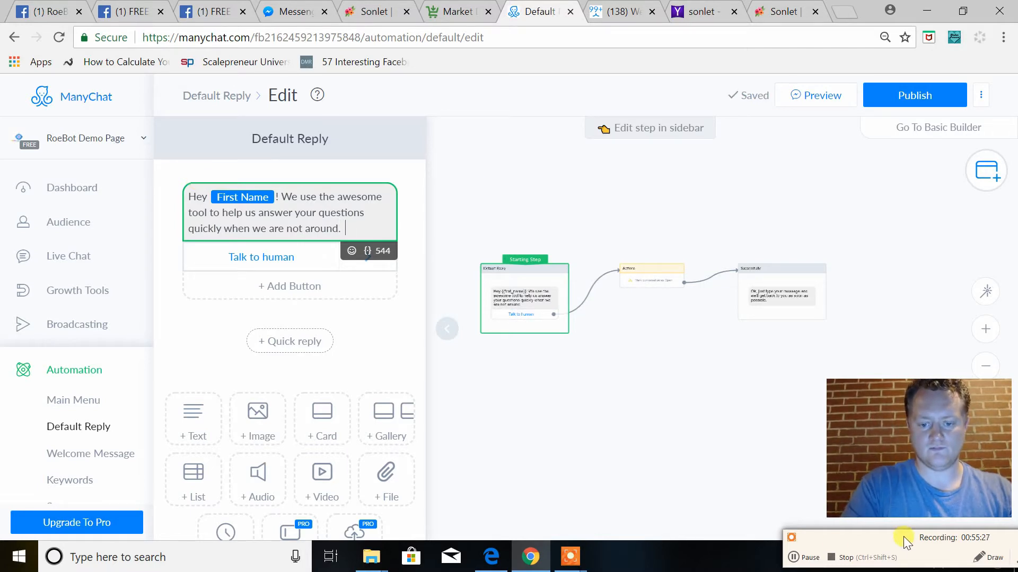
left_click(806, 555)
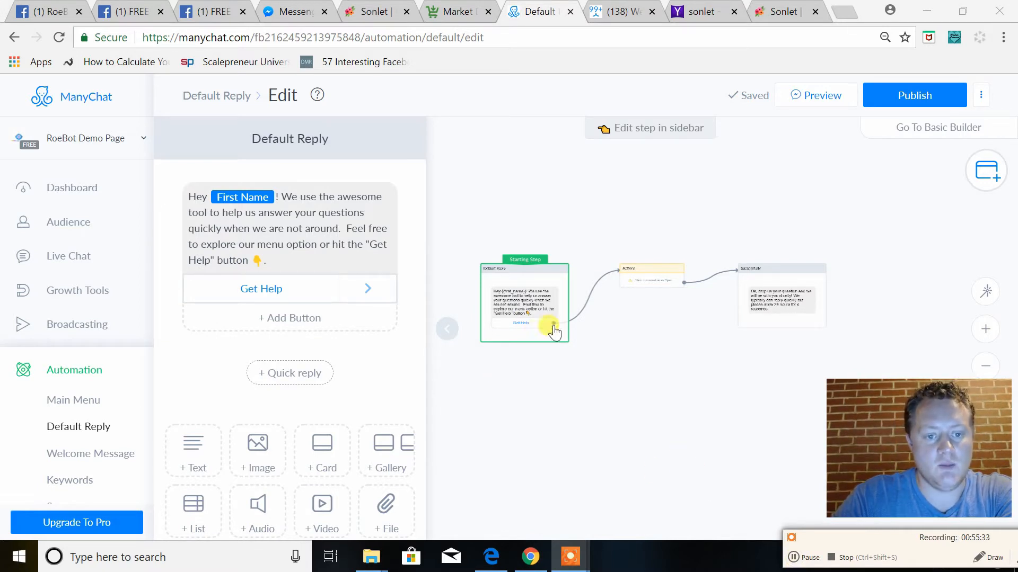
Open the Actions step to check its actions and publish the Default Reply flow
mouse_move(526, 317)
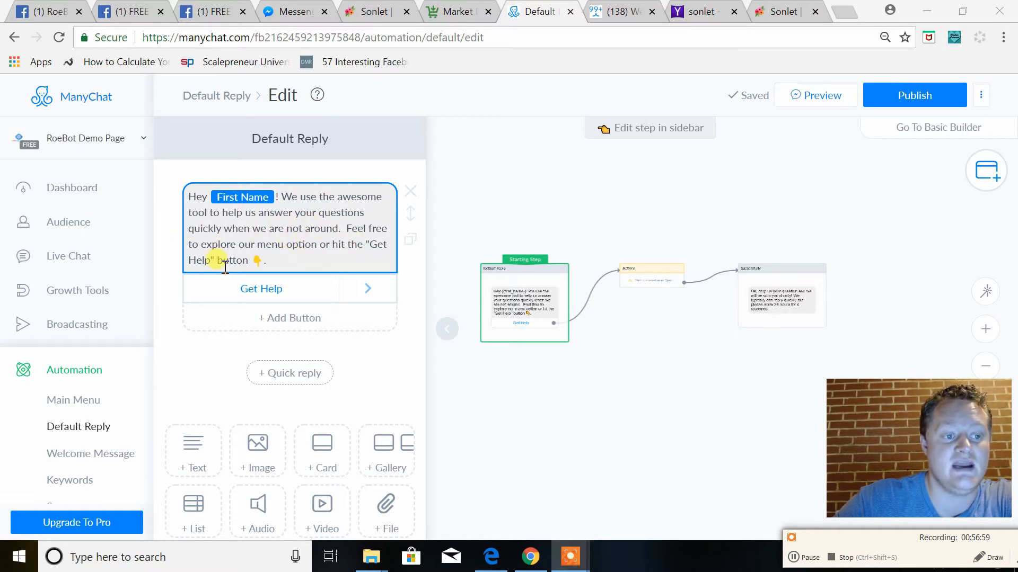
left_click(652, 276)
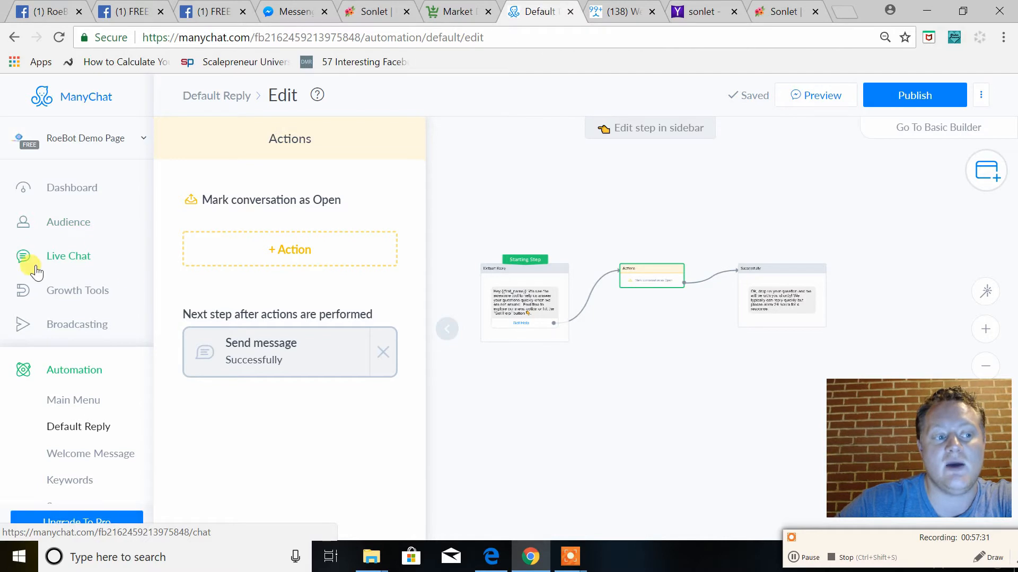
mouse_move(638, 275)
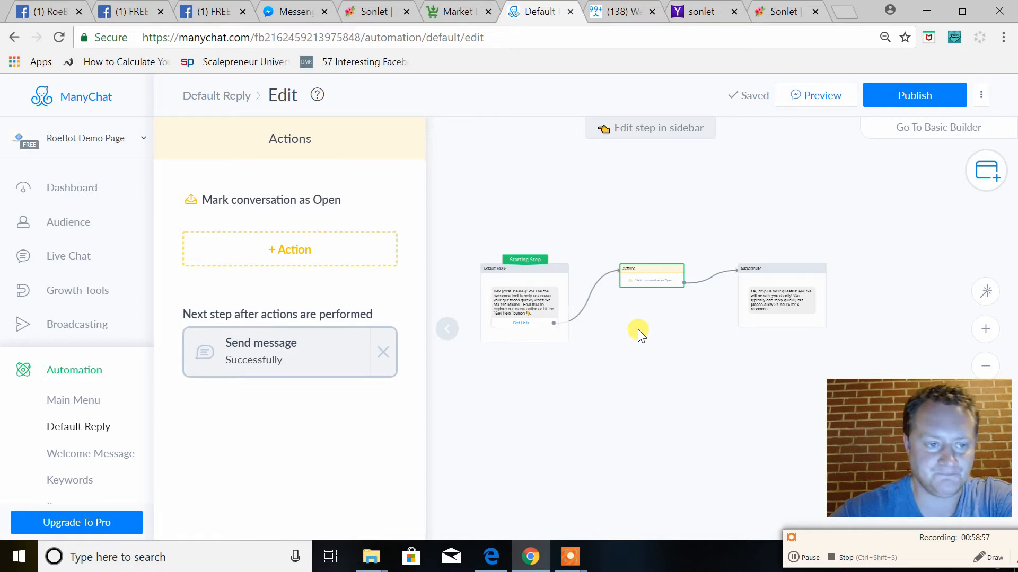
left_click(914, 100)
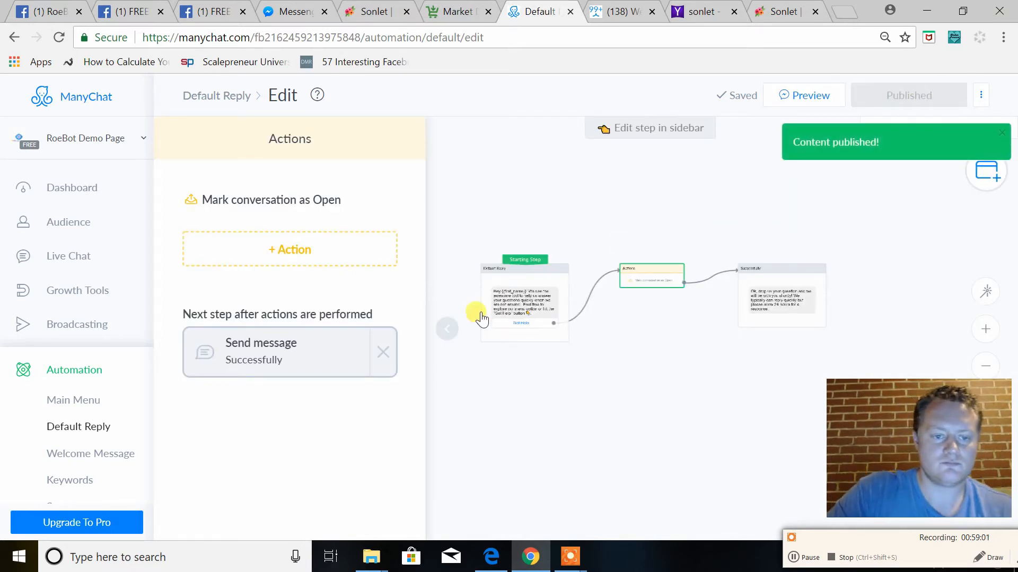
Switch to Messenger and send "what up!" in the RoeBot Demo Page conversation to test the Default Reply
left_click(283, 16)
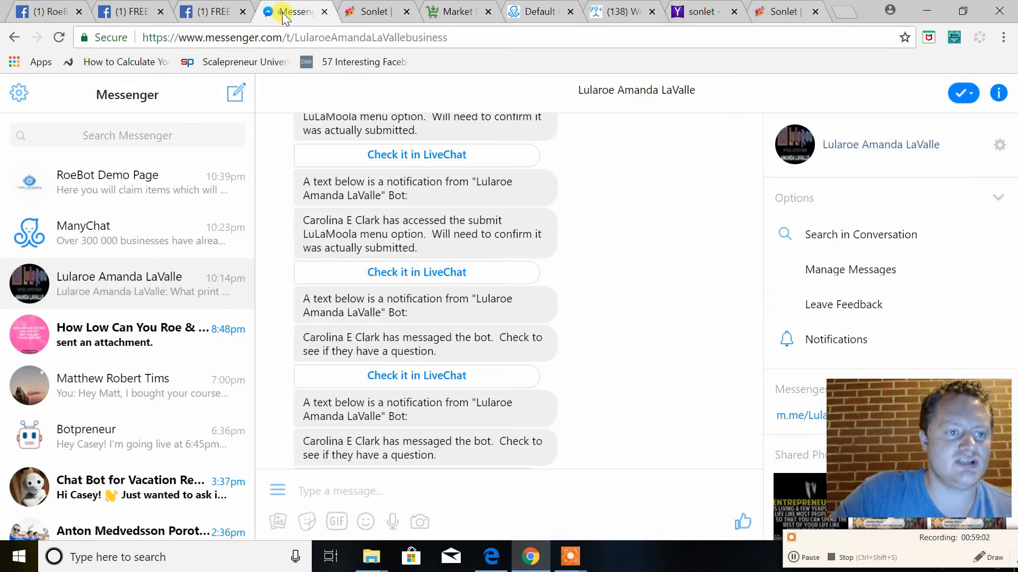
left_click(129, 199)
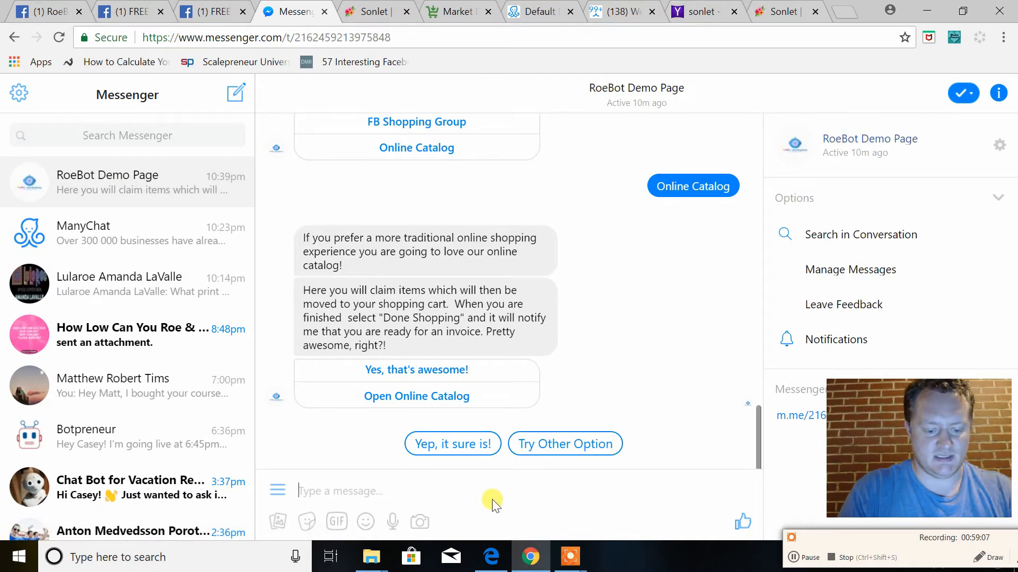
type("what up!")
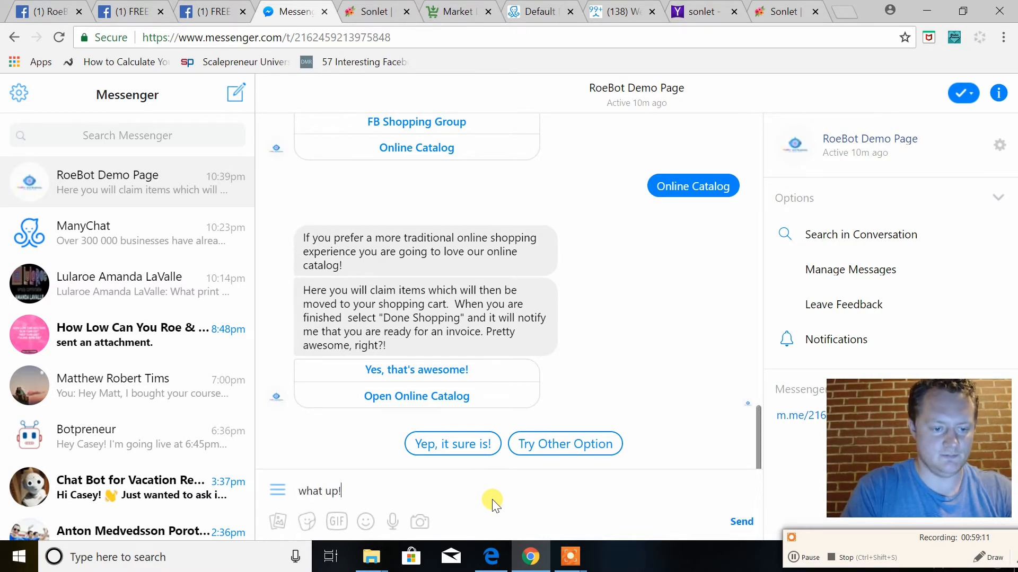
key("Return")
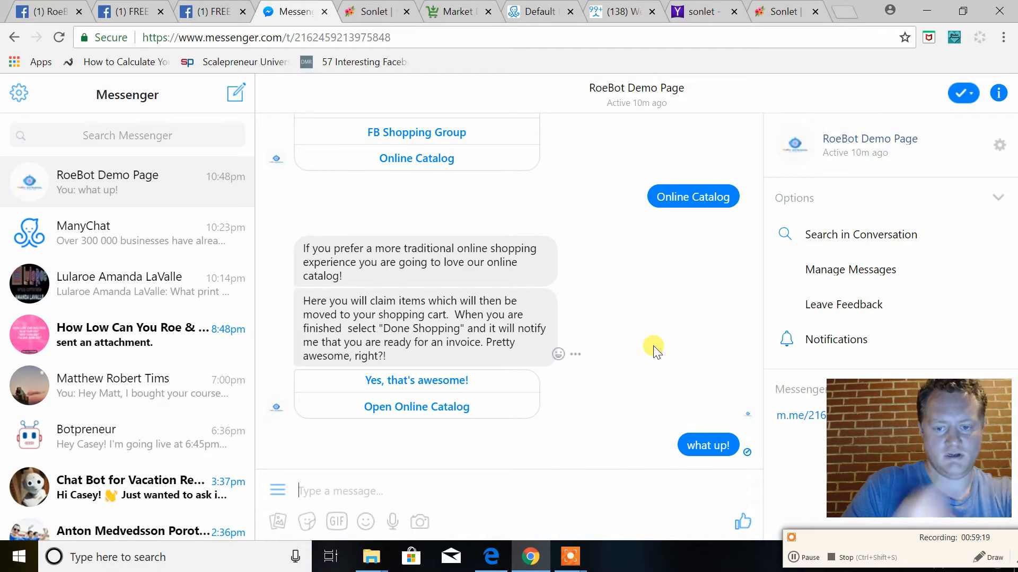
Switch to ManyChat, return to the Default Reply overview and enable the automation
left_click(530, 11)
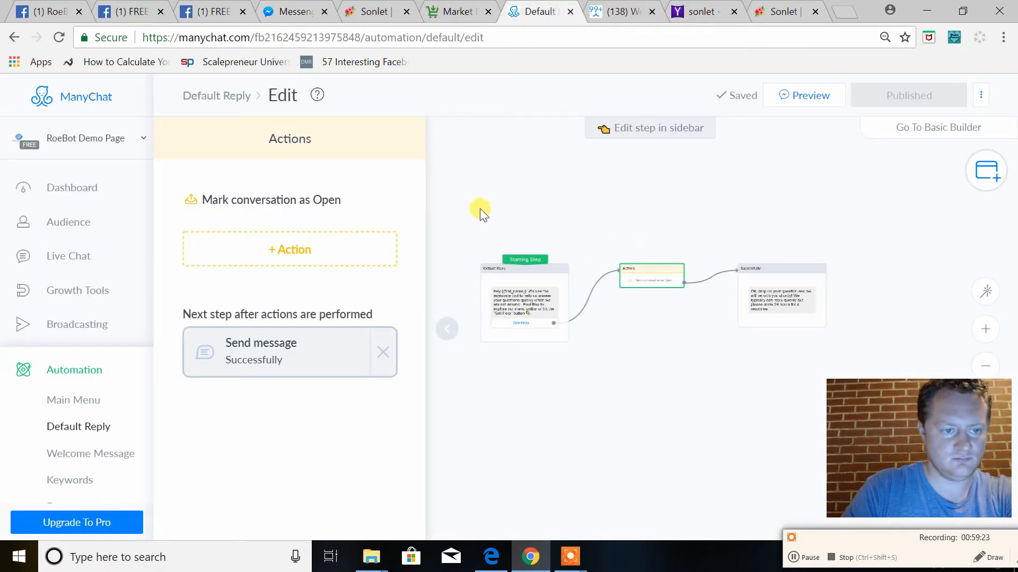
left_click(228, 98)
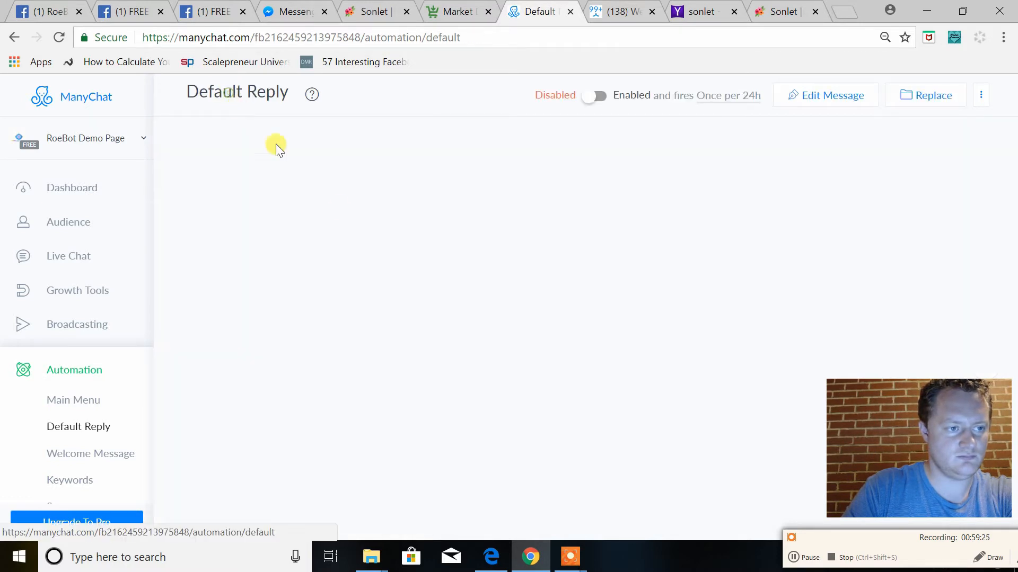
left_click(598, 98)
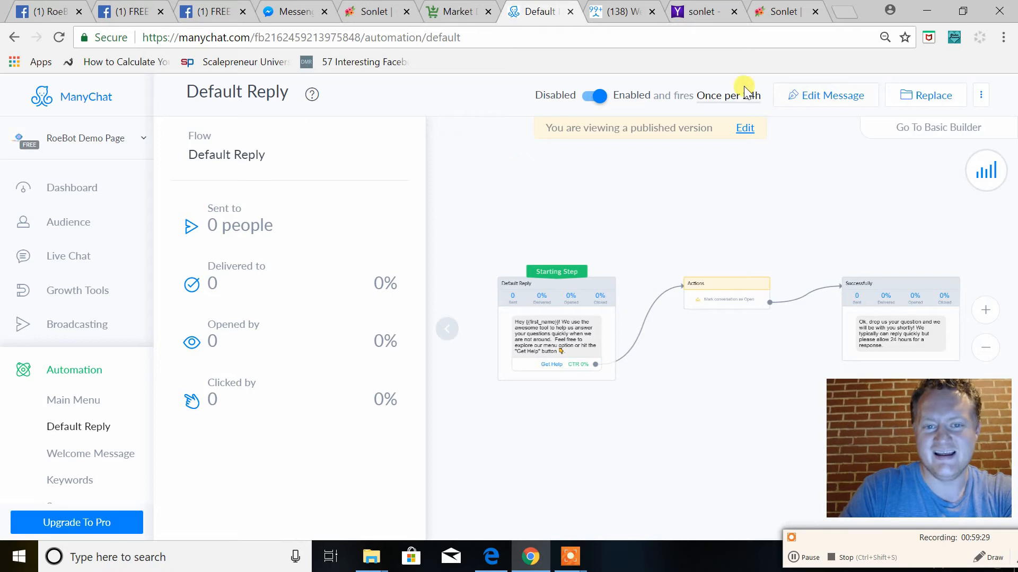
Switch to Messenger, send "what up!" again to RoeBot Demo Page and choose Get Help in the automated reply
left_click(295, 11)
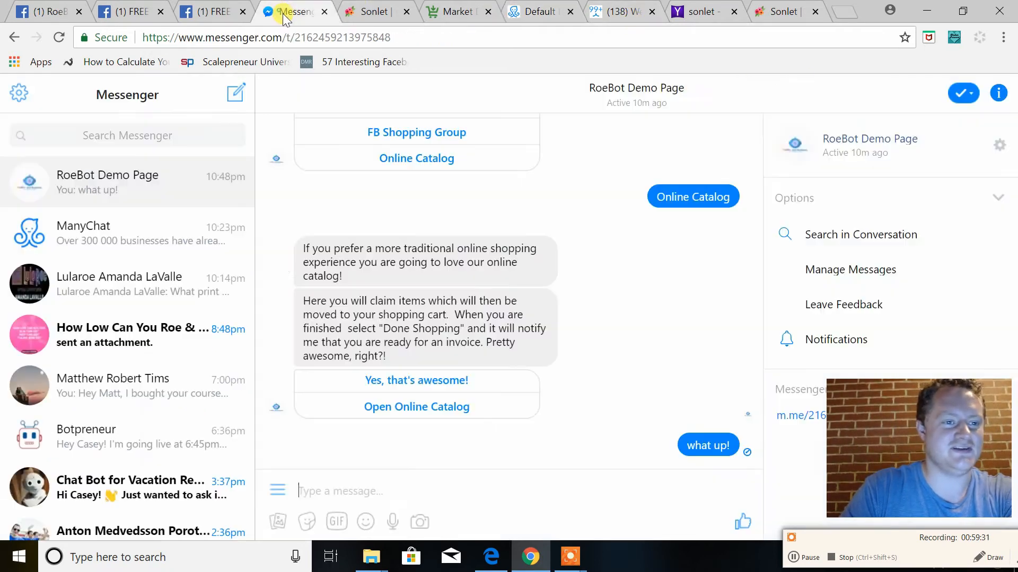
type("what ")
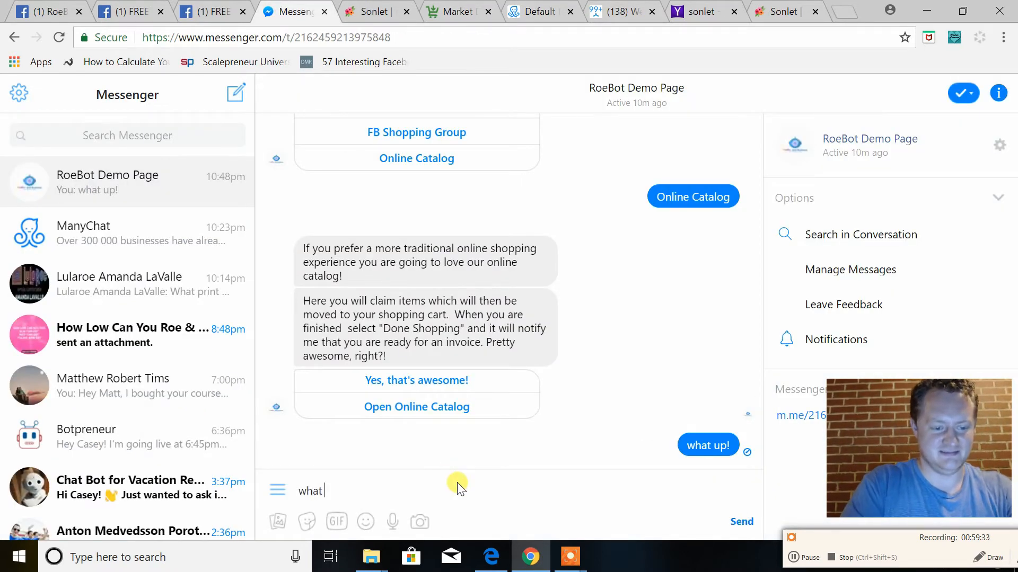
type("up!")
key("Return")
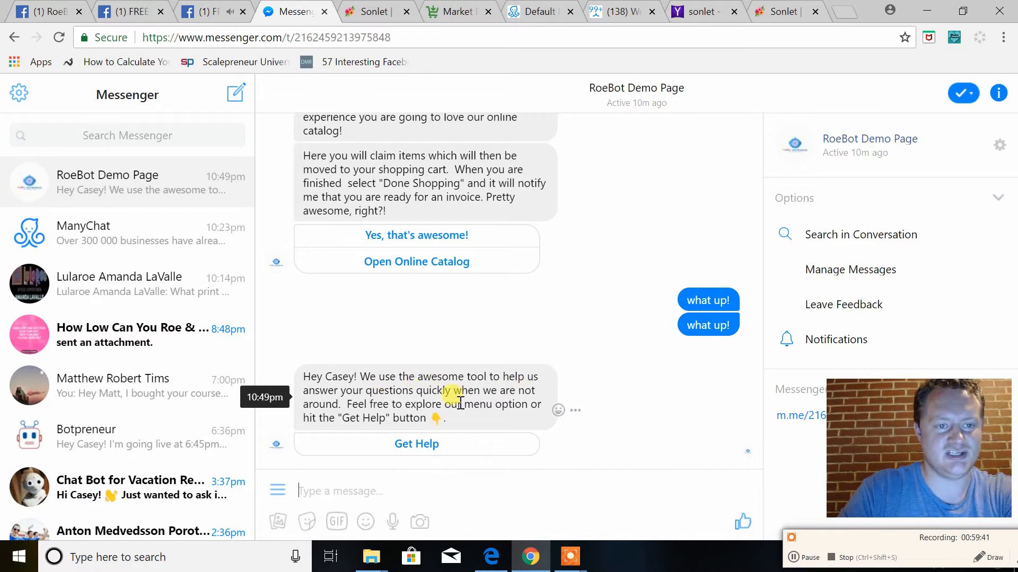
left_click(418, 448)
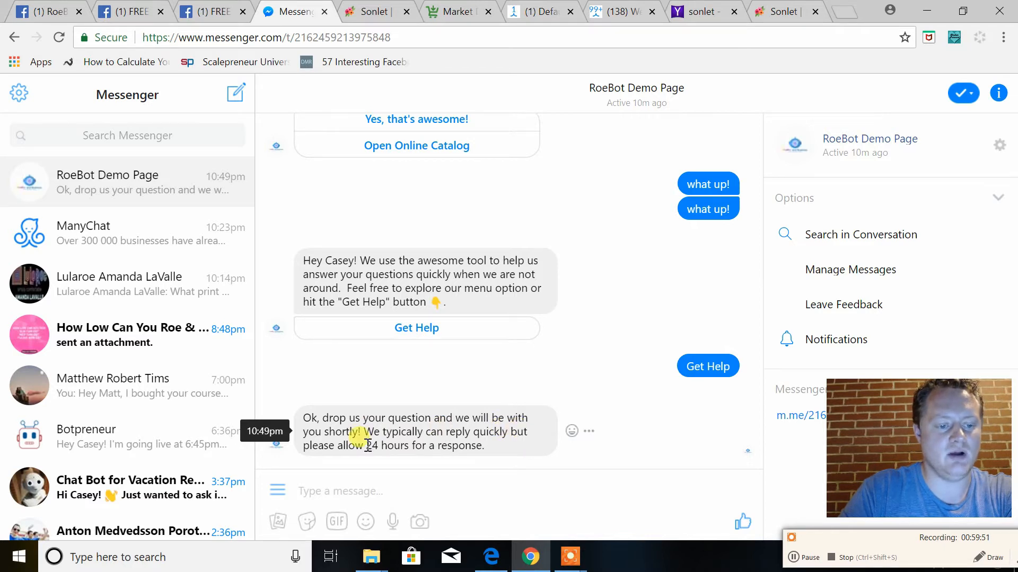
Switch to ManyChat and open Live Chat to check the open conversations for the RoeBot Demo Page
left_click(540, 12)
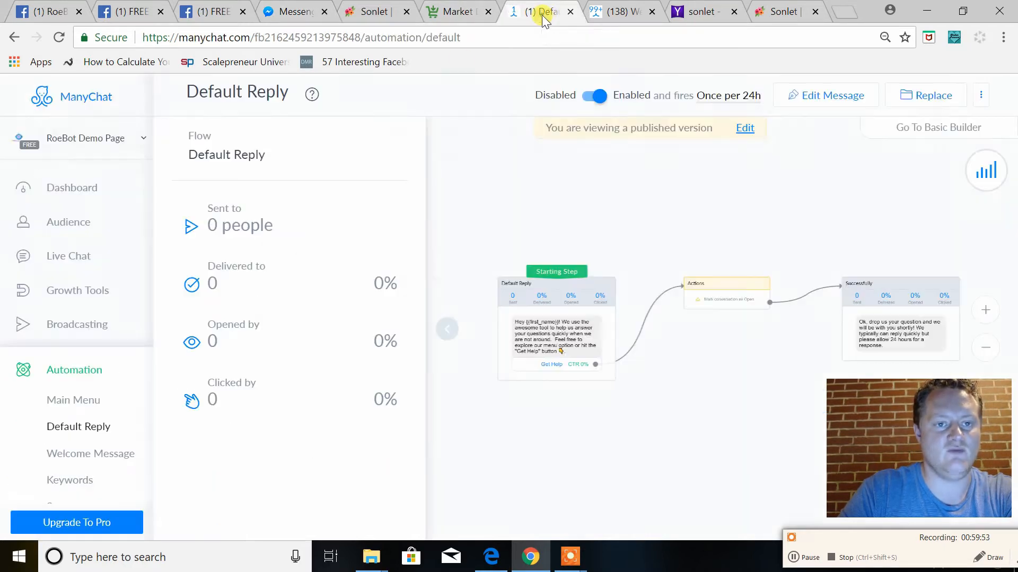
left_click(53, 256)
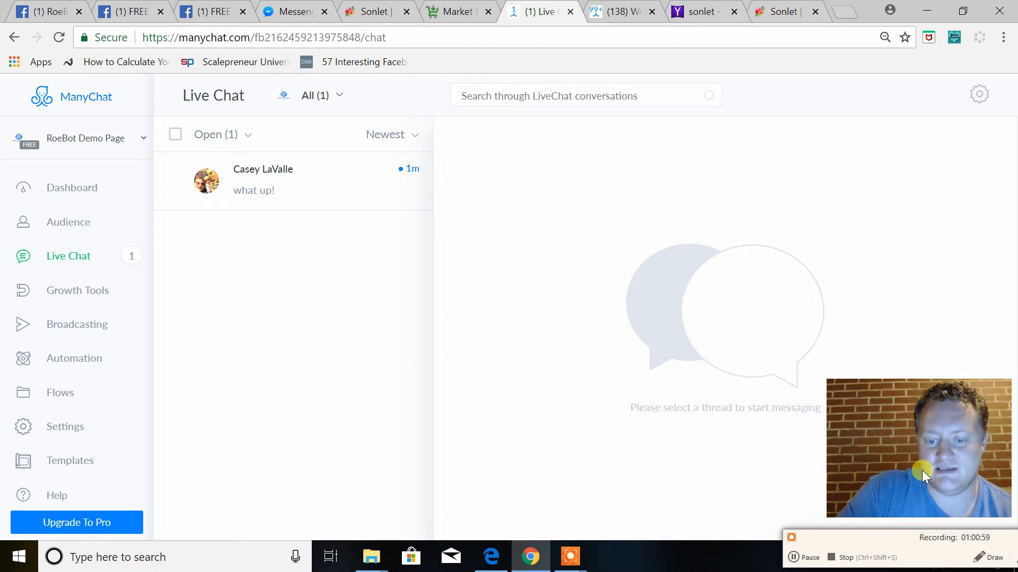
left_click(799, 557)
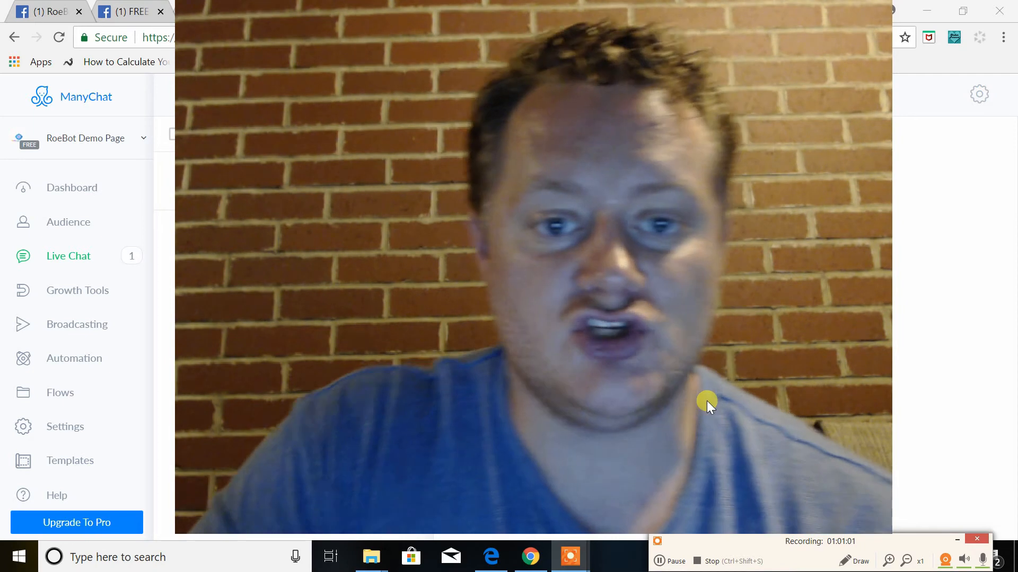